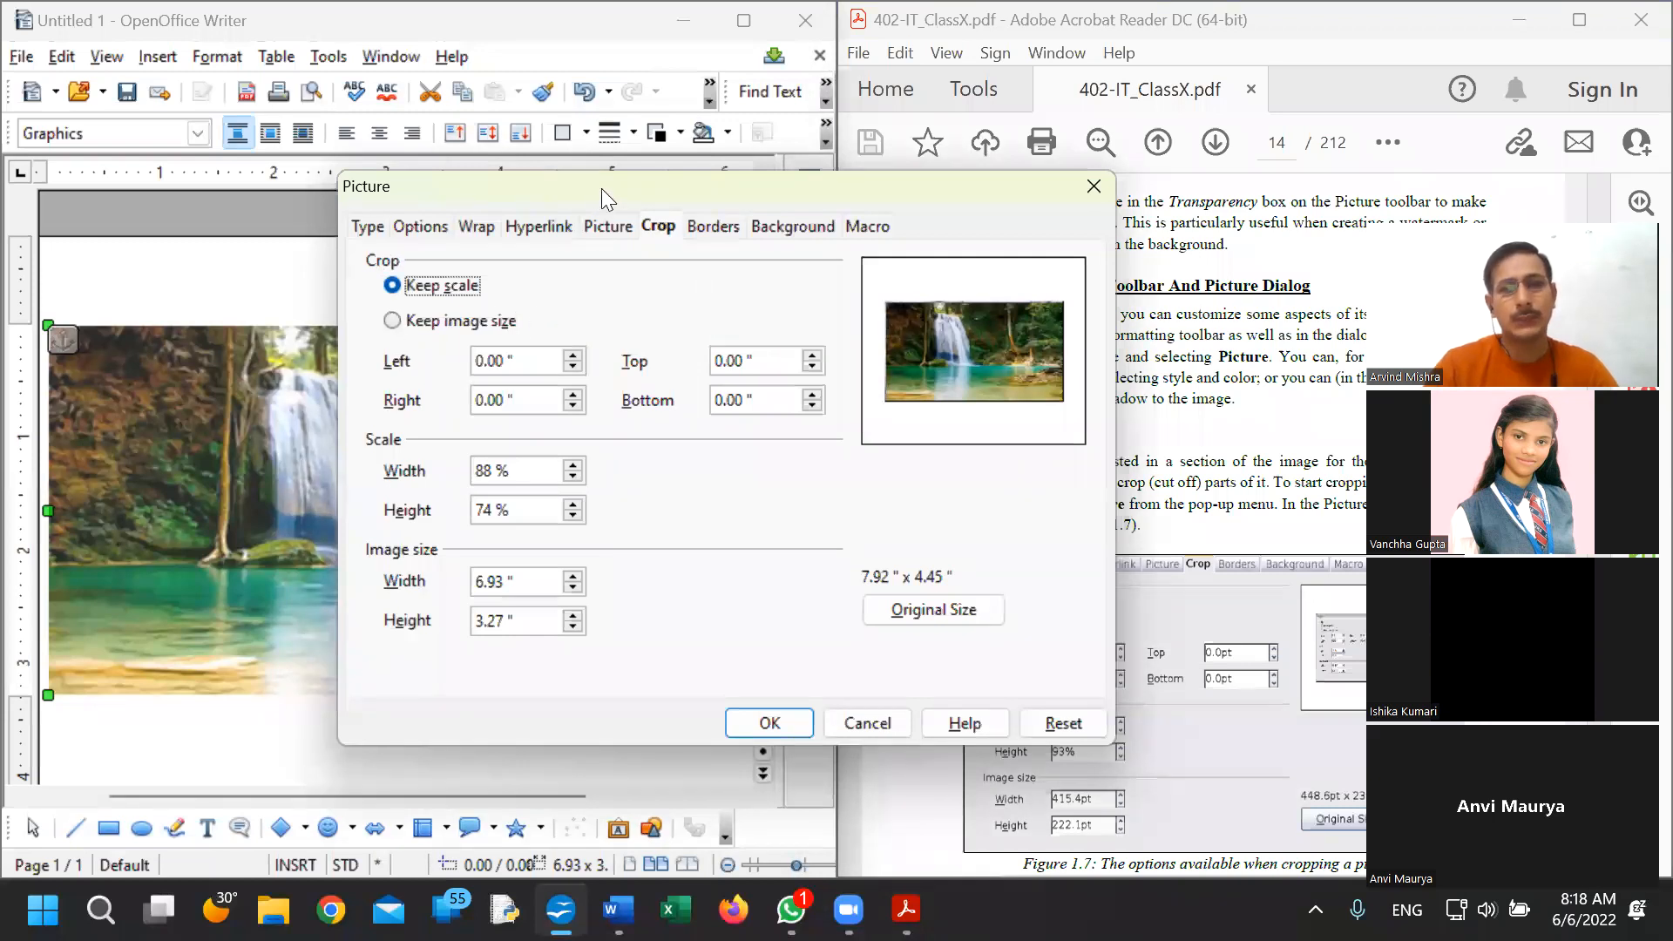
- Move the Picture dialog aside and pull the Writer window out of its split-screen position
{"action": "left_click_drag", "start_coordinate": [603, 188], "coordinate": [549, 196]}
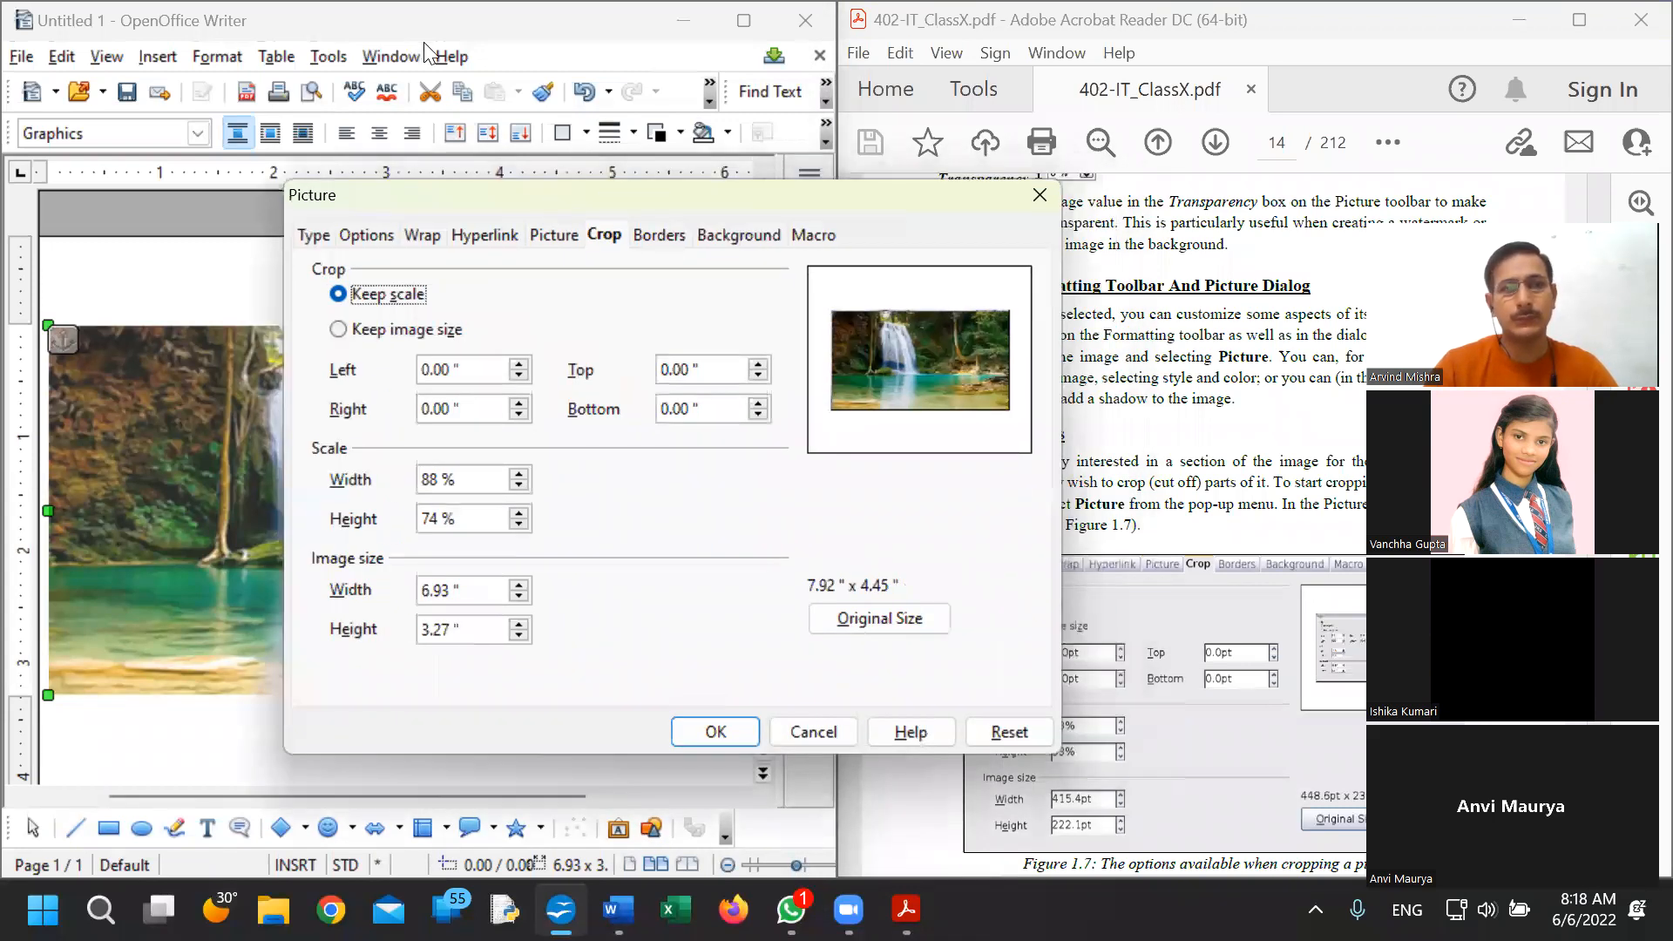
{"action": "left_click_drag", "start_coordinate": [416, 15], "coordinate": [426, 47]}
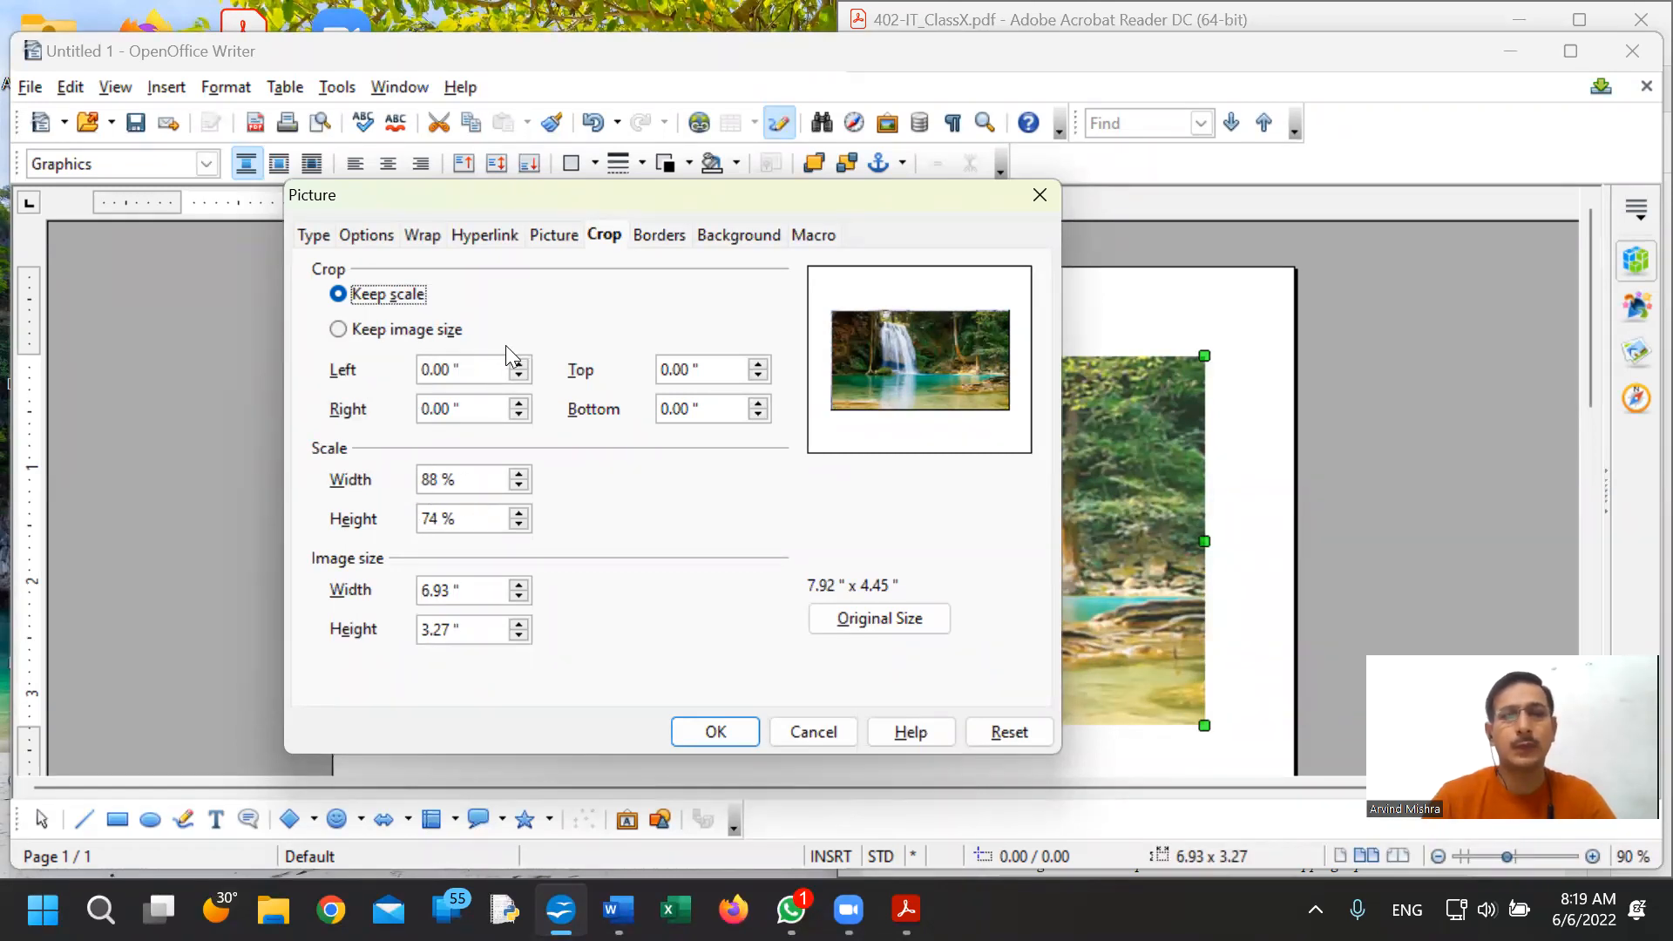
- Try cropping the waterfall picture by 1.00" on all four sides with Keep image size, and undo the crop
{"action": "left_click", "coordinate": [339, 332]}
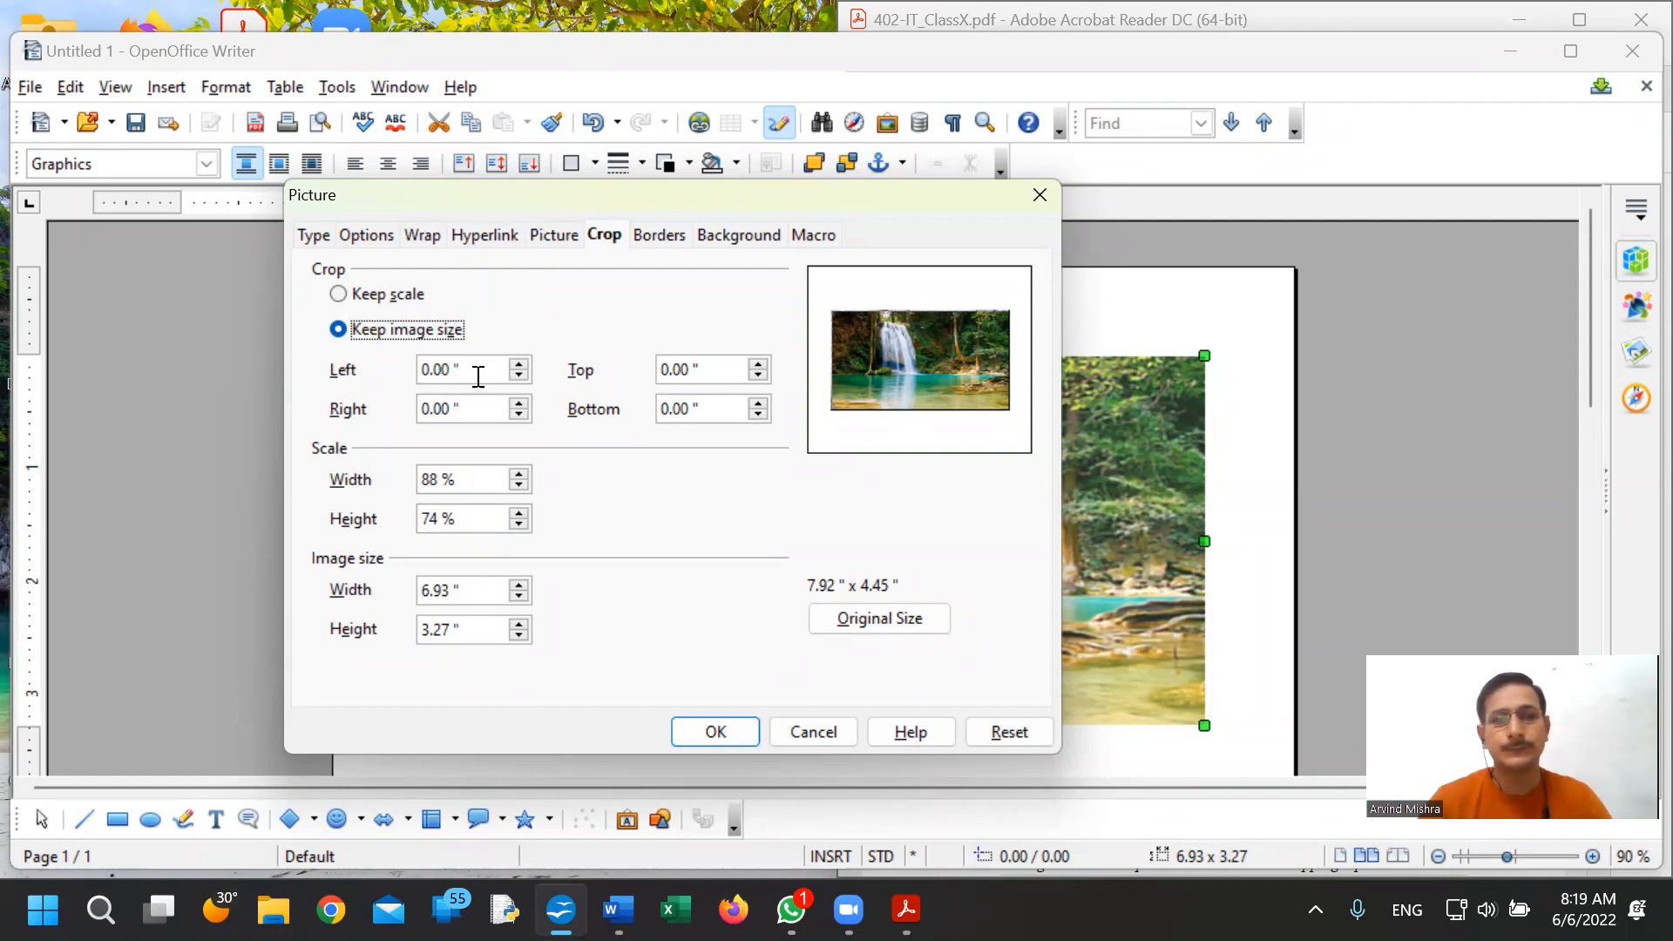
{"action": "left_click", "coordinate": [433, 375]}
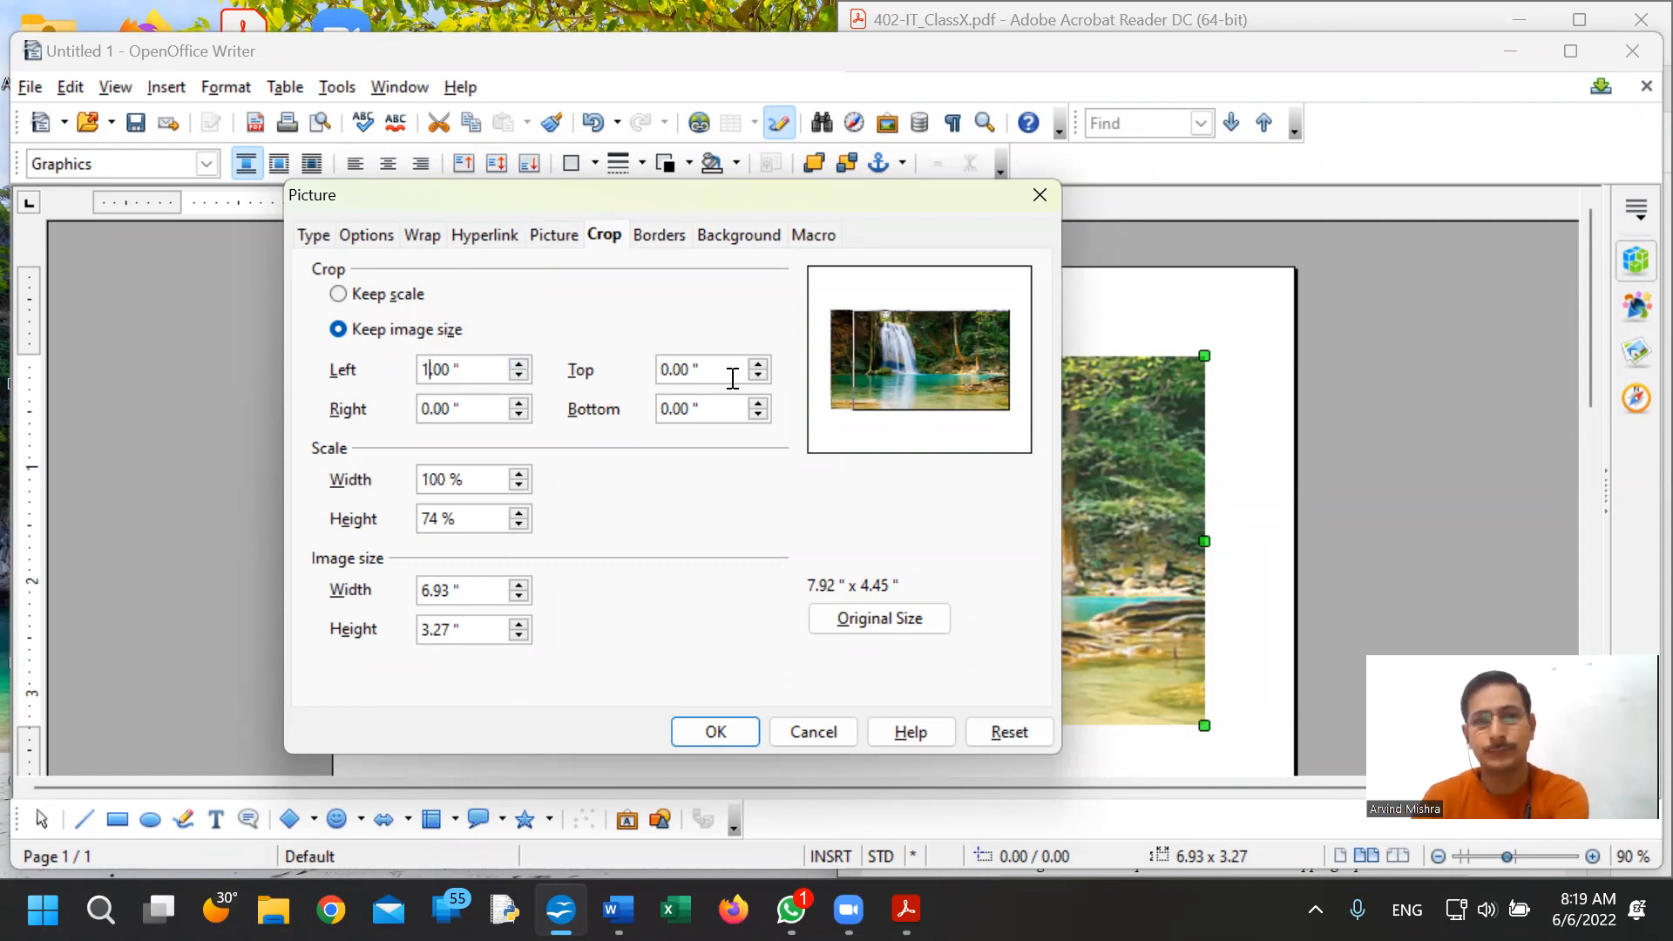
{"action": "left_click", "coordinate": [668, 369]}
{"action": "type", "text": "1"}
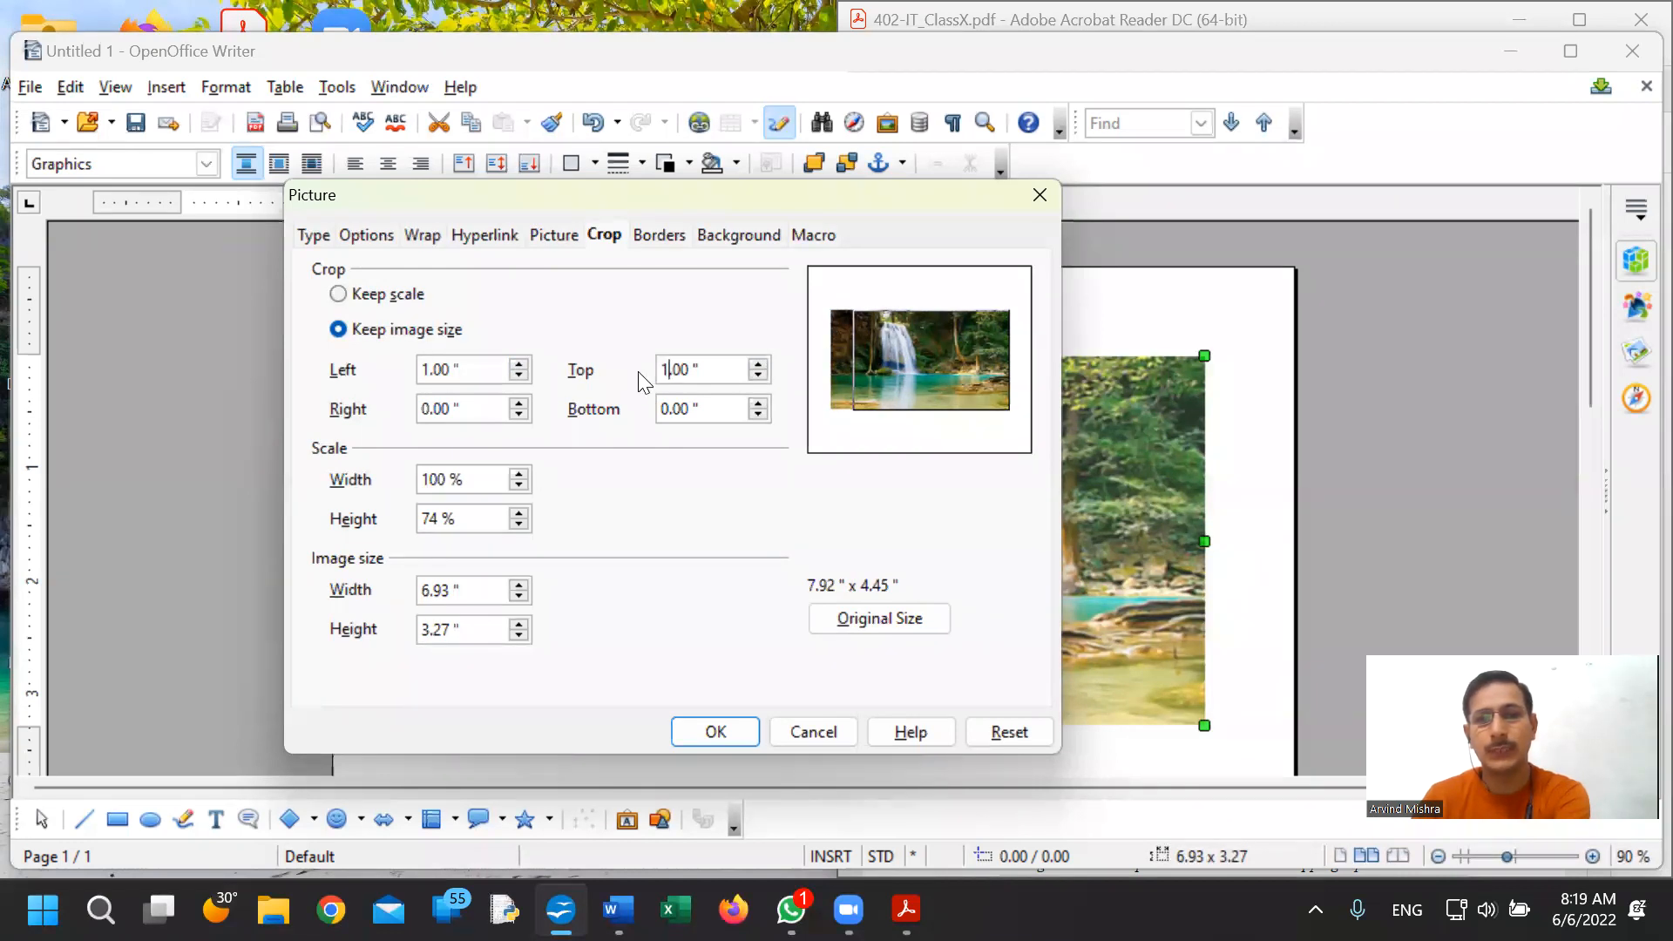
{"action": "key", "text": "Tab"}
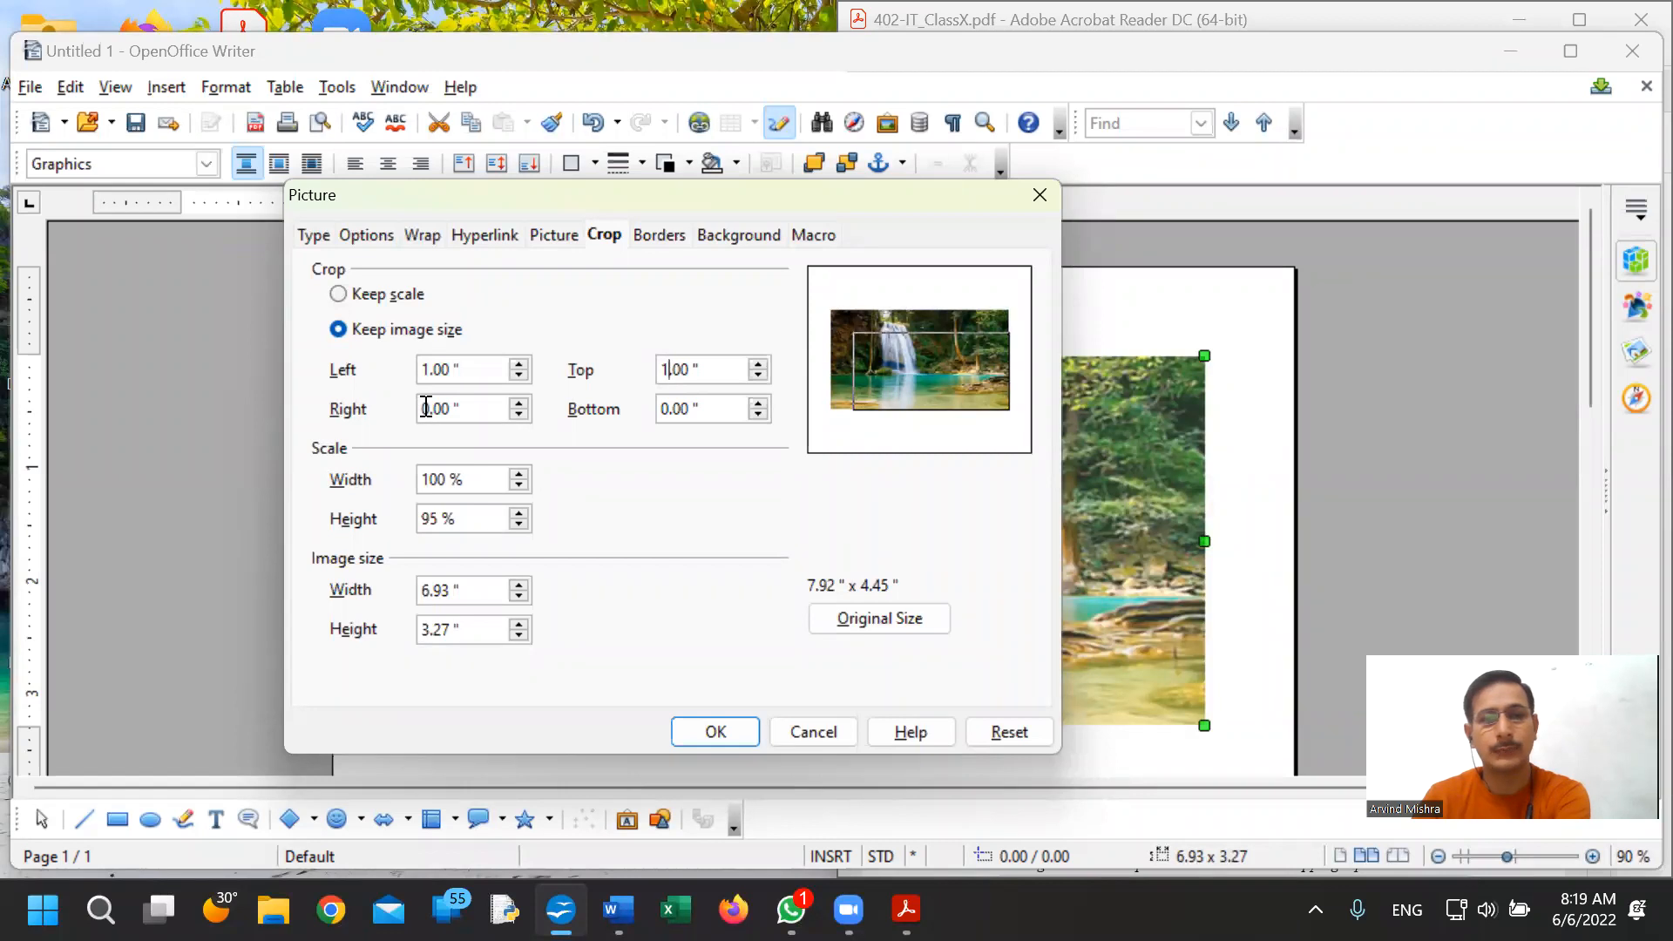
{"action": "left_click_drag", "start_coordinate": [430, 407], "coordinate": [422, 410]}
{"action": "type", "text": "1"}
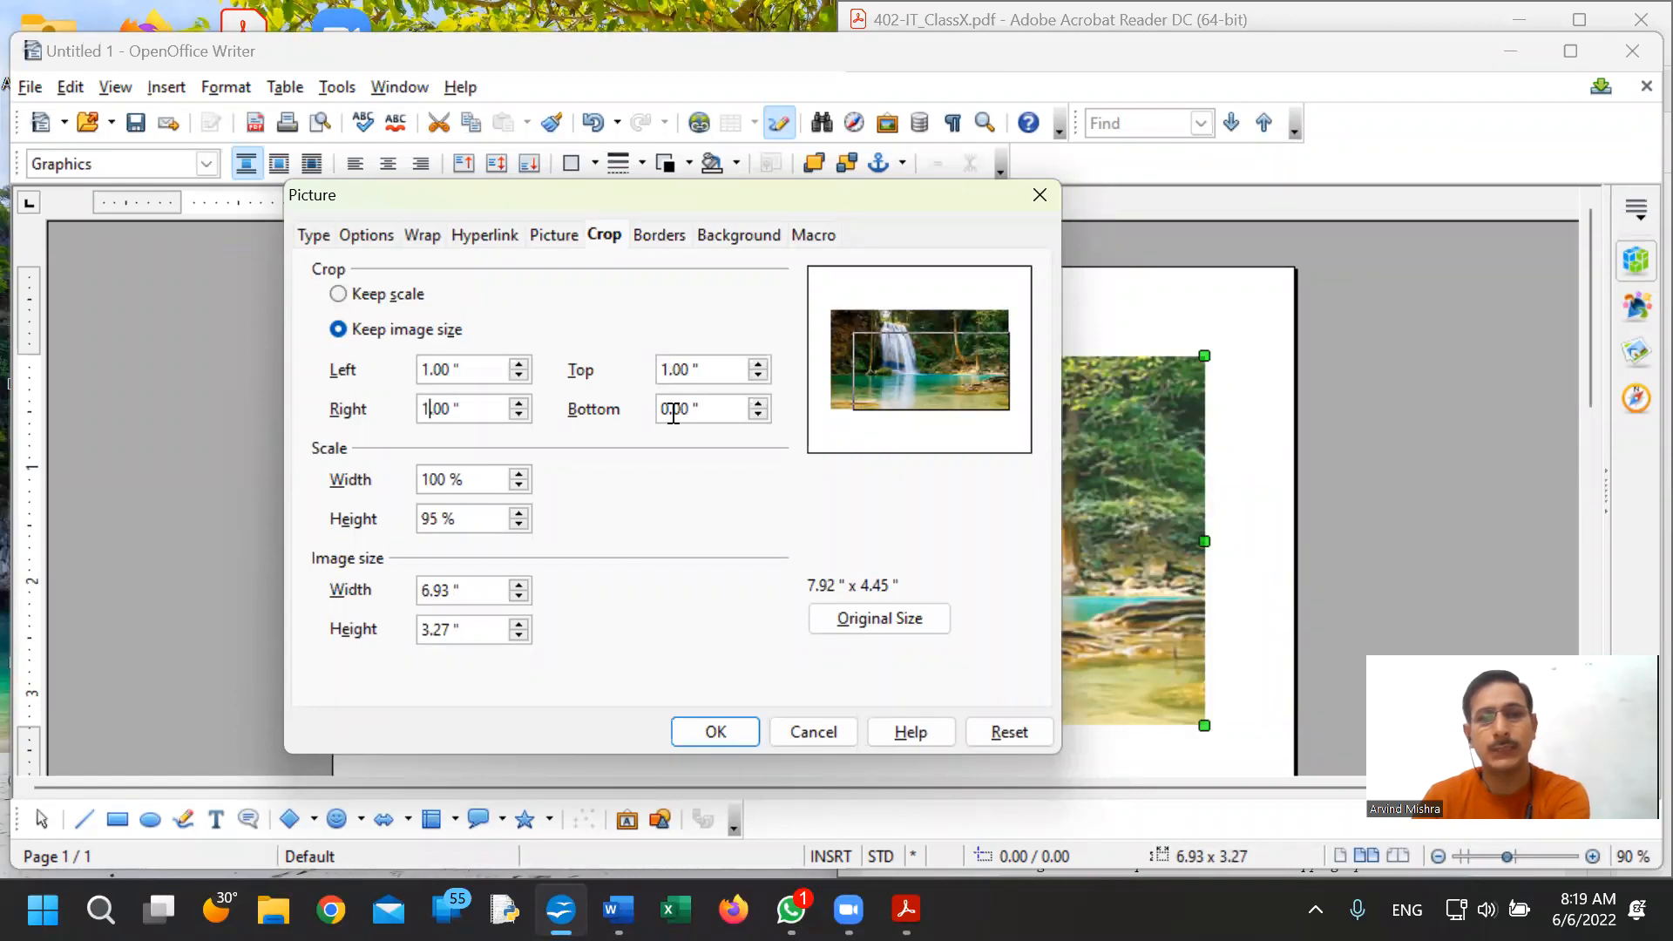
{"action": "left_click_drag", "start_coordinate": [671, 411], "coordinate": [662, 409]}
{"action": "type", "text": "1"}
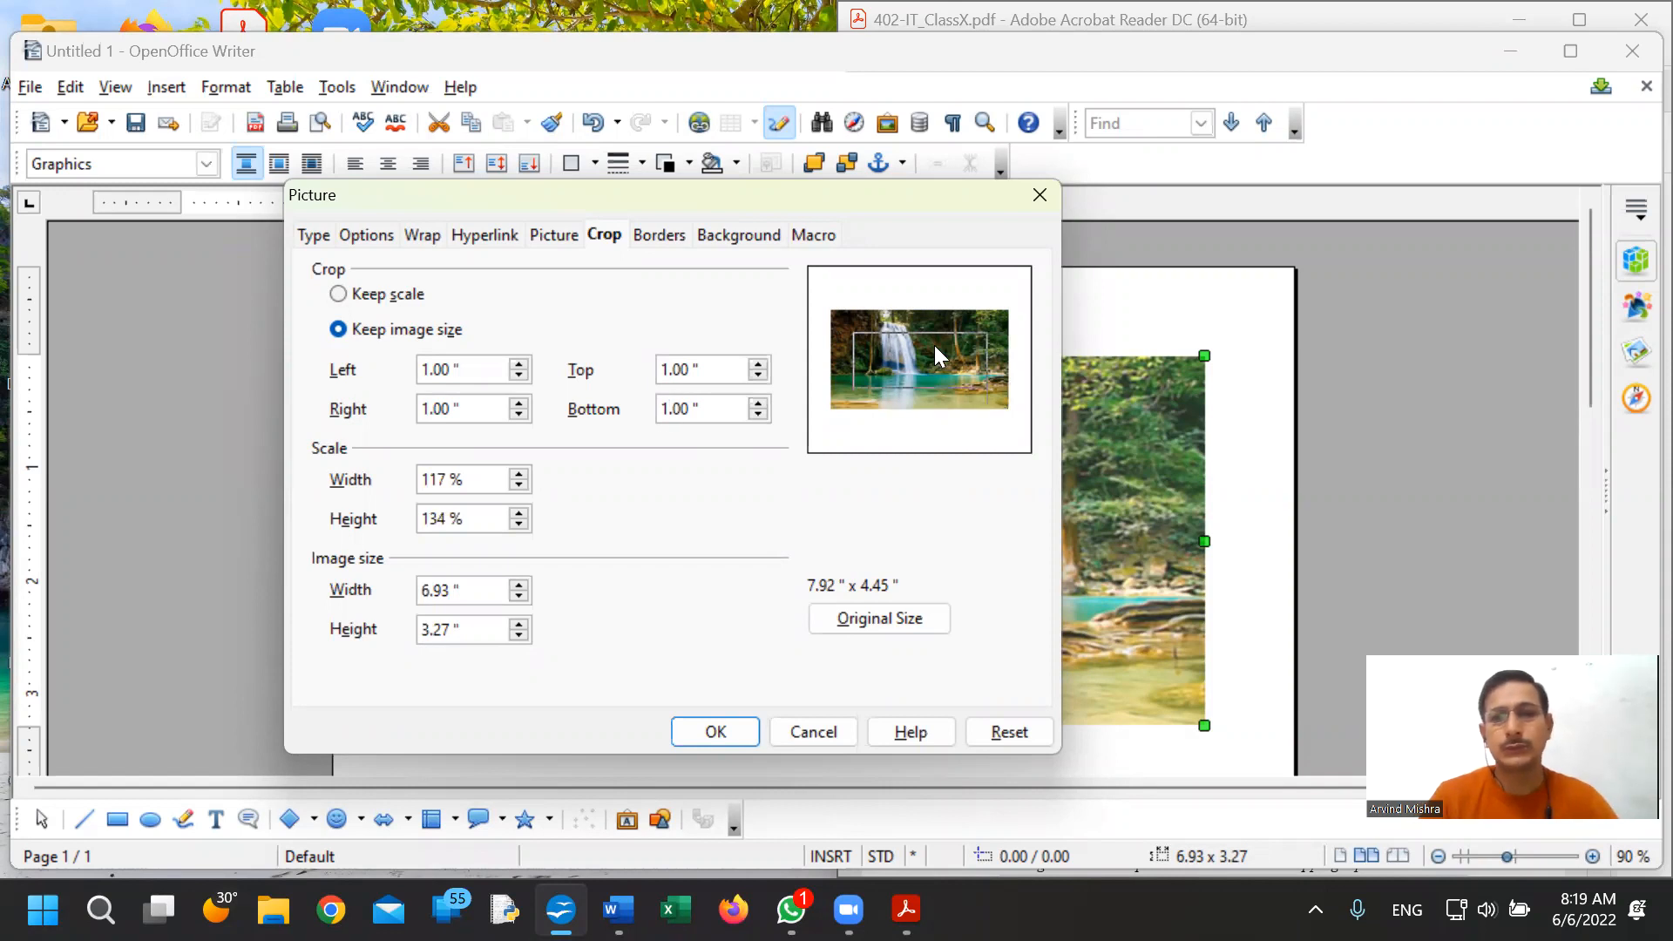
{"action": "left_click", "coordinate": [716, 731]}
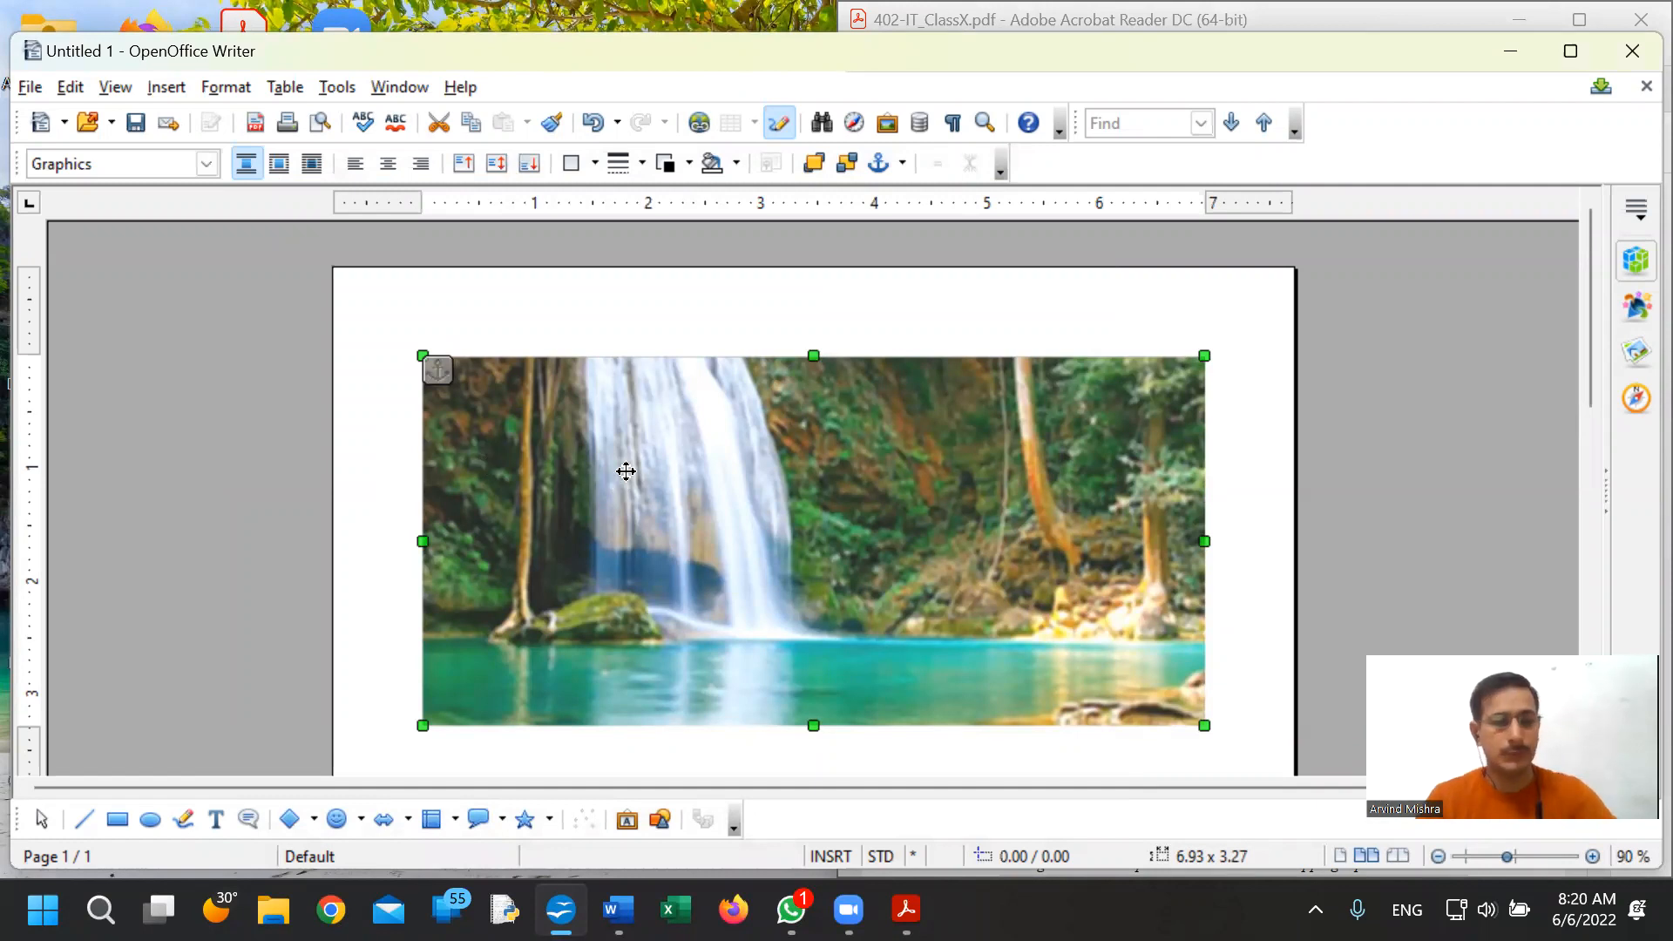
{"action": "key", "text": "ctrl+z"}
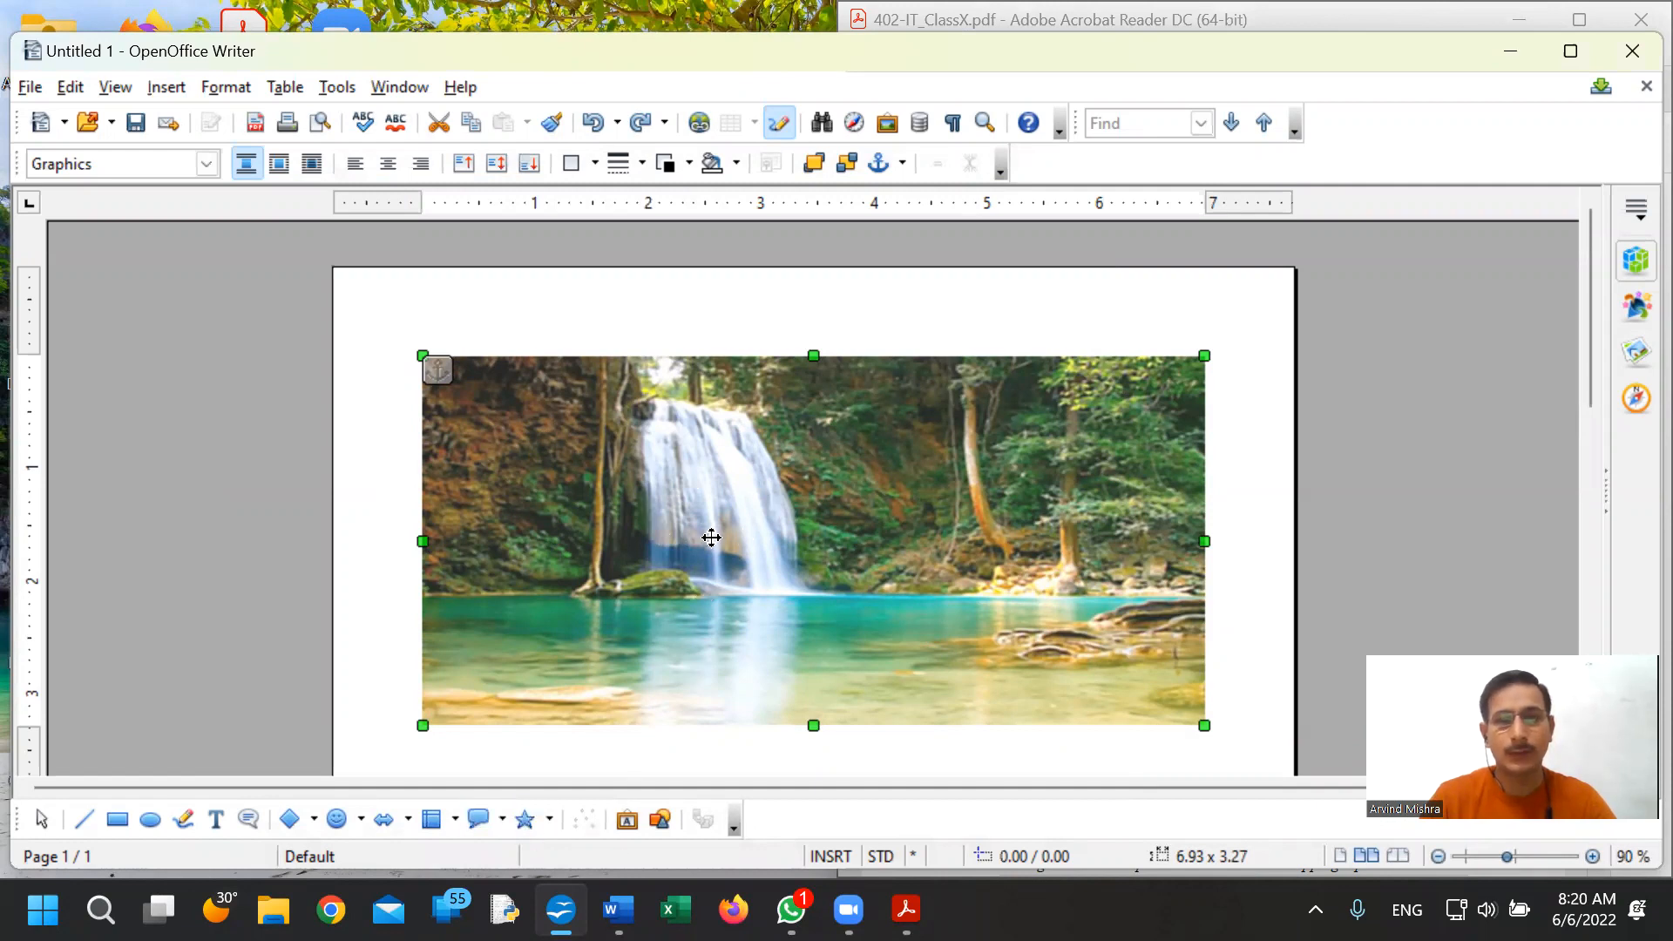
- Try scaling the waterfall picture to 8% width and about 0.62" height with Keep scale, and undo the change
{"action": "double_click", "coordinate": [655, 523]}
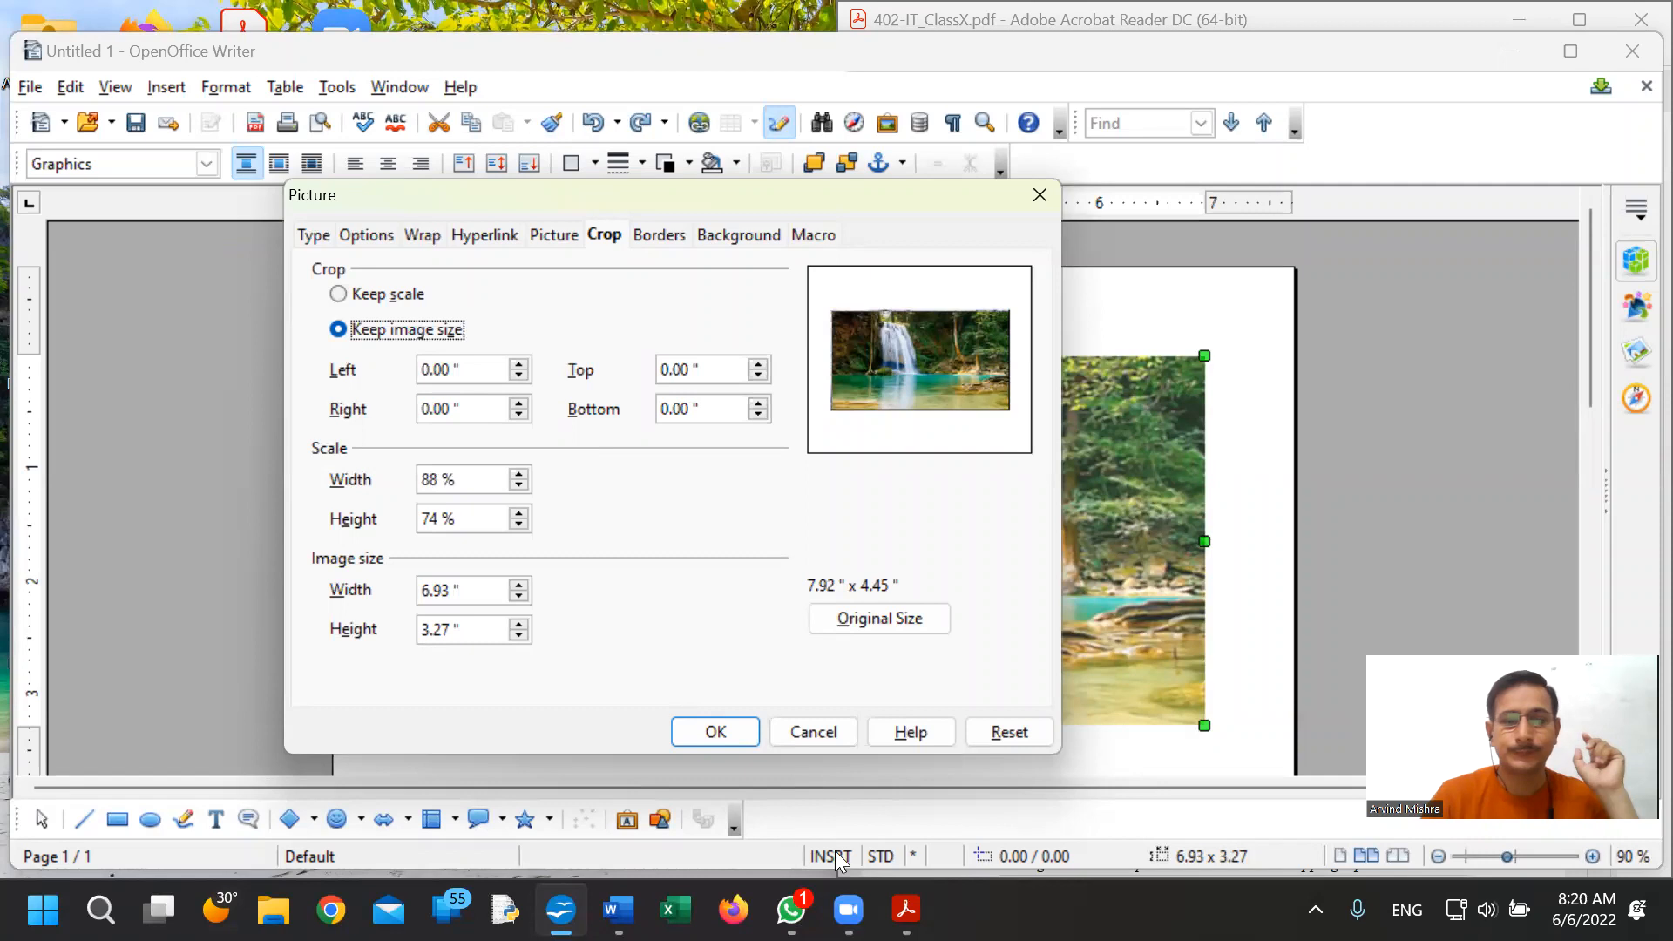
{"action": "mouse_move", "coordinate": [560, 908]}
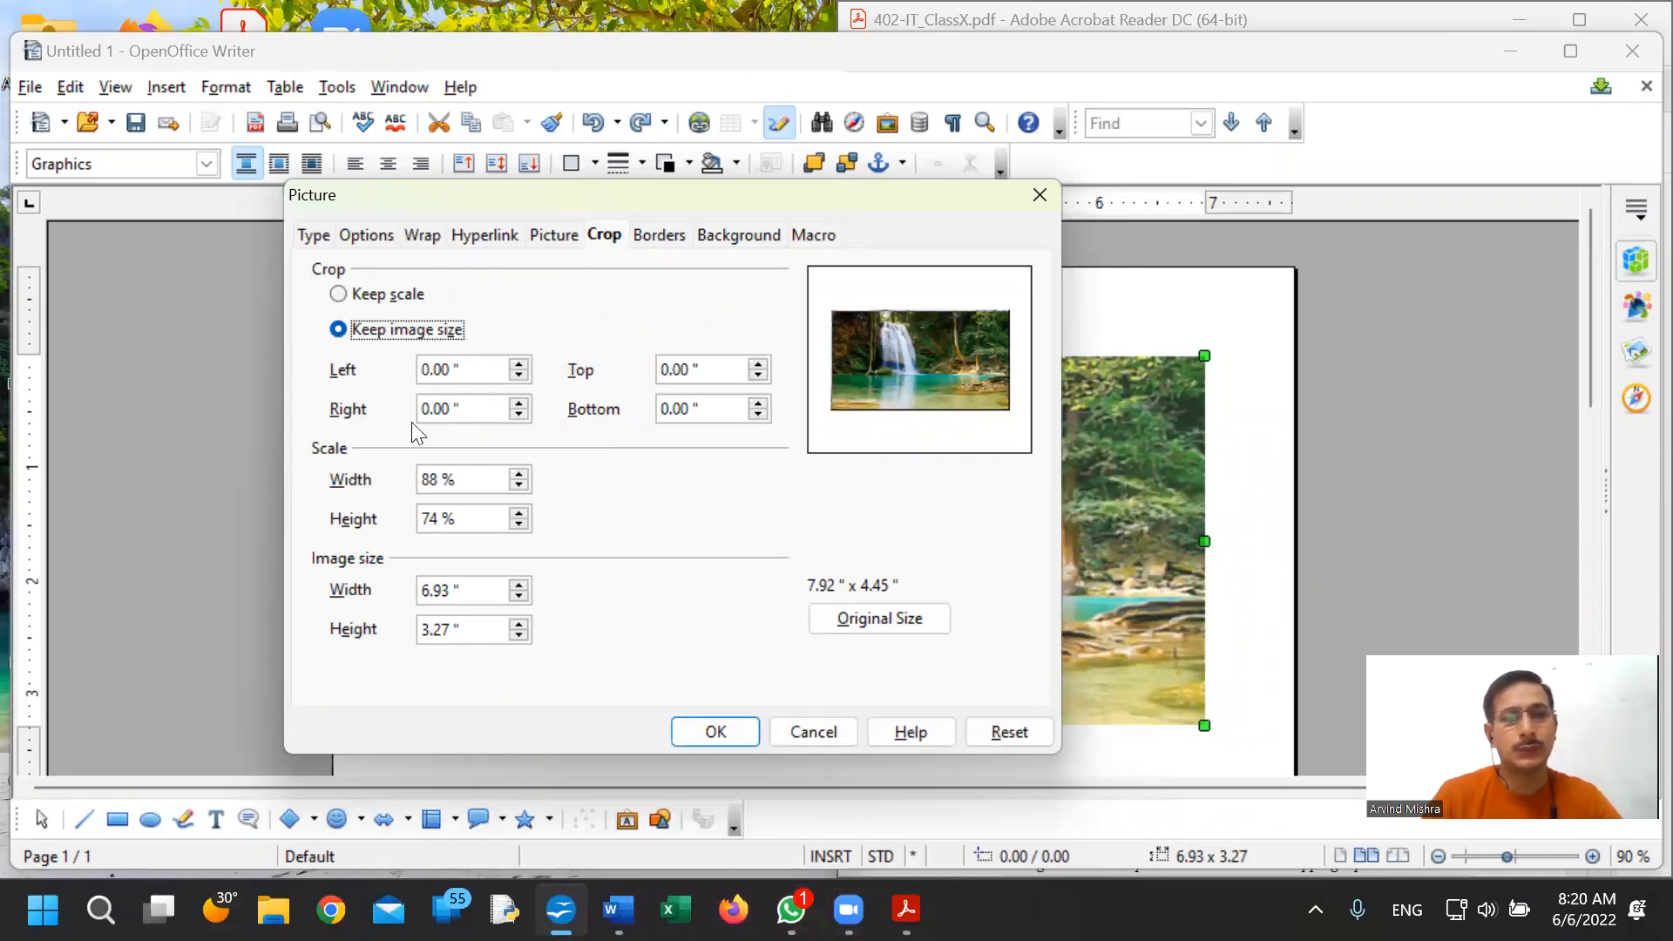
{"action": "left_click", "coordinate": [338, 294]}
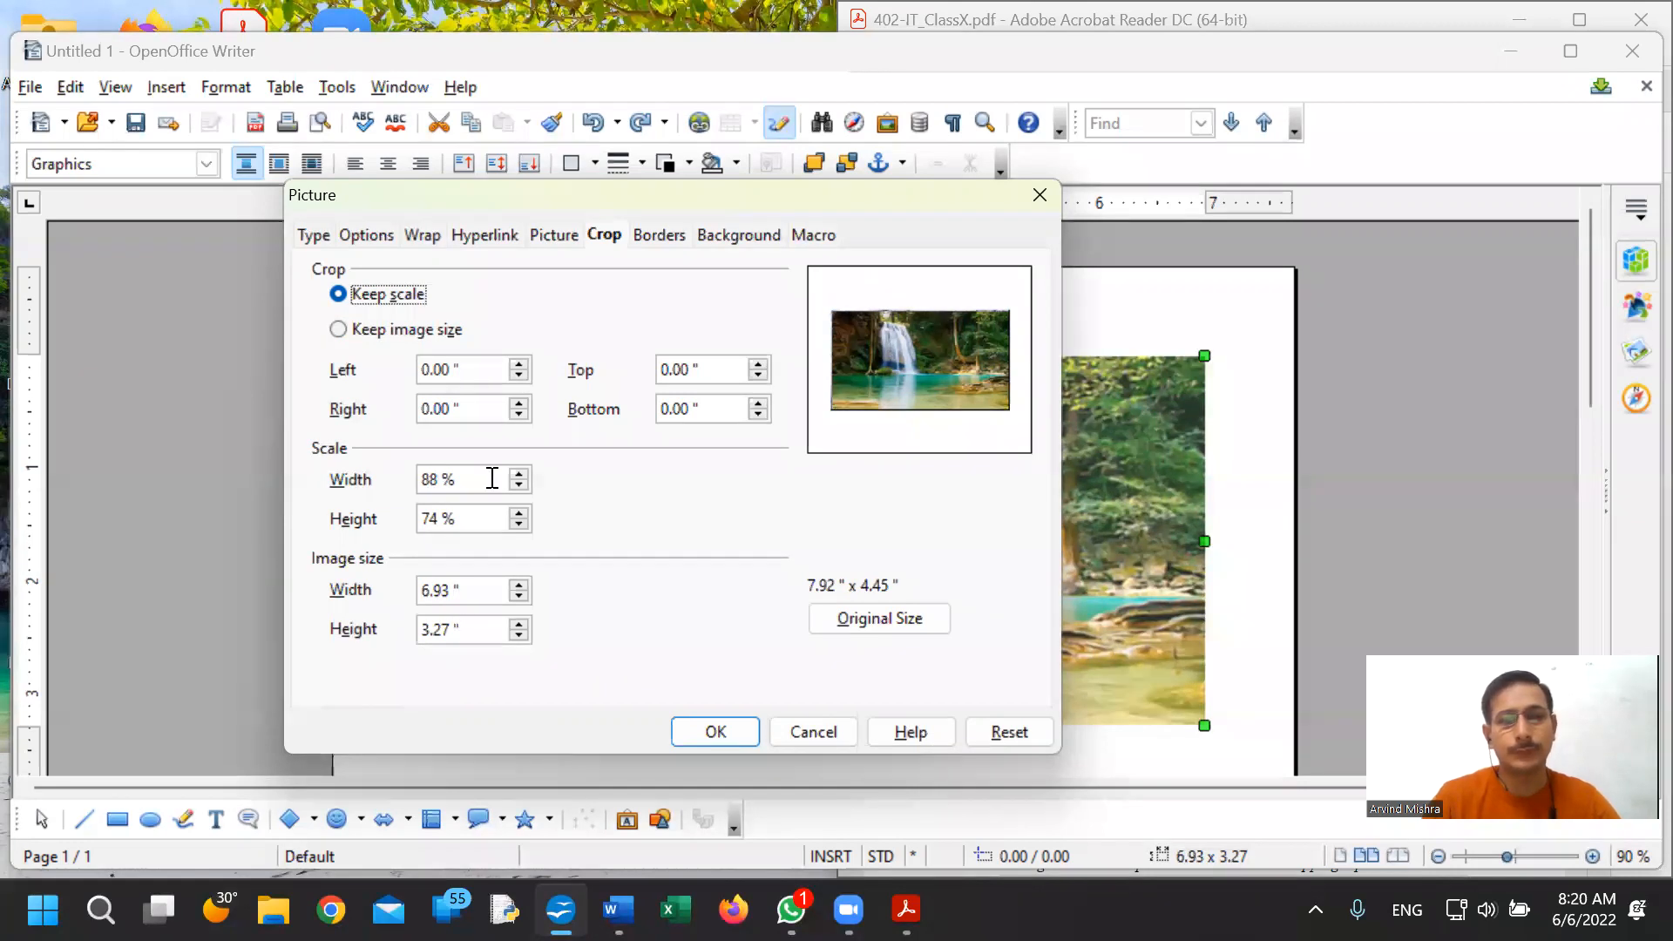
{"action": "left_click", "coordinate": [517, 486]}
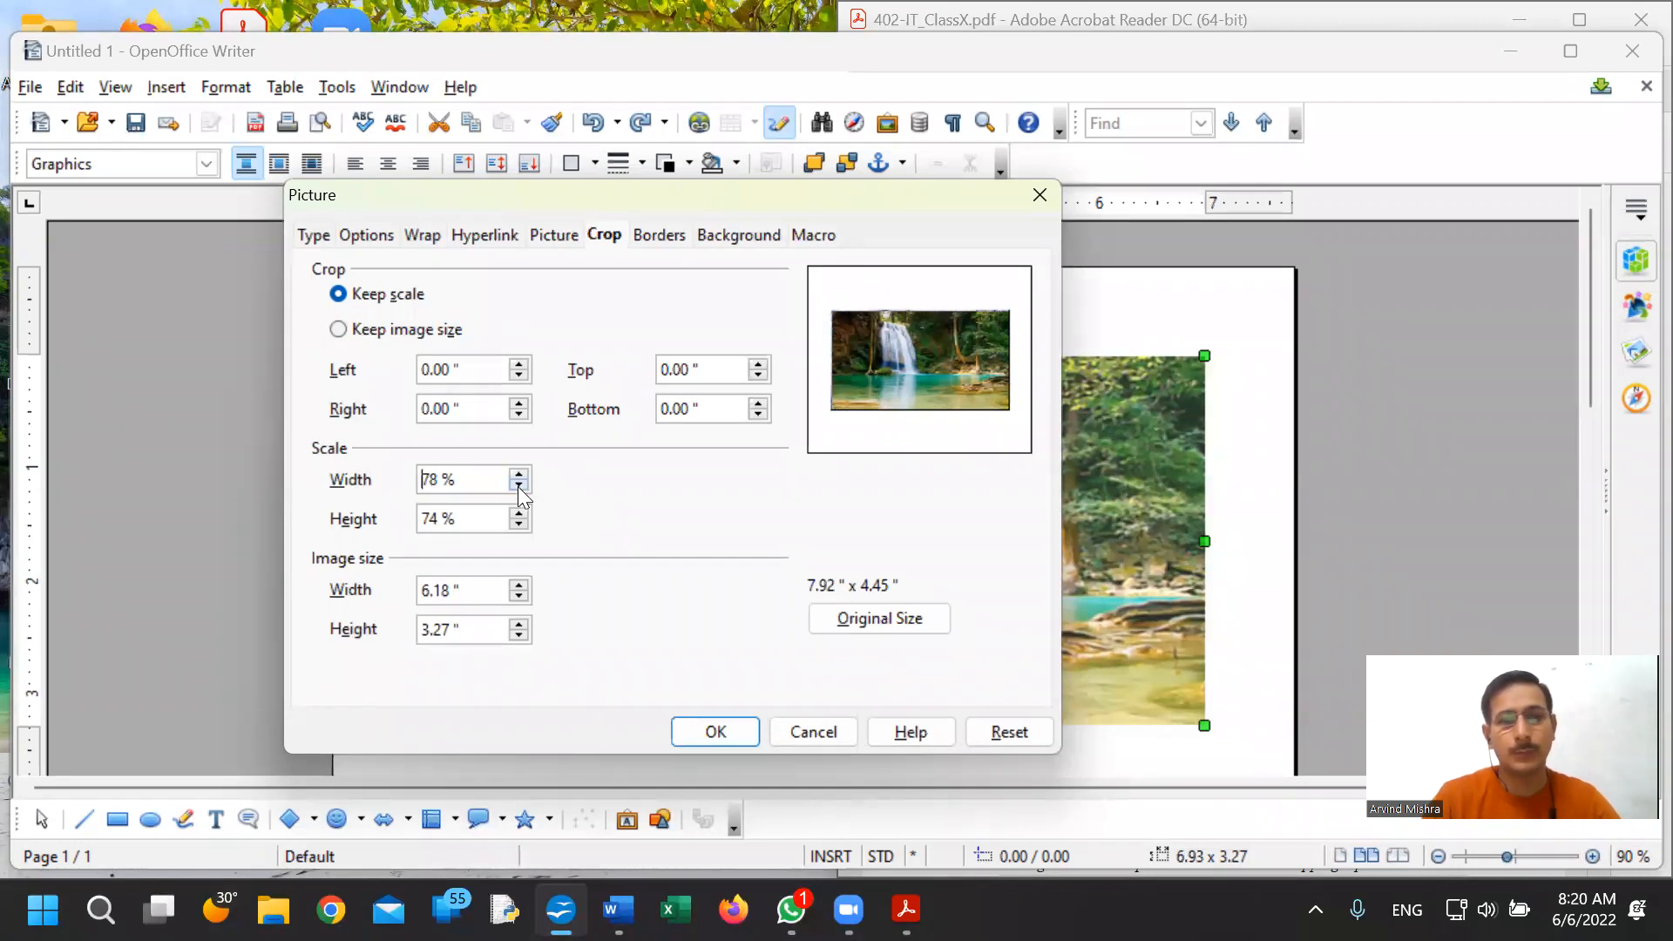
{"action": "left_click", "coordinate": [518, 486]}
{"action": "left_click", "coordinate": [518, 486]}
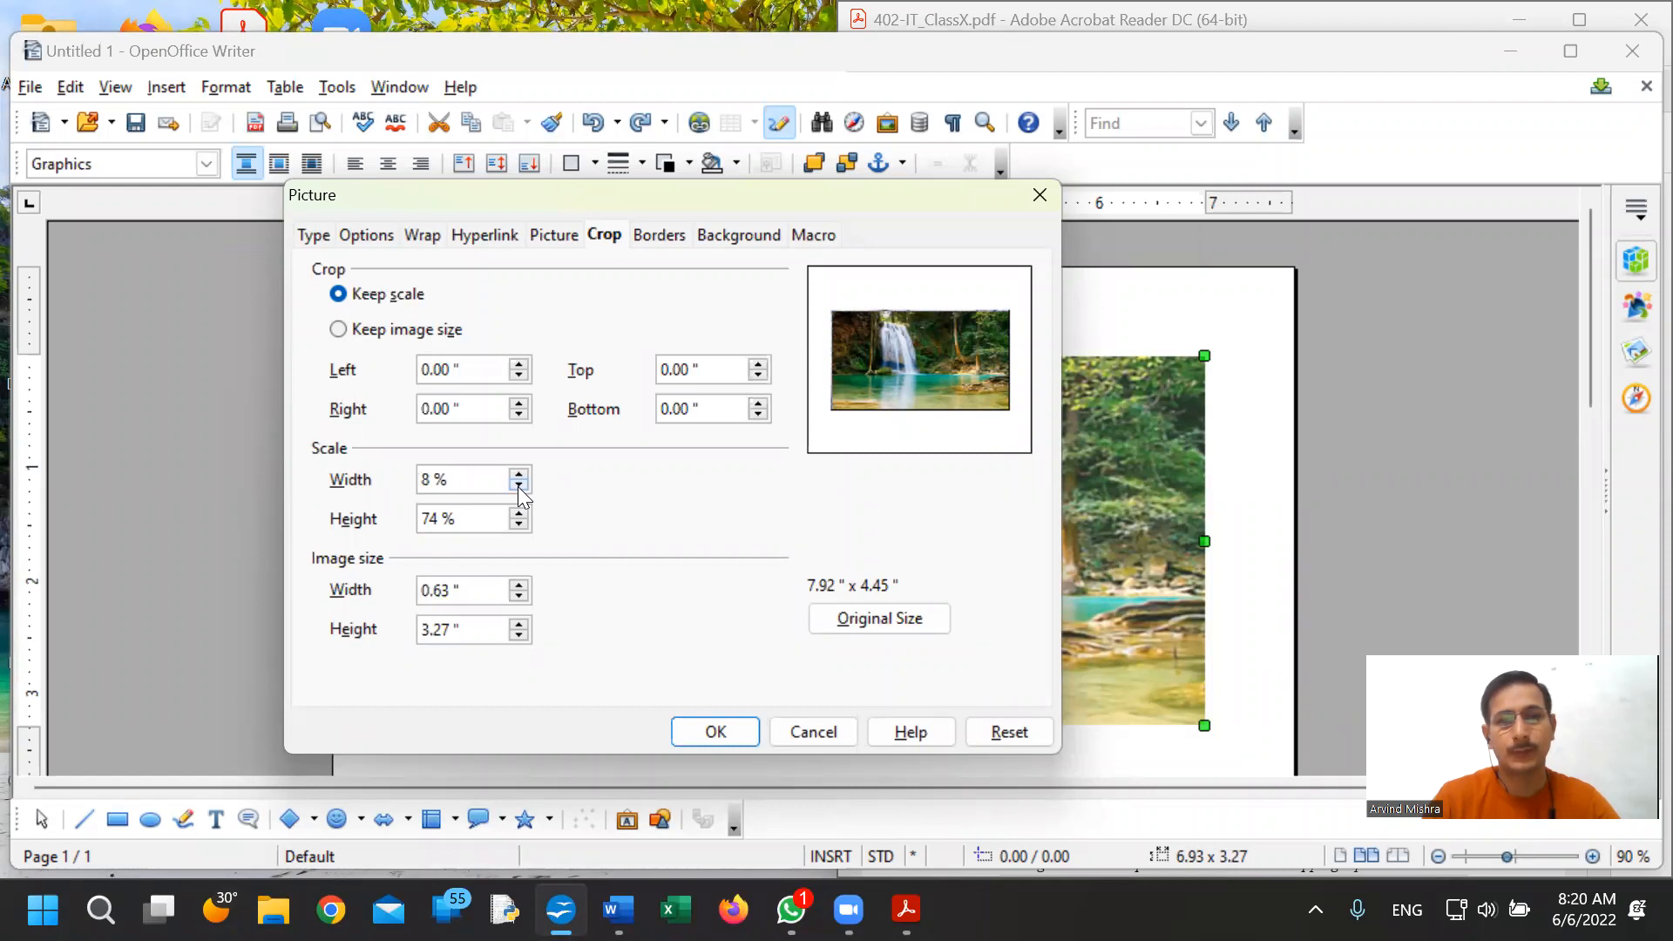
{"action": "left_click", "coordinate": [515, 521]}
{"action": "double_click", "coordinate": [516, 521]}
{"action": "left_click", "coordinate": [519, 511]}
{"action": "left_click", "coordinate": [704, 731]}
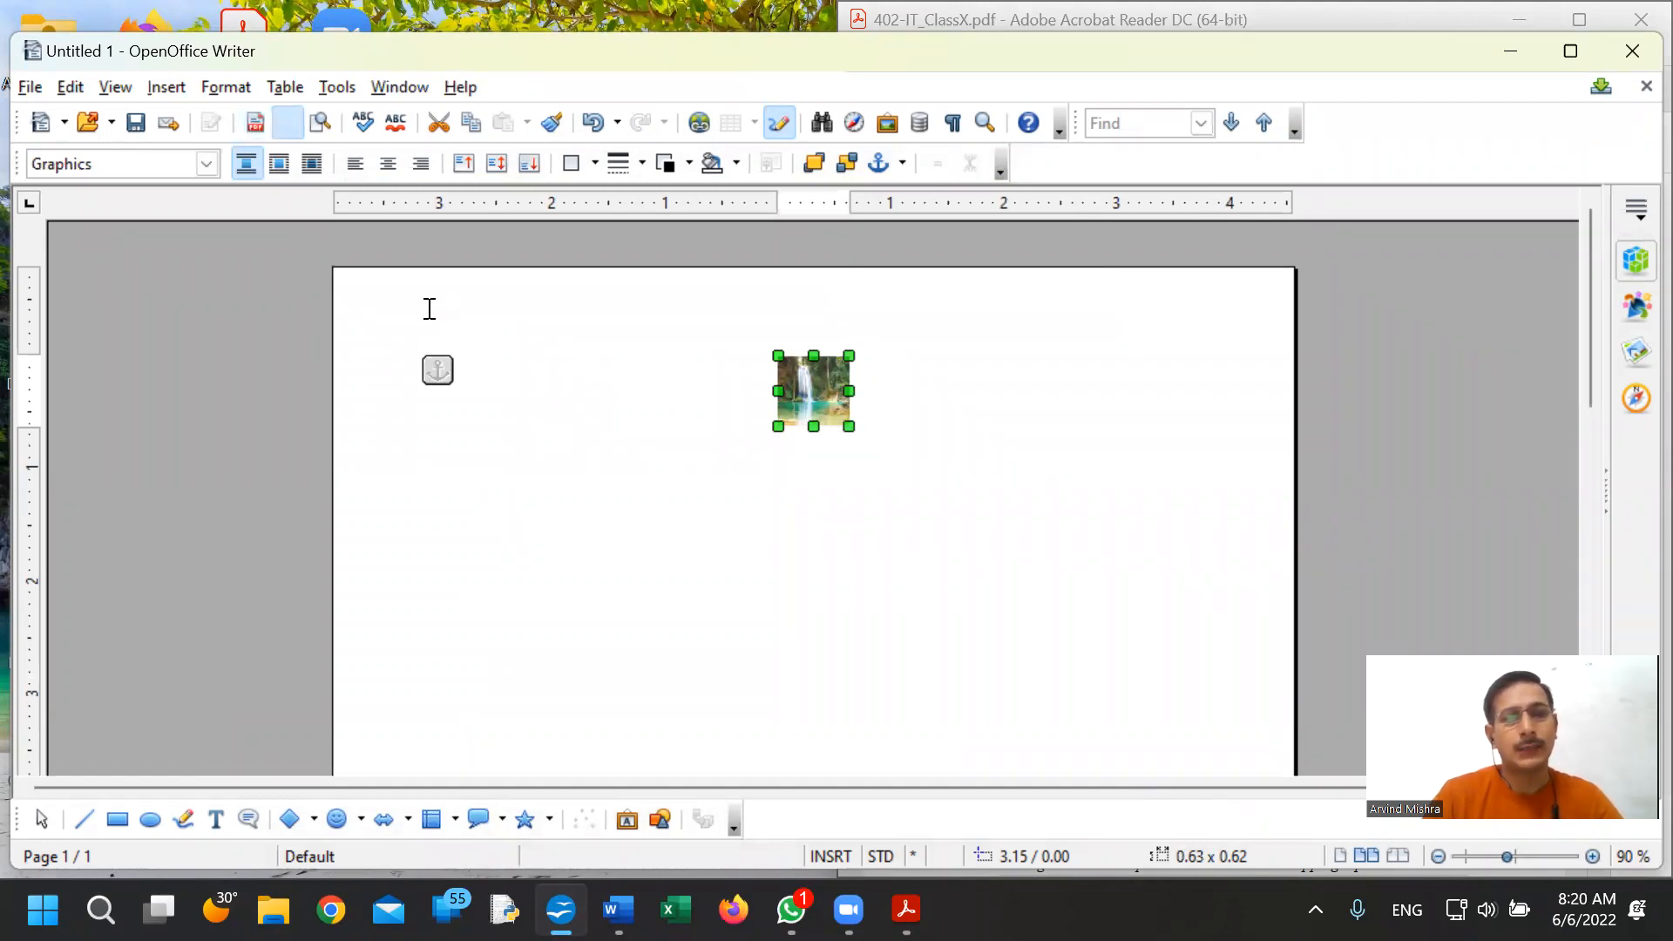
{"action": "key", "text": "ctrl+z"}
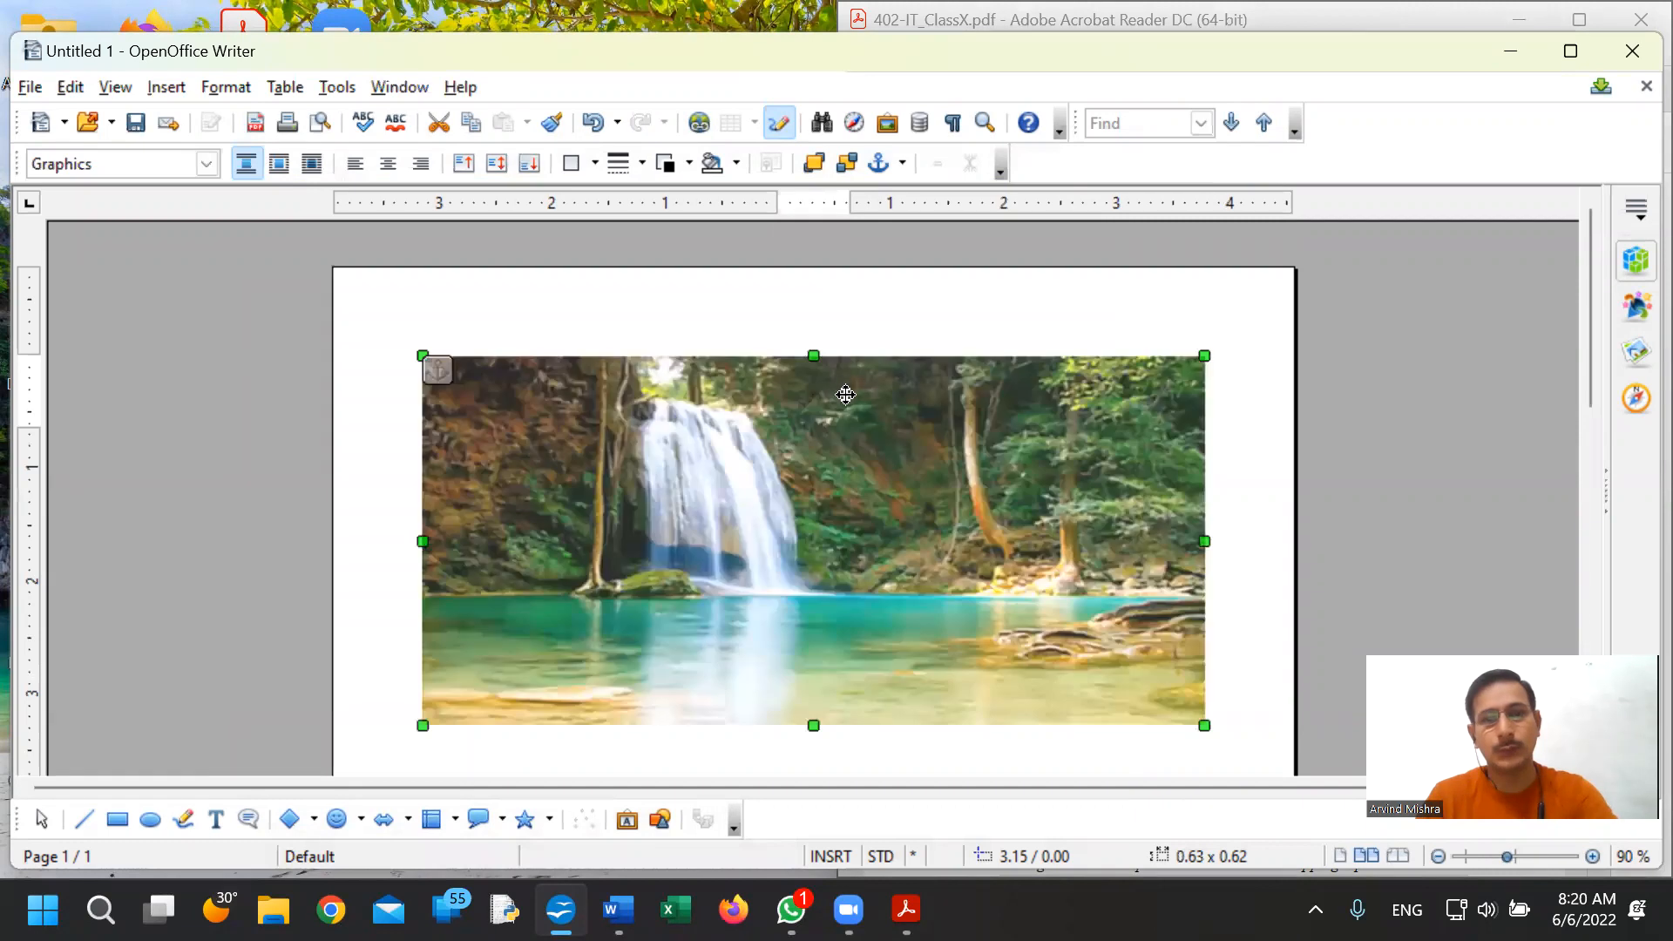
{"action": "double_click", "coordinate": [815, 473]}
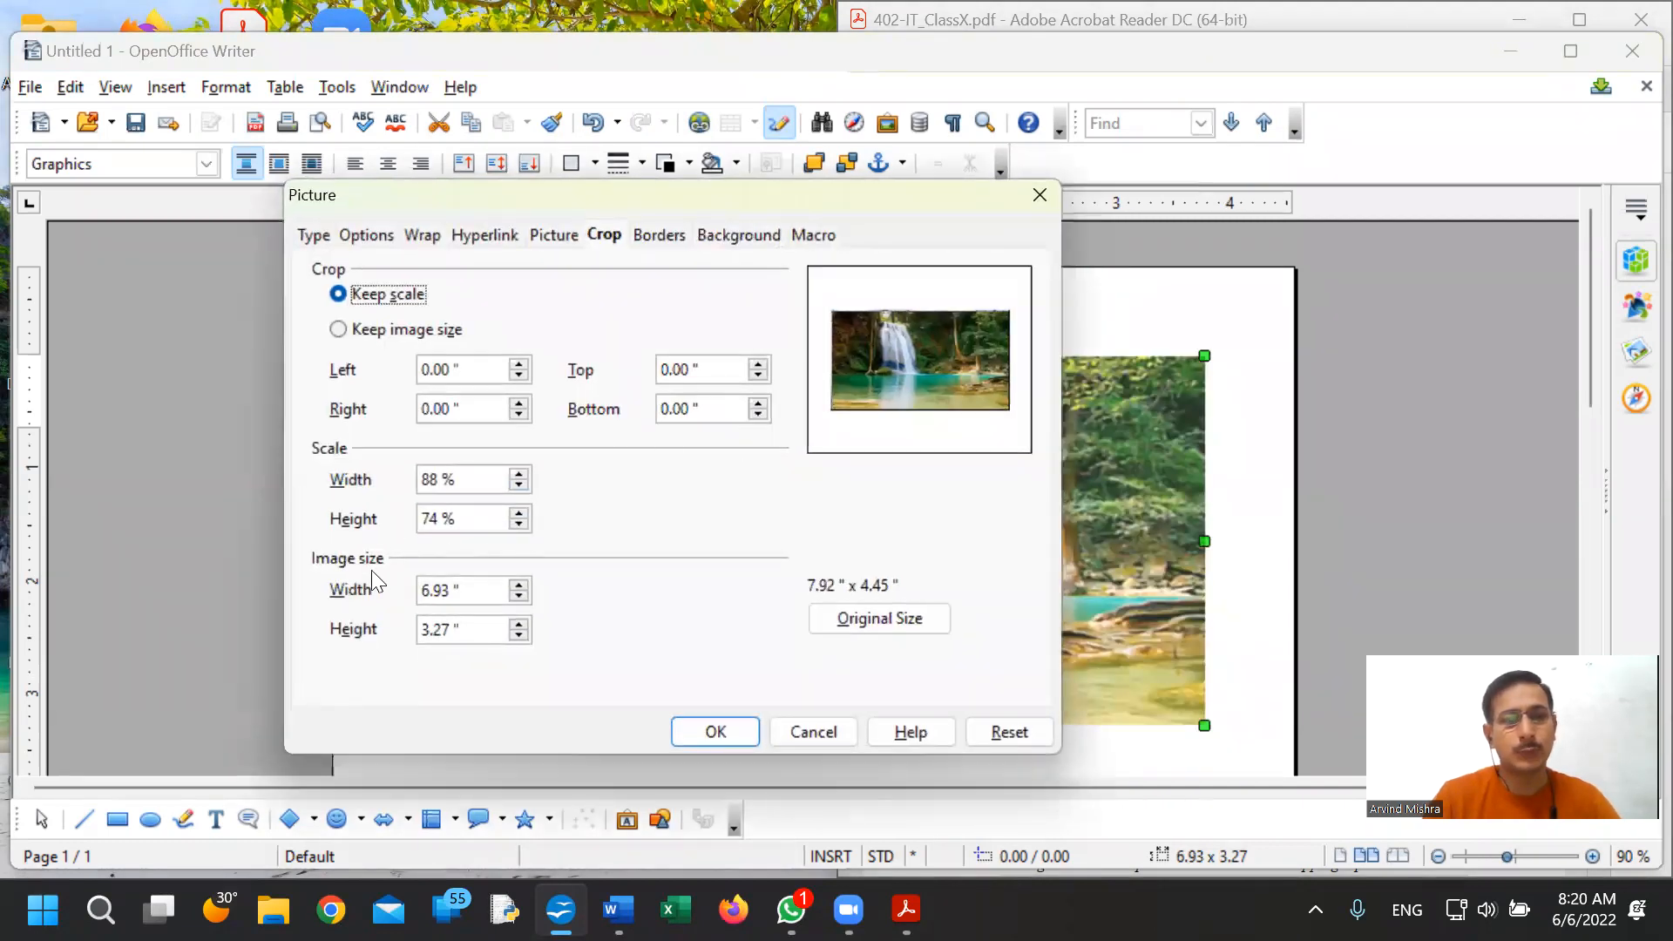
{"action": "left_click", "coordinate": [450, 588]}
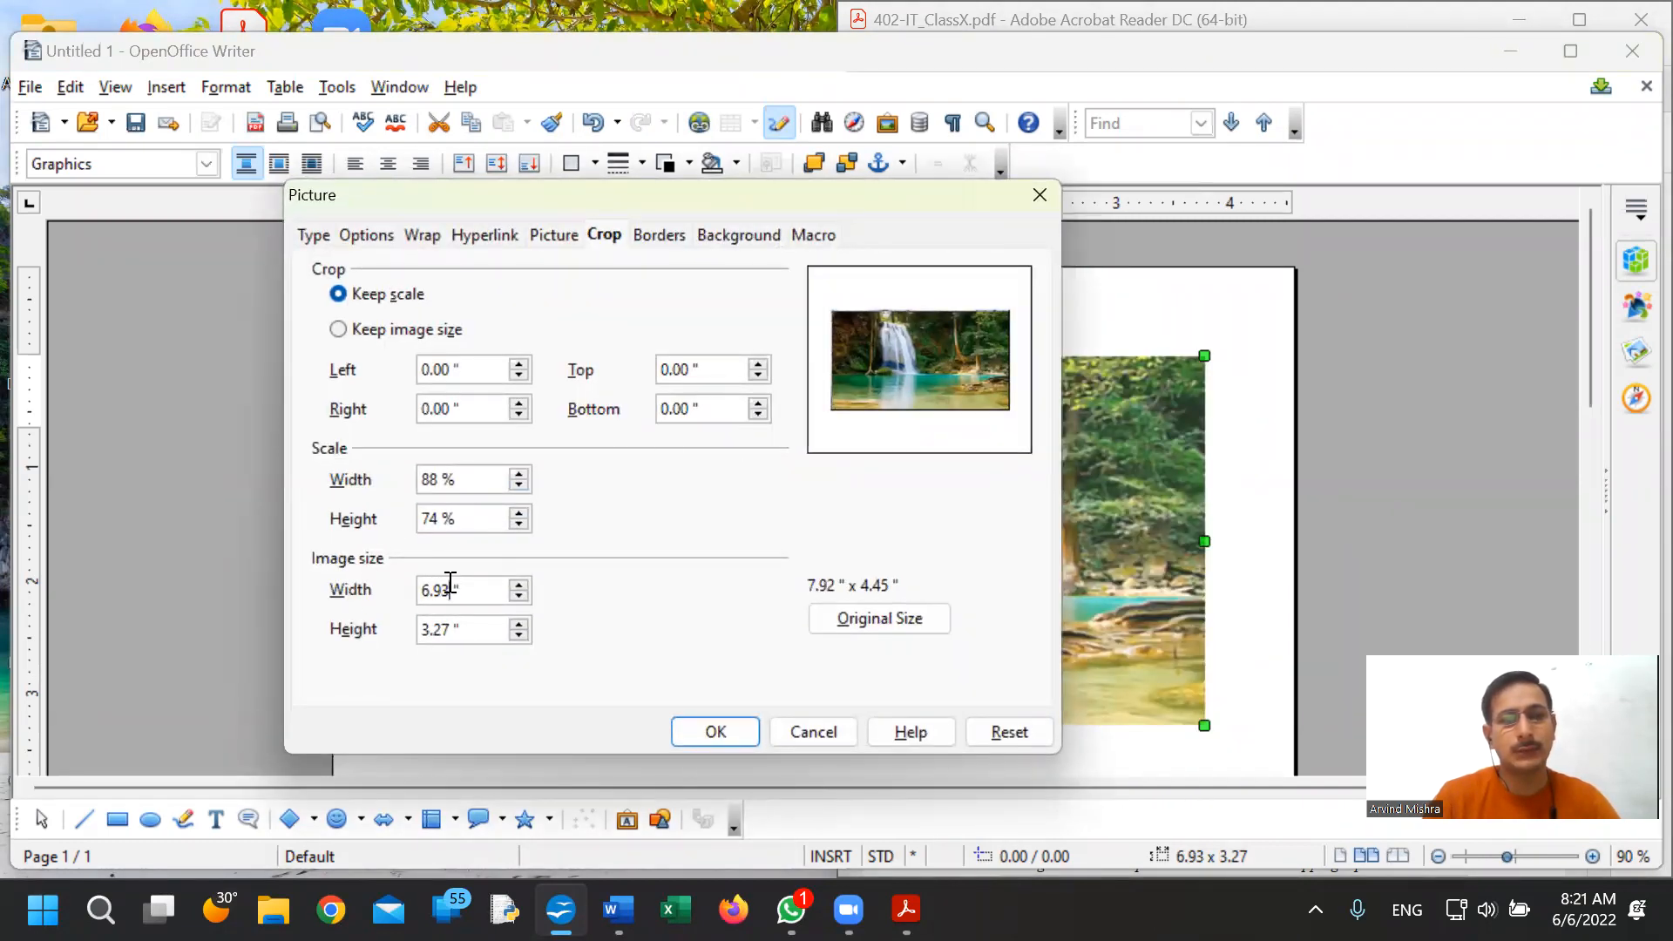
{"action": "left_click", "coordinate": [801, 727]}
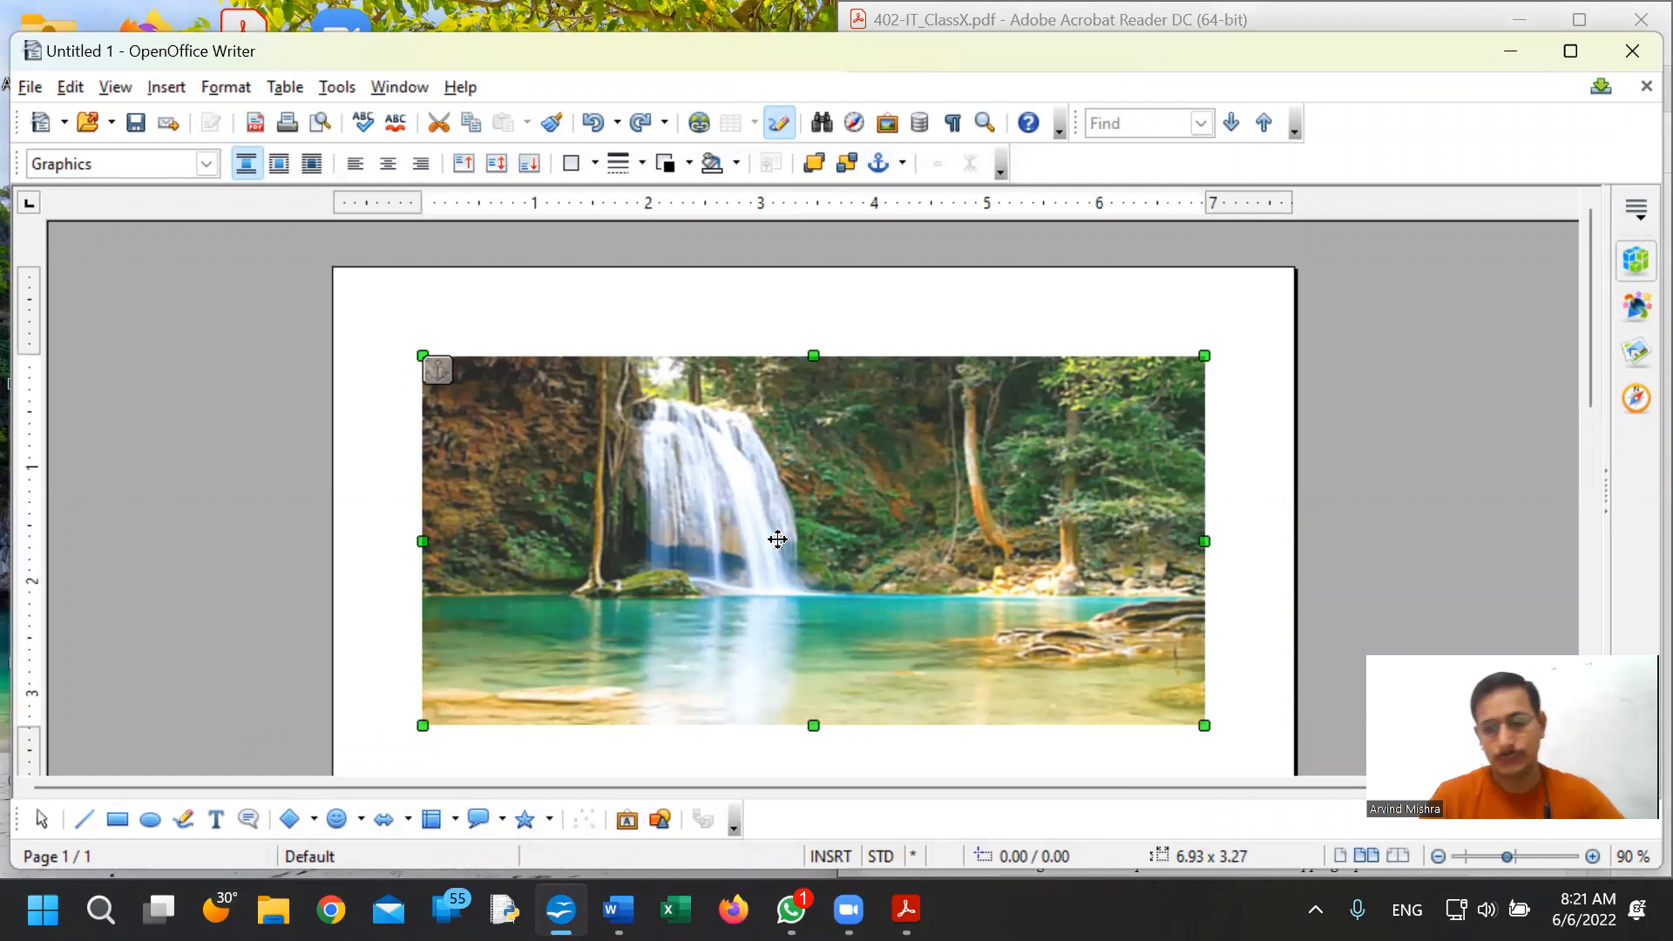
- Replace the waterfall picture with the photo of the man under the papaya tree from the Photographs folder on Local Disk (D:)
{"action": "key", "text": "Delete"}
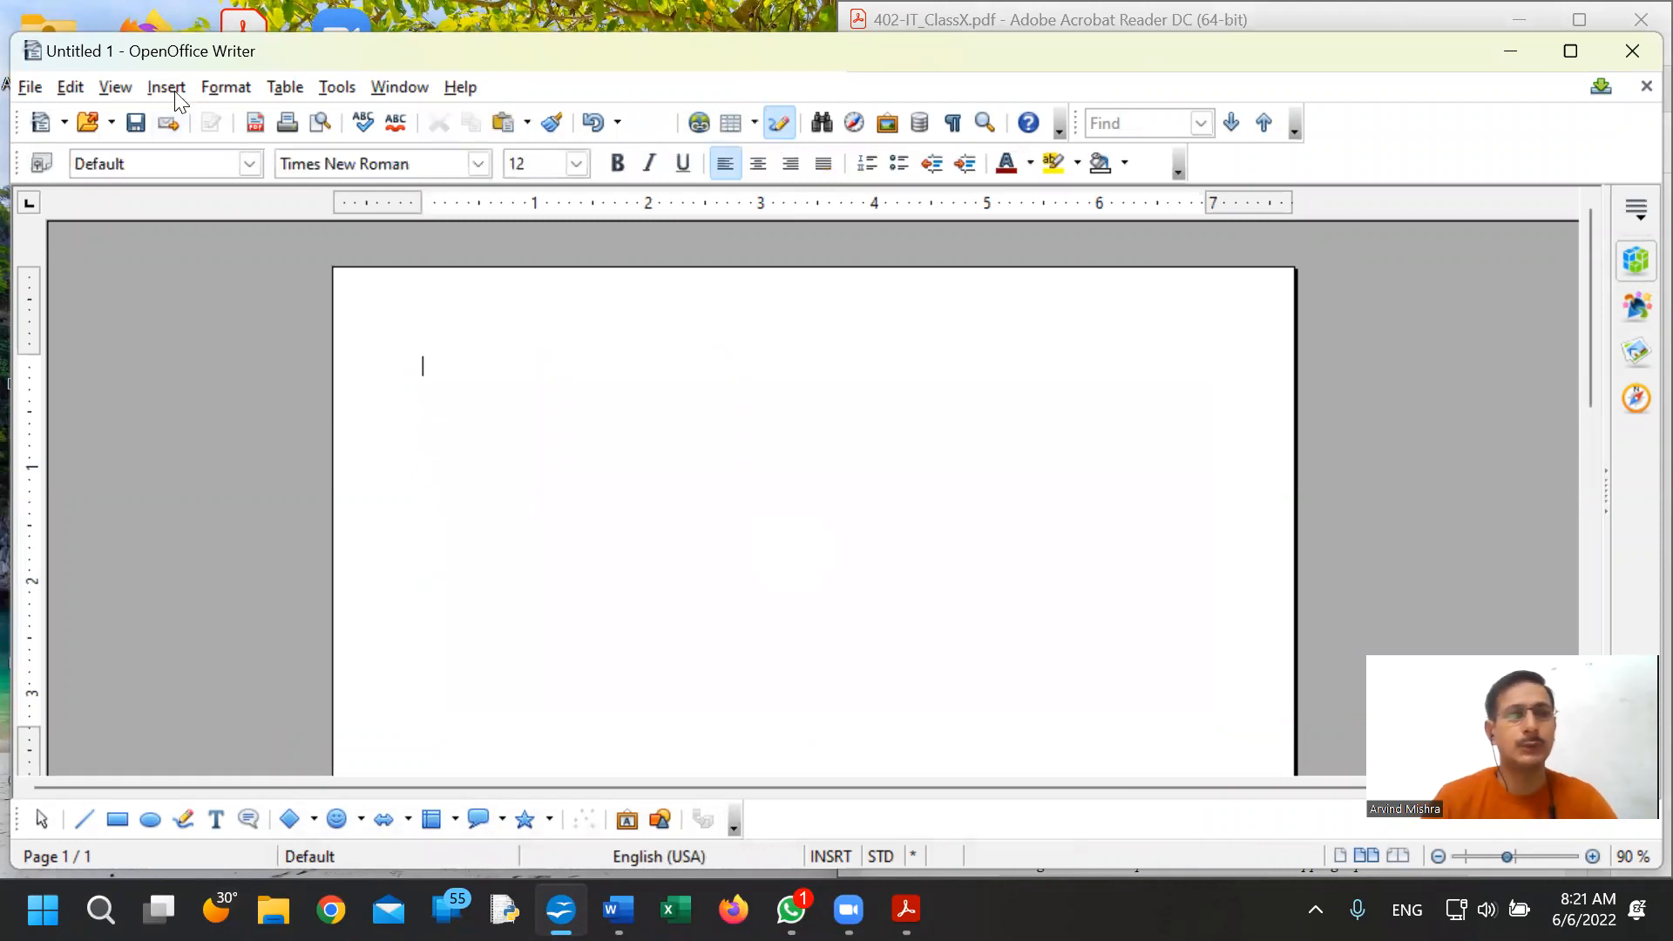
{"action": "left_click", "coordinate": [166, 86]}
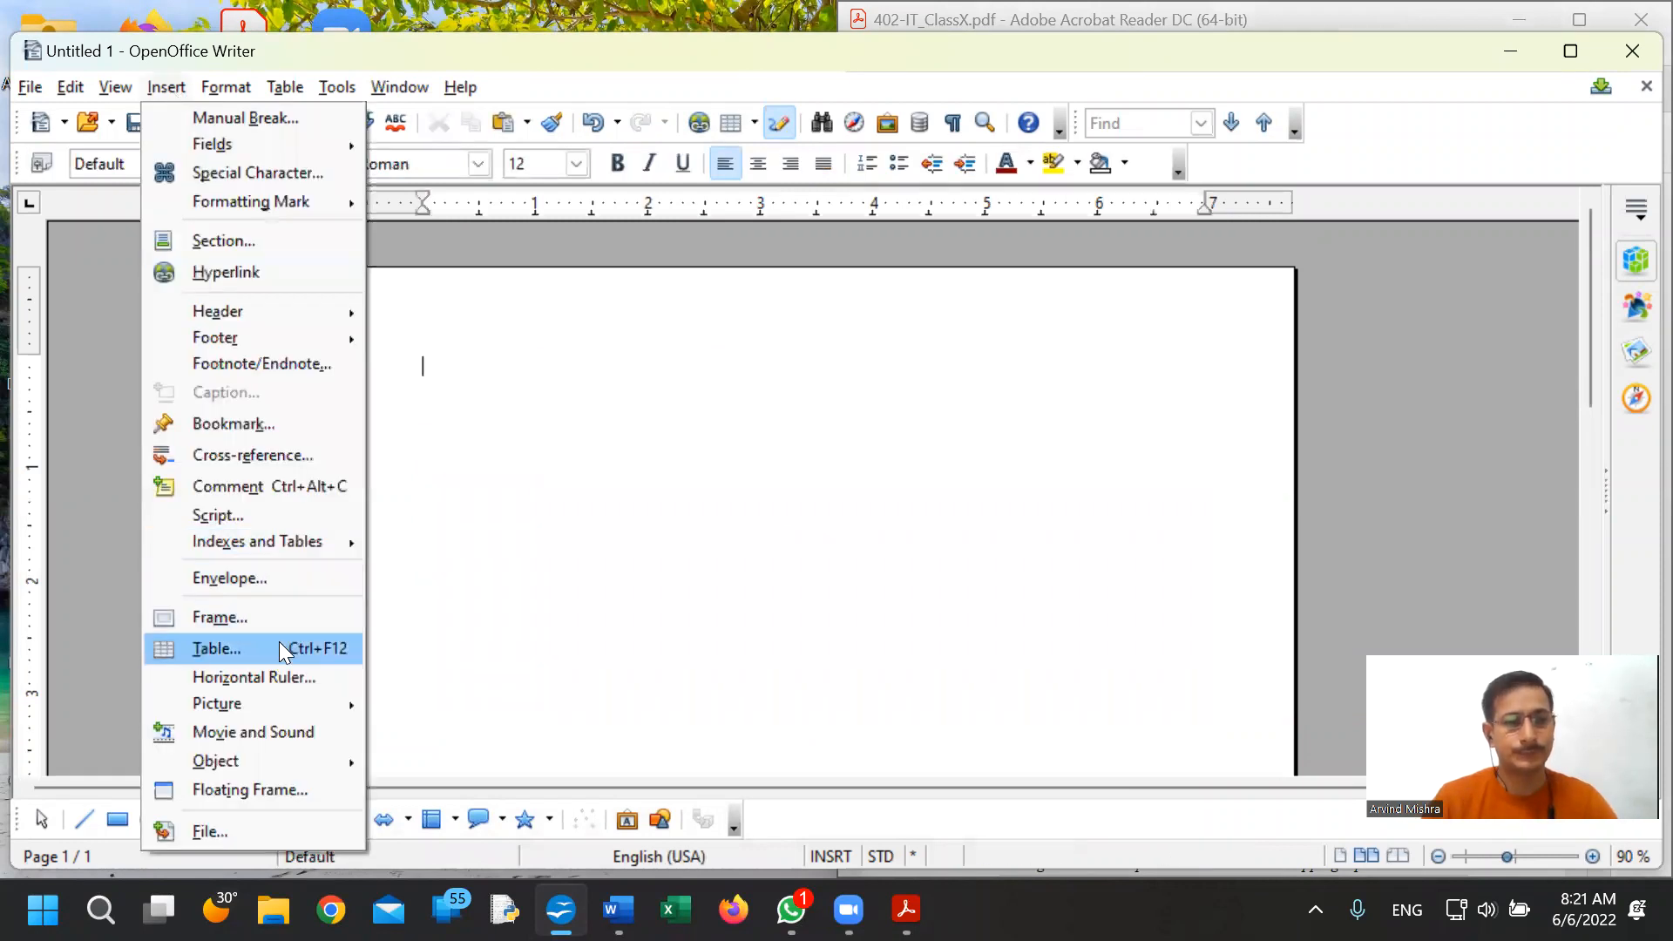
{"action": "mouse_move", "coordinate": [258, 702]}
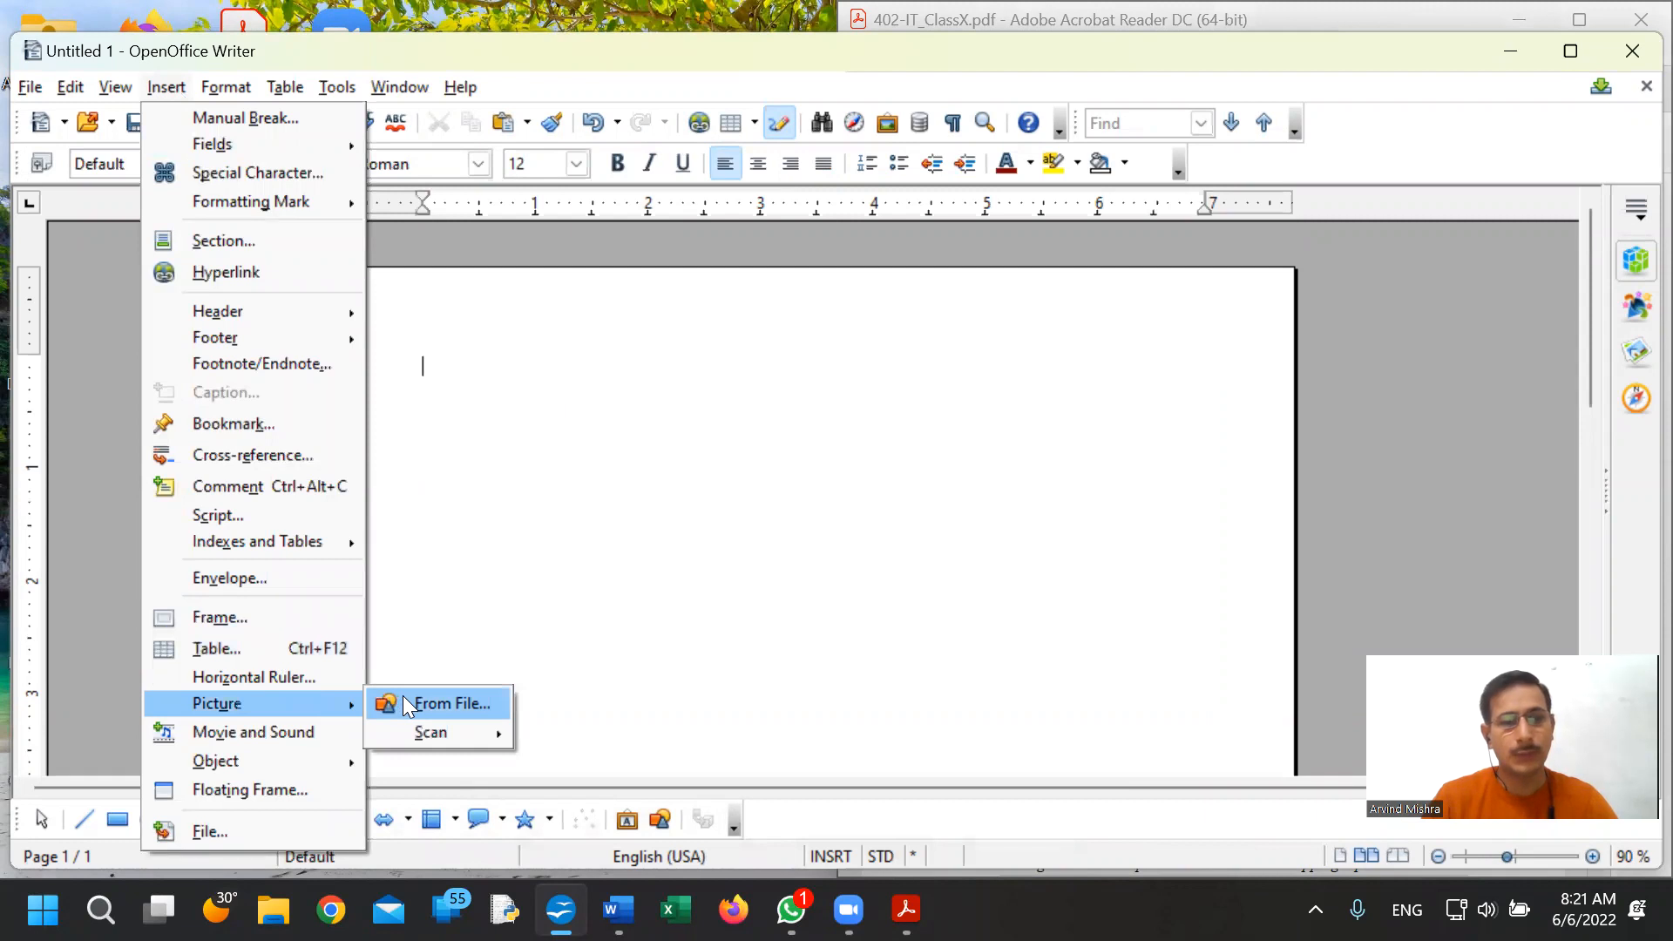
{"action": "left_click", "coordinate": [405, 702]}
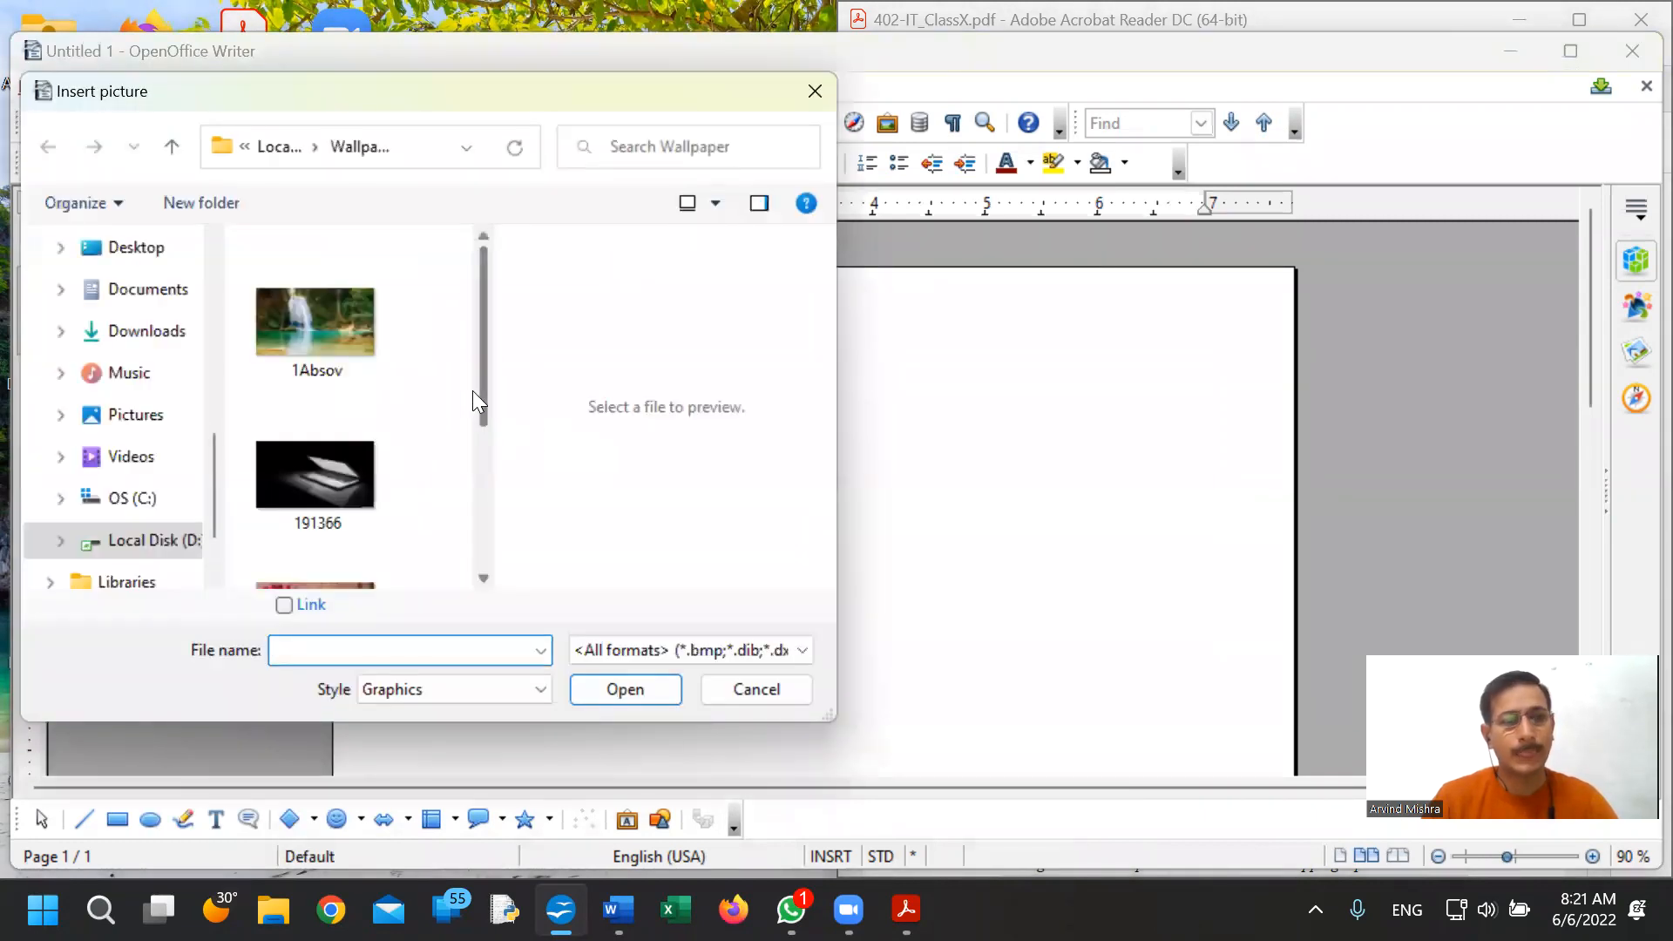
{"action": "left_click", "coordinate": [171, 147]}
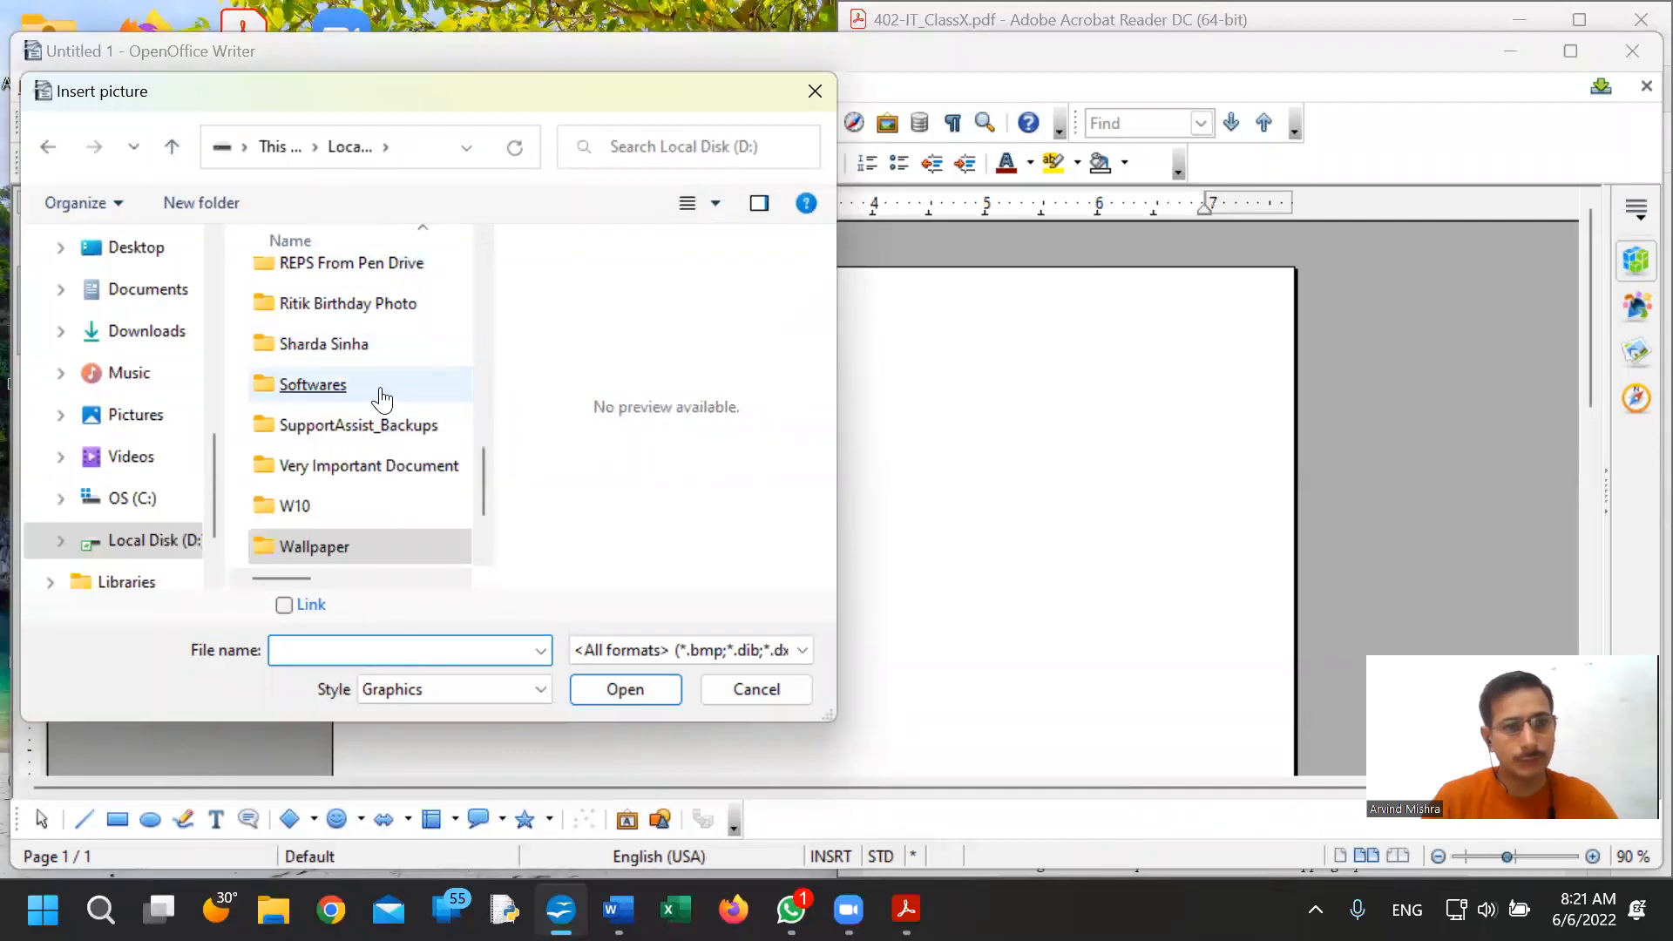
{"action": "scroll", "coordinate": [385, 409], "scroll_direction": "up", "scroll_amount": 1}
{"action": "scroll", "coordinate": [381, 340], "scroll_direction": "up", "scroll_amount": 1}
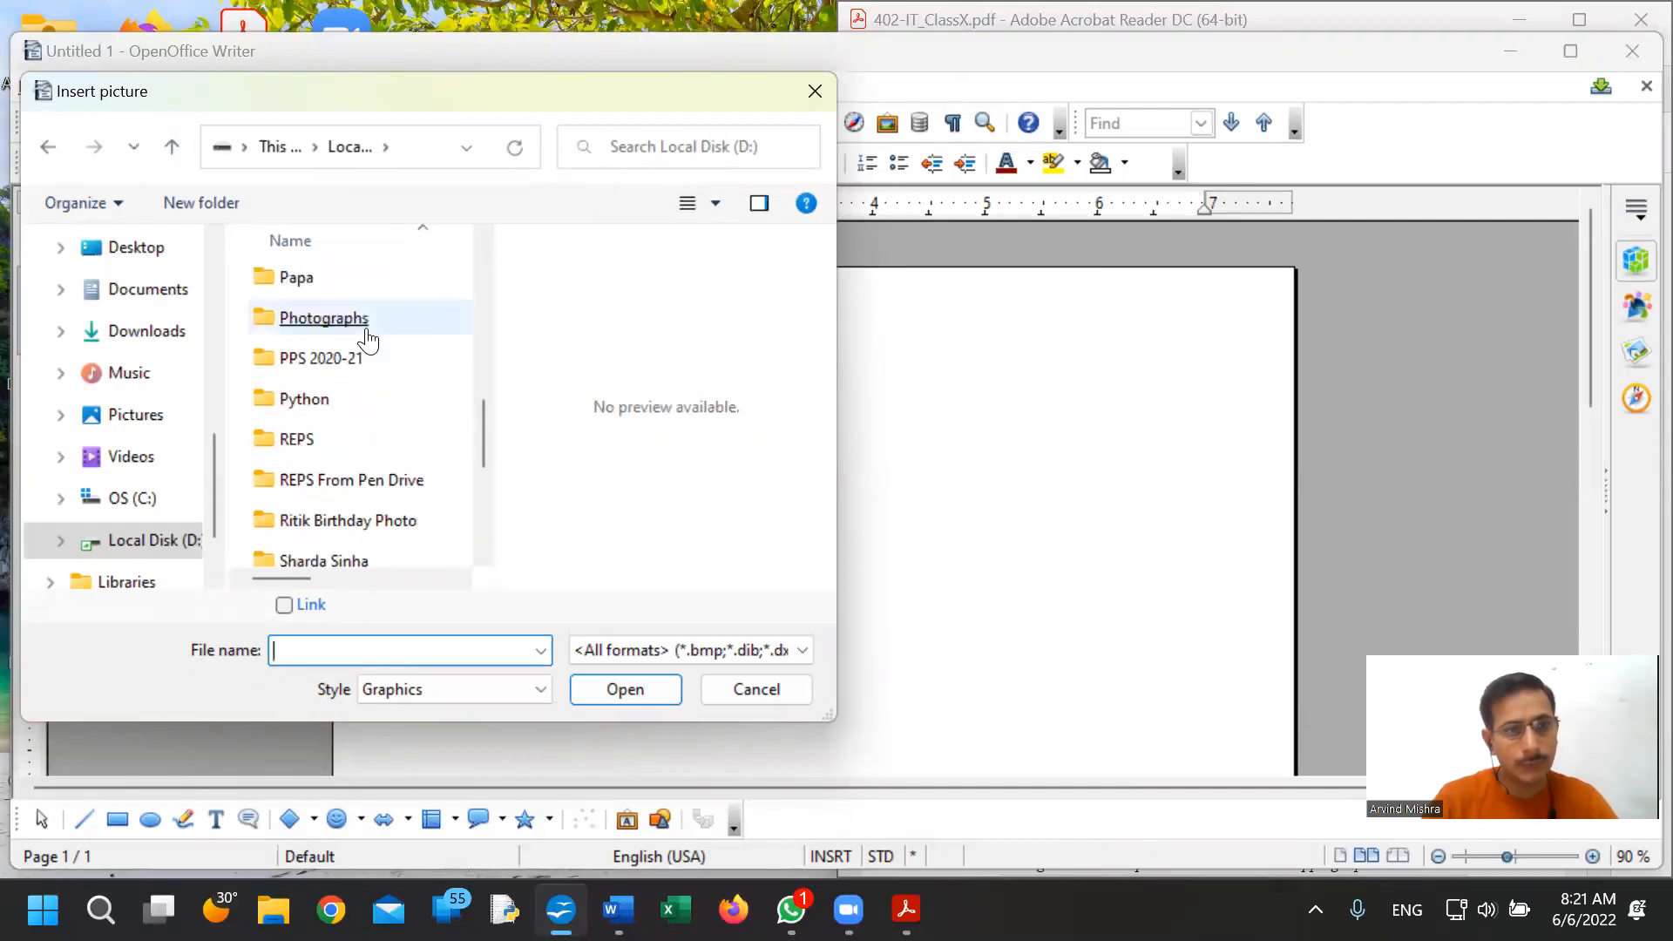
{"action": "double_click", "coordinate": [366, 320]}
{"action": "left_click", "coordinate": [375, 330]}
{"action": "key", "text": "Escape"}
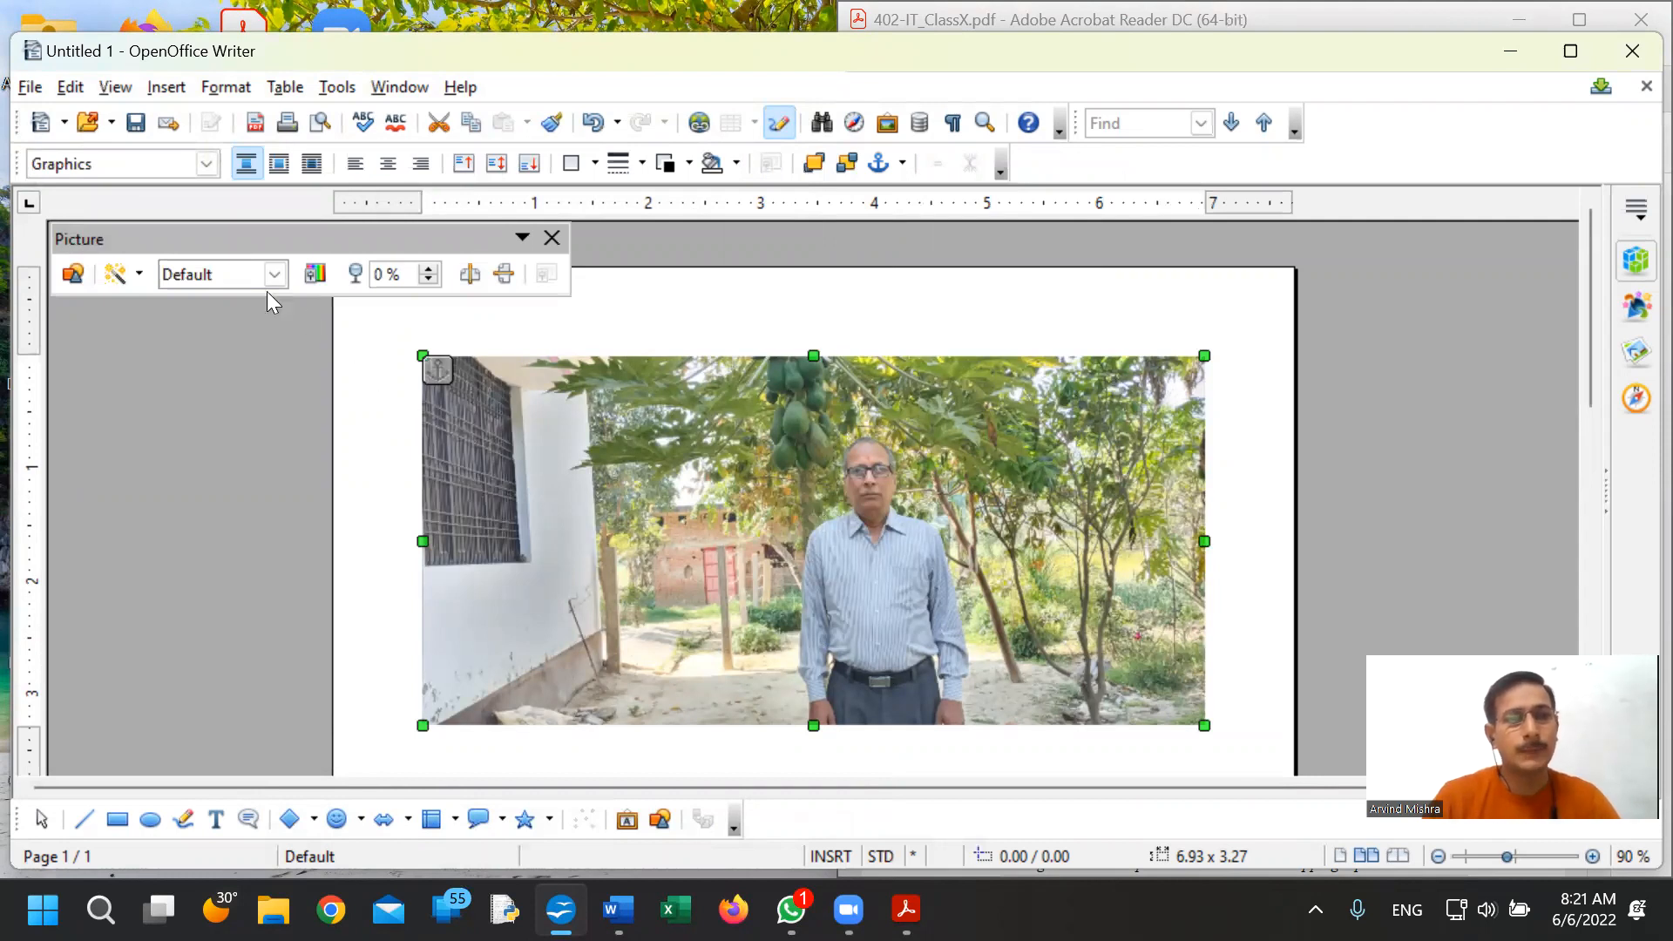
- Set the inserted photo's image size to 1.20" width and 1.60" height in its Picture properties
{"action": "double_click", "coordinate": [728, 455]}
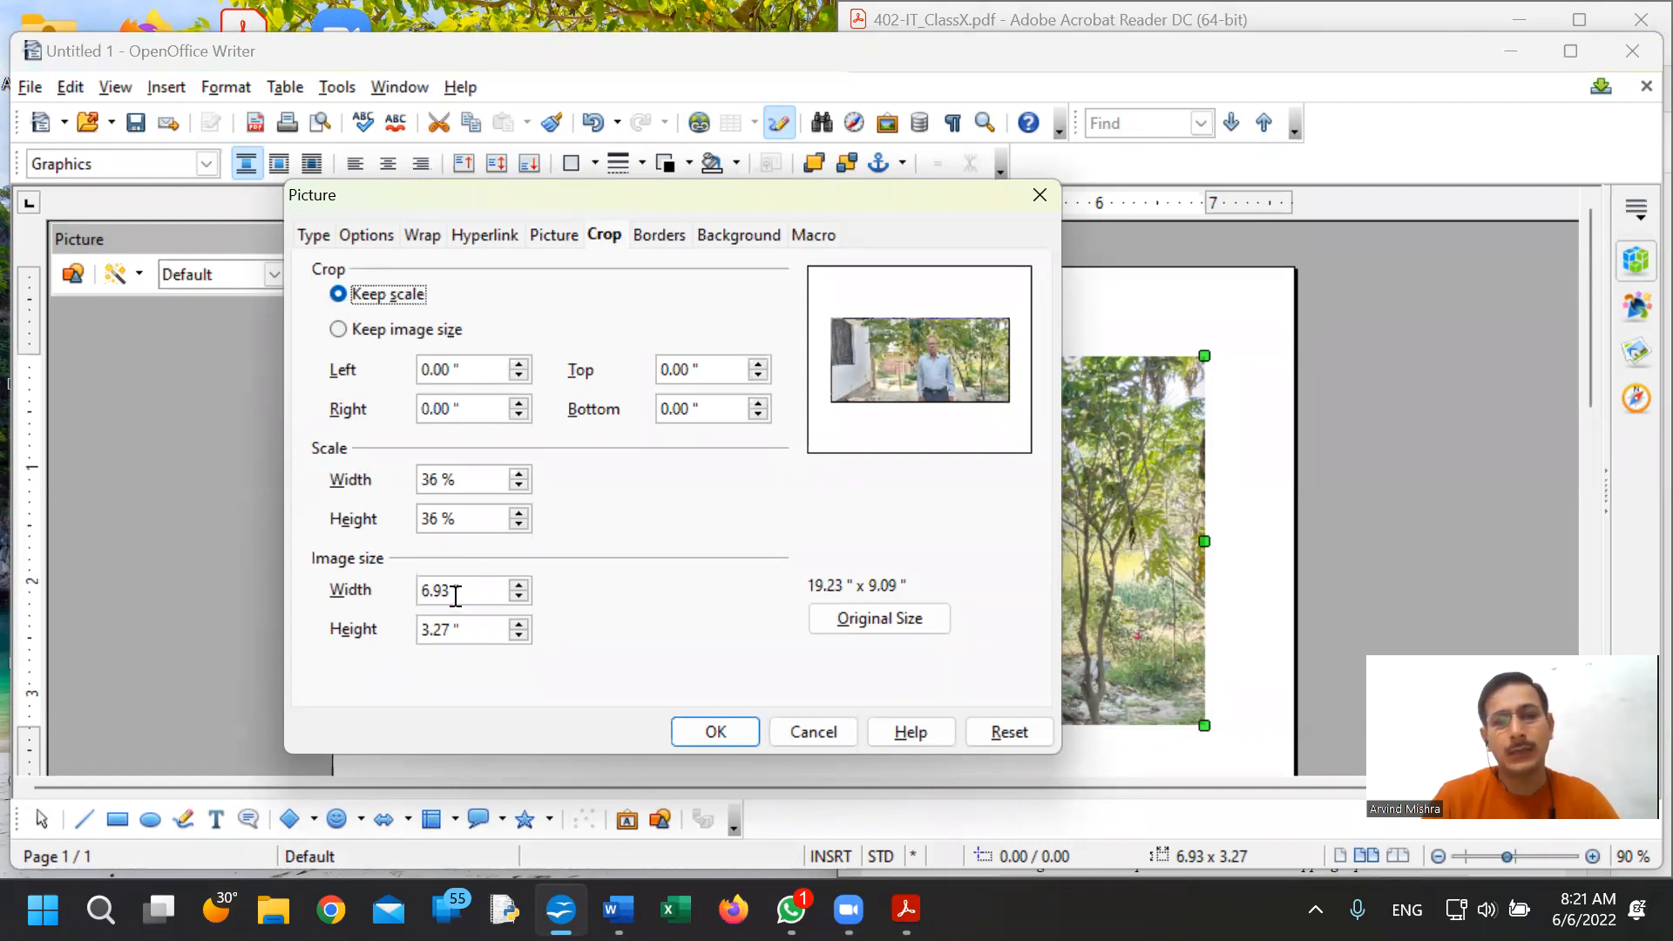
{"action": "left_click_drag", "start_coordinate": [455, 596], "coordinate": [416, 597]}
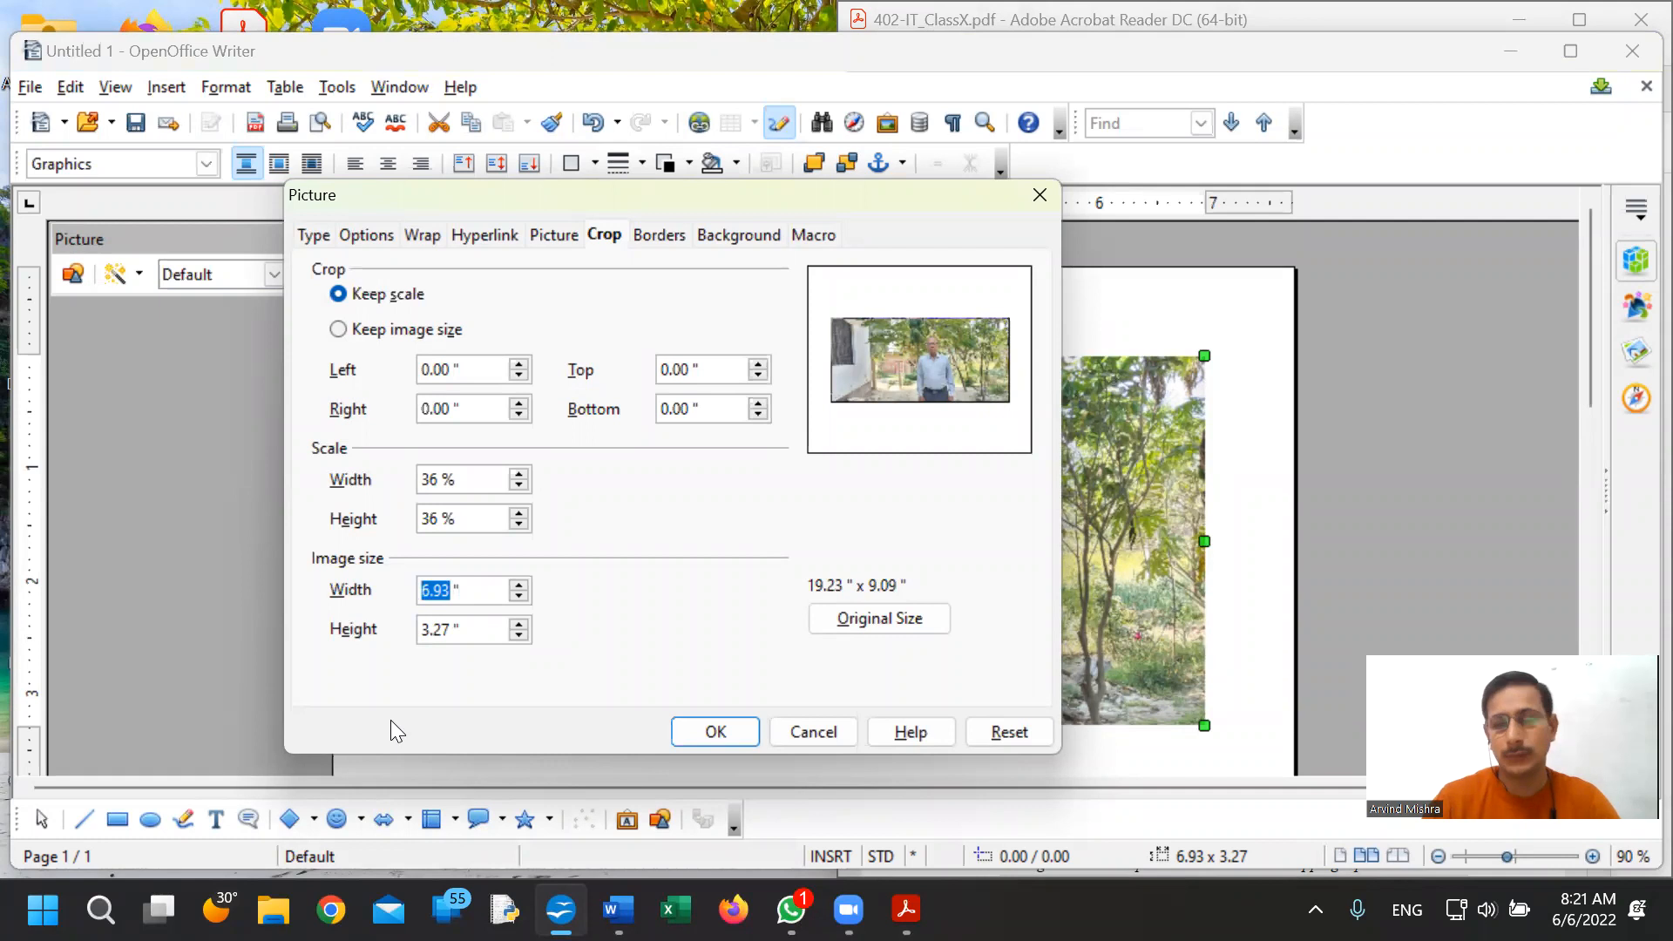
{"action": "key", "text": "BackSpace"}
{"action": "type", "text": "1."}
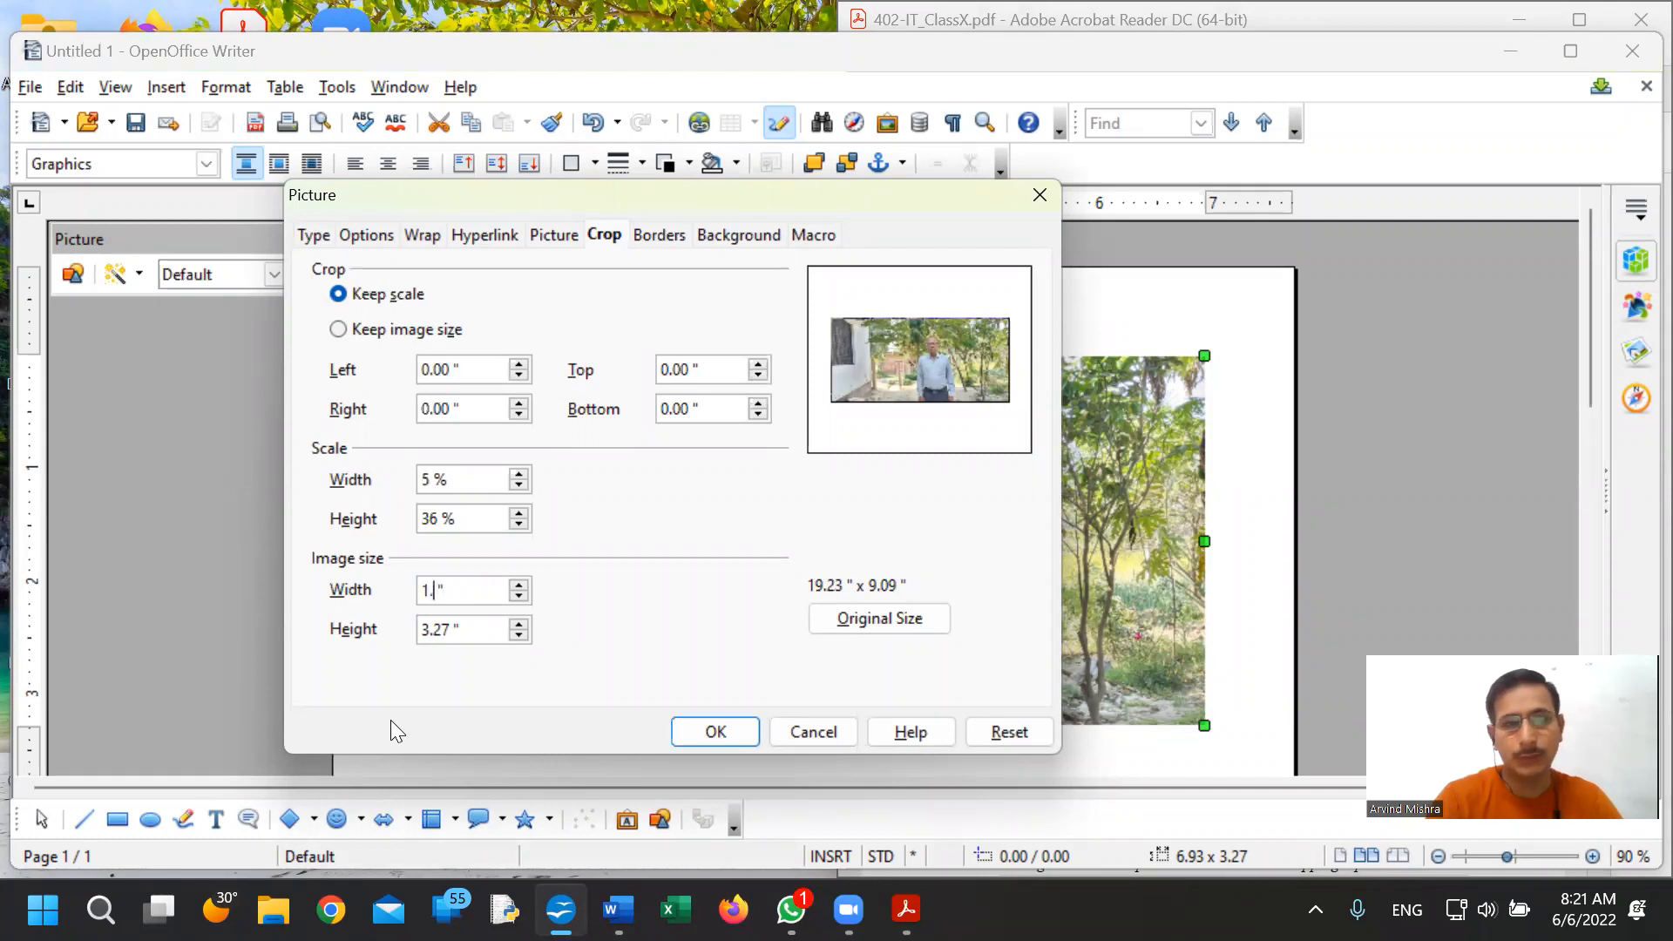
{"action": "type", "text": "2"}
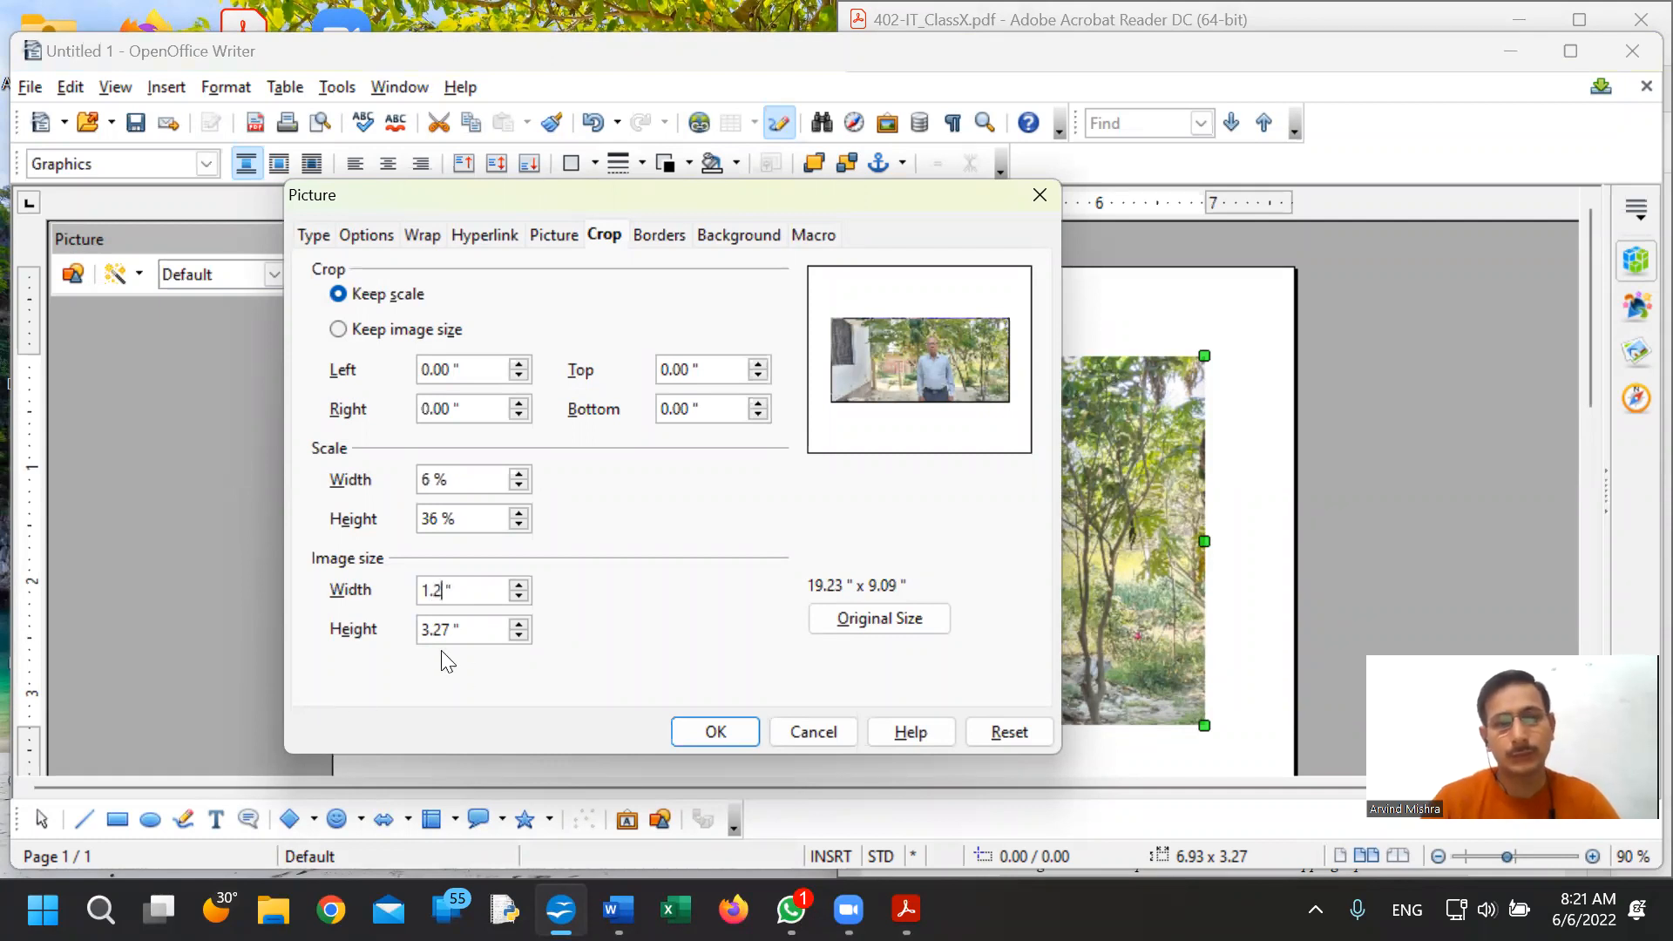
{"action": "left_click", "coordinate": [451, 629]}
{"action": "type", "text": "1.6"}
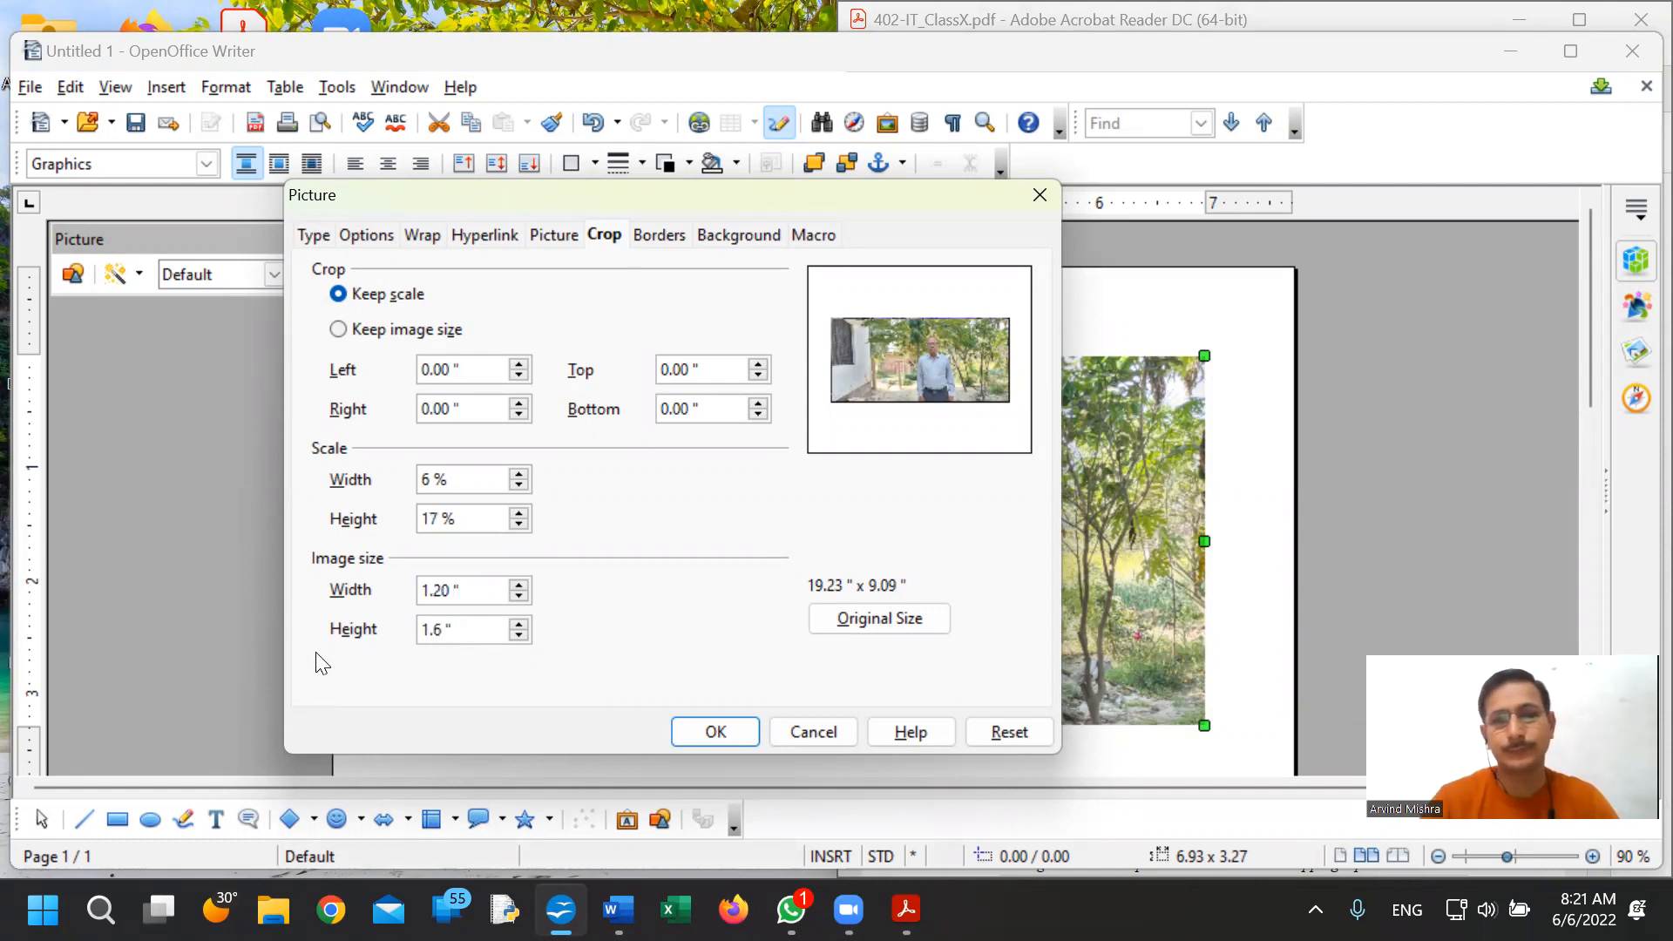
{"action": "key", "text": "Tab"}
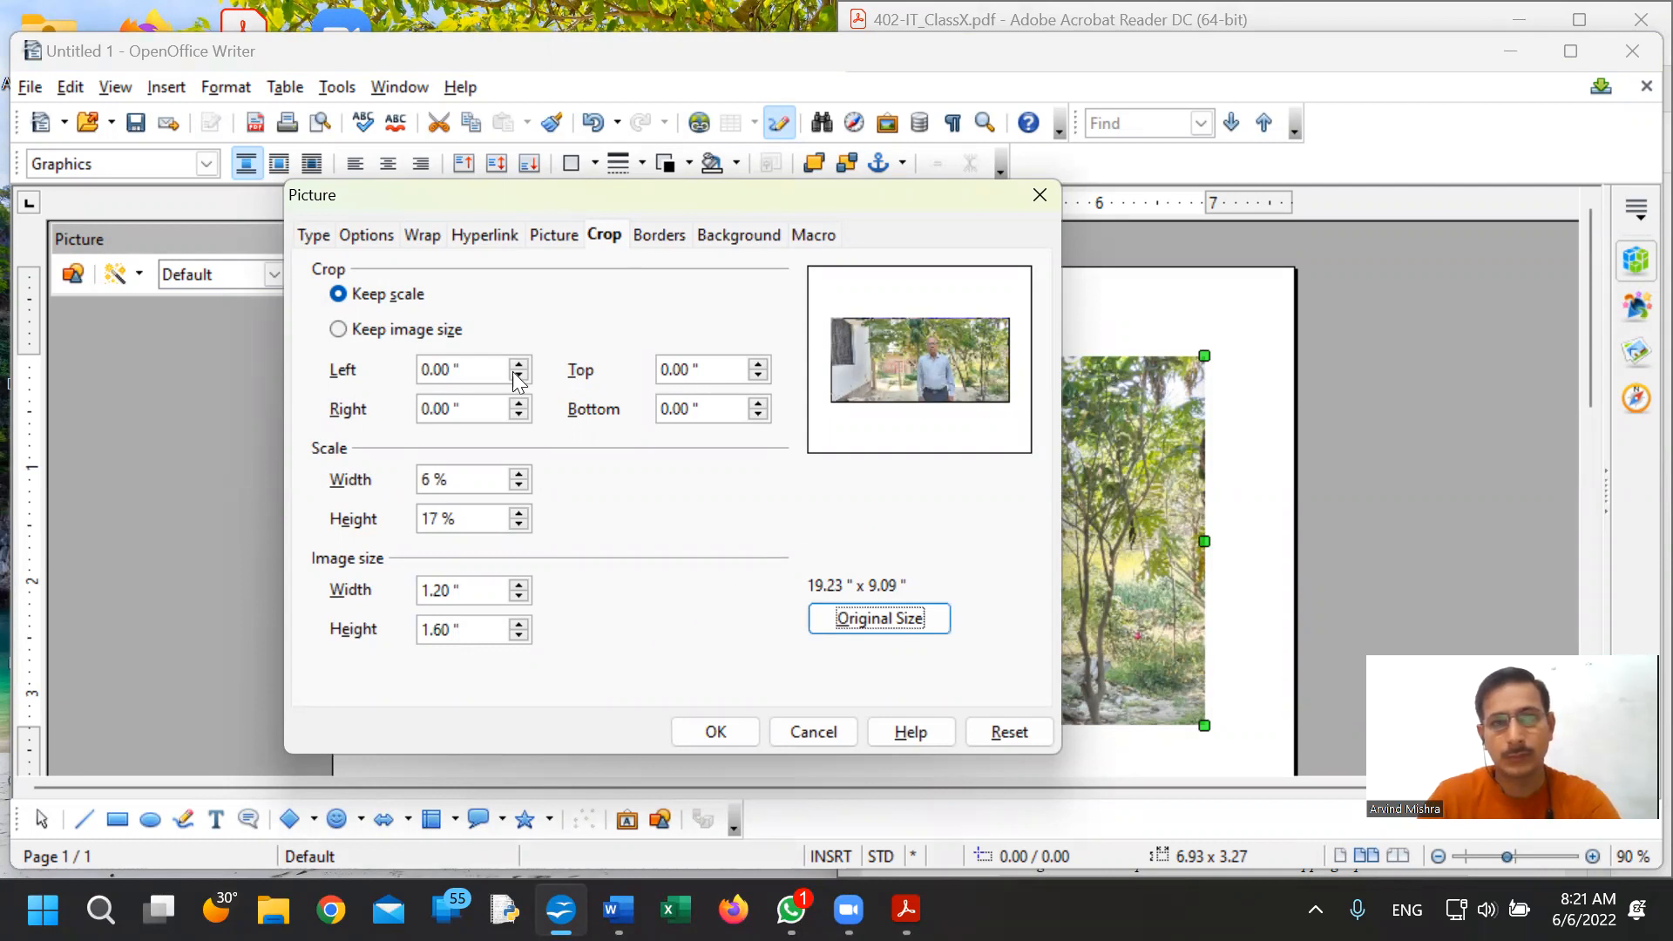
- Set the left crop of the photo to 9.00" with Keep scale
{"action": "left_click", "coordinate": [435, 370]}
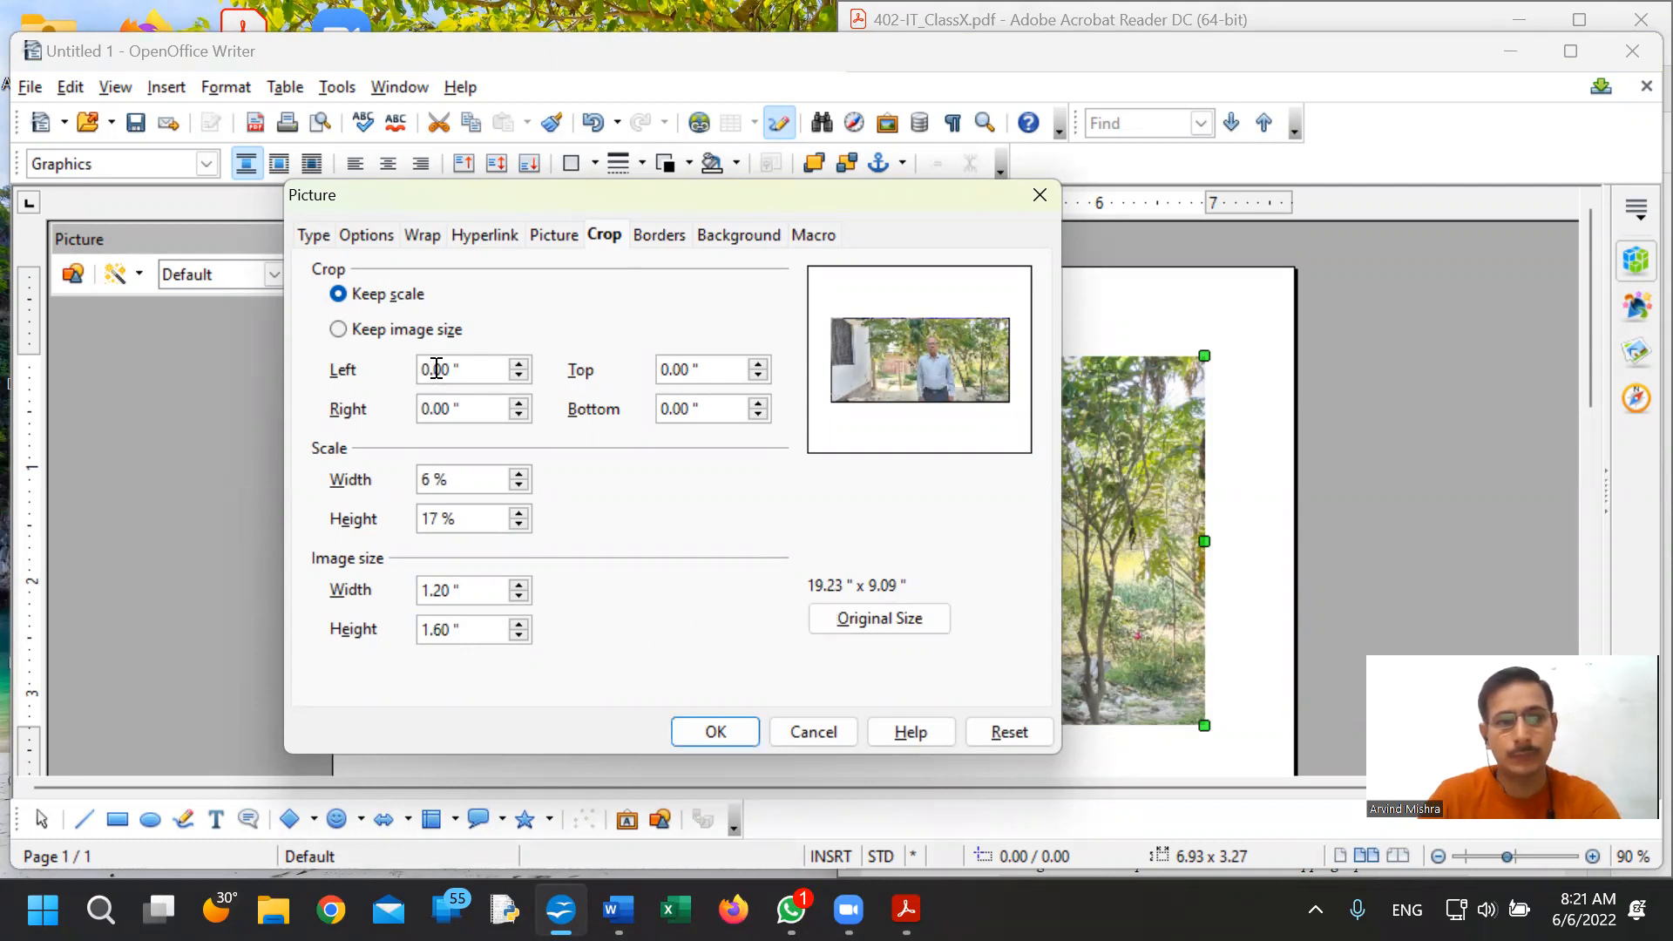
{"action": "left_click_drag", "start_coordinate": [520, 367], "coordinate": [521, 367]}
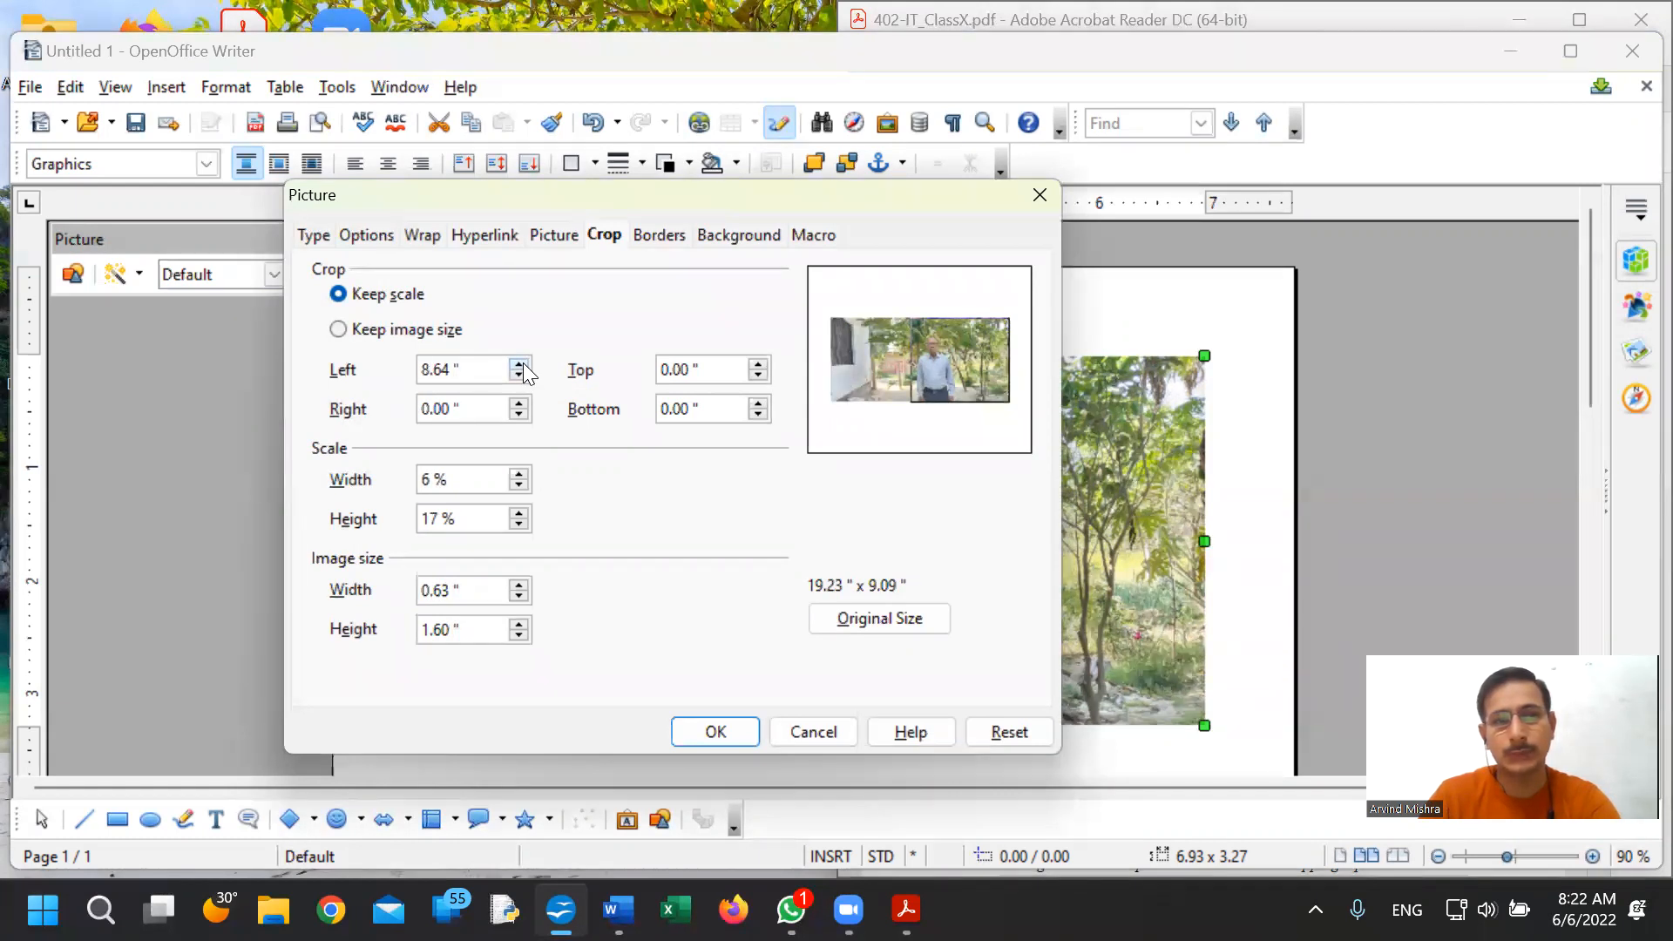
{"action": "left_click", "coordinate": [519, 365]}
{"action": "left_click", "coordinate": [440, 373]}
{"action": "key", "text": "BackSpace"}
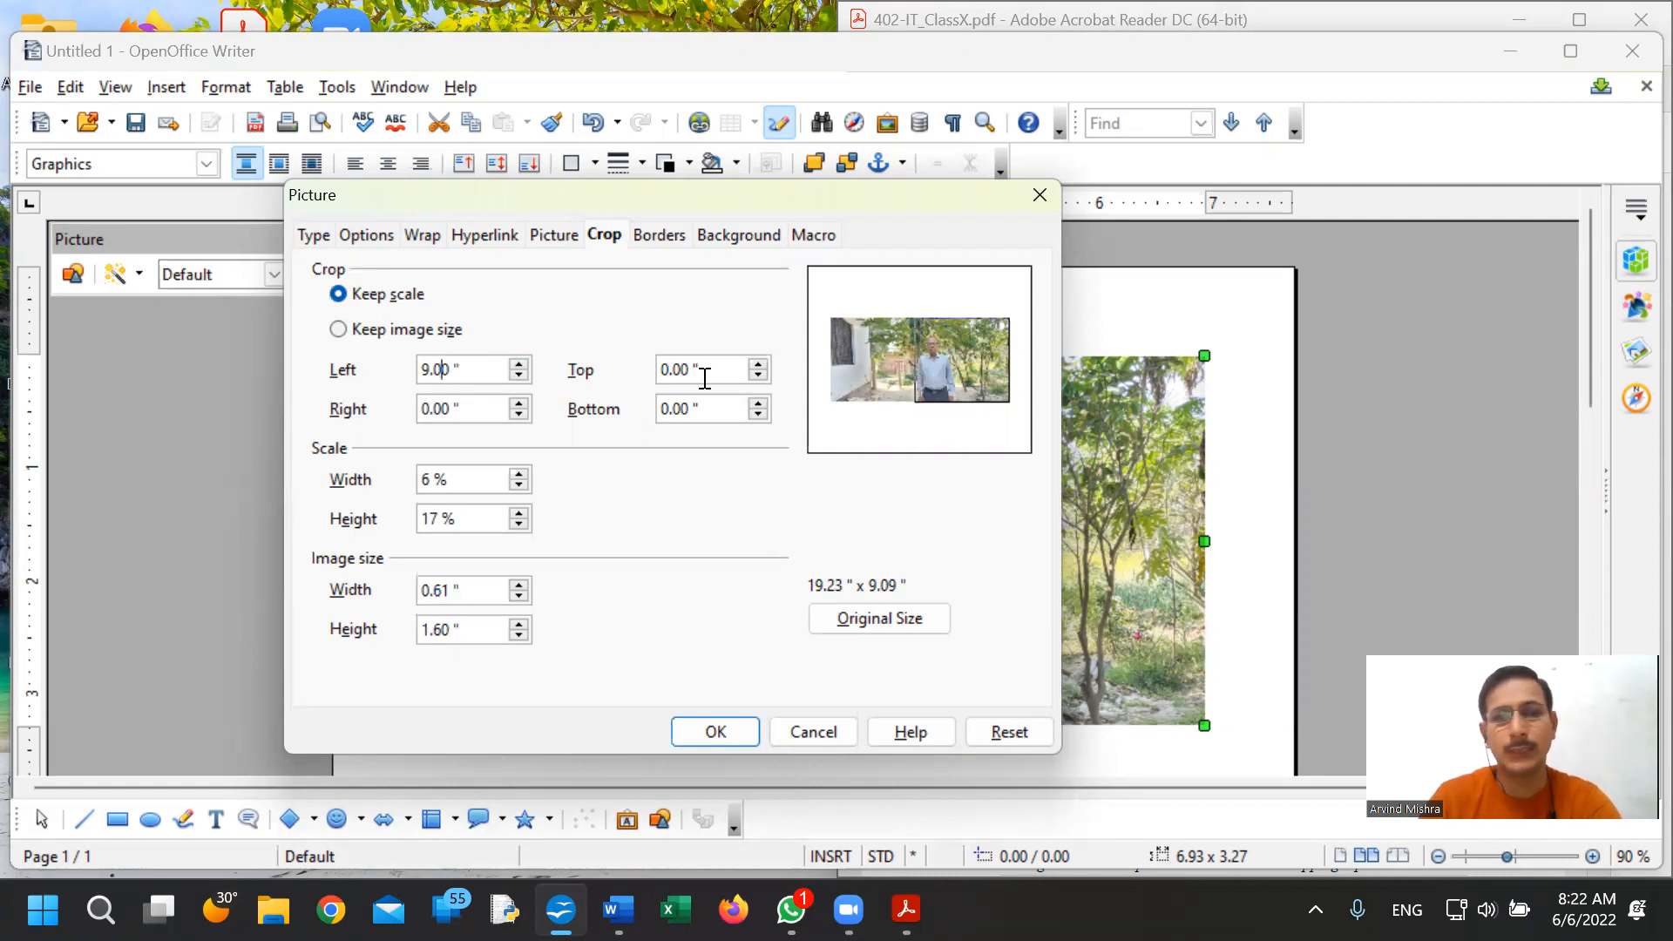
- Try a right crop of 7.00" on the photo
{"action": "left_click", "coordinate": [426, 410]}
{"action": "left_click", "coordinate": [519, 403]}
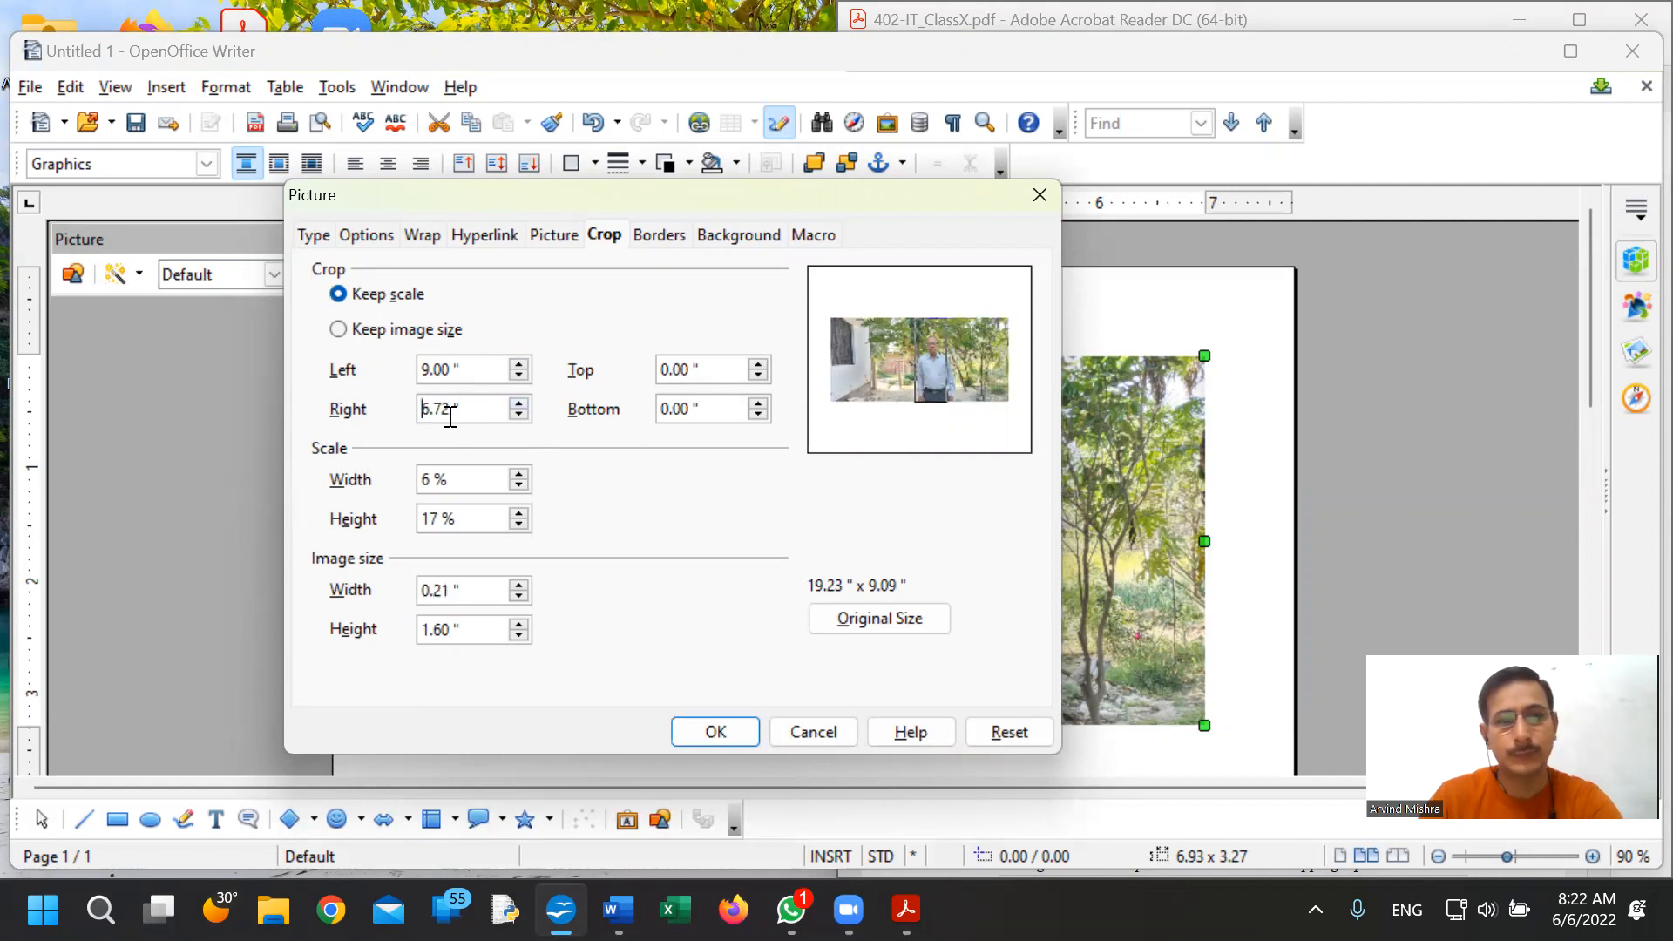
{"action": "left_click_drag", "start_coordinate": [450, 407], "coordinate": [393, 406]}
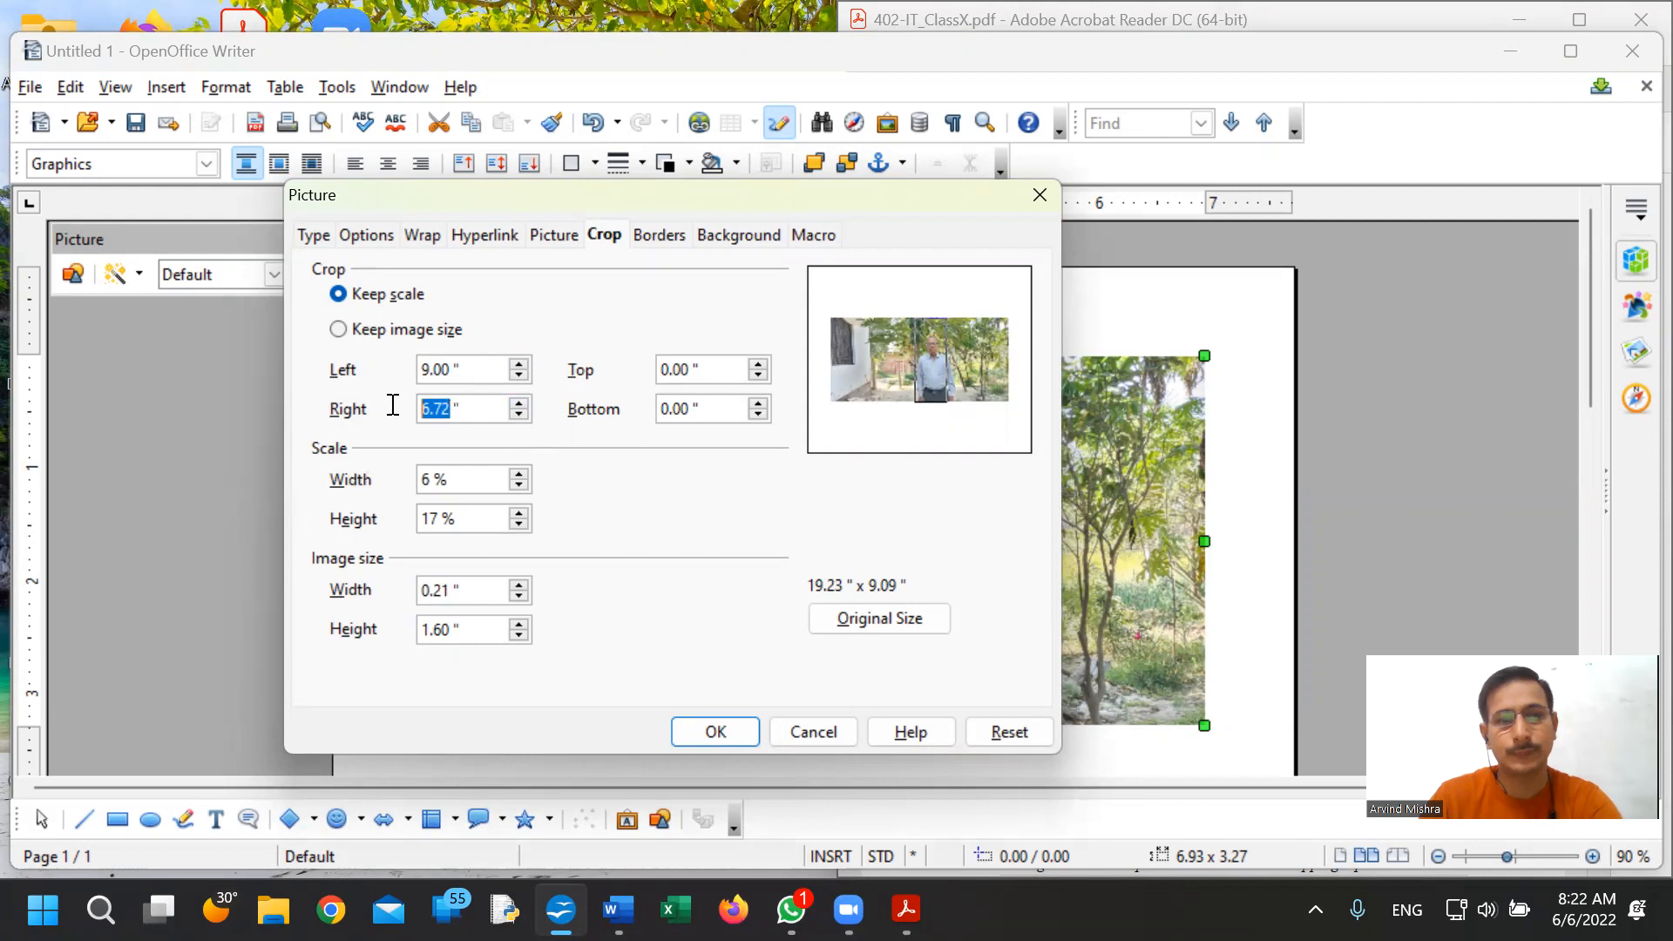
{"action": "type", "text": "7"}
{"action": "key", "text": "Tab"}
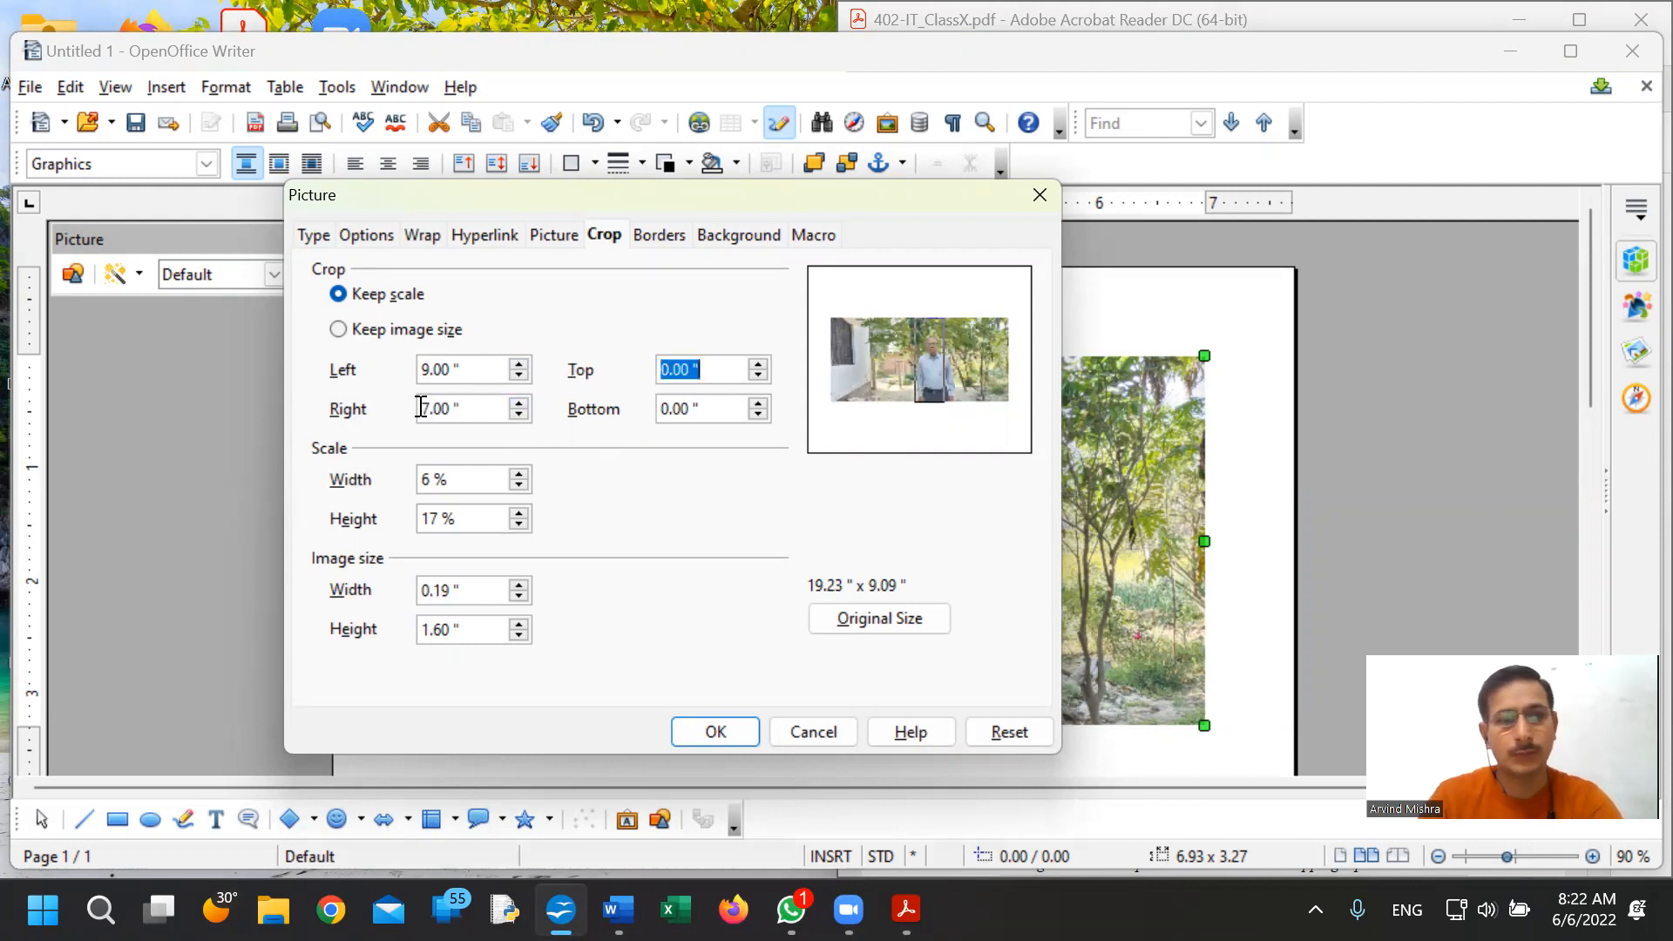
- Set the right crop of the photo to 6.24"
{"action": "left_click", "coordinate": [433, 407]}
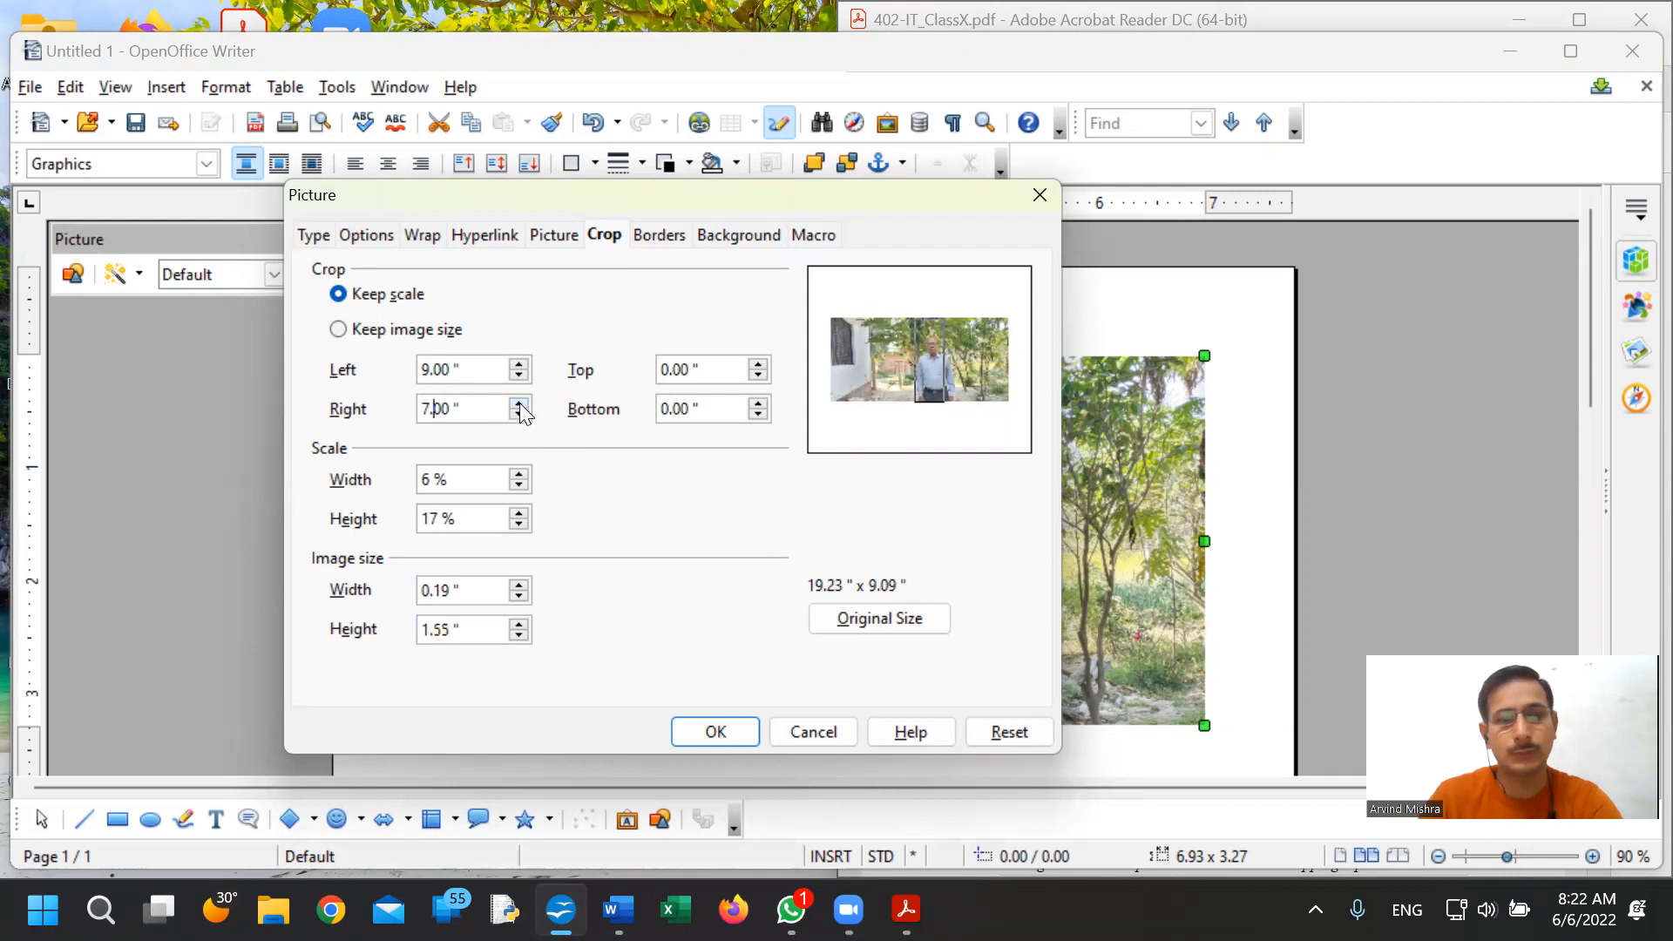
{"action": "left_click", "coordinate": [519, 403]}
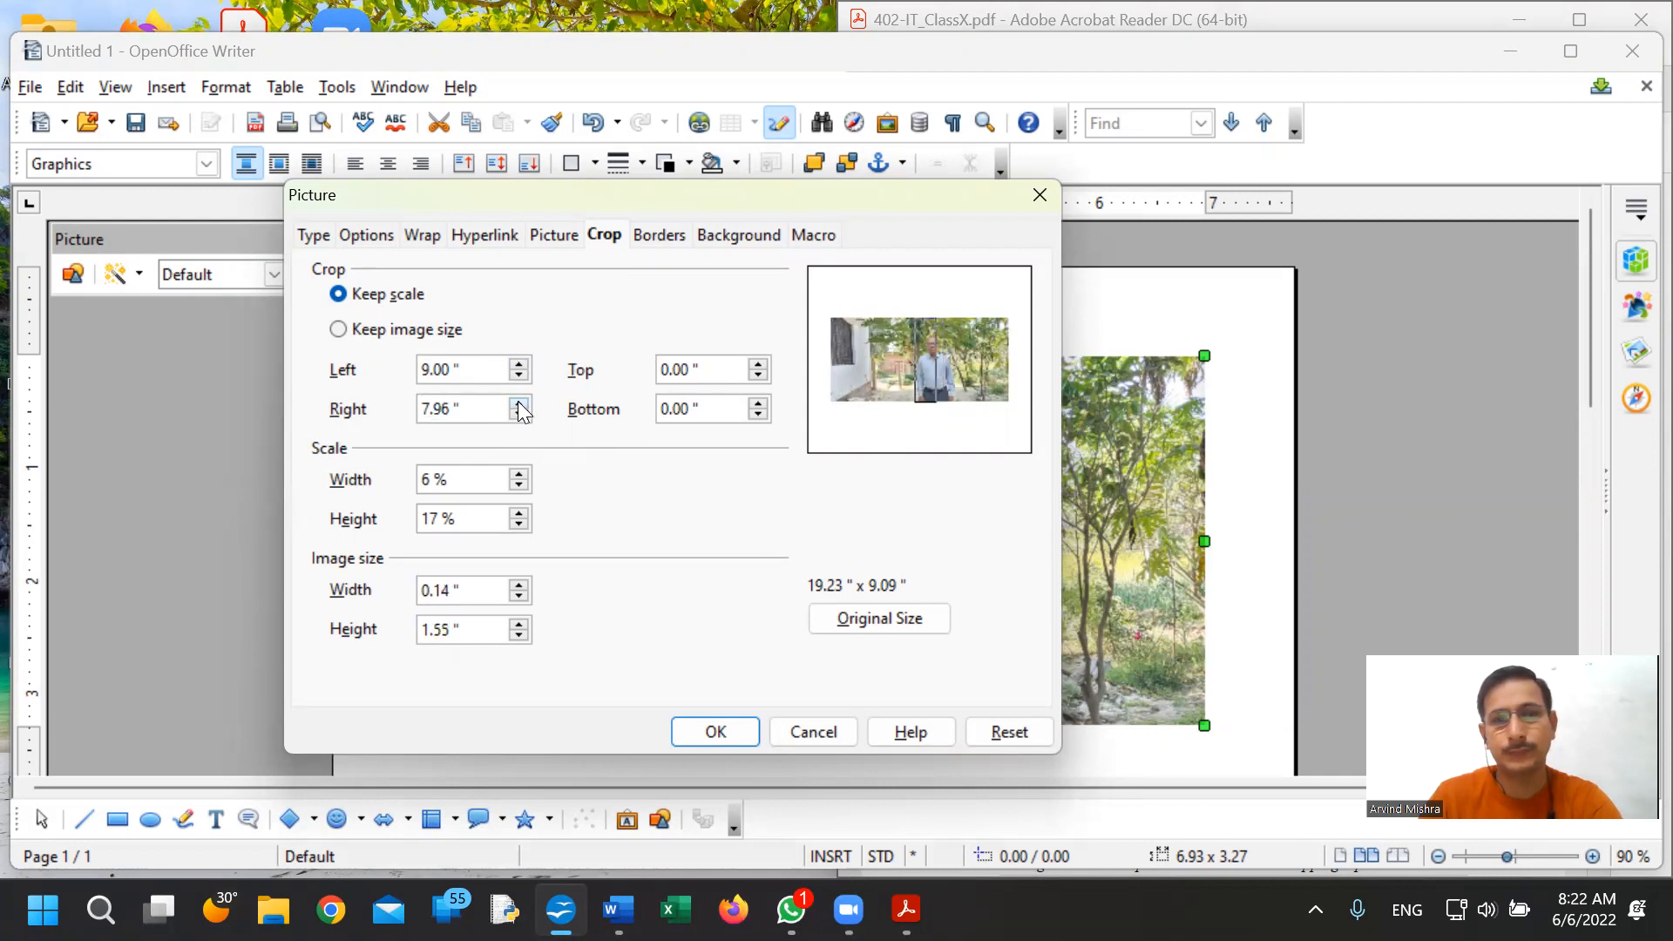
{"action": "left_click", "coordinate": [519, 417]}
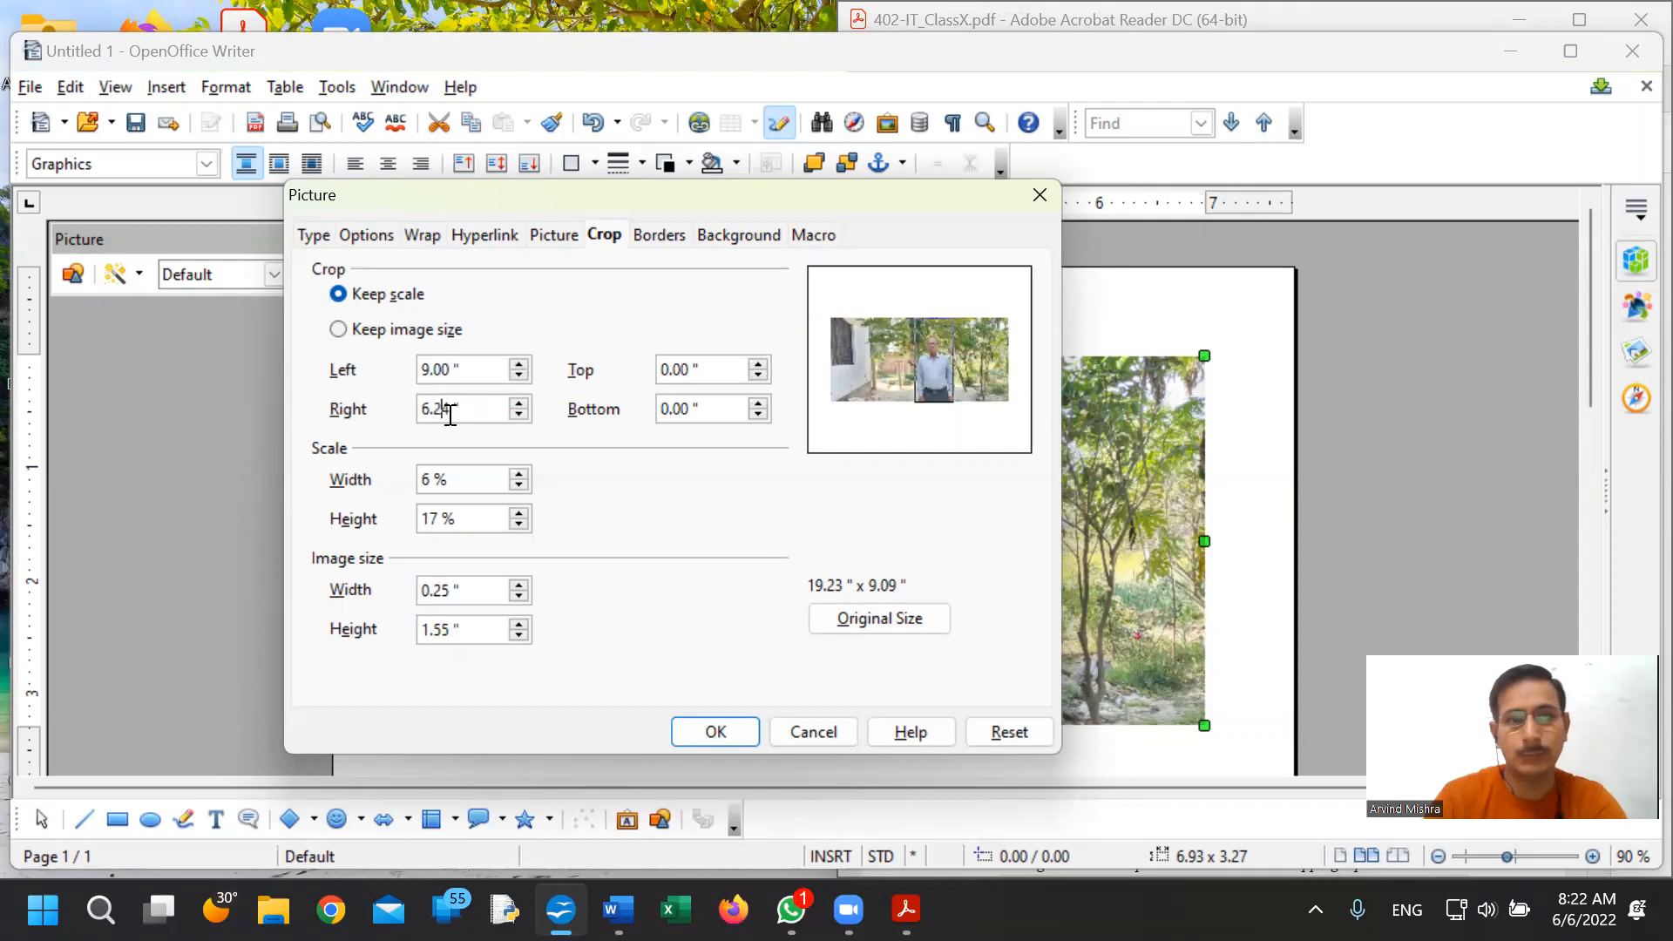
{"action": "type", "text": "4"}
{"action": "key", "text": "Tab"}
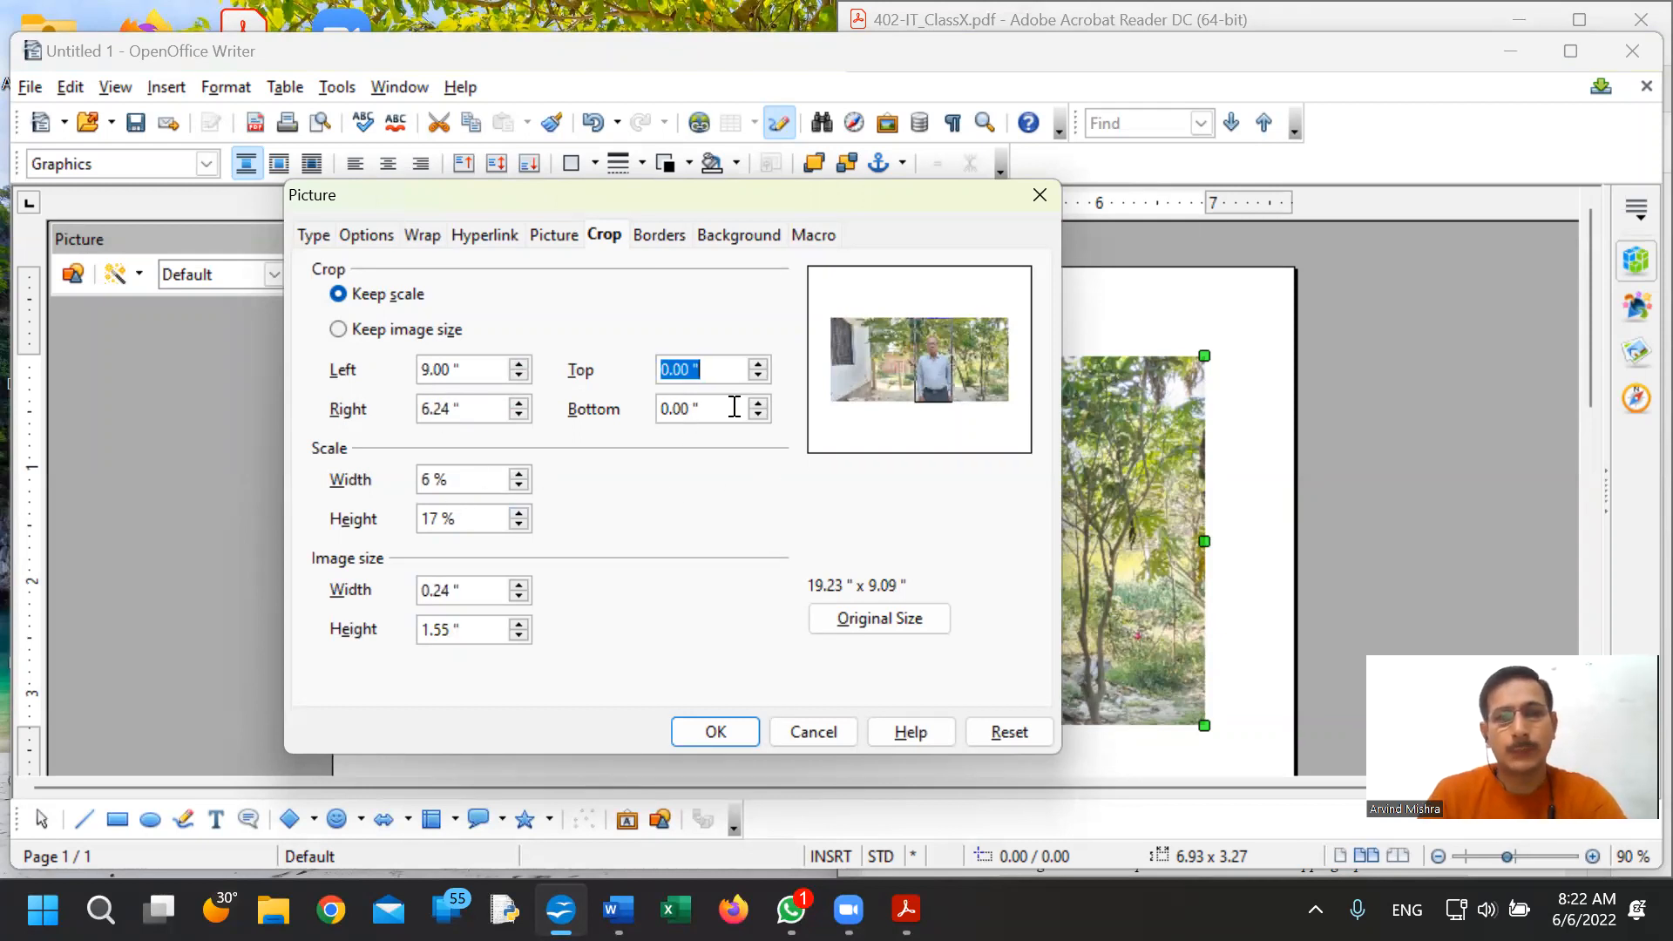
- Crop the photo by 3.15" at the bottom and 1.35" at the top
{"action": "left_click", "coordinate": [756, 400]}
{"action": "left_click", "coordinate": [757, 401]}
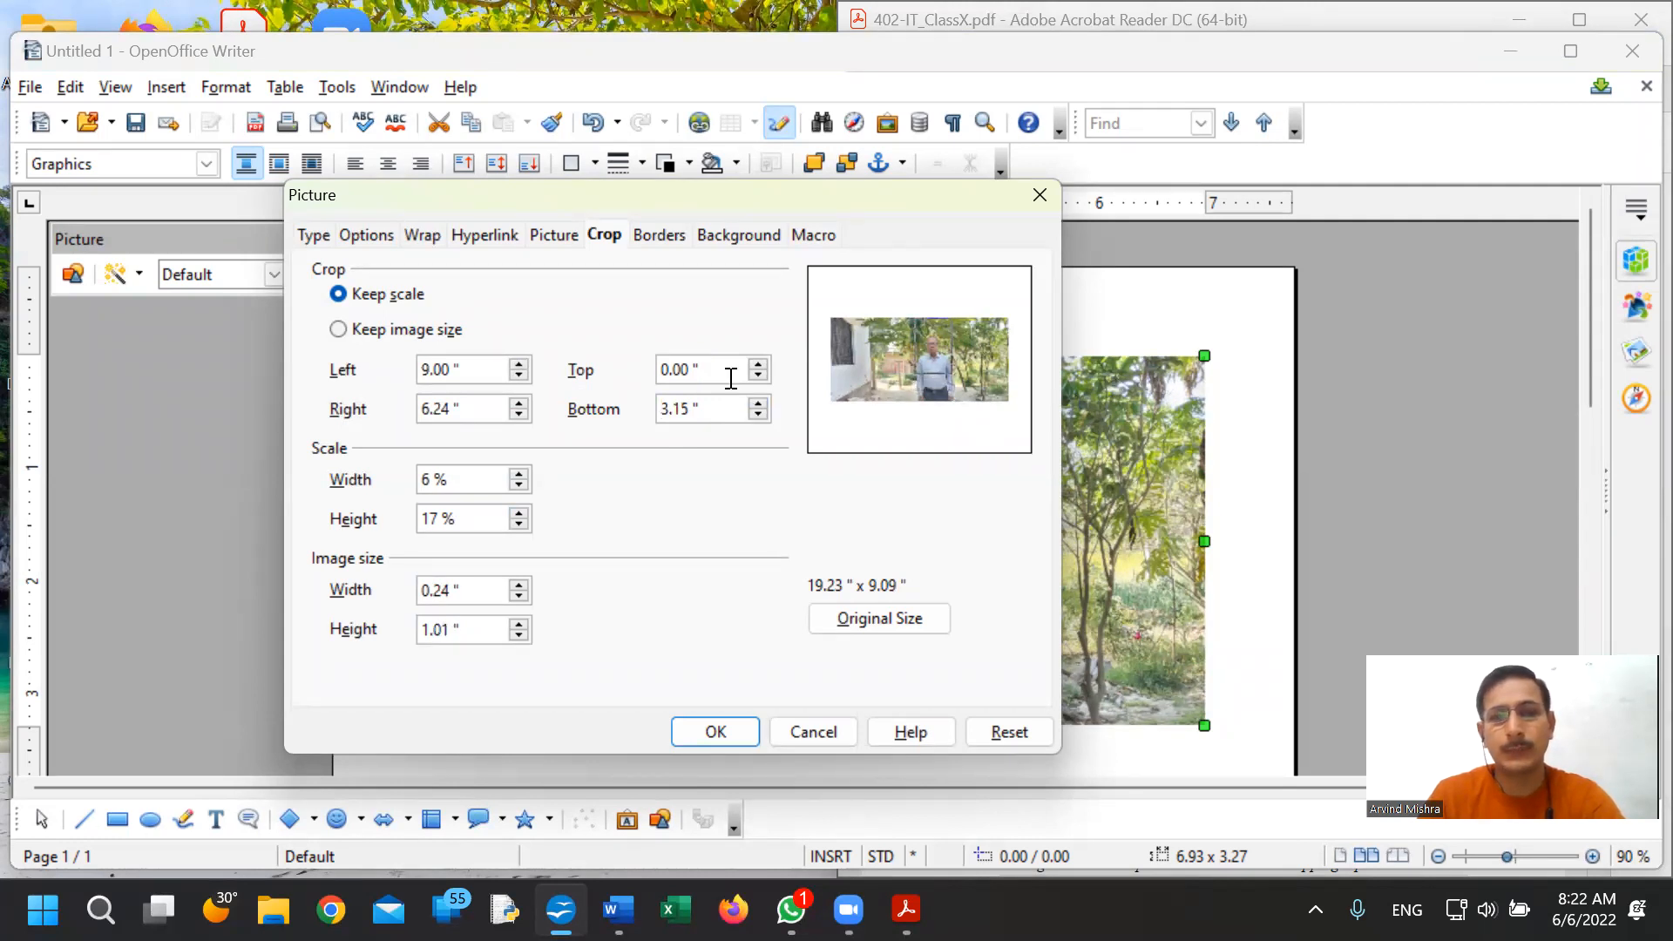
{"action": "left_click", "coordinate": [758, 362]}
{"action": "left_click", "coordinate": [758, 362]}
{"action": "left_click", "coordinate": [758, 363]}
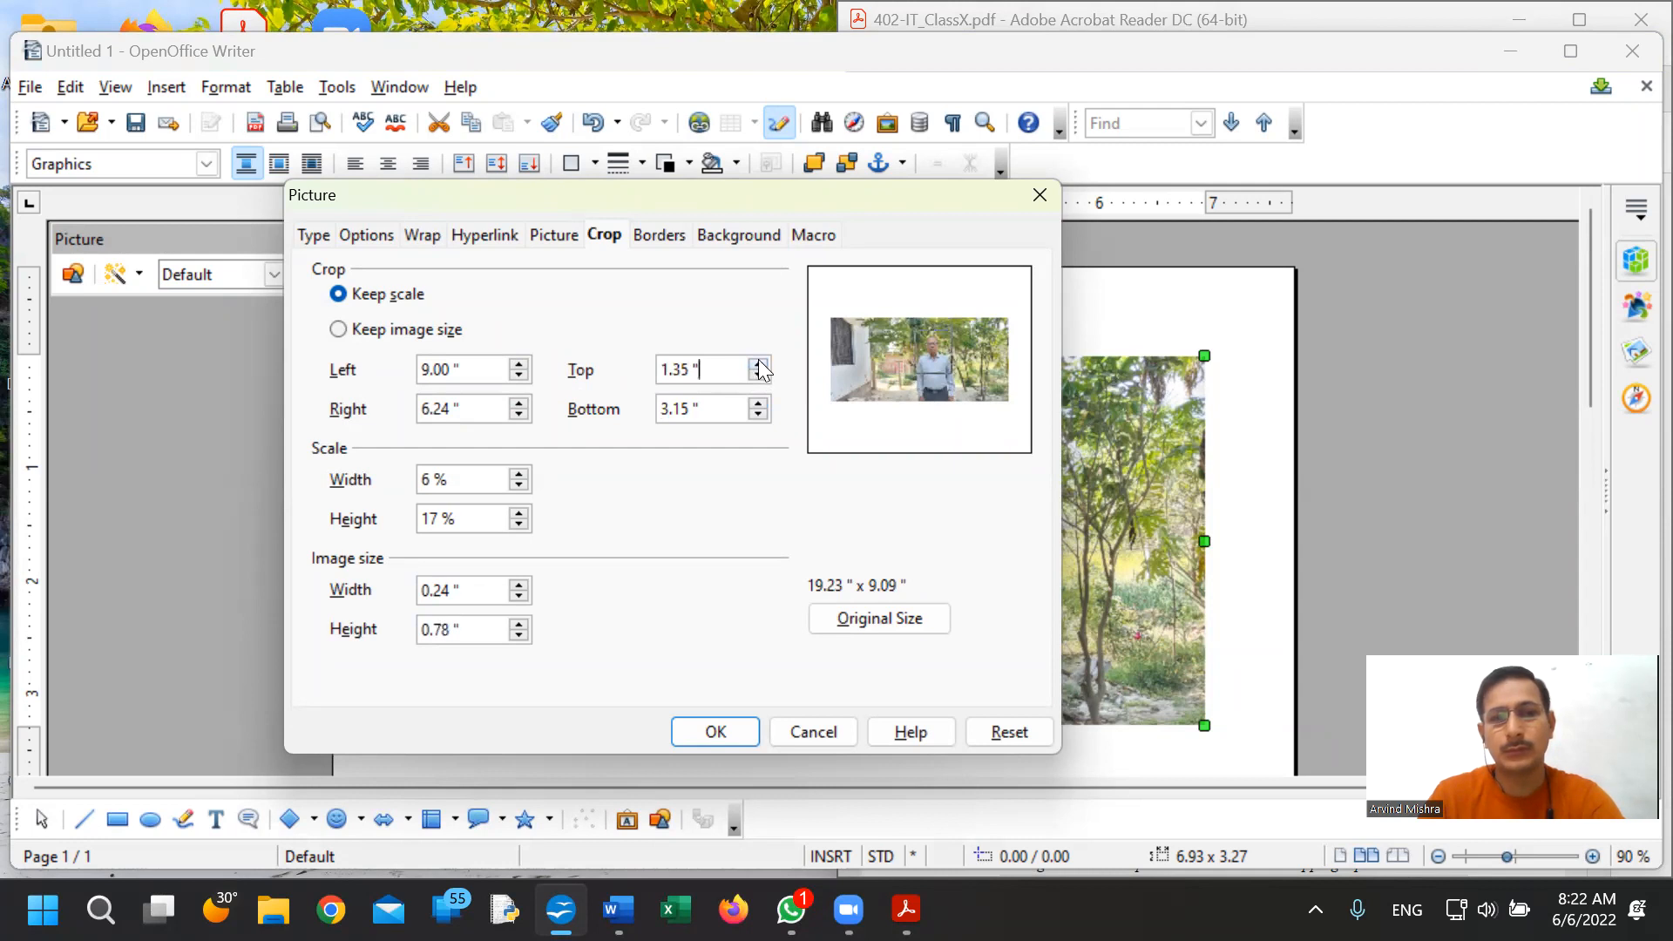
- Apply an image size of 1.20" by 1.60" to the cropped photo and move it to the page's left margin
{"action": "left_click_drag", "start_coordinate": [450, 590], "coordinate": [389, 606]}
{"action": "type", "text": "1.2"}
{"action": "key", "text": "Tab"}
{"action": "type", "text": "1.6"}
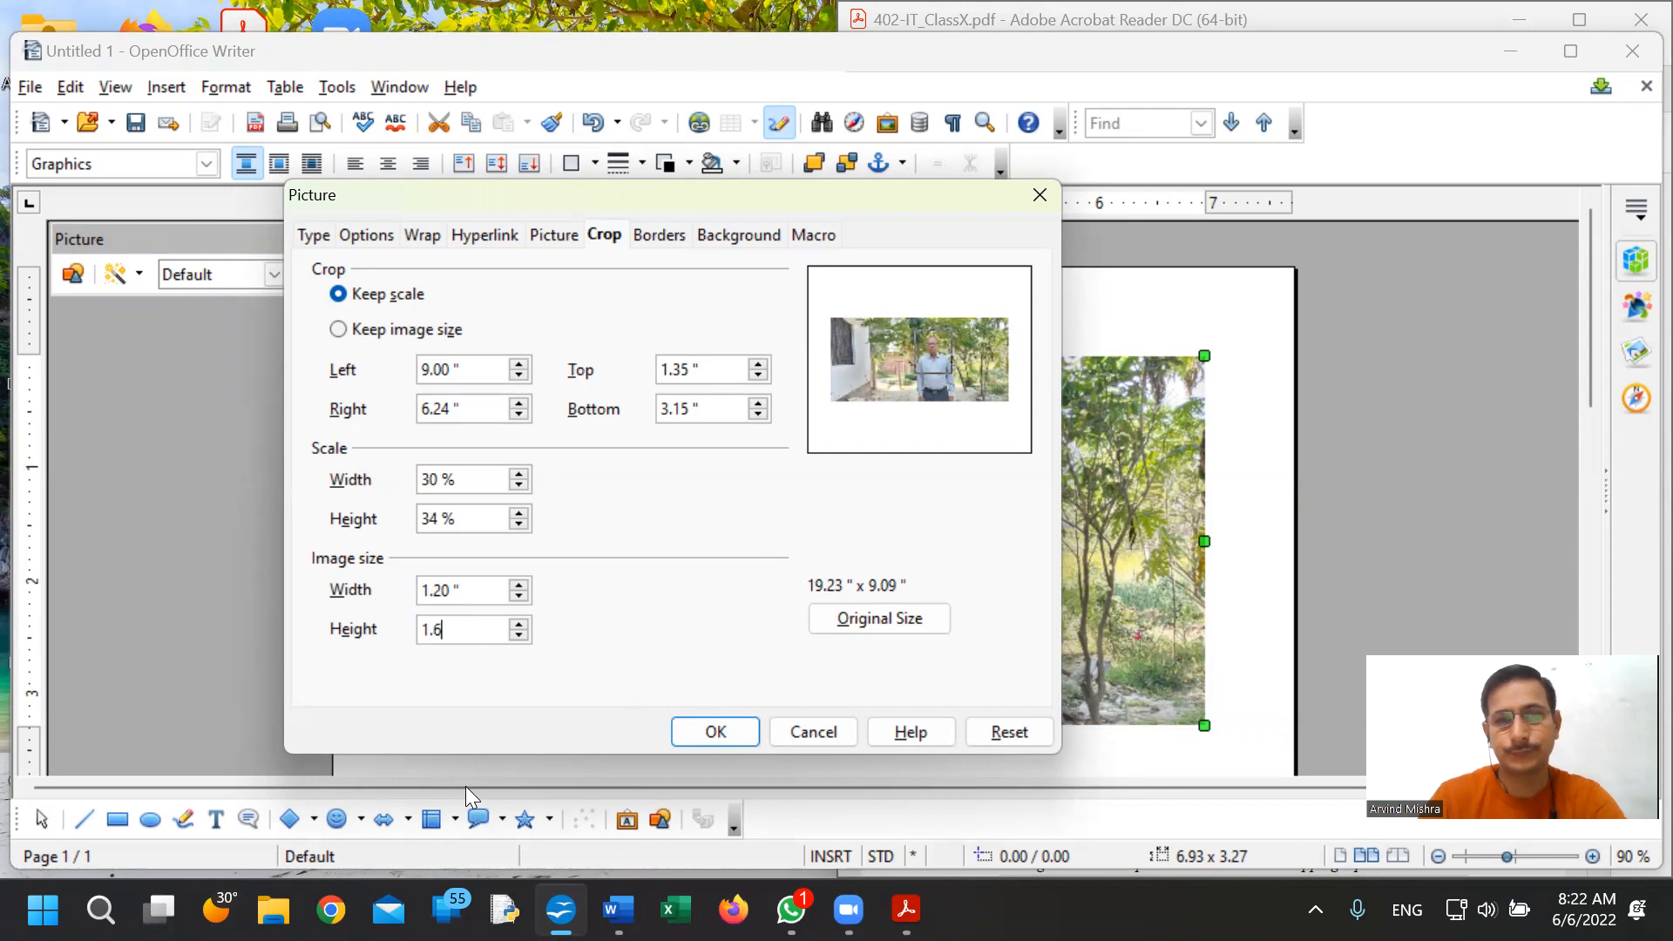
{"action": "left_click", "coordinate": [695, 734]}
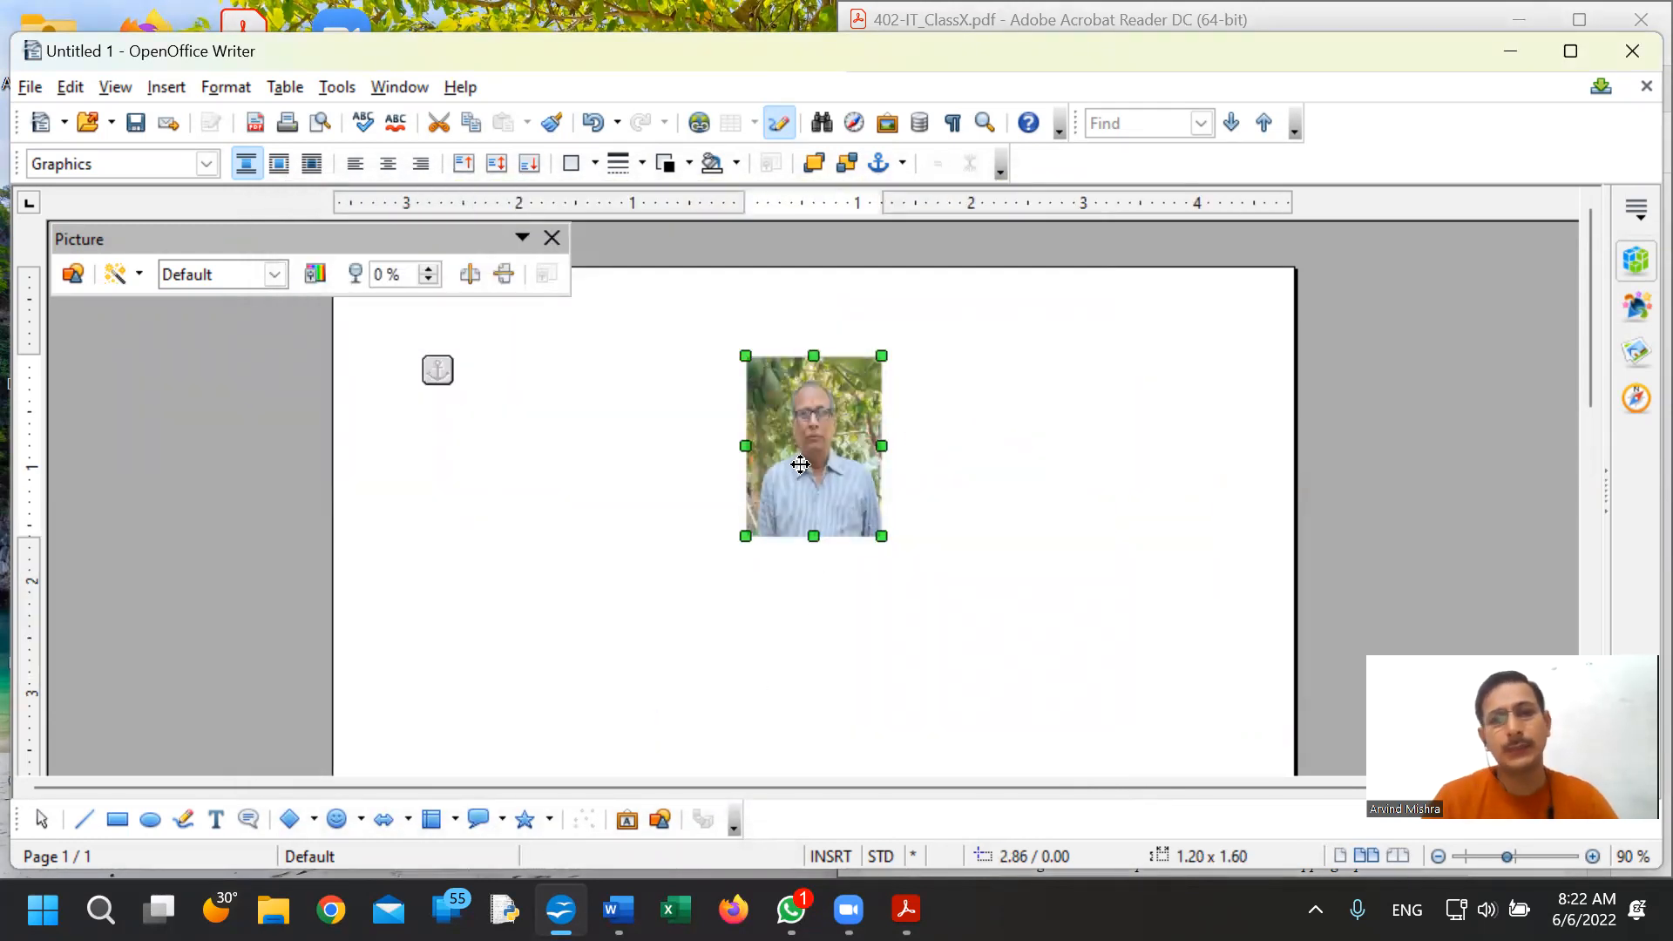
{"action": "left_click_drag", "start_coordinate": [796, 453], "coordinate": [501, 495]}
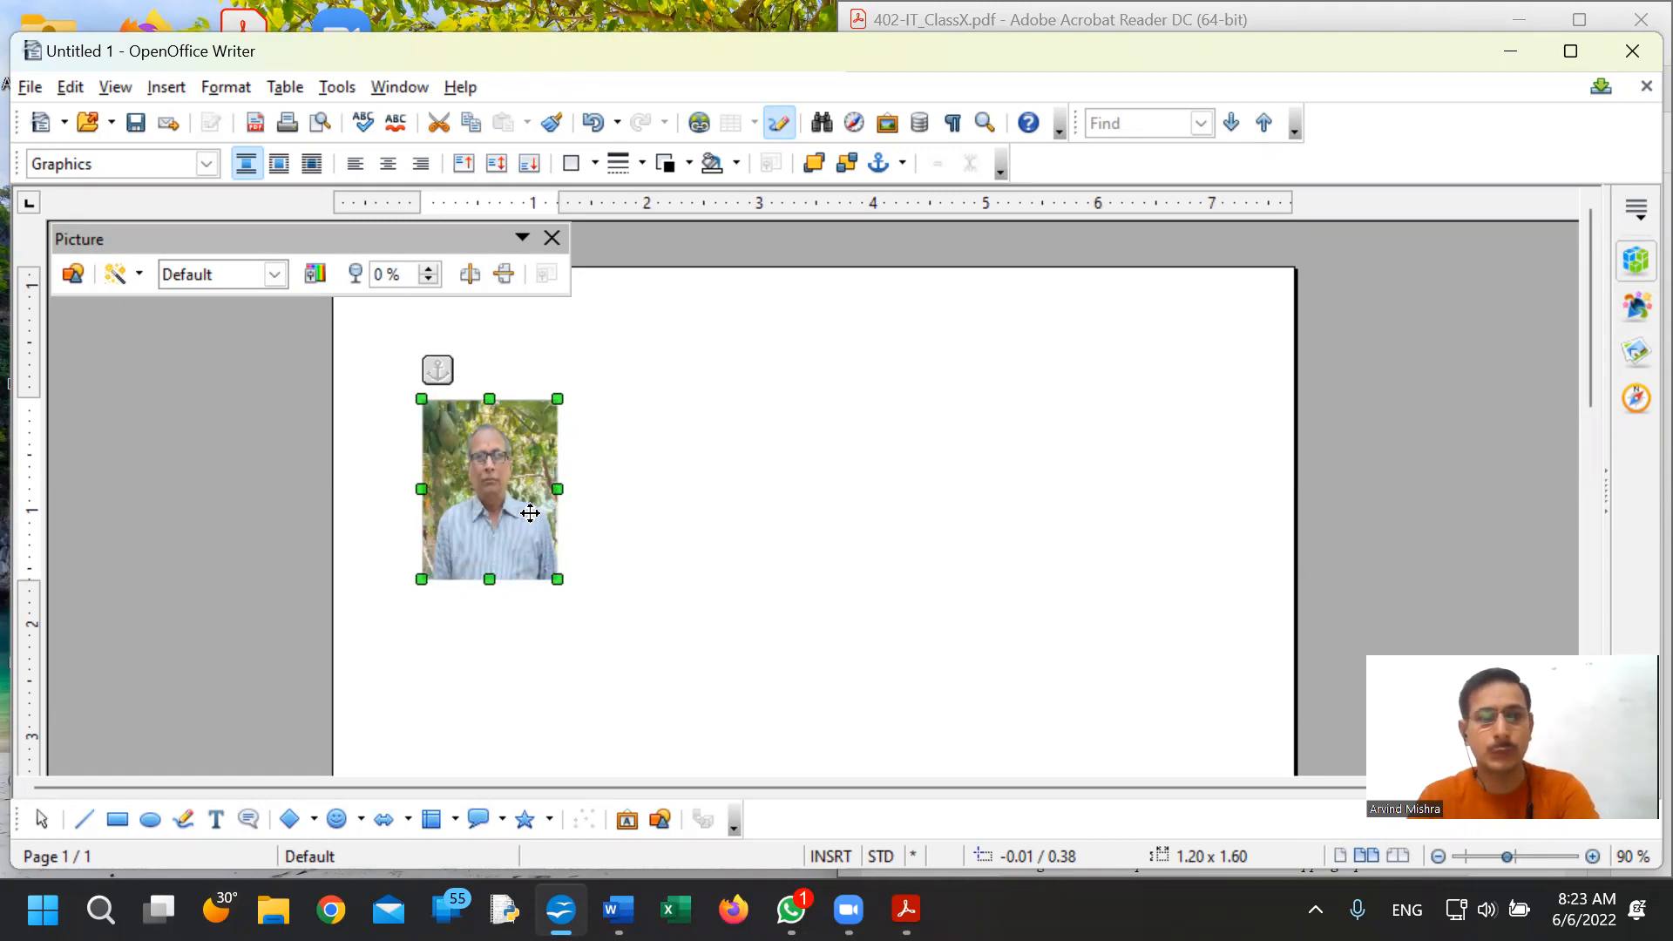
- Paste a copy of the cropped photo into a new OpenOffice Draw drawing and delete it again
{"action": "key", "text": "ctrl+c"}
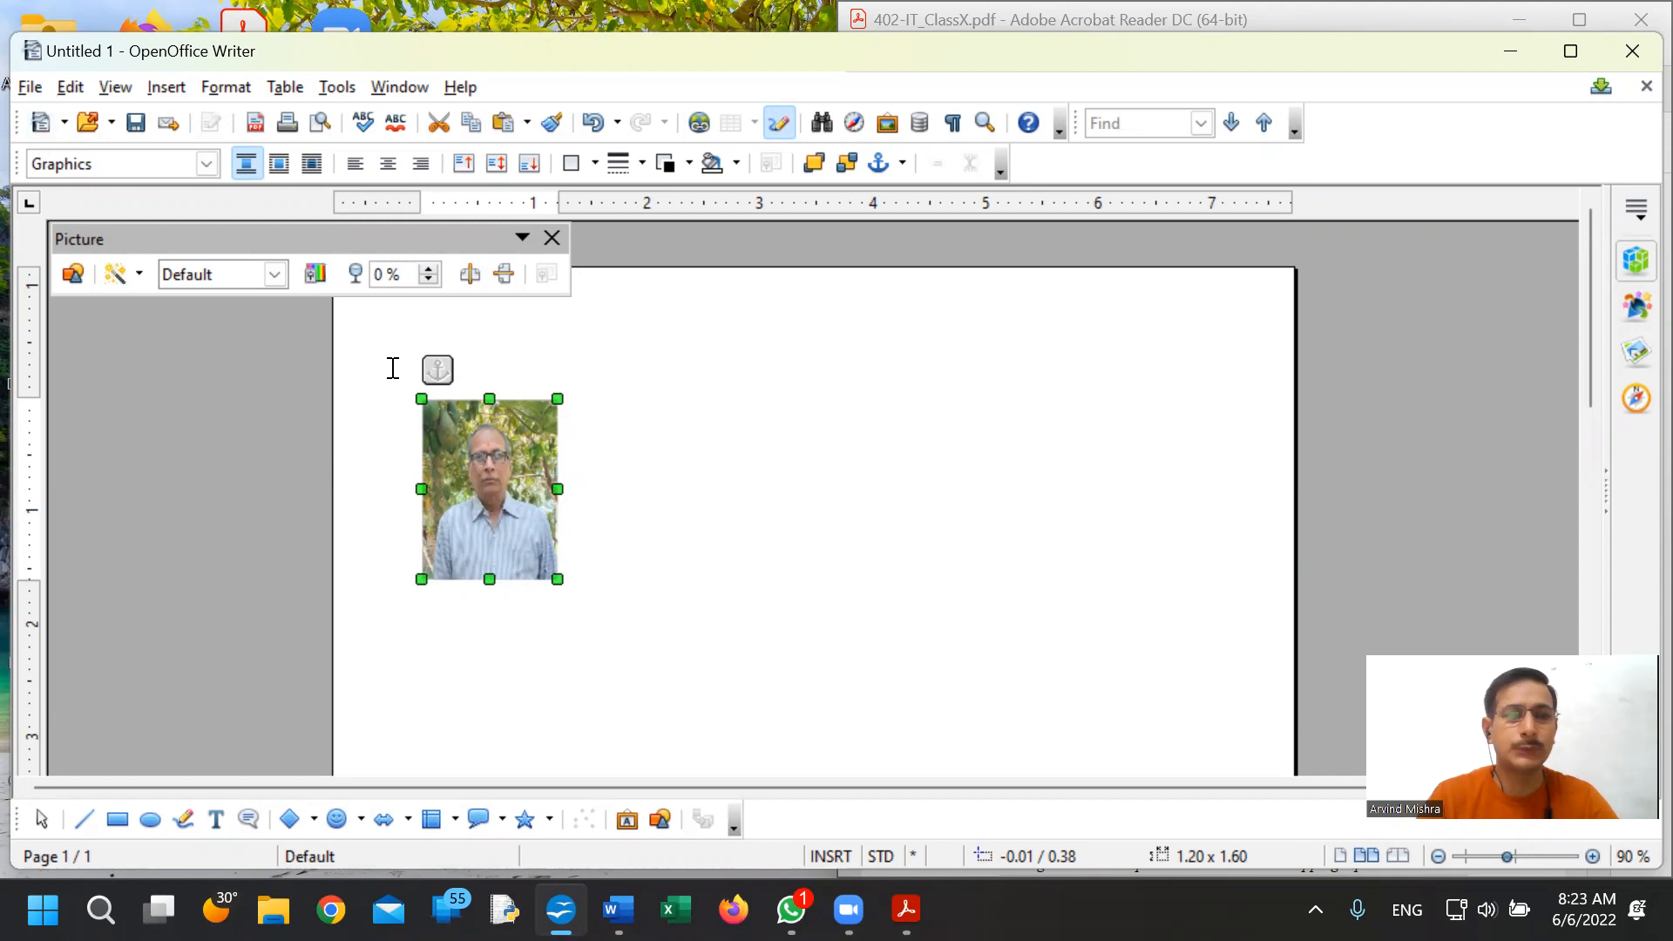
{"action": "left_click", "coordinate": [31, 88]}
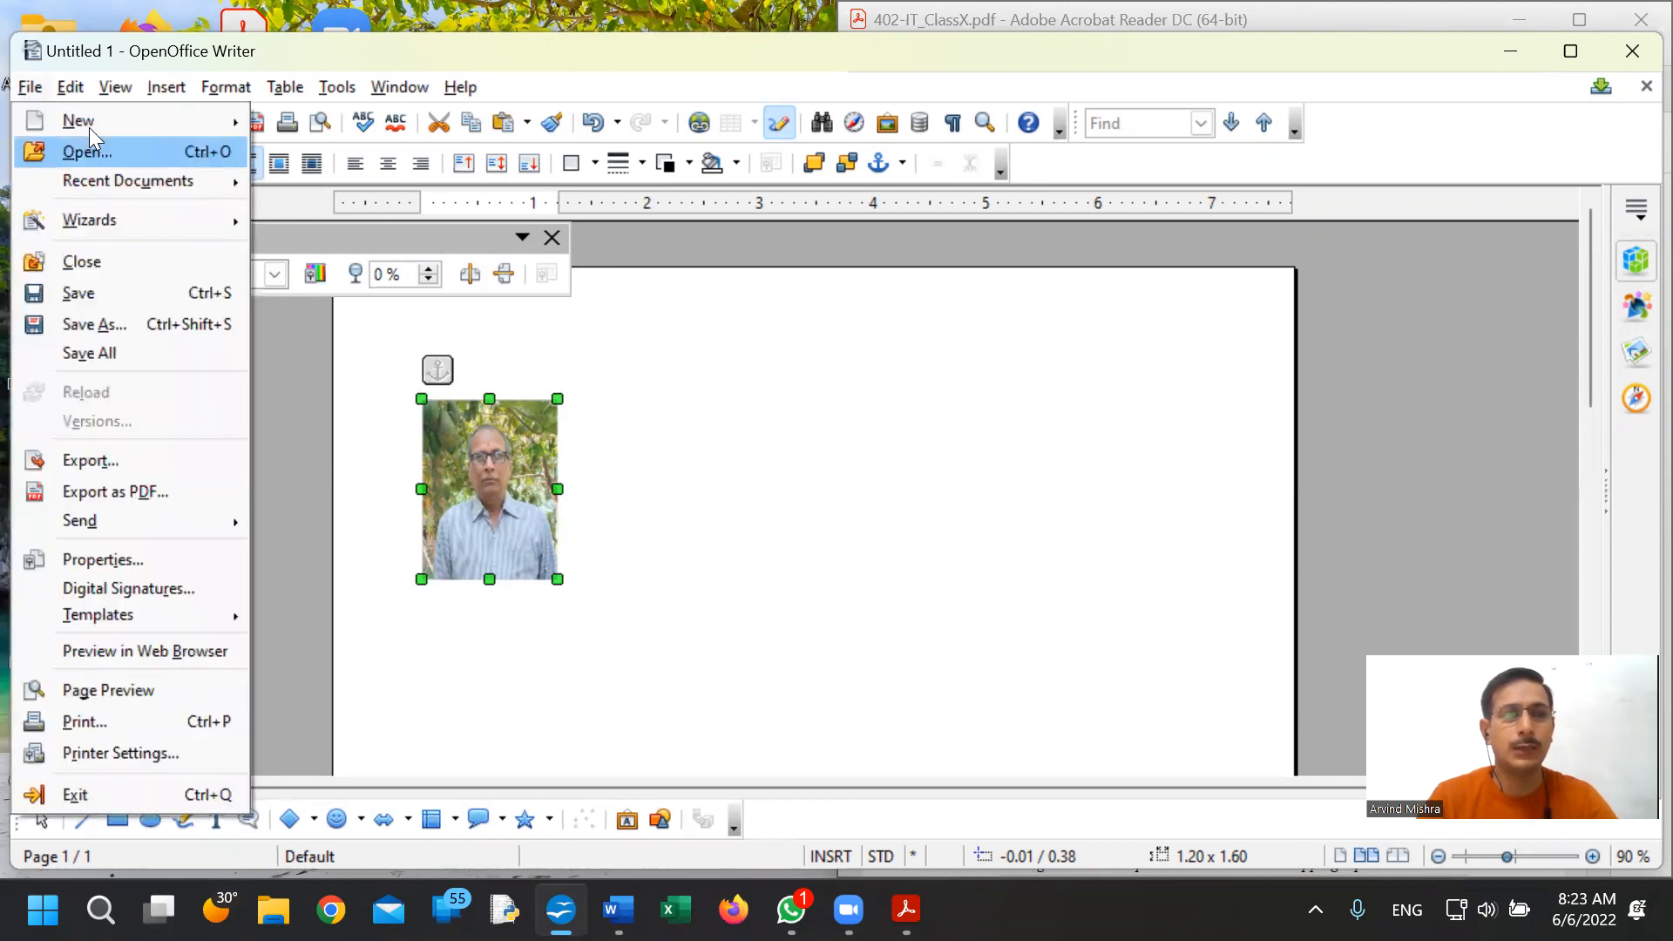
{"action": "mouse_move", "coordinate": [95, 120]}
{"action": "left_click", "coordinate": [363, 219]}
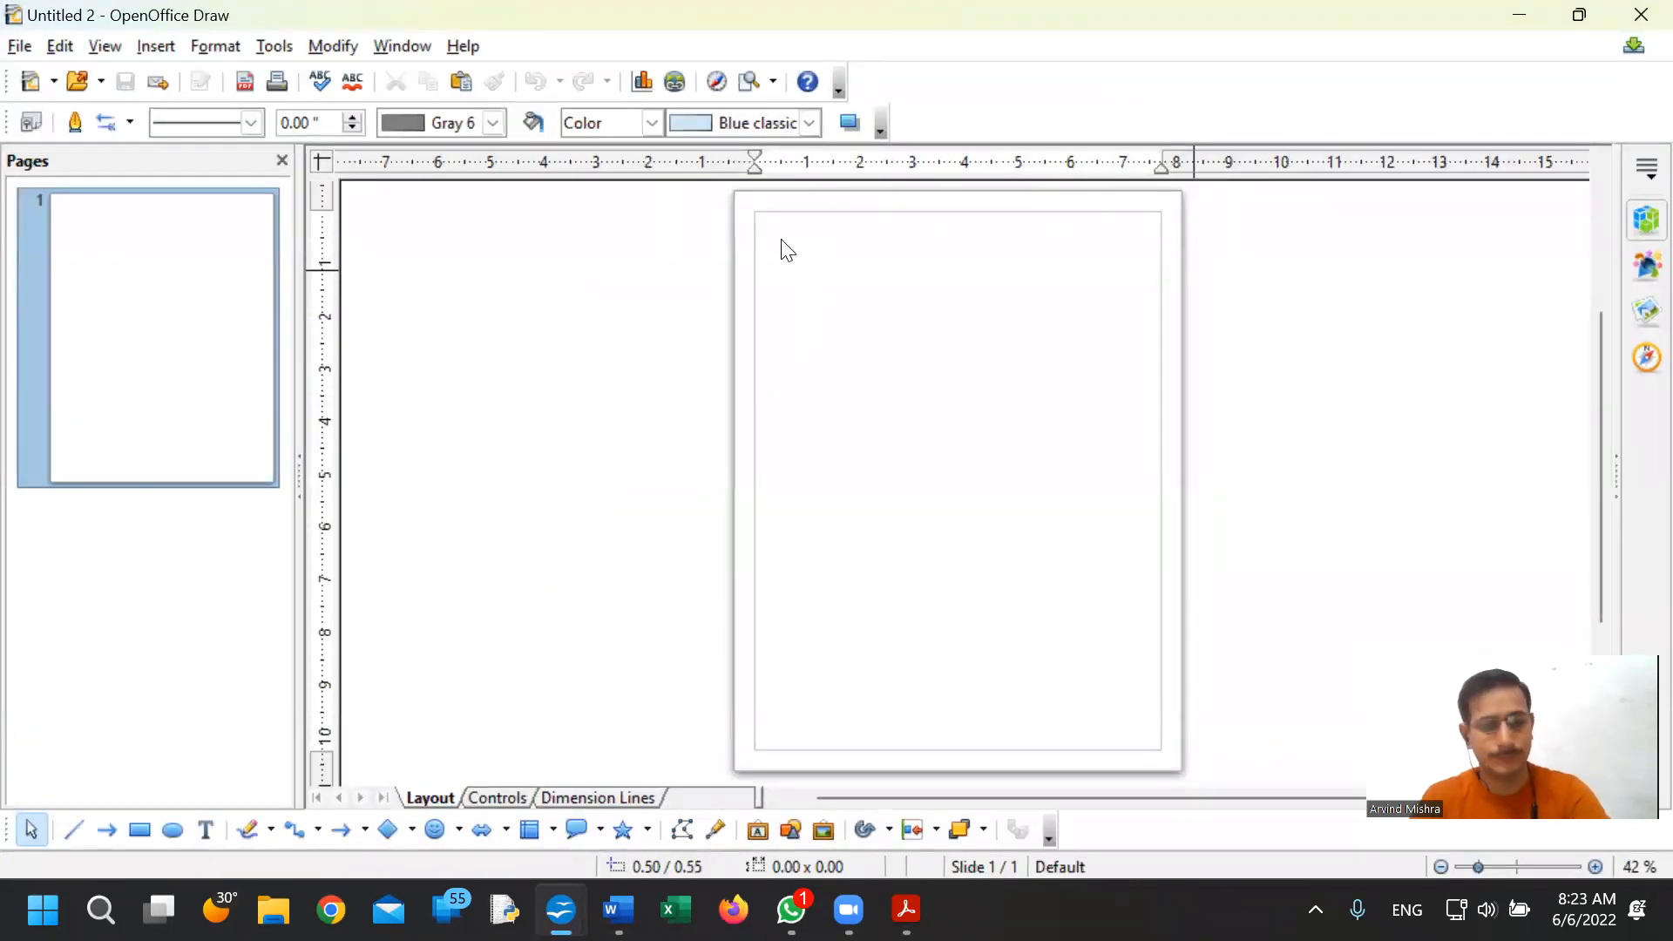
{"action": "key", "text": "ctrl+v"}
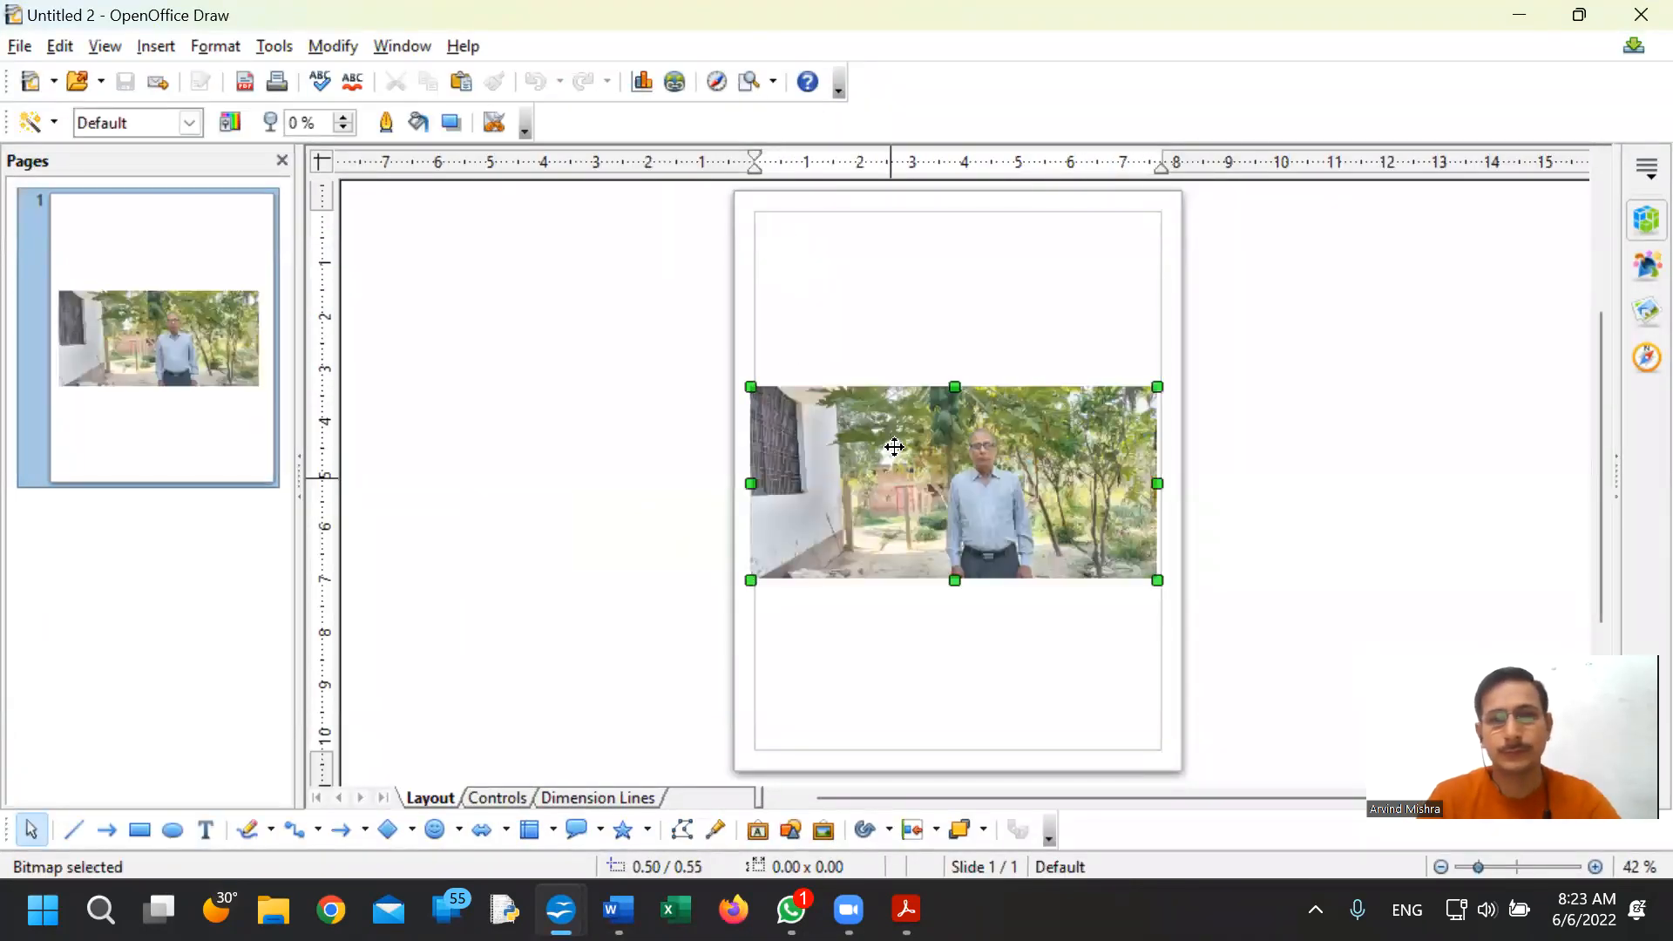
{"action": "left_click", "coordinate": [985, 431]}
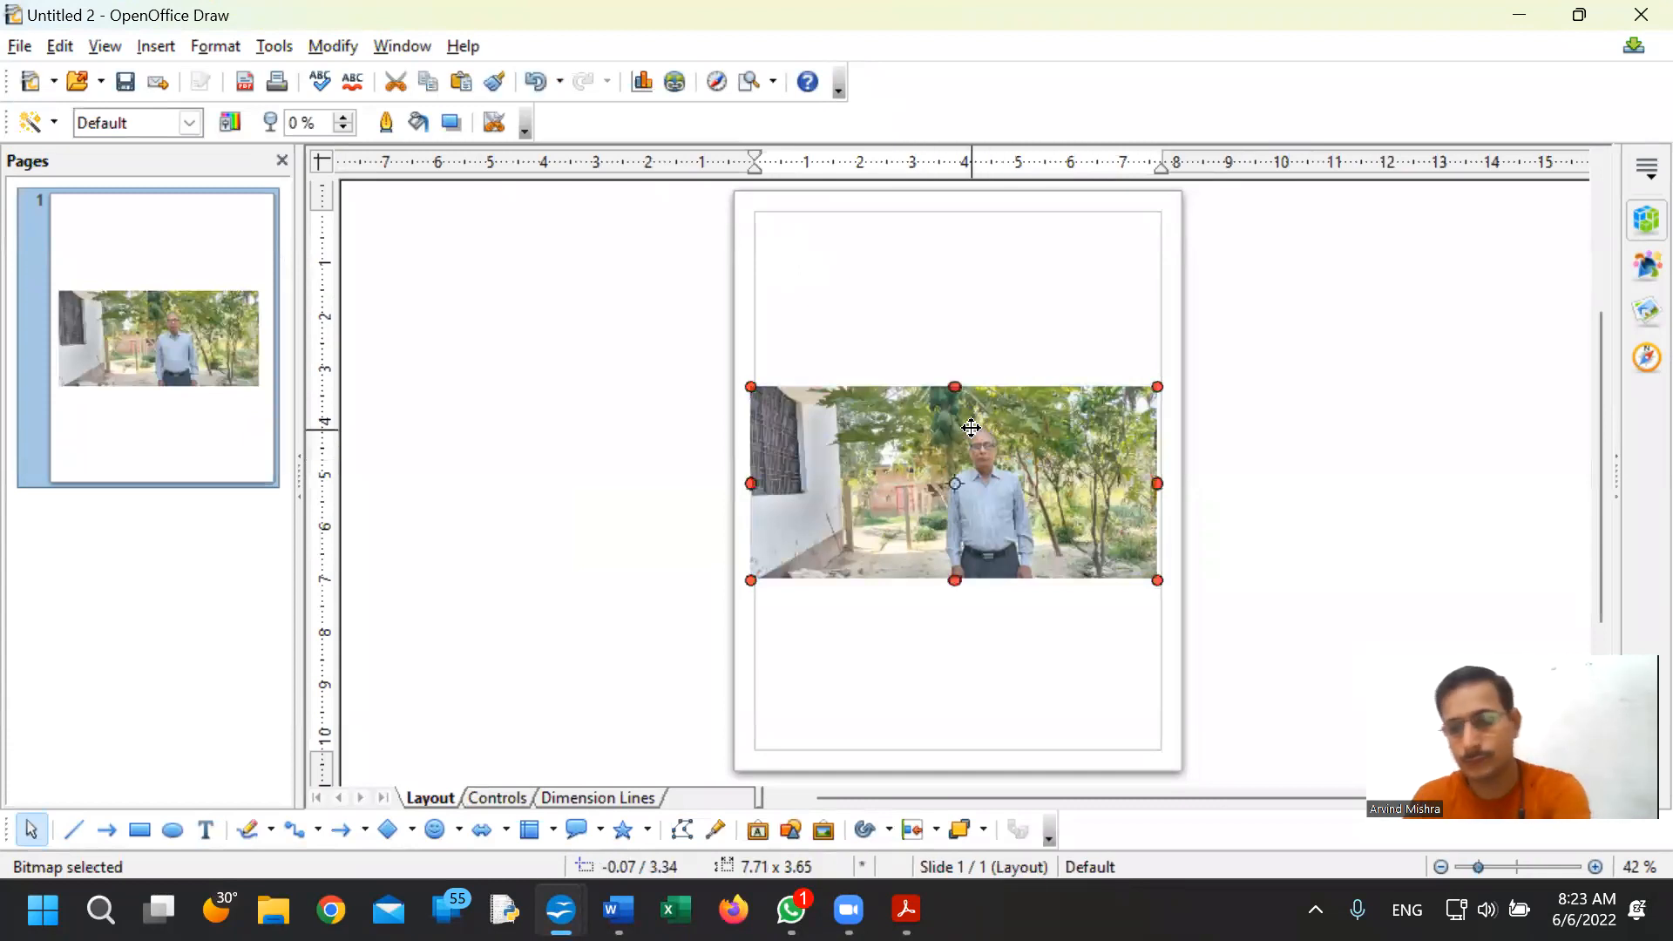
{"action": "key", "text": "Delete"}
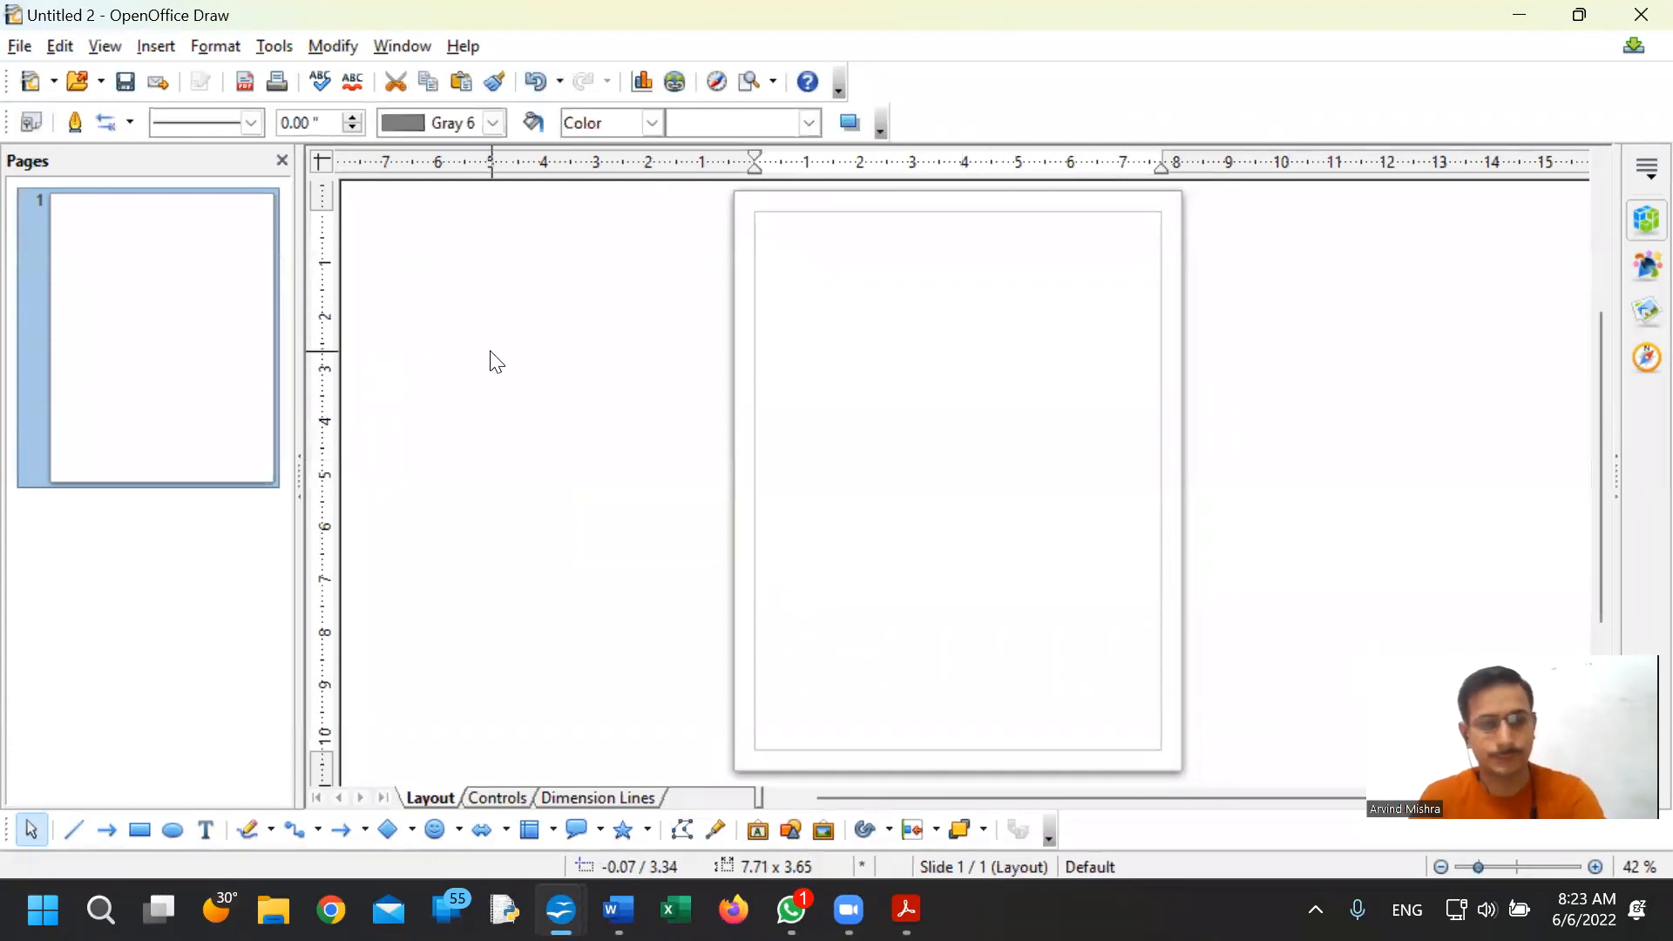
- Arrange the Draw and Writer windows side by side and transfer the cropped photo from Writer onto the Draw page
{"action": "key", "text": "alt+Tab"}
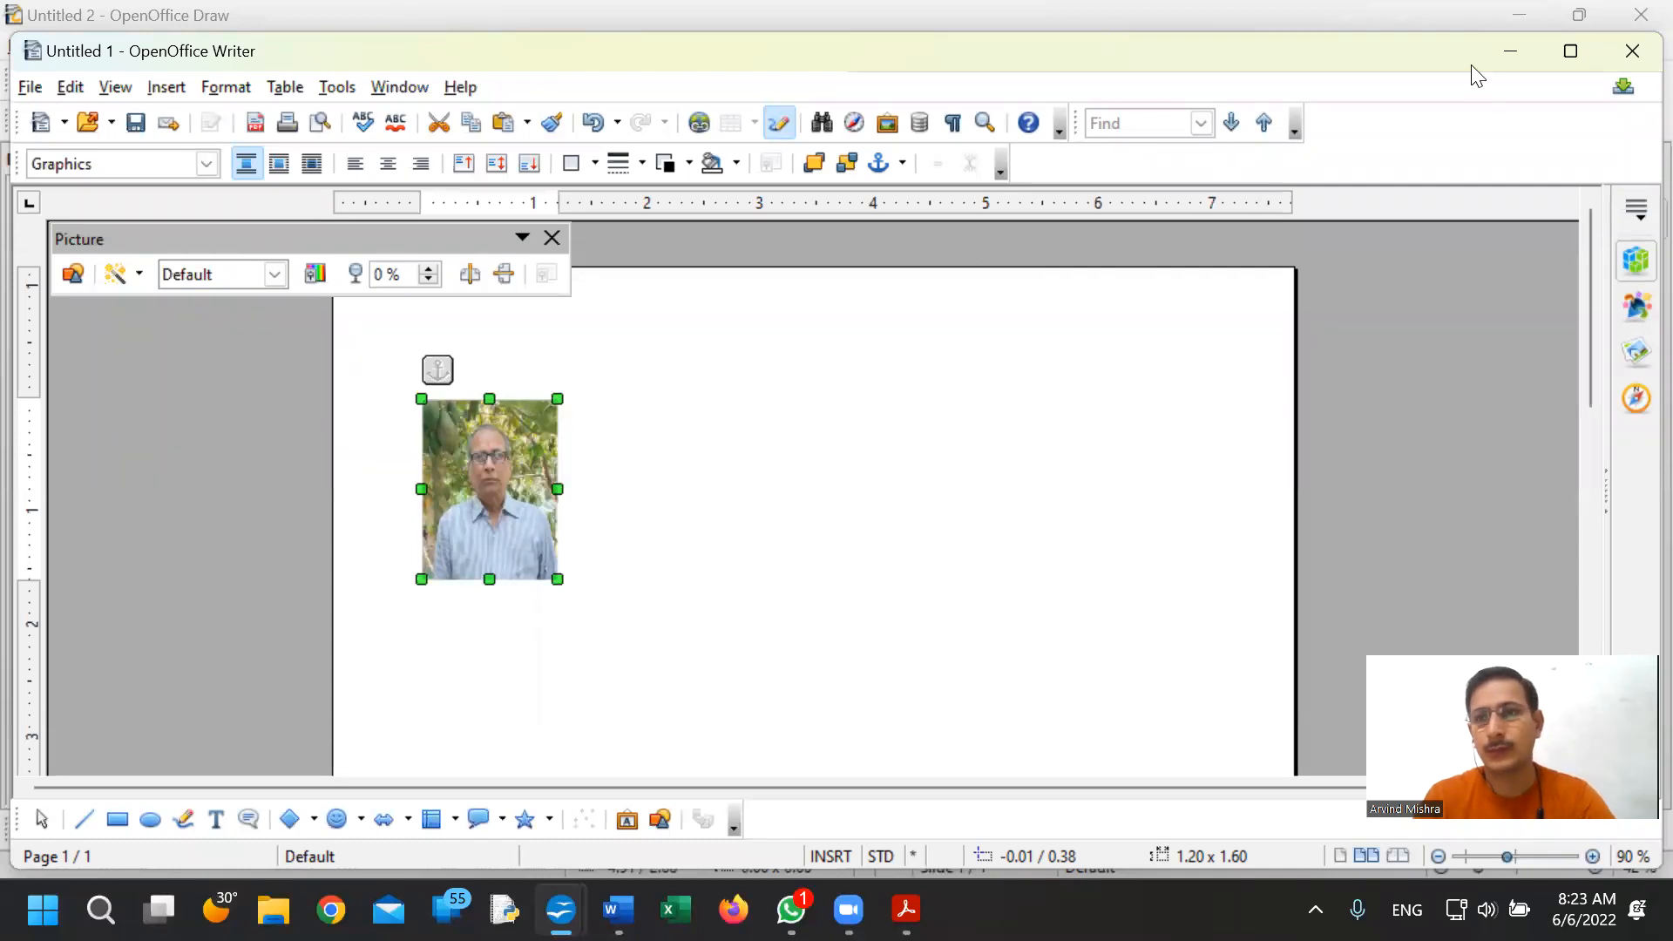
{"action": "mouse_move", "coordinate": [1570, 50]}
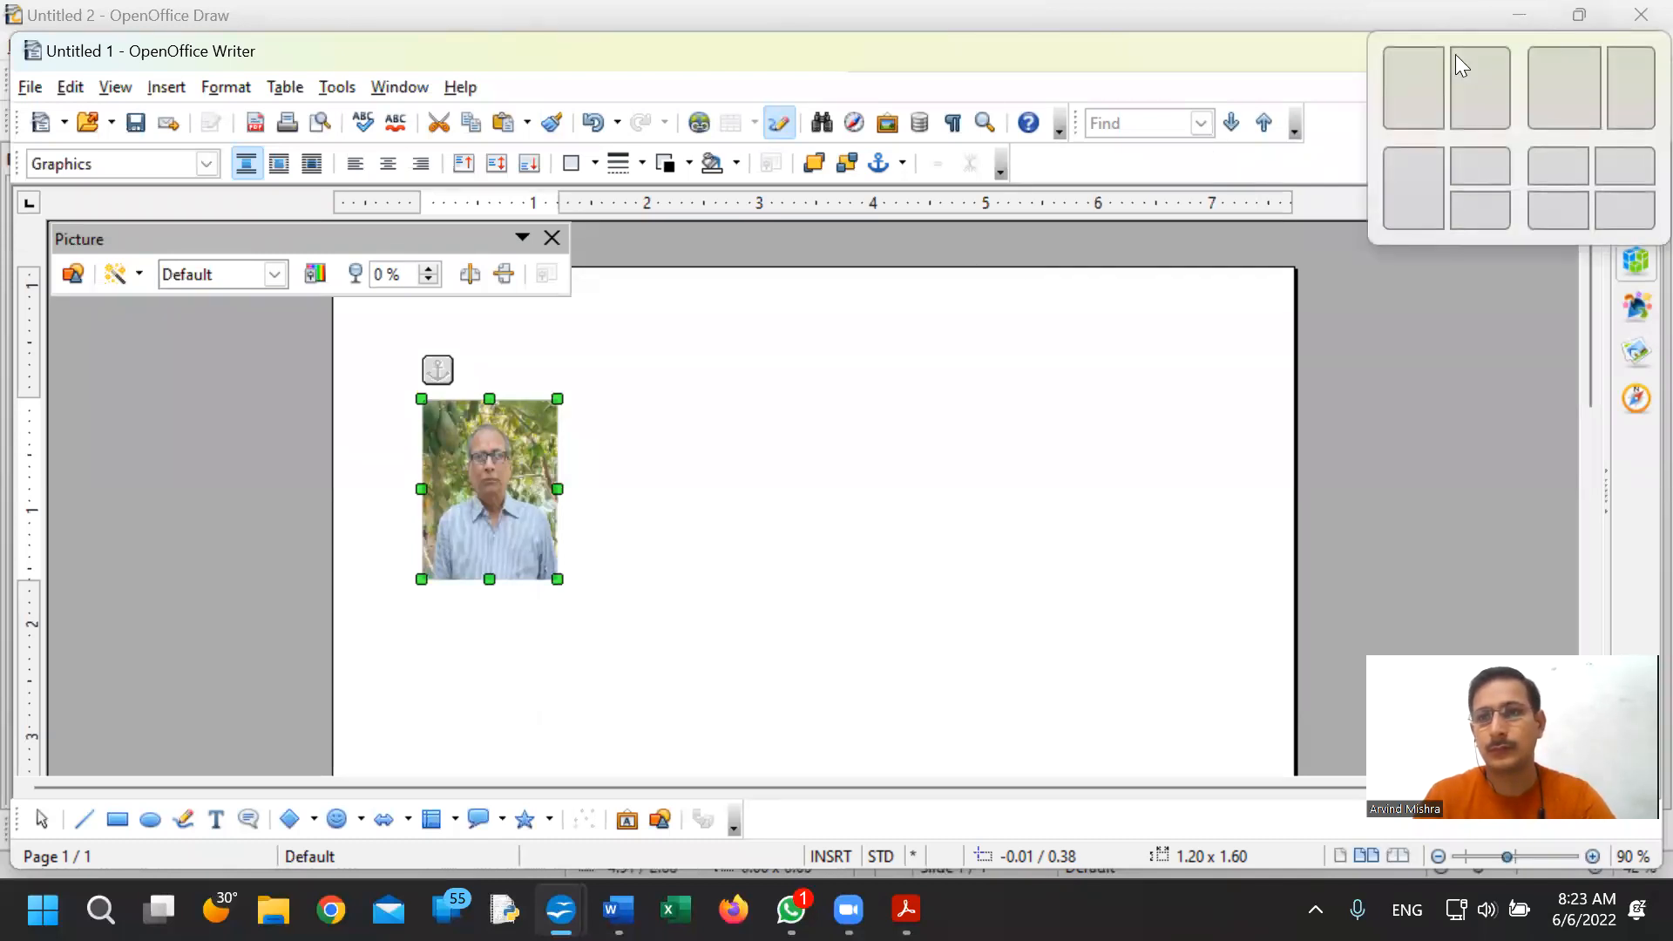
{"action": "left_click", "coordinate": [1410, 78]}
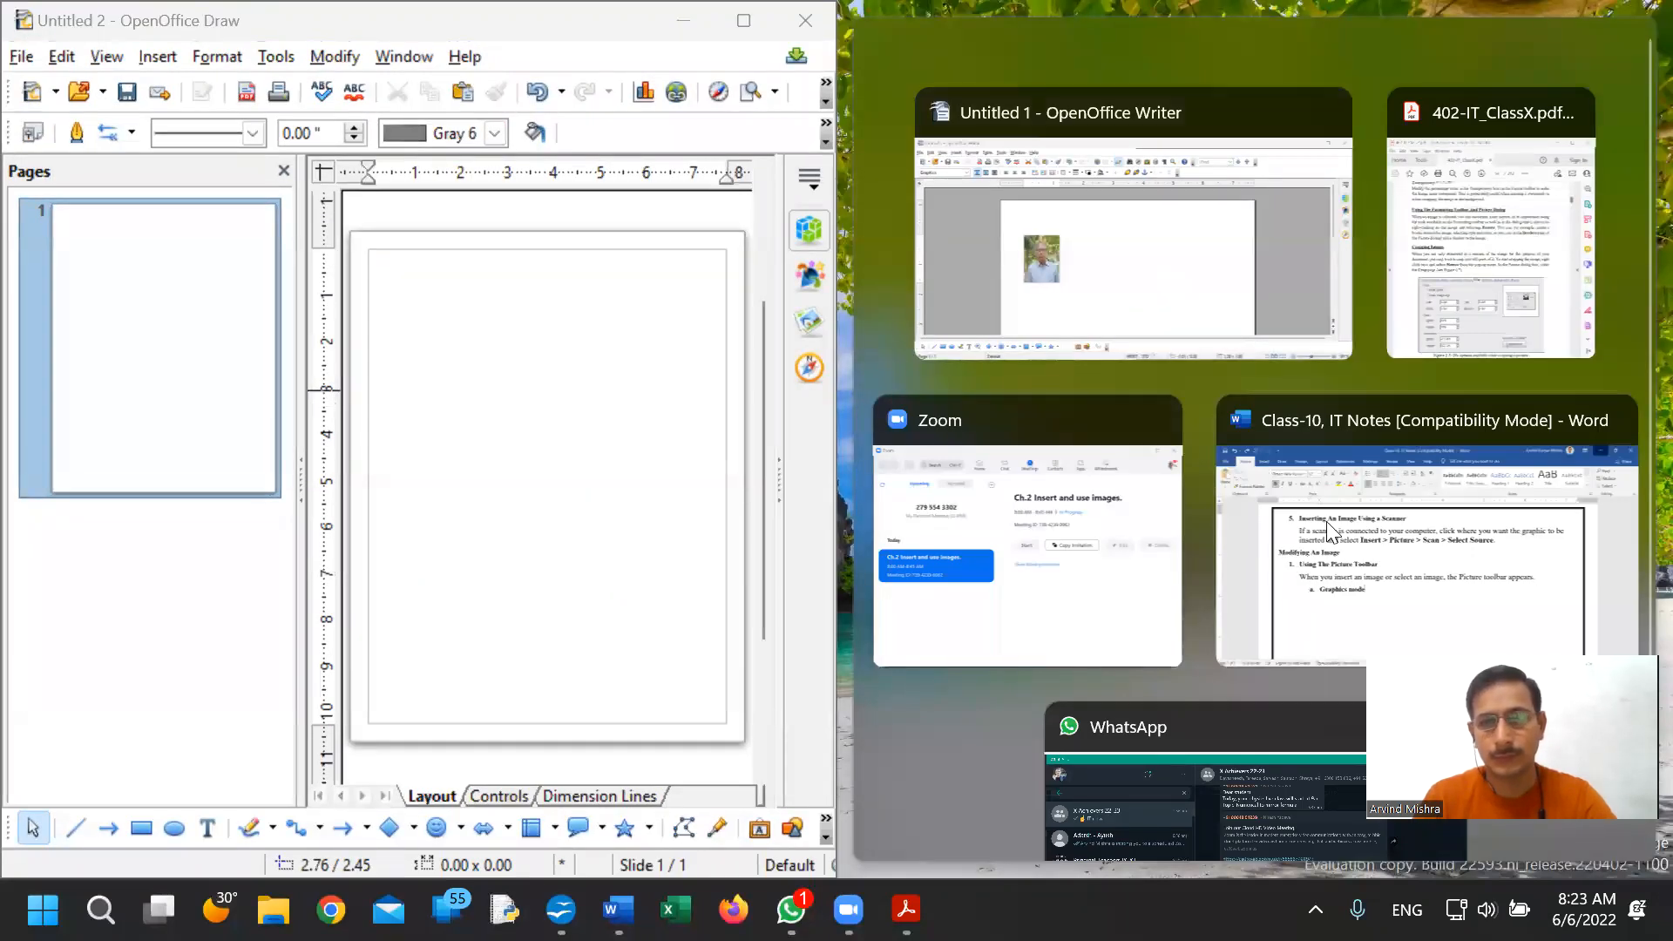
{"action": "left_click", "coordinate": [1102, 266]}
{"action": "mouse_move", "coordinate": [1095, 447]}
{"action": "left_mouse_down"}
{"action": "mouse_move", "coordinate": [1008, 407]}
{"action": "mouse_move", "coordinate": [1007, 387]}
{"action": "mouse_move", "coordinate": [814, 381]}
{"action": "mouse_move", "coordinate": [526, 436]}
{"action": "mouse_move", "coordinate": [606, 457]}
{"action": "left_mouse_up"}
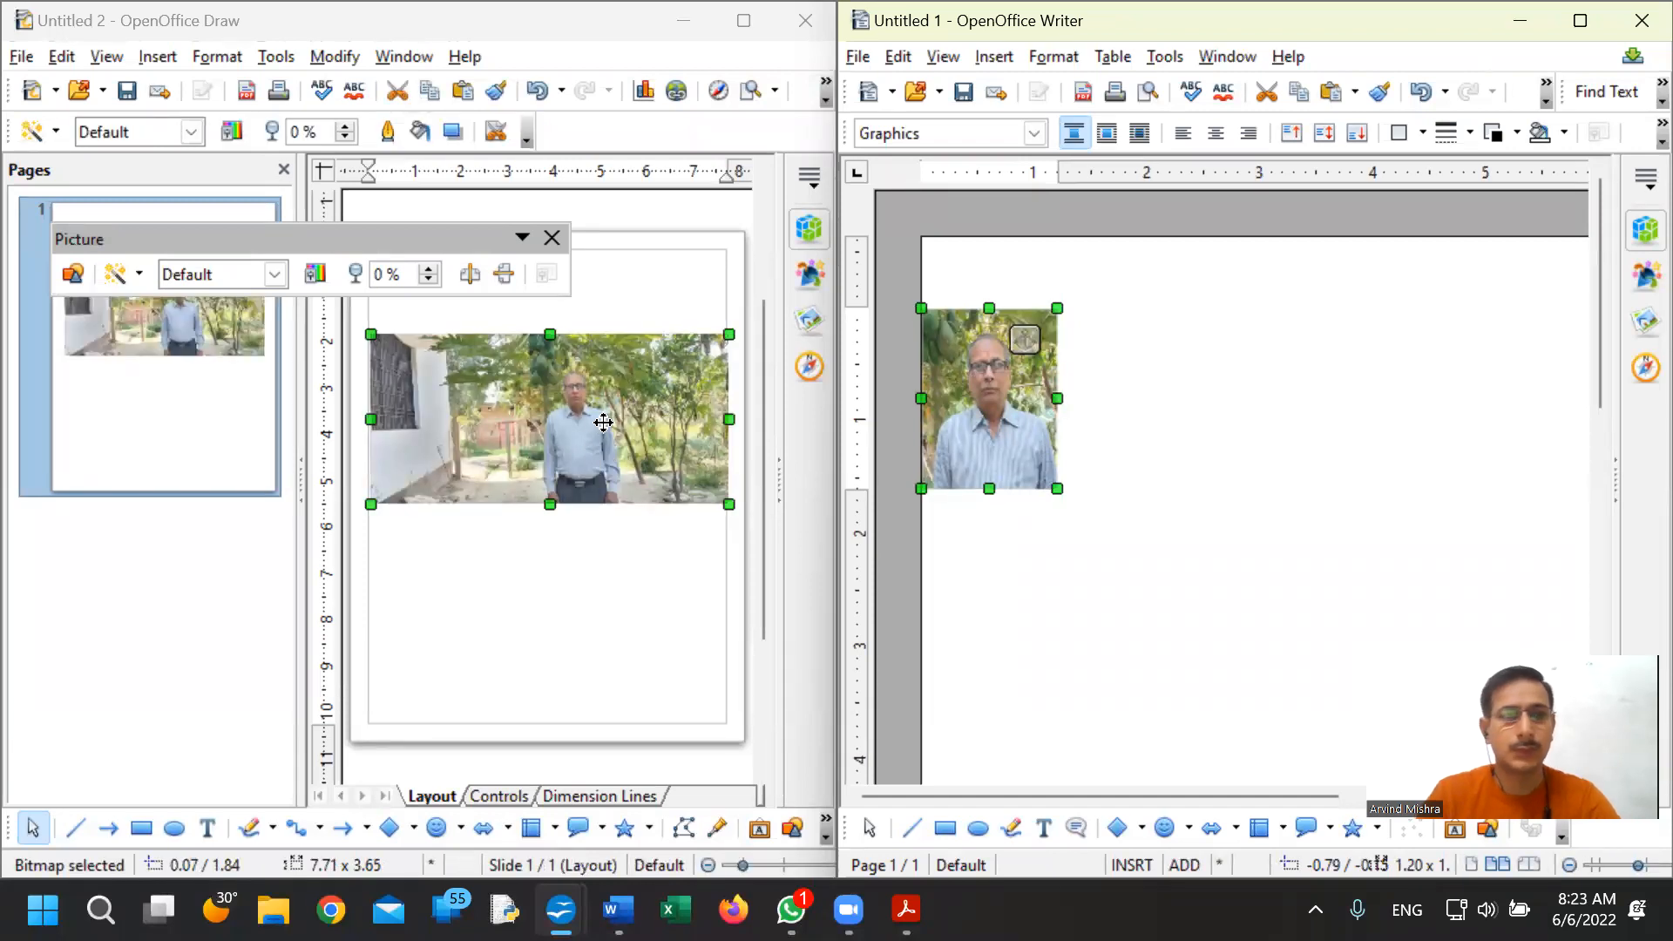
- Leave the text editing mode of the Draw picture and close the drawing, discarding its changes
{"action": "double_click", "coordinate": [602, 421]}
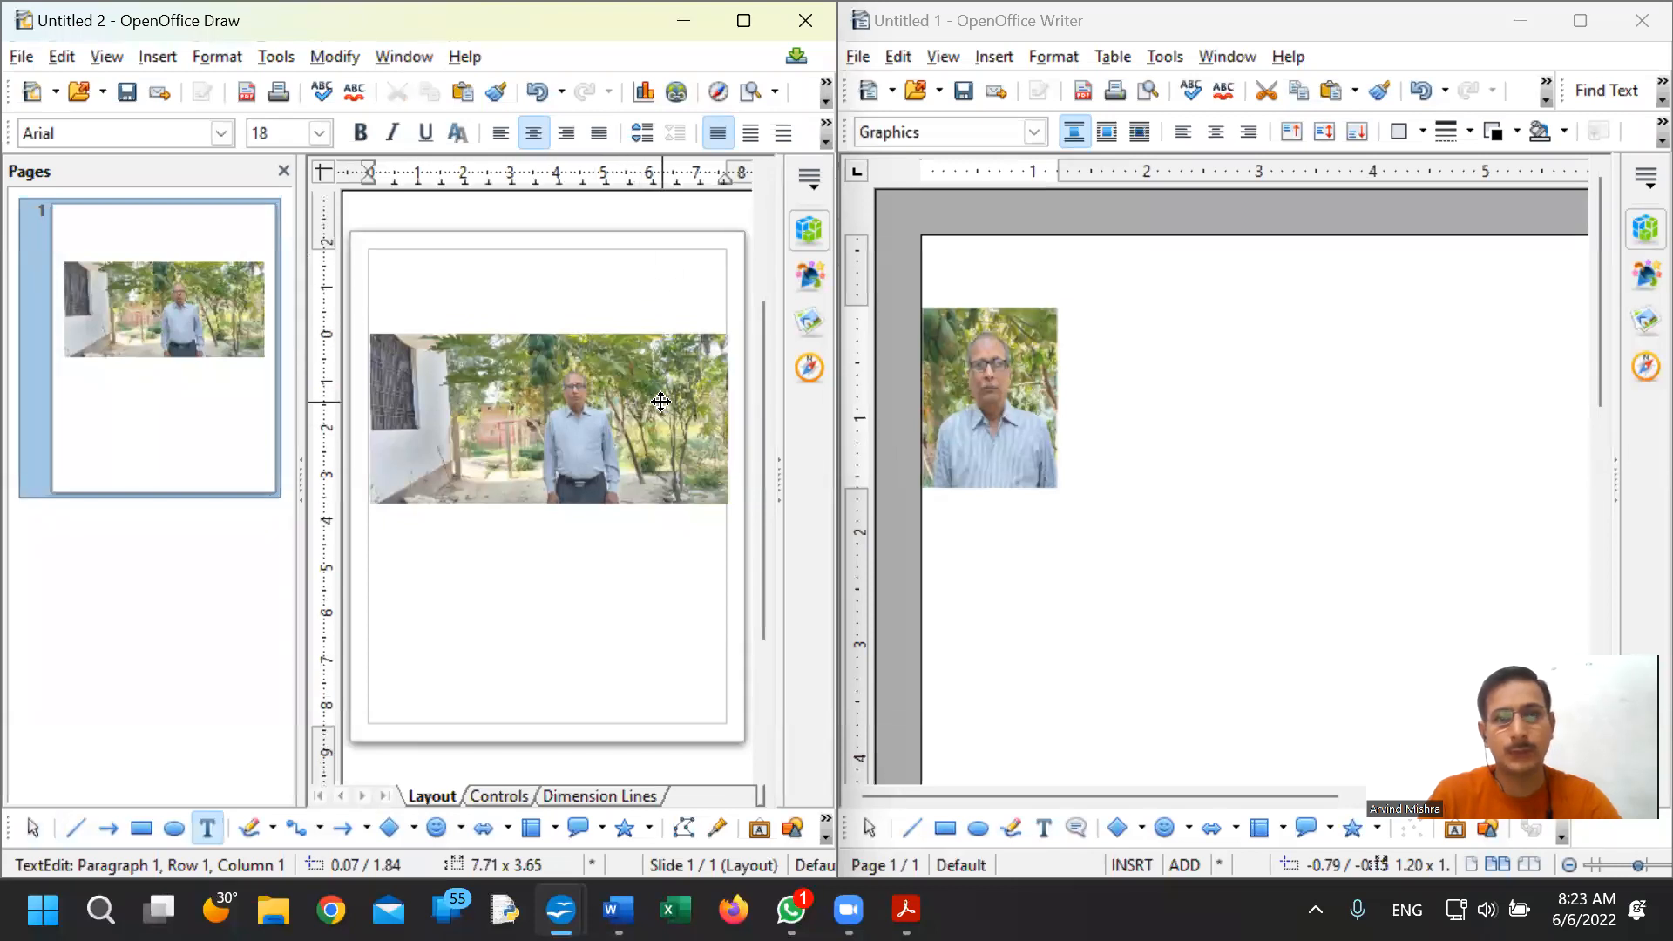
{"action": "left_click", "coordinate": [603, 267]}
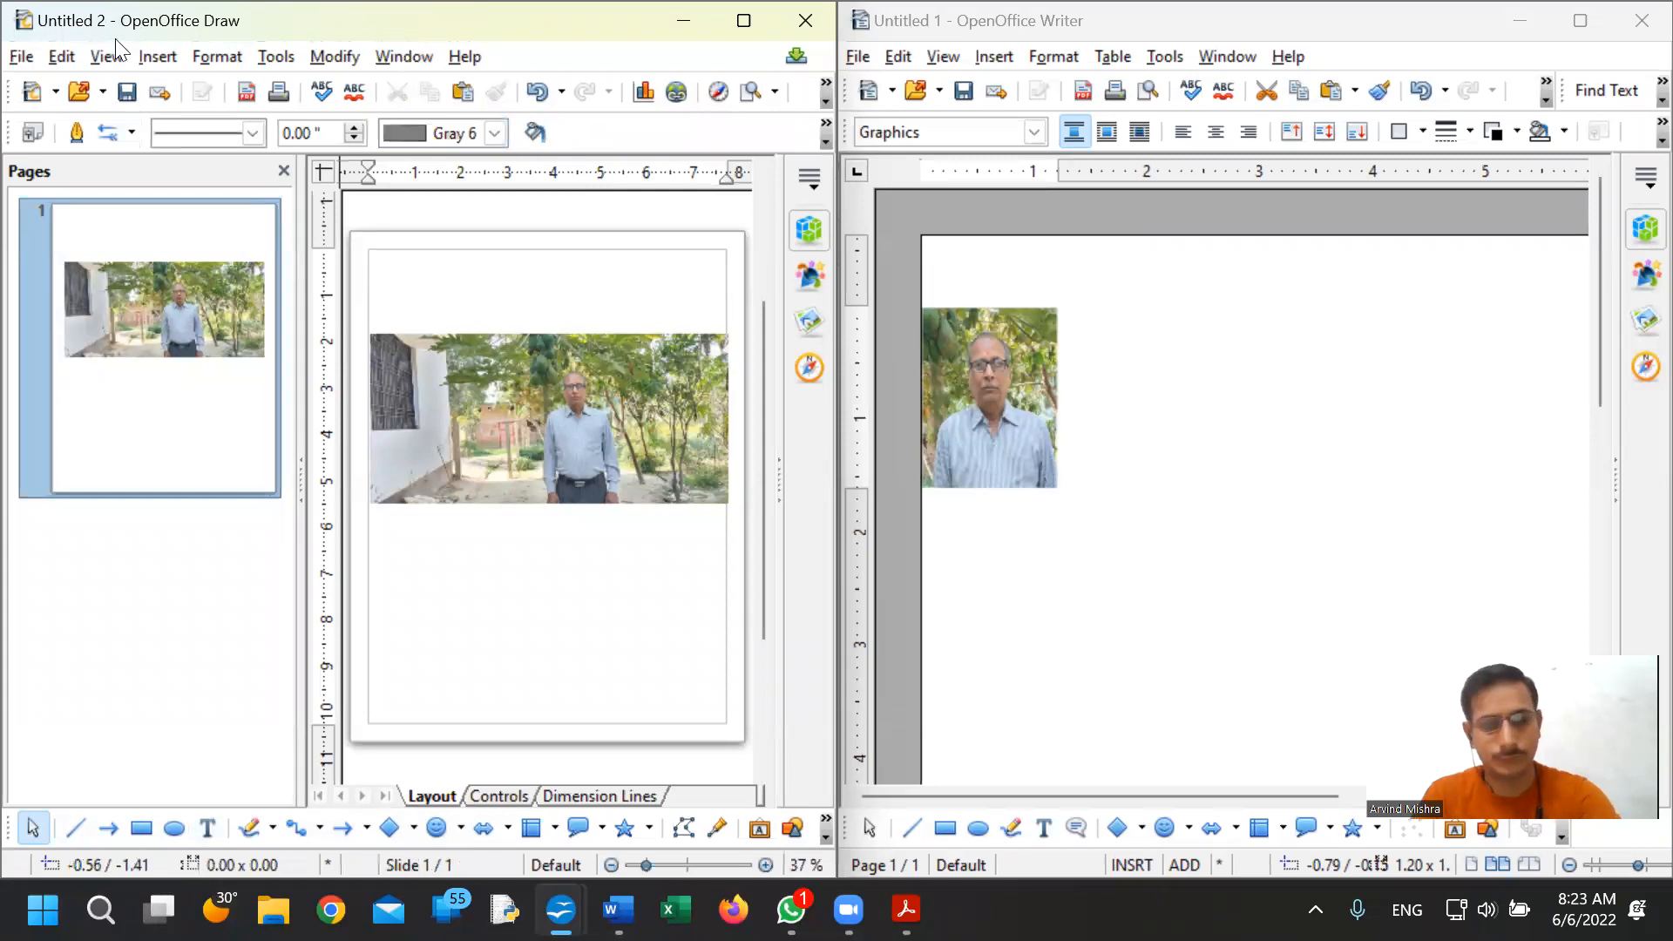
{"action": "key", "text": "alt+F4"}
{"action": "left_click", "coordinate": [424, 490]}
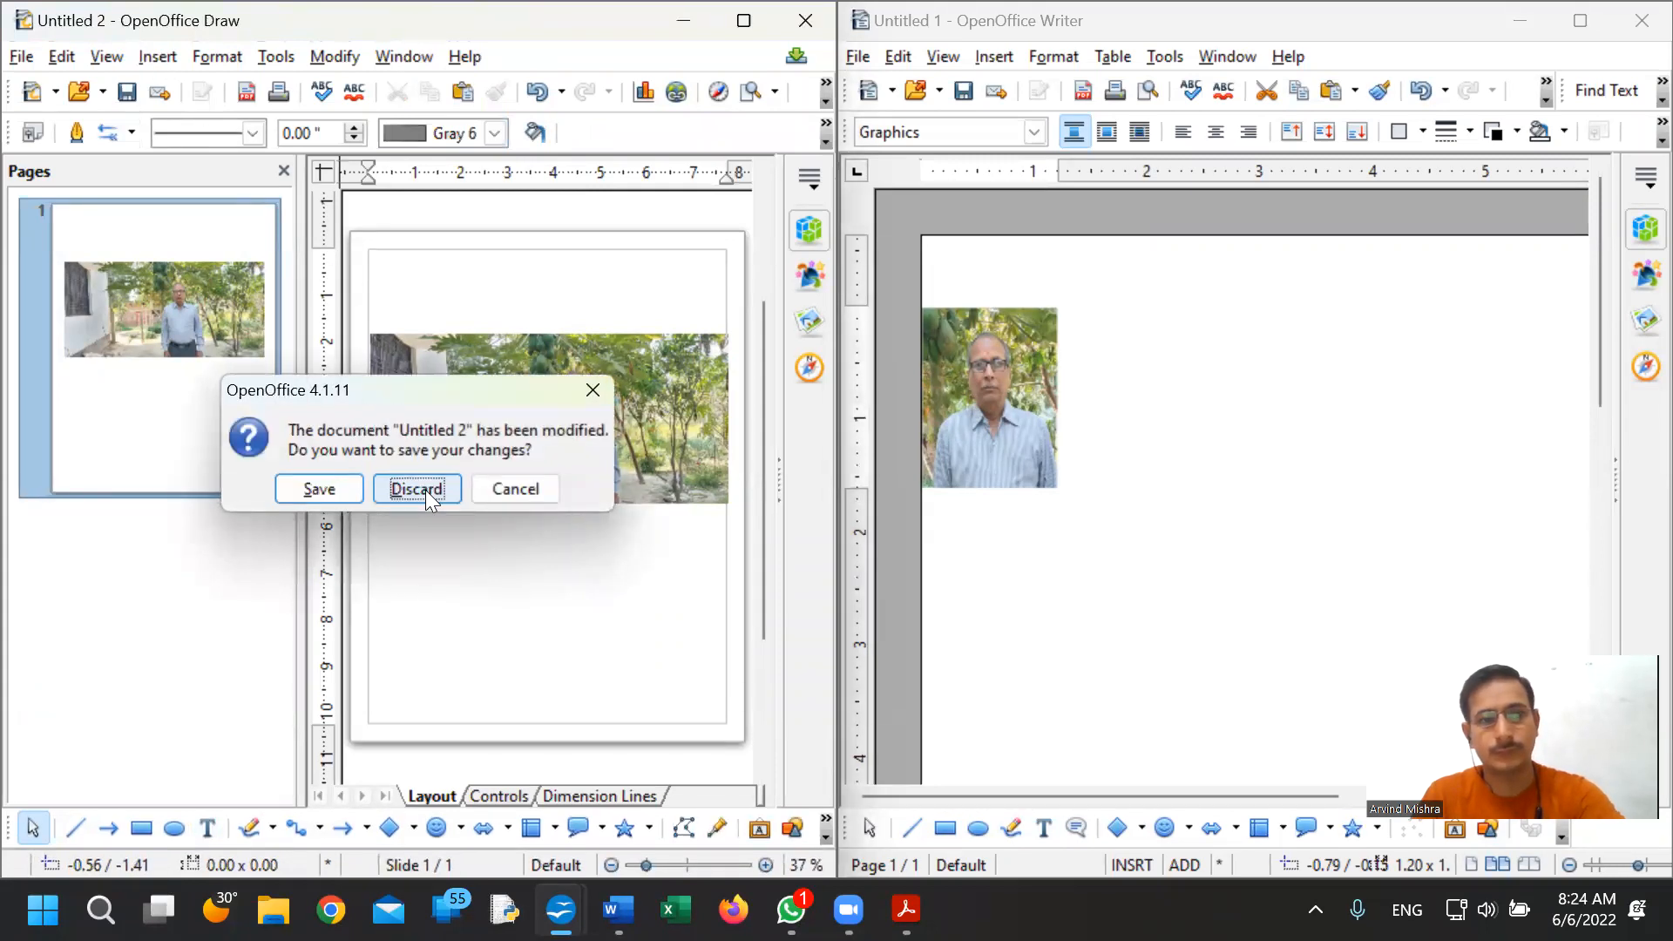
- Maximize the Writer window and reposition the cropped photo near the top-left margin corner of the page
{"action": "left_click", "coordinate": [1050, 480]}
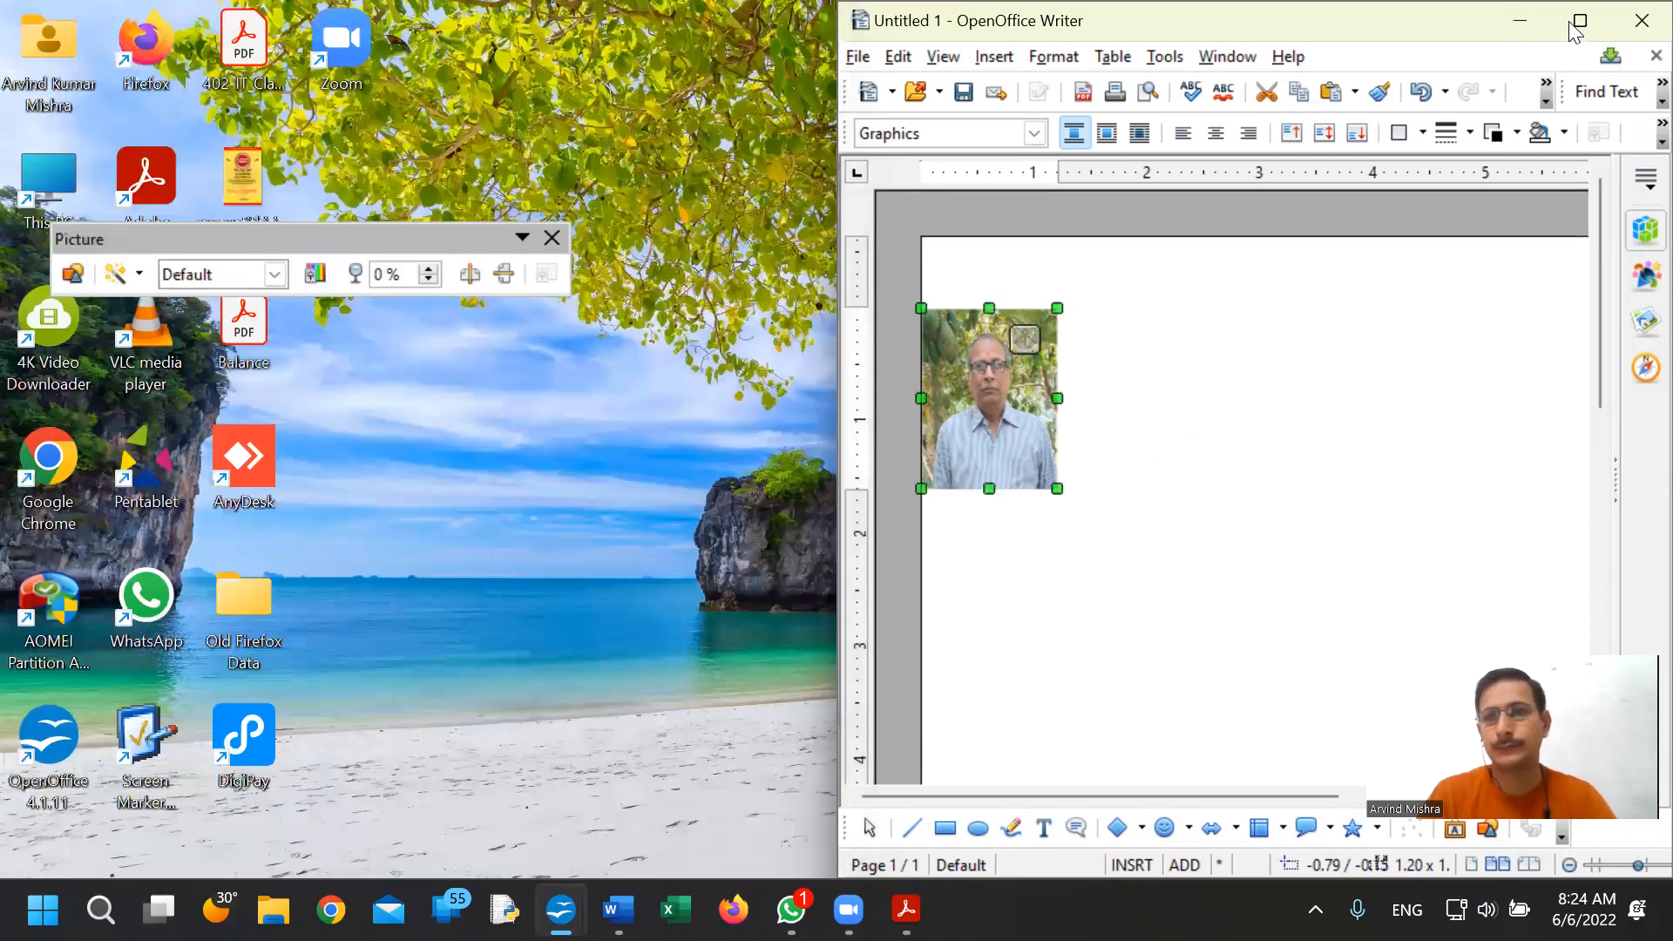
{"action": "left_click", "coordinate": [1579, 20]}
{"action": "left_click_drag", "start_coordinate": [424, 380], "coordinate": [529, 402]}
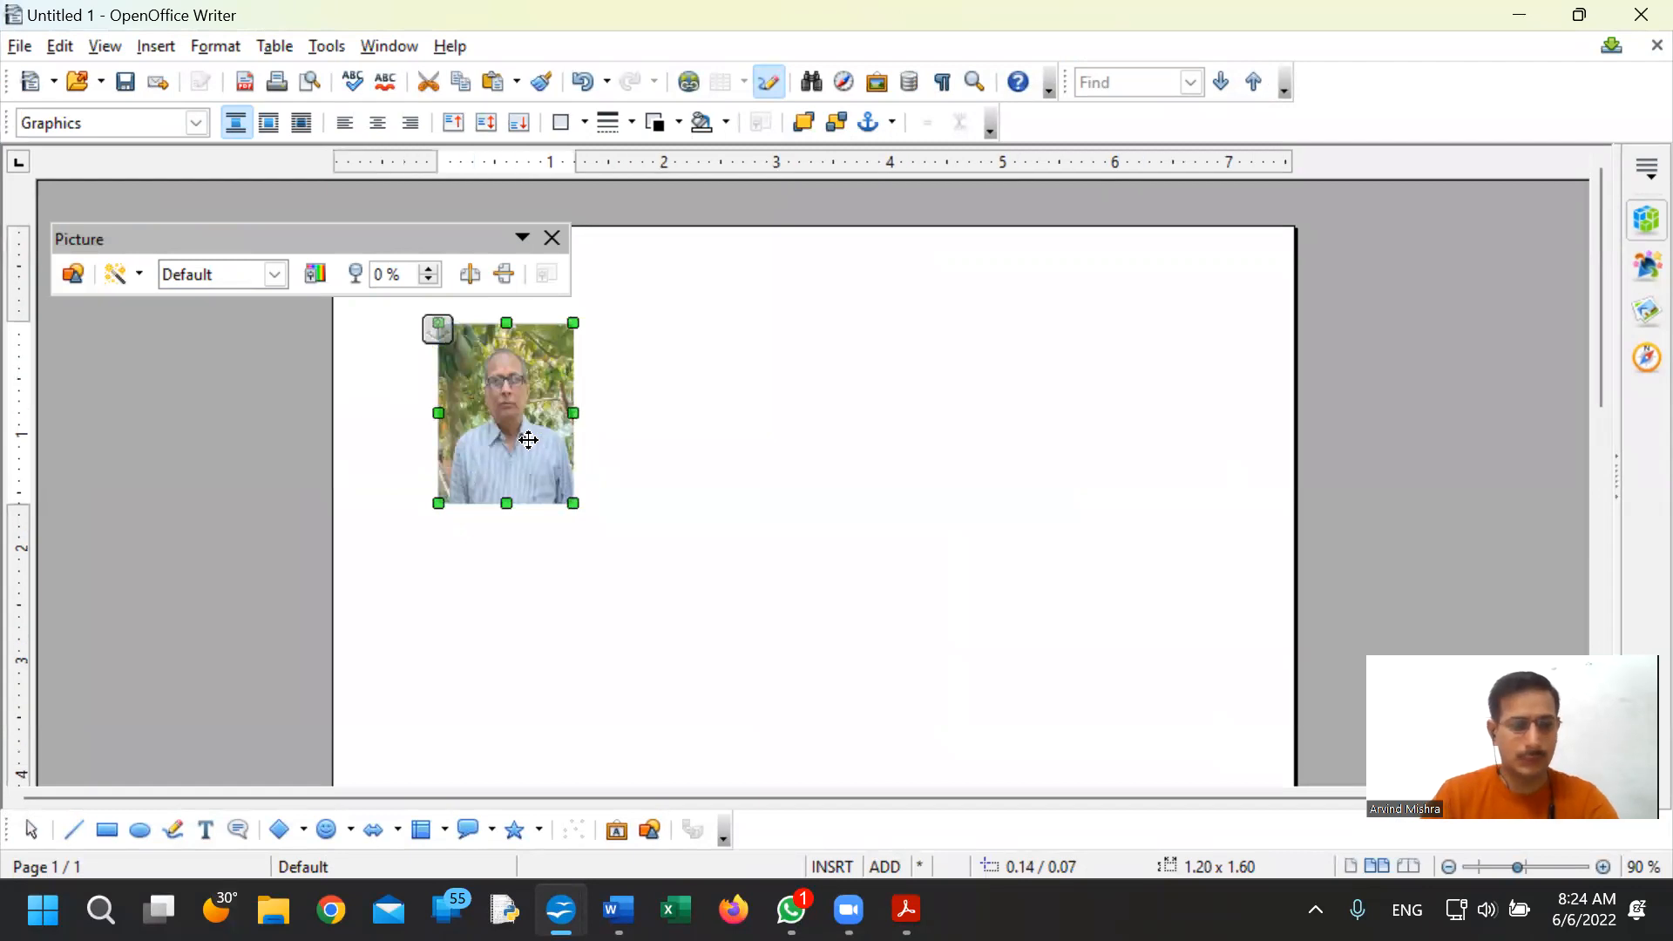
- Duplicate the cropped photo four times and line the copies up beside it in one evenly spaced row
{"action": "left_click_drag", "start_coordinate": [685, 427], "coordinate": [699, 422]}
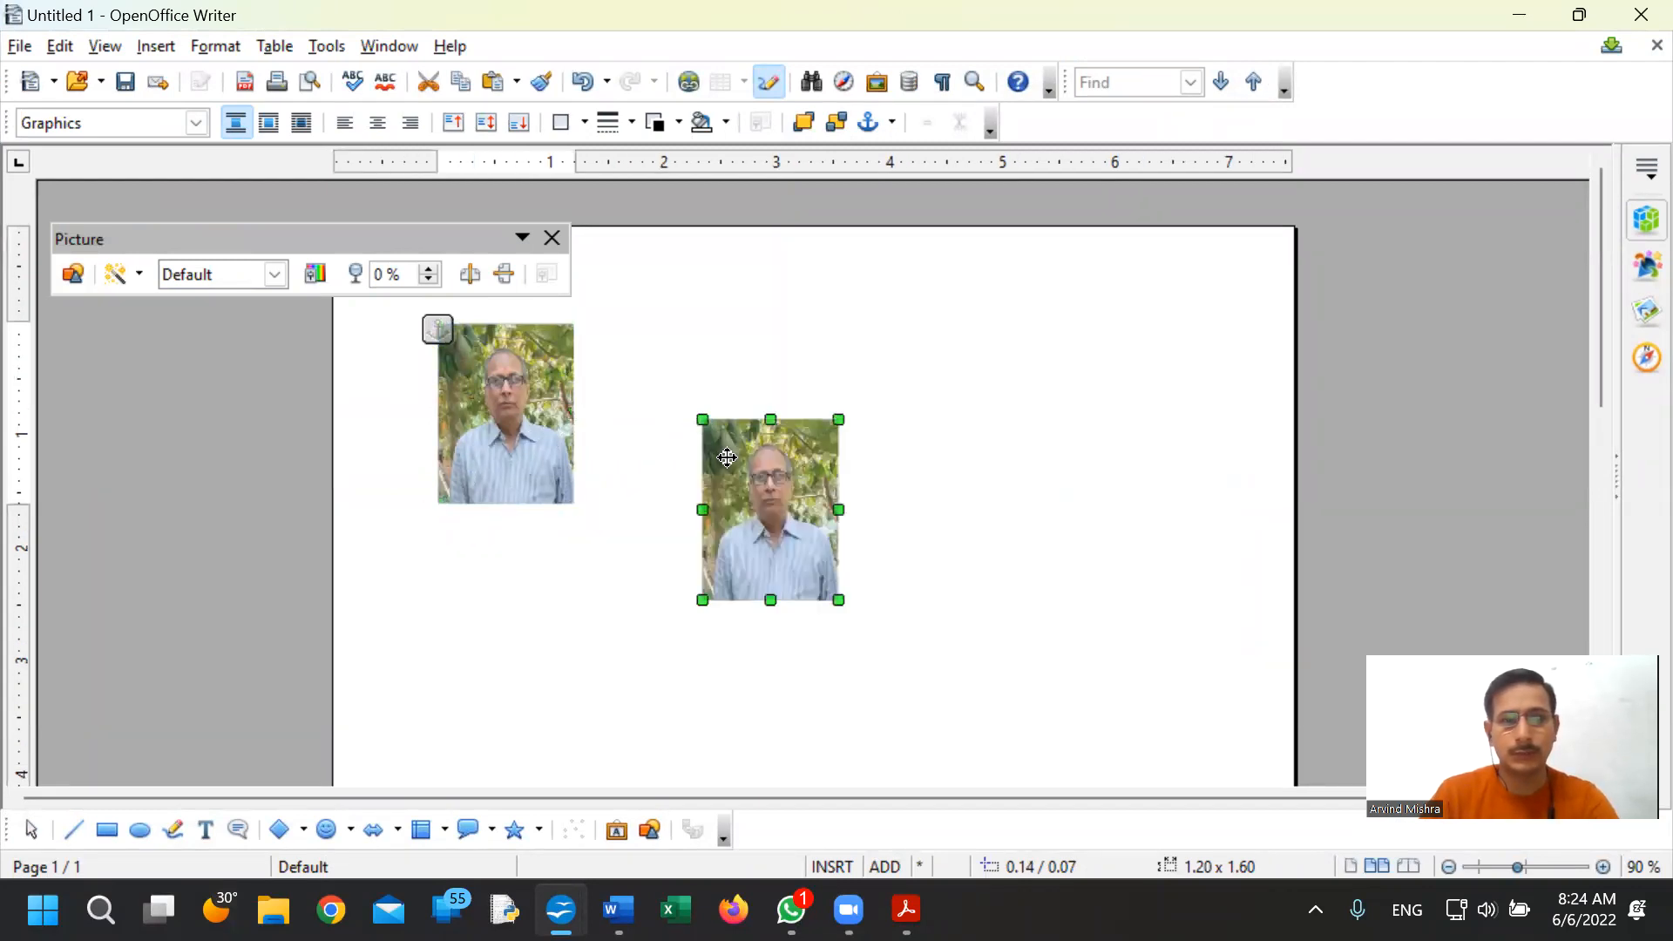
{"action": "left_click_drag", "start_coordinate": [756, 514], "coordinate": [870, 421]}
{"action": "left_click_drag", "start_coordinate": [942, 473], "coordinate": [840, 385]}
{"action": "left_click_drag", "start_coordinate": [1013, 409], "coordinate": [1013, 406]}
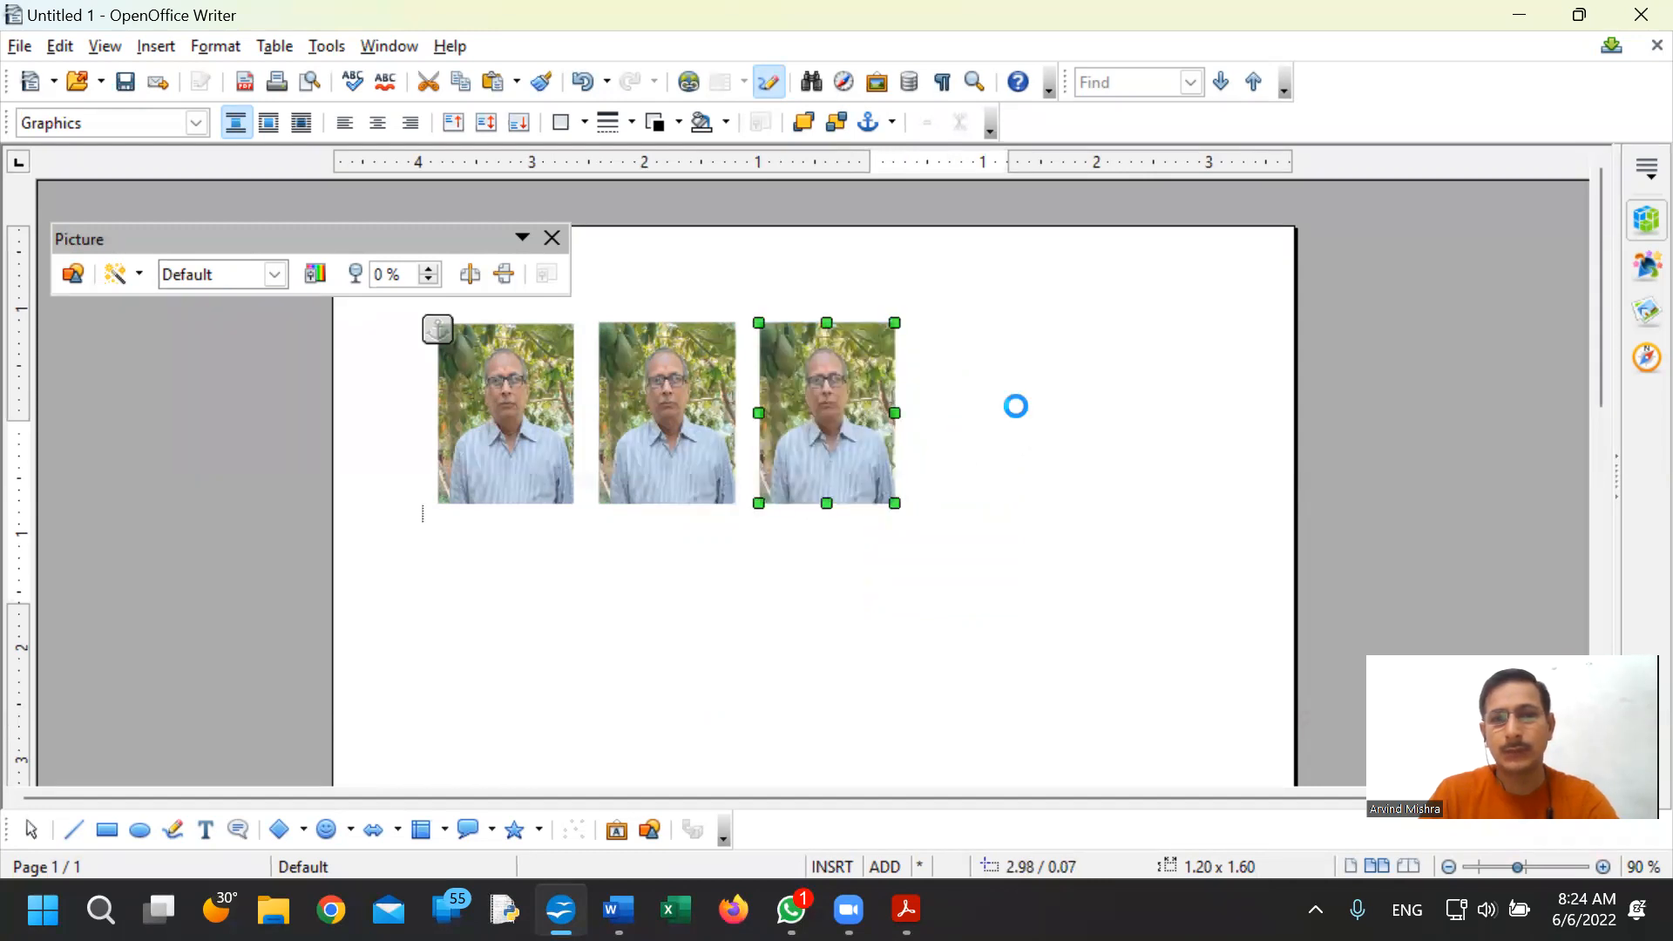
{"action": "left_click_drag", "start_coordinate": [1091, 469], "coordinate": [1136, 381]}
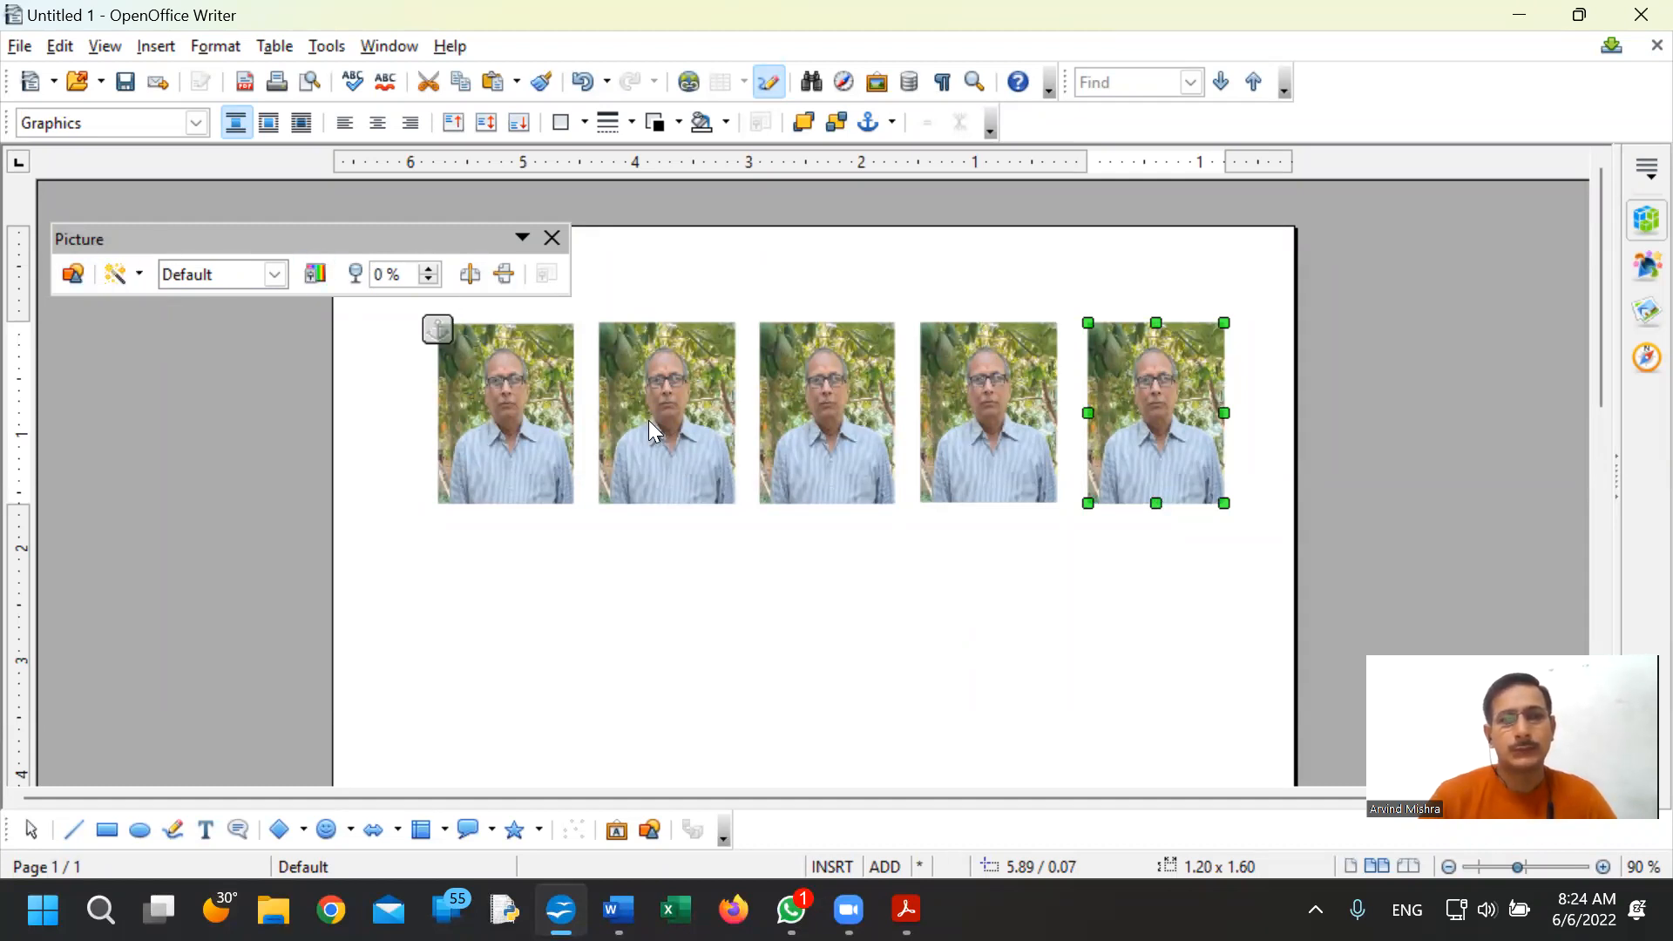
- Undo the duplication and placement of the four photo copies, keeping only the original cropped photo
{"action": "key", "text": "ctrl+z"}
{"action": "key", "text": "ctrl+z"}
{"action": "key", "text": "ctrl+z"}
{"action": "key", "text": "ctrl+z"}
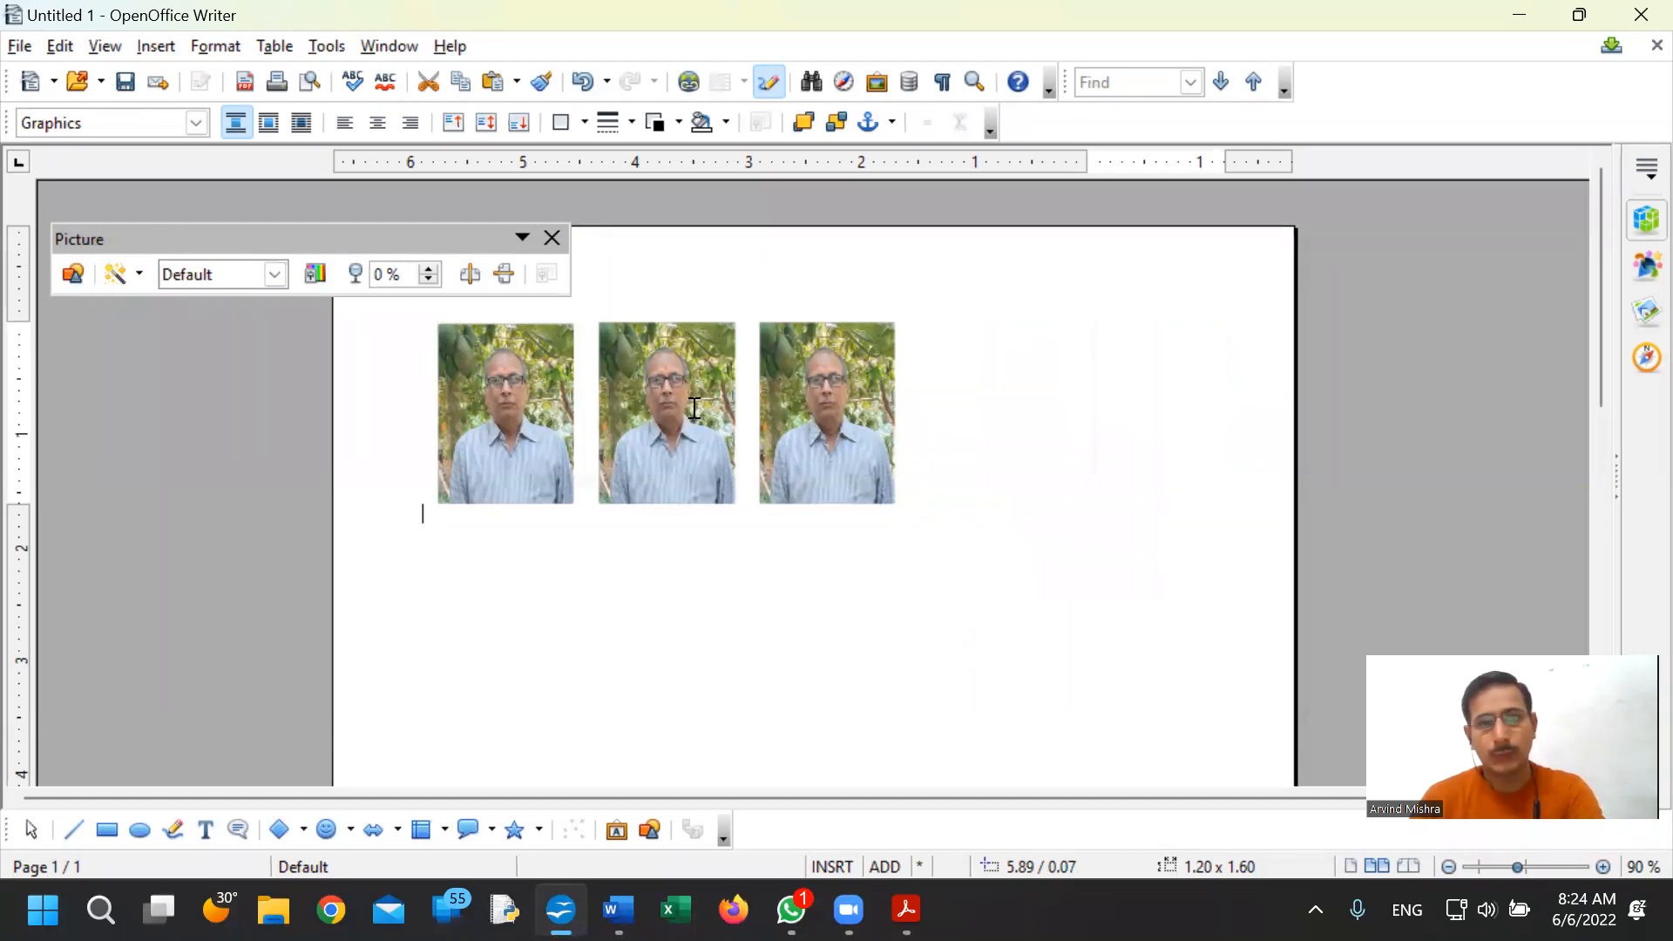
{"action": "key", "text": "ctrl+z"}
{"action": "key", "text": "ctrl+z"}
{"action": "key", "text": "ctrl+z"}
{"action": "key", "text": "ctrl+z"}
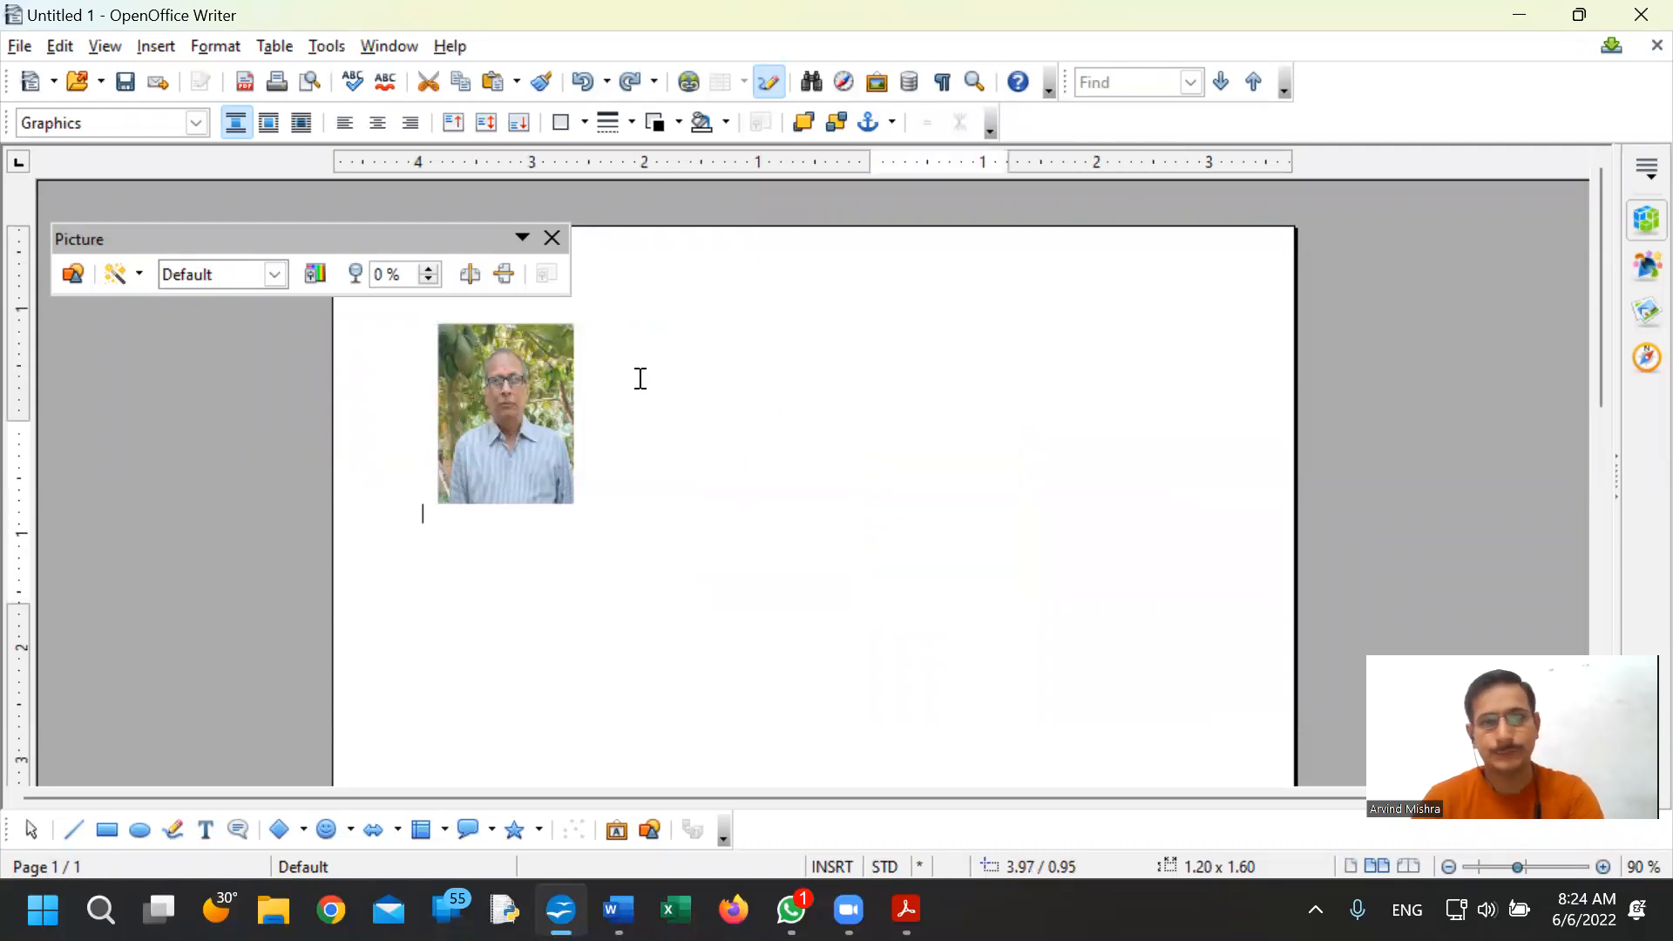
- Undo the photo's crop and resize, then look through the full picture's Crop, Picture, Type, Options and Borders settings without changing them
{"action": "key", "text": "ctrl+z"}
{"action": "key", "text": "ctrl+z"}
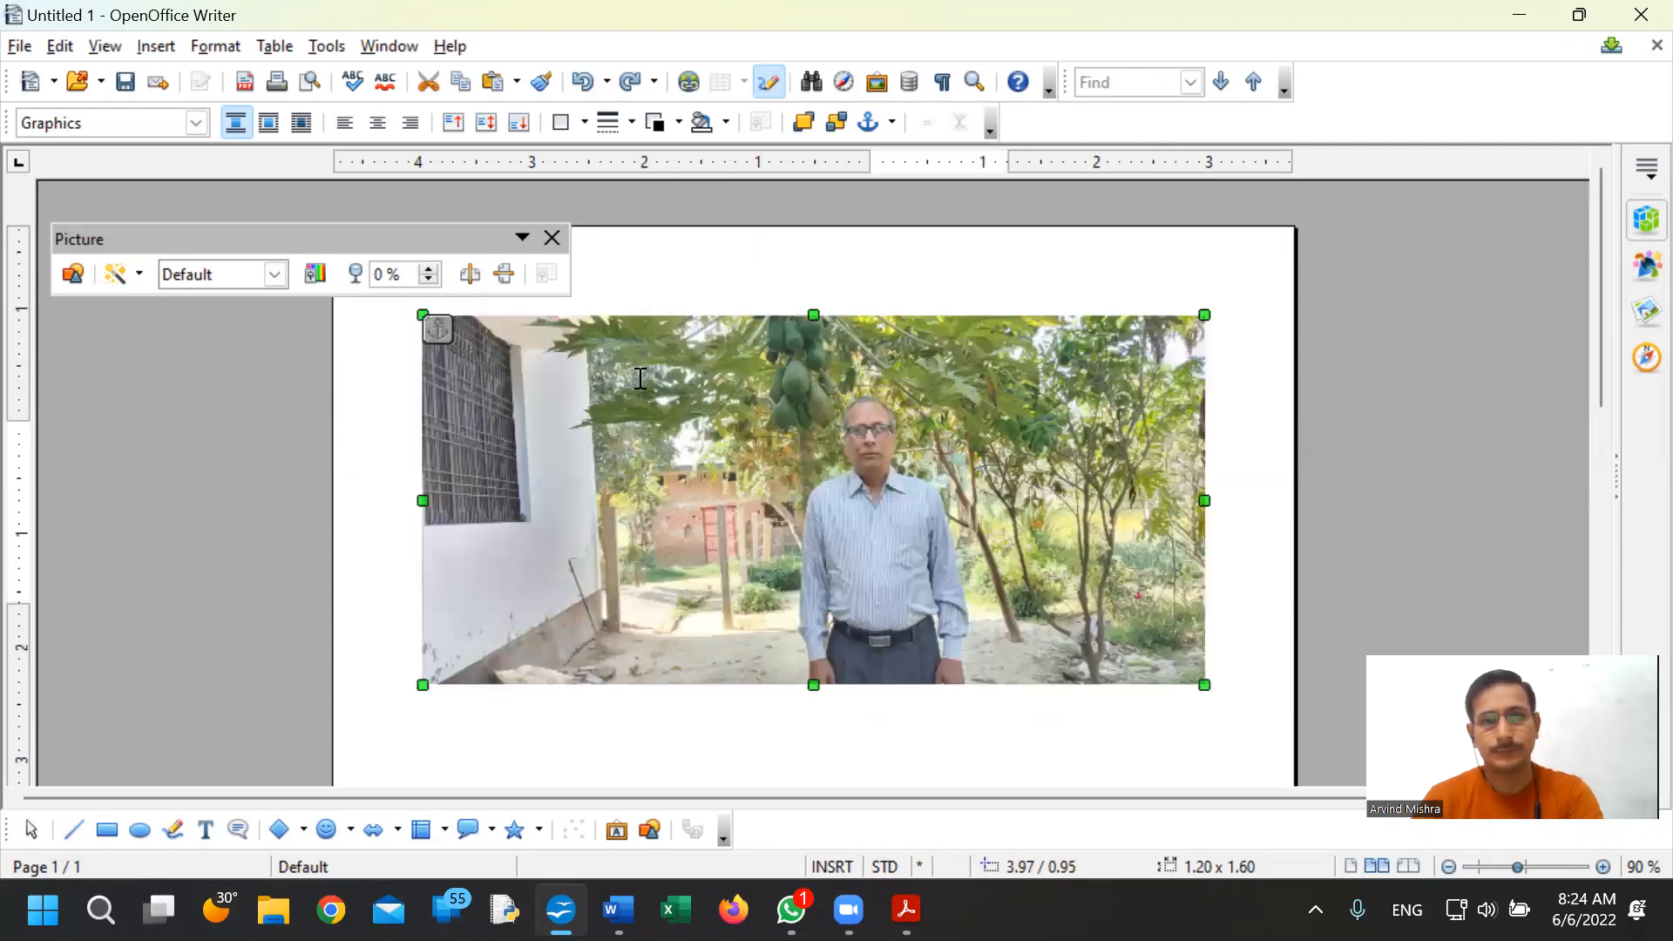
{"action": "double_click", "coordinate": [646, 443]}
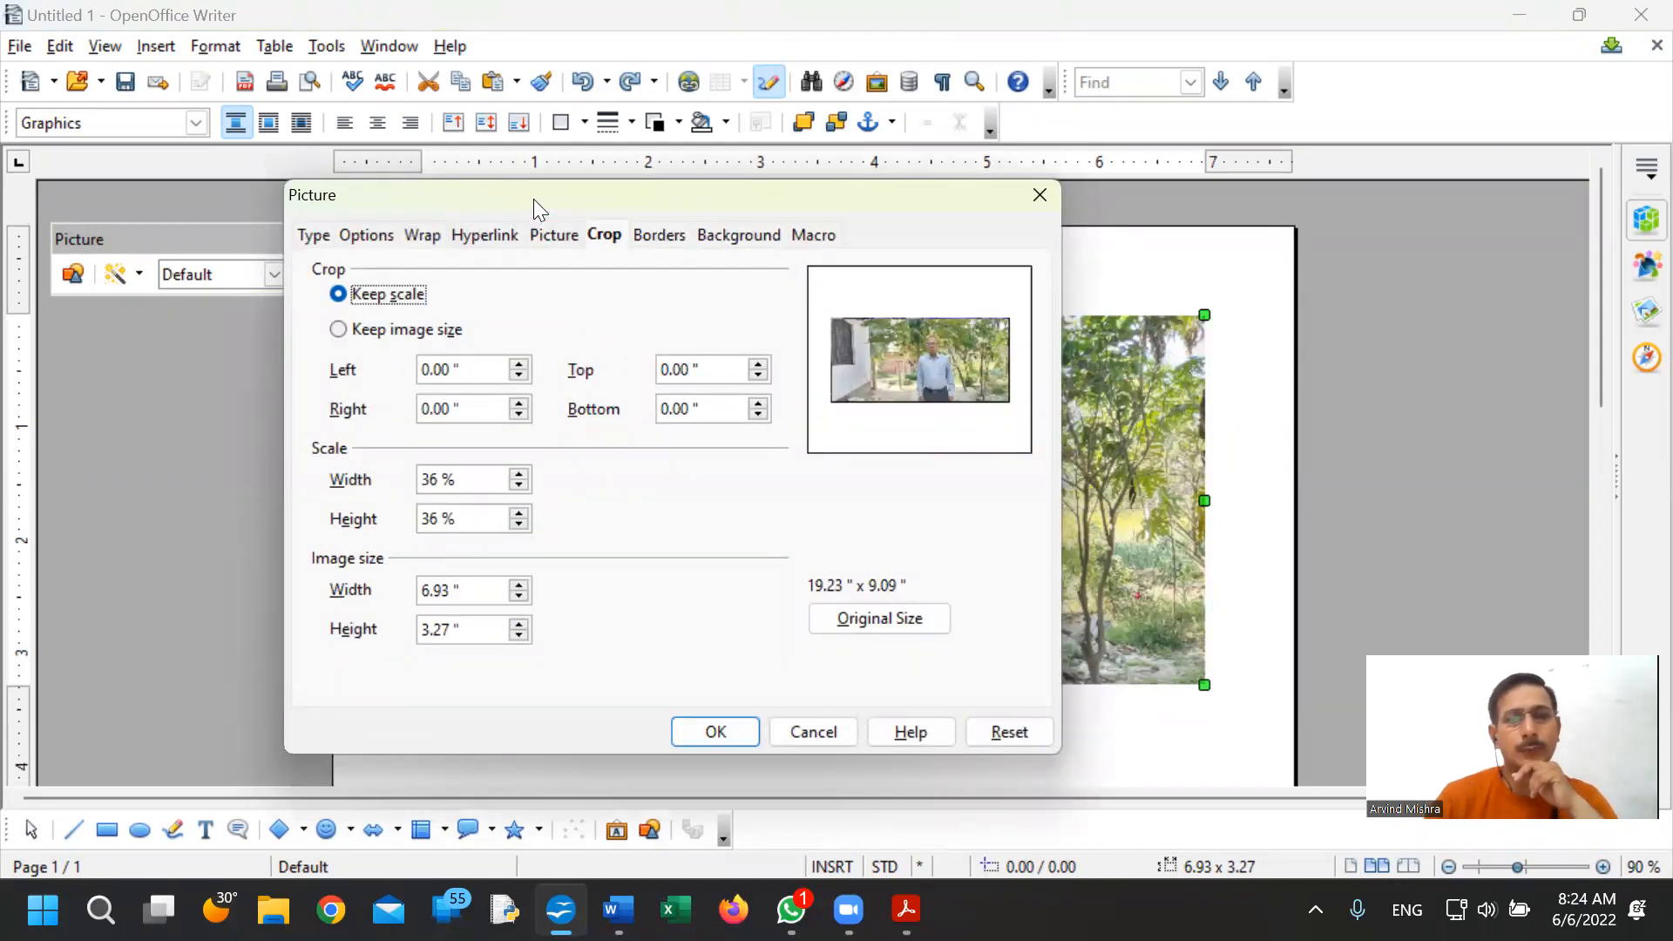
{"action": "left_click", "coordinate": [564, 237]}
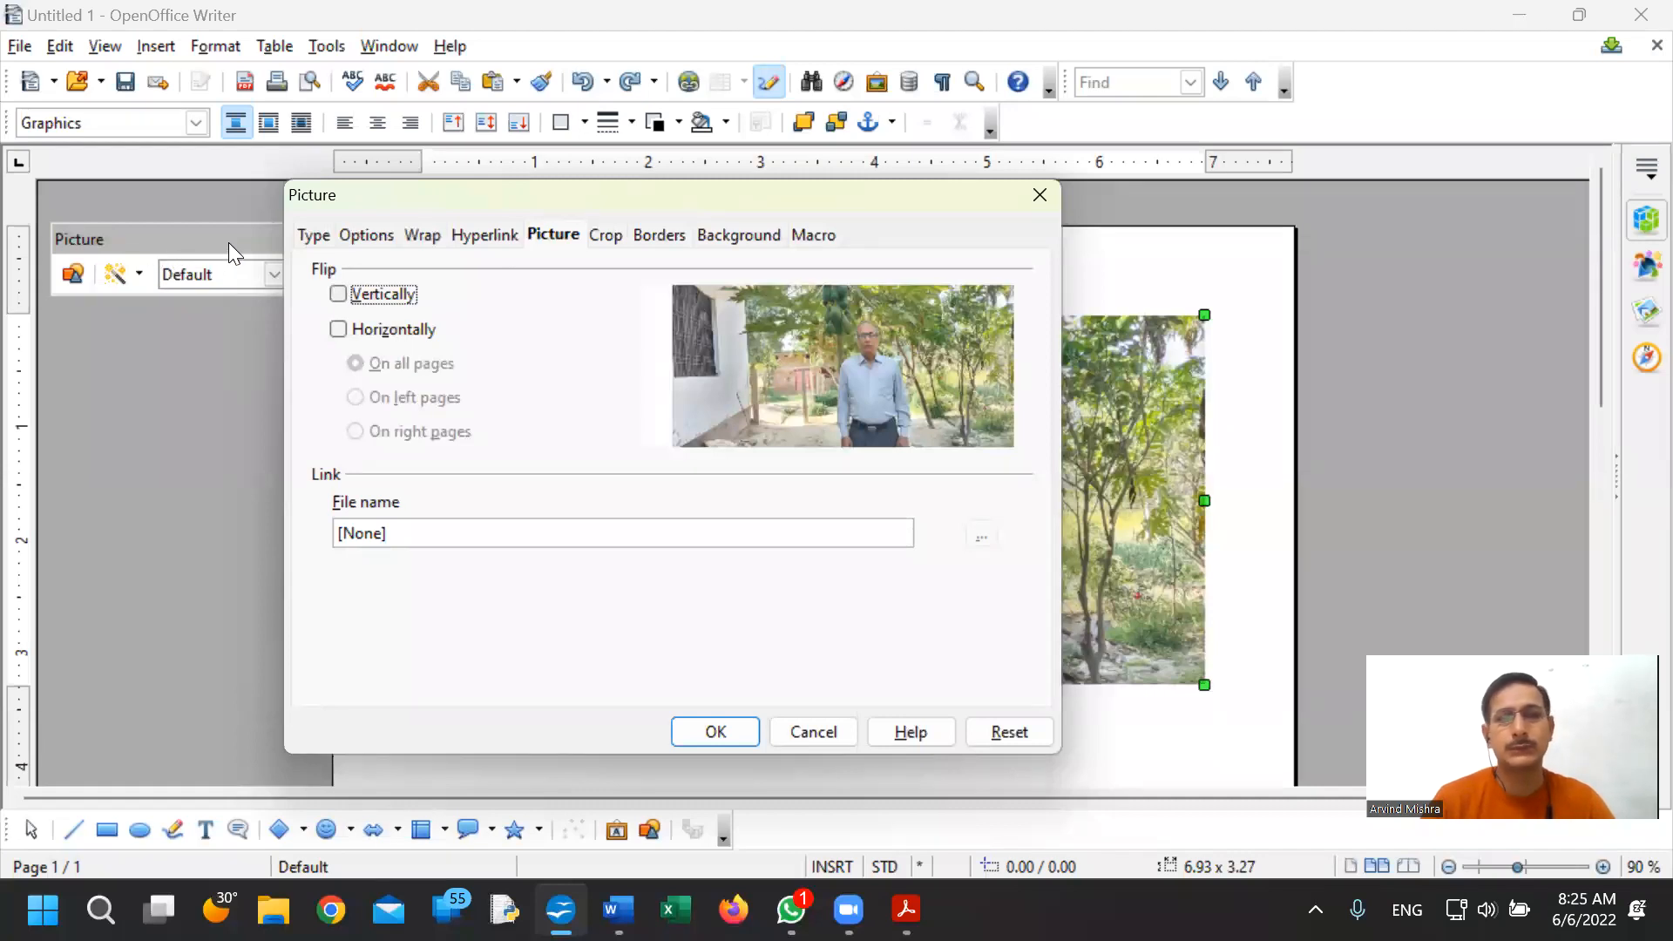
{"action": "left_click", "coordinate": [315, 235]}
{"action": "left_click", "coordinate": [366, 235]}
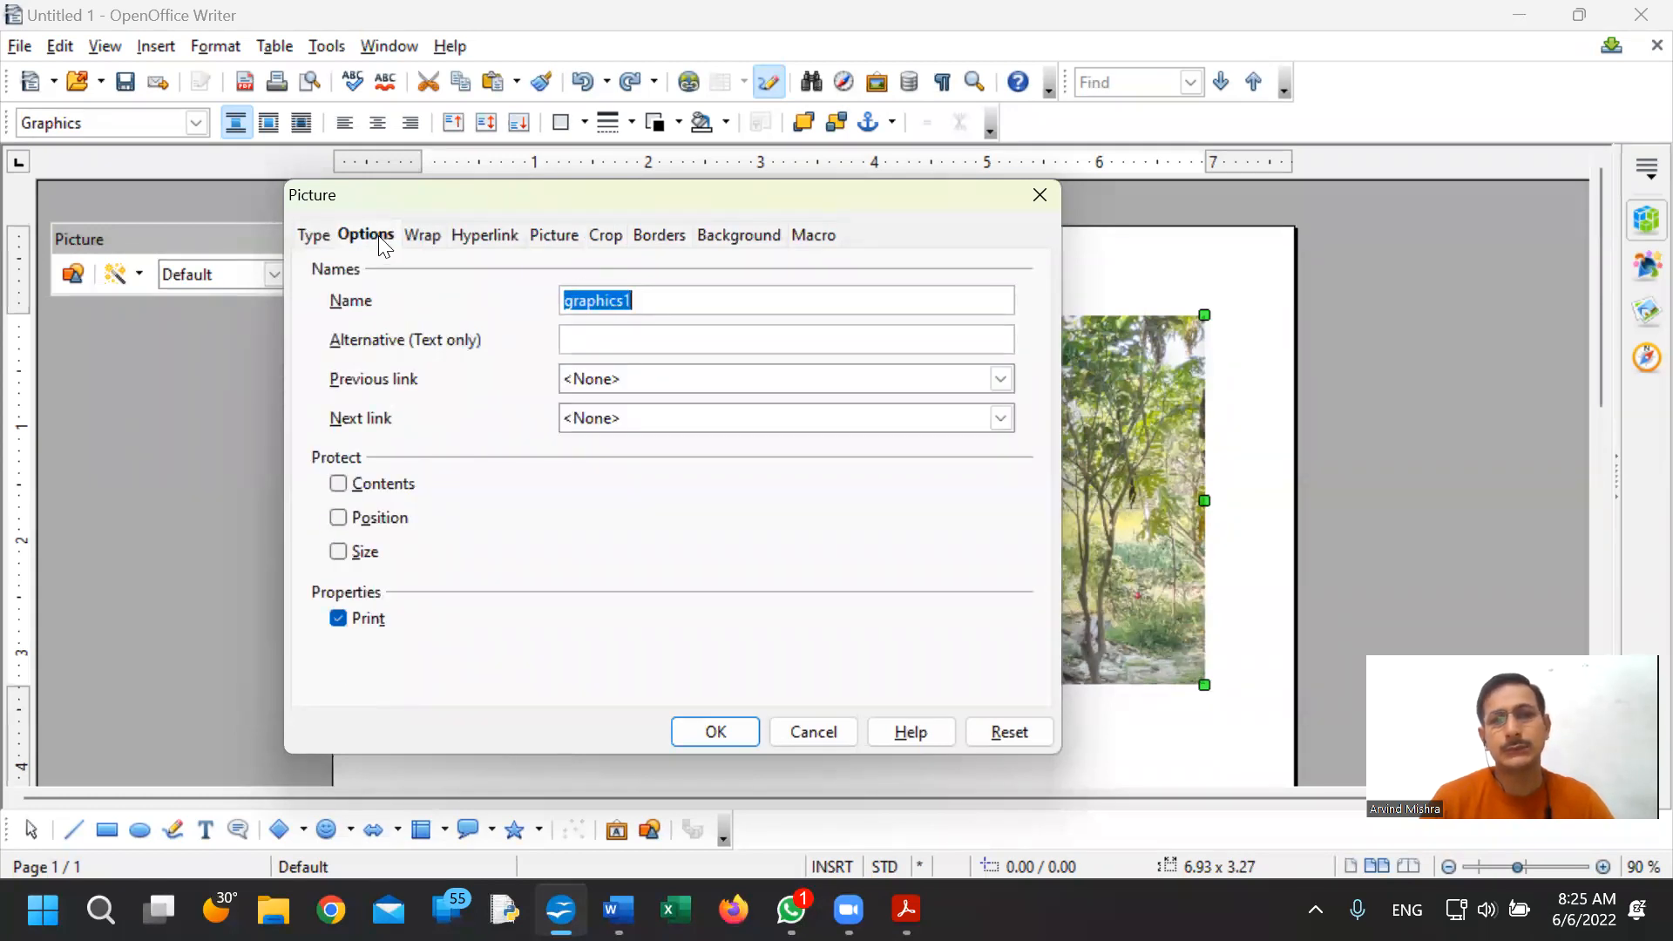
{"action": "left_click", "coordinate": [657, 235]}
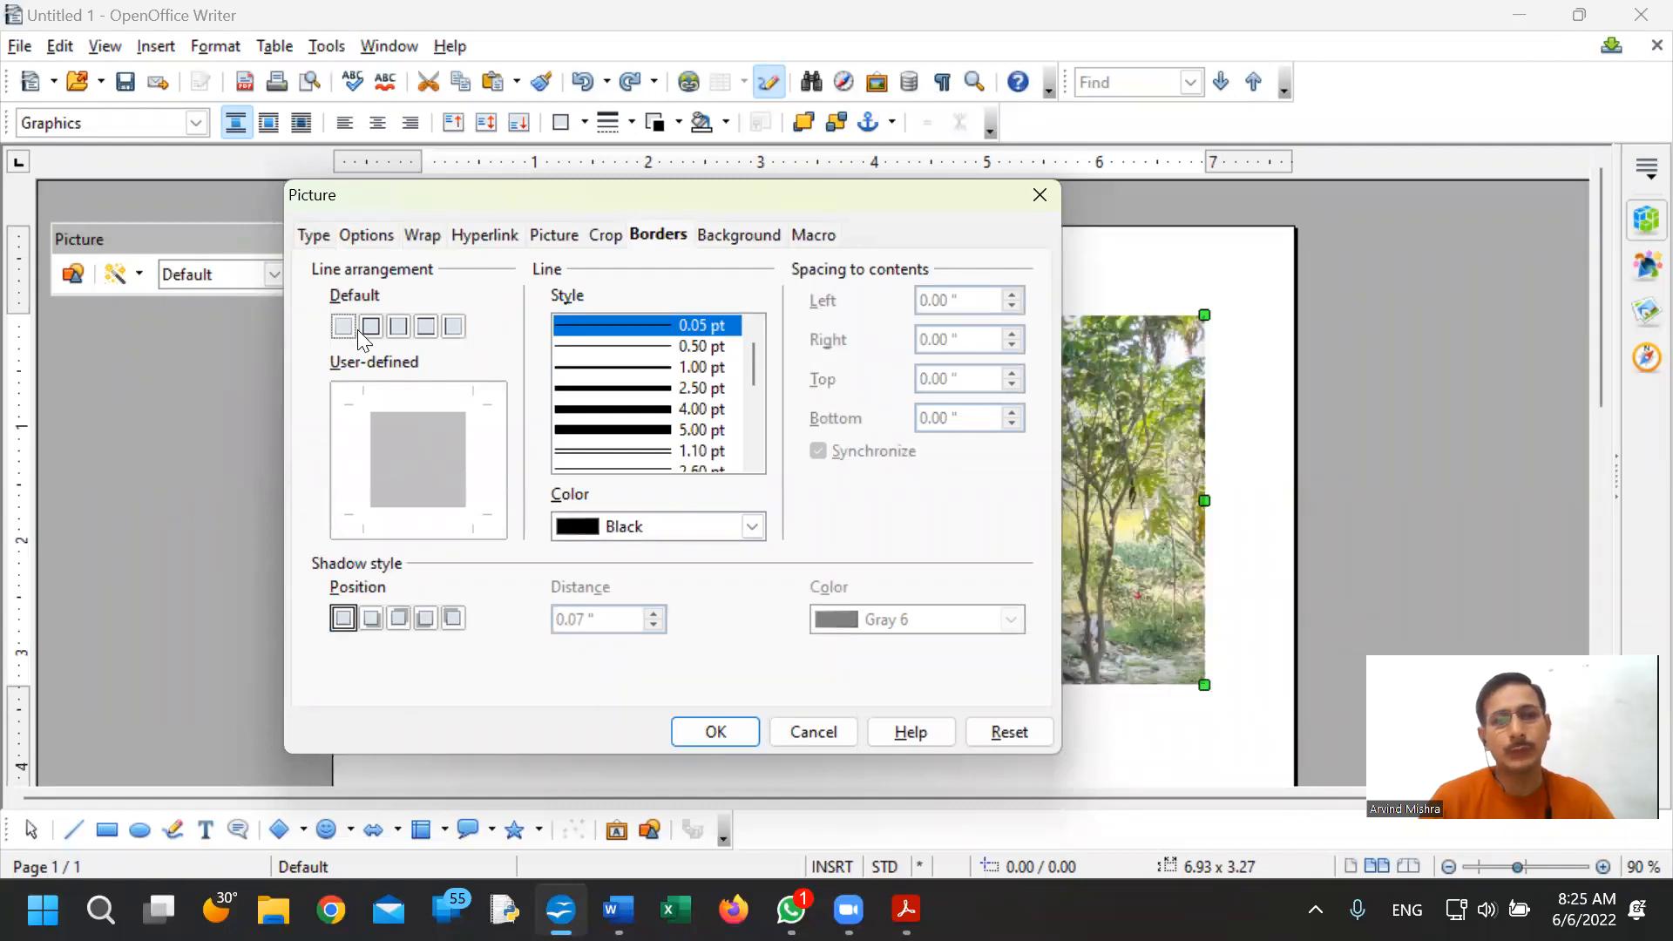
{"action": "left_click", "coordinate": [810, 731]}
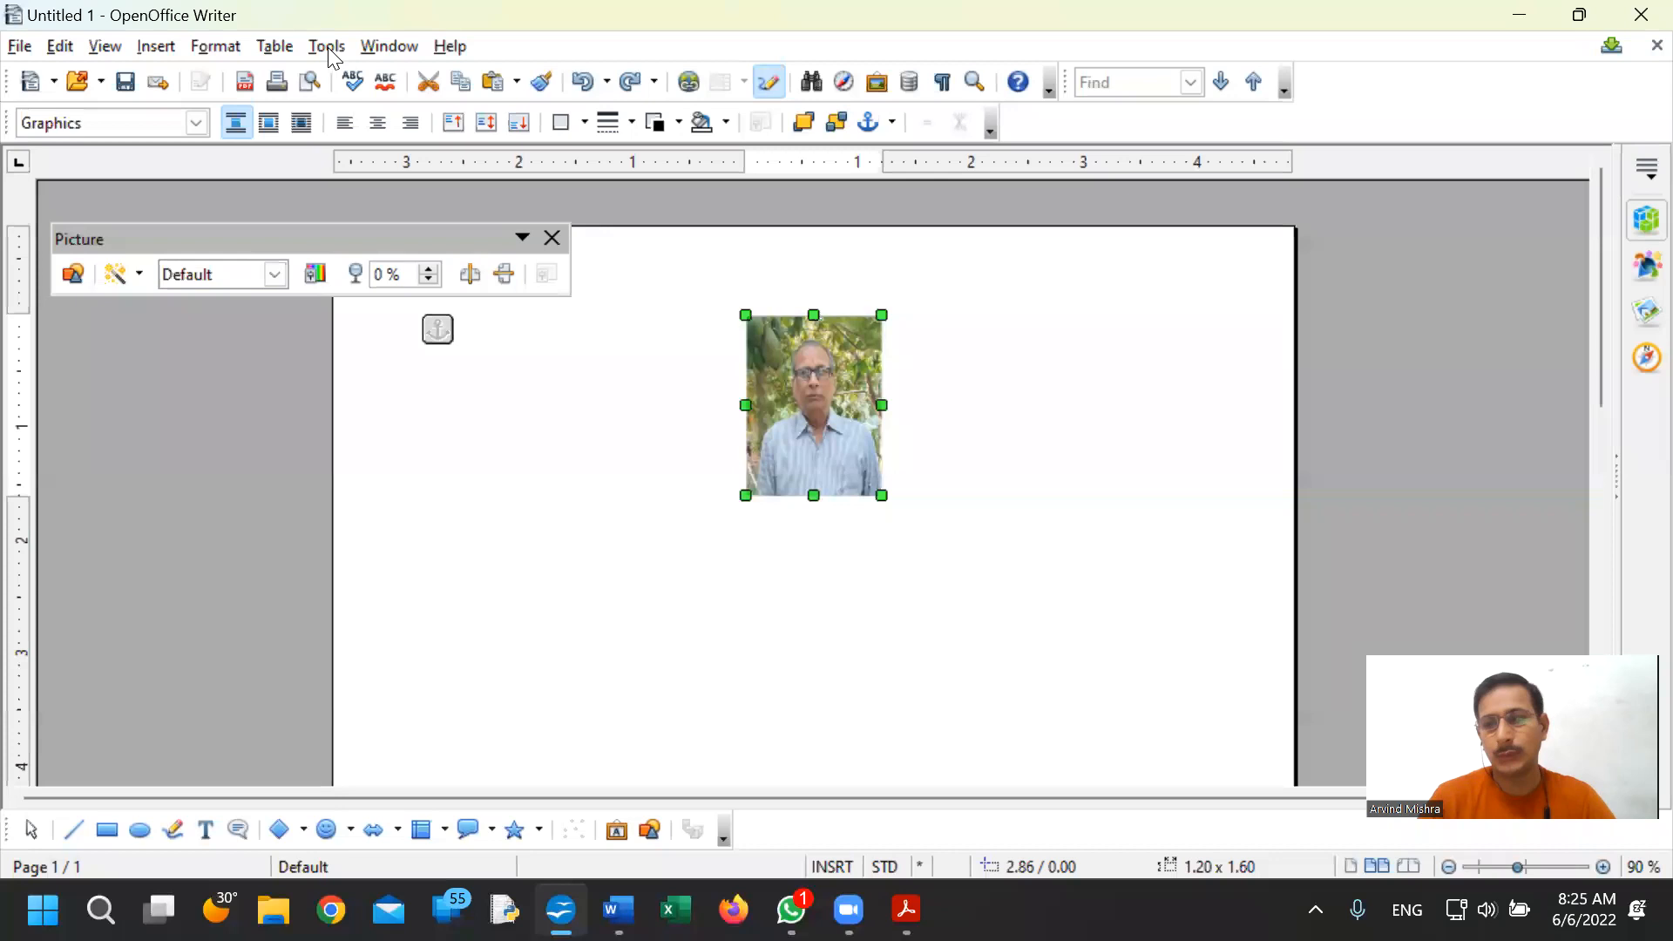
- Give the cropped photo a 2.50 pt black border on all four sides with a shadow cast to the top left
{"action": "double_click", "coordinate": [772, 397]}
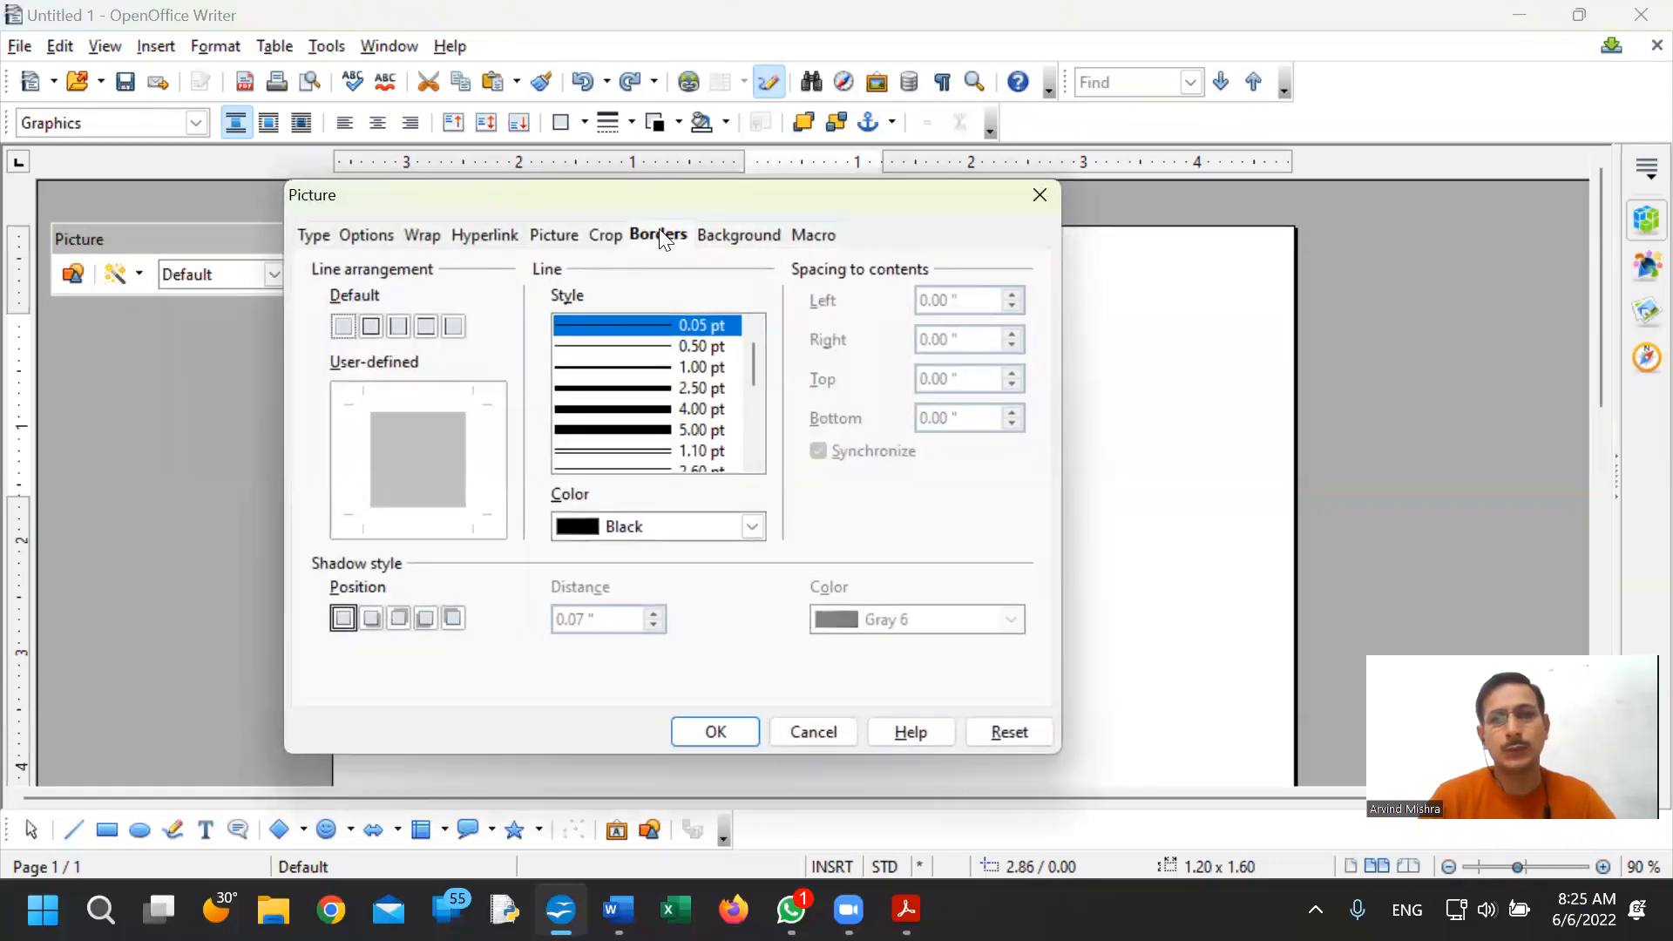
{"action": "left_click", "coordinate": [372, 331]}
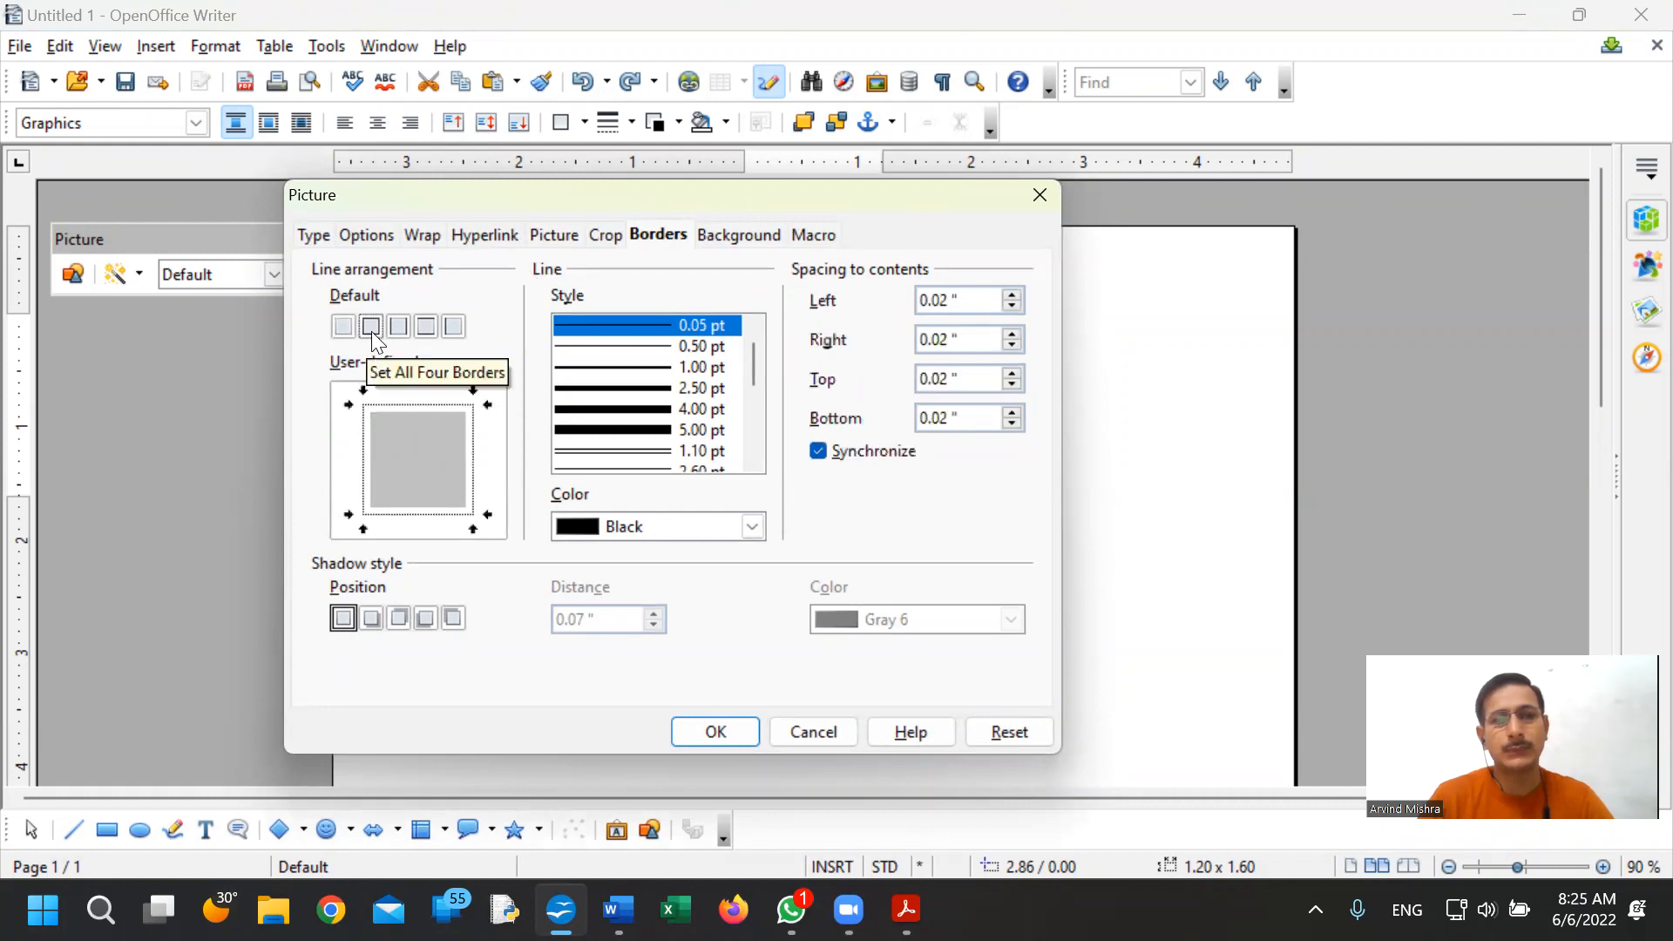
{"action": "left_click", "coordinate": [601, 389]}
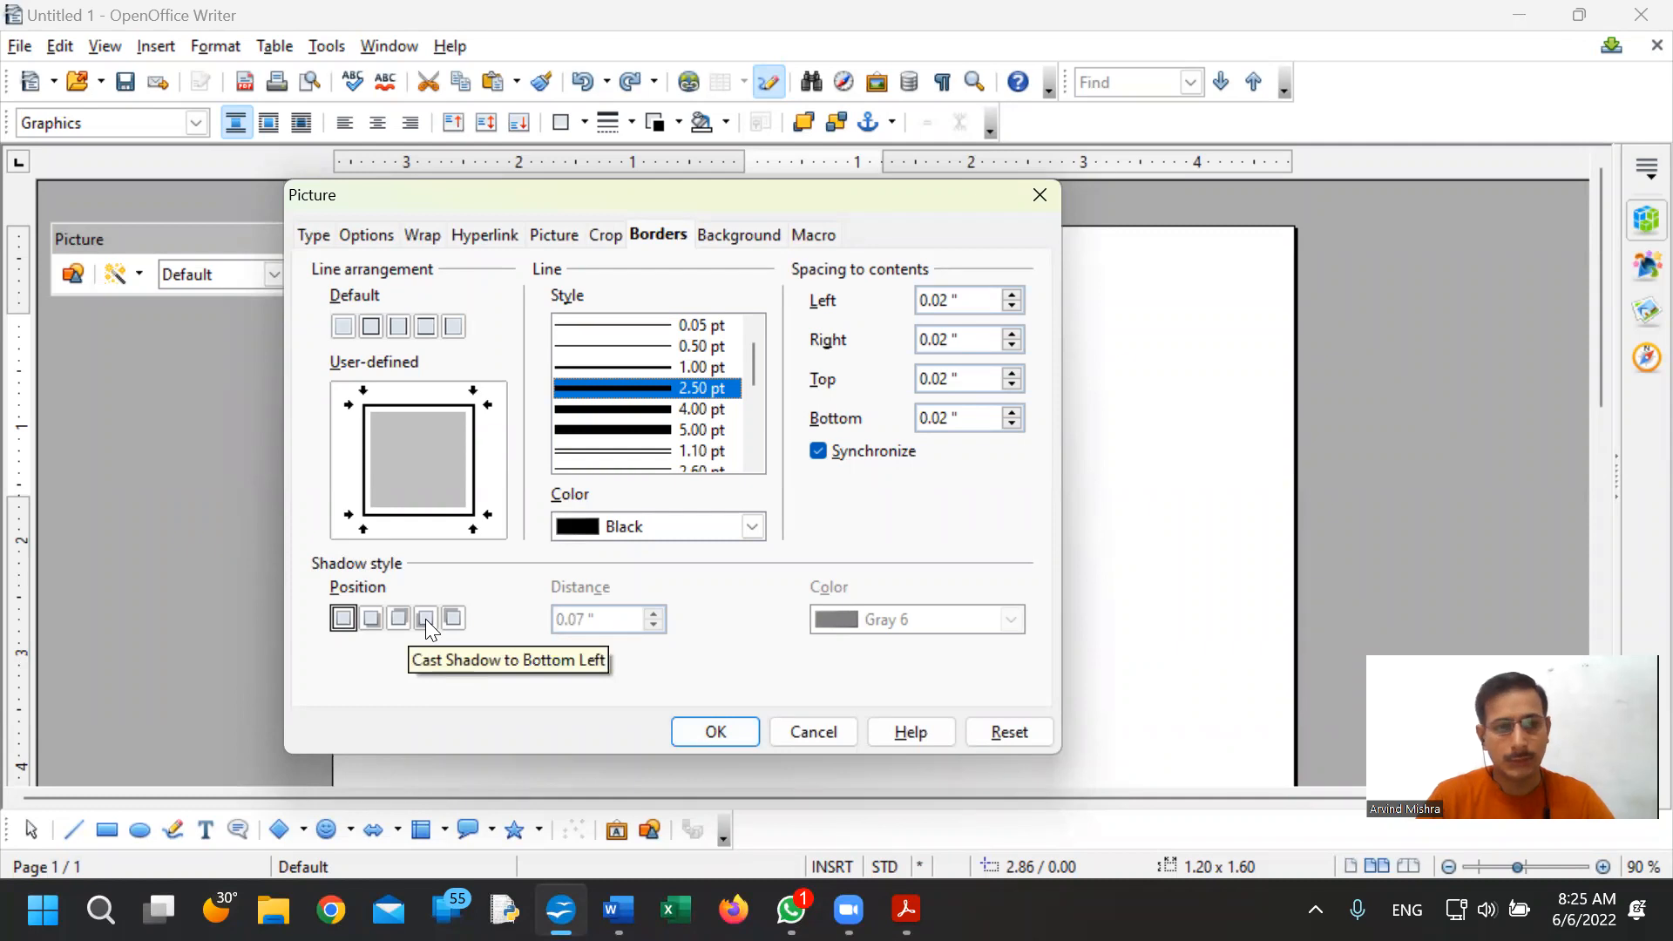
{"action": "left_click", "coordinate": [452, 618]}
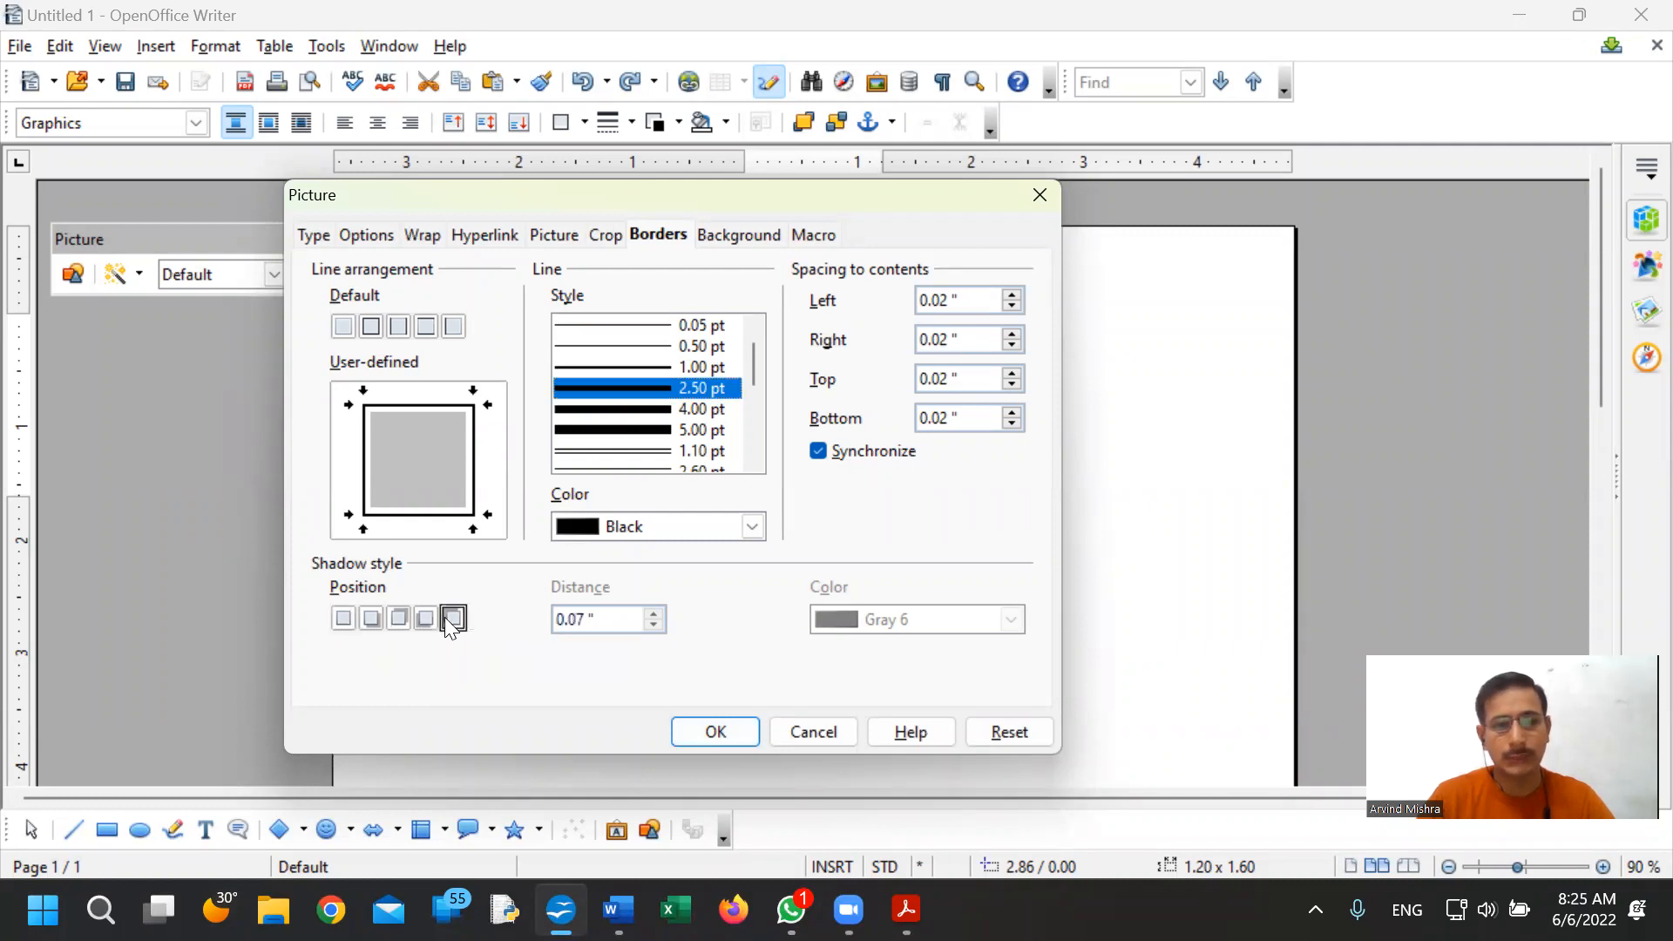
{"action": "left_click", "coordinate": [715, 734]}
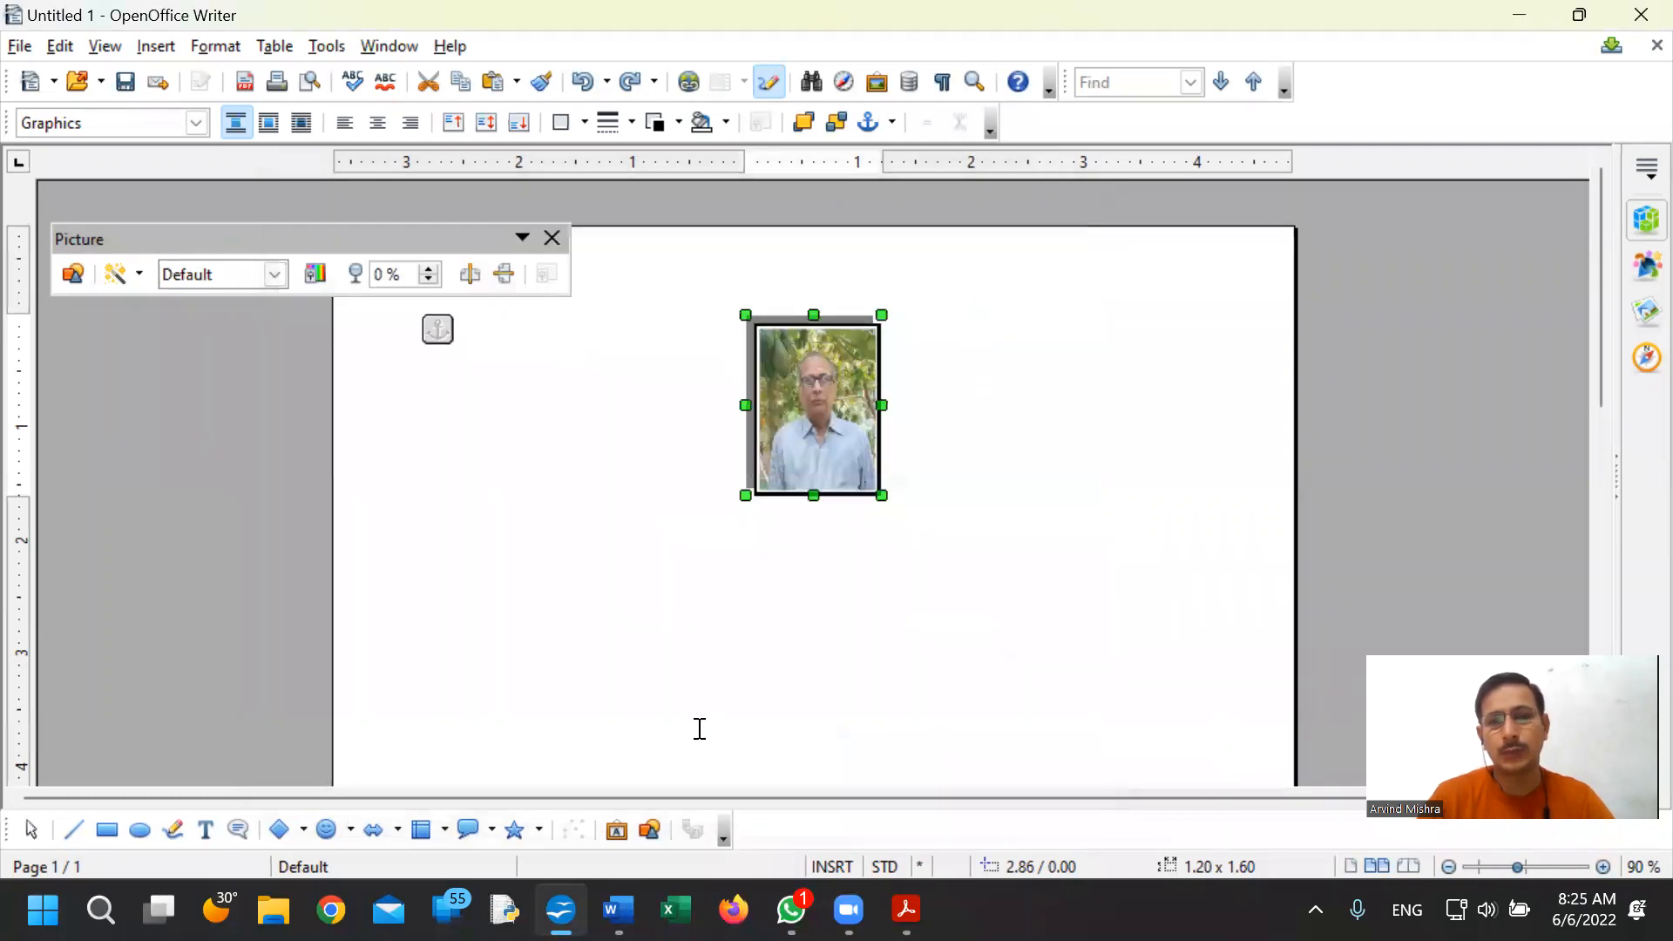
- Remove the shadow from the cropped photo while keeping its border
{"action": "double_click", "coordinate": [829, 452]}
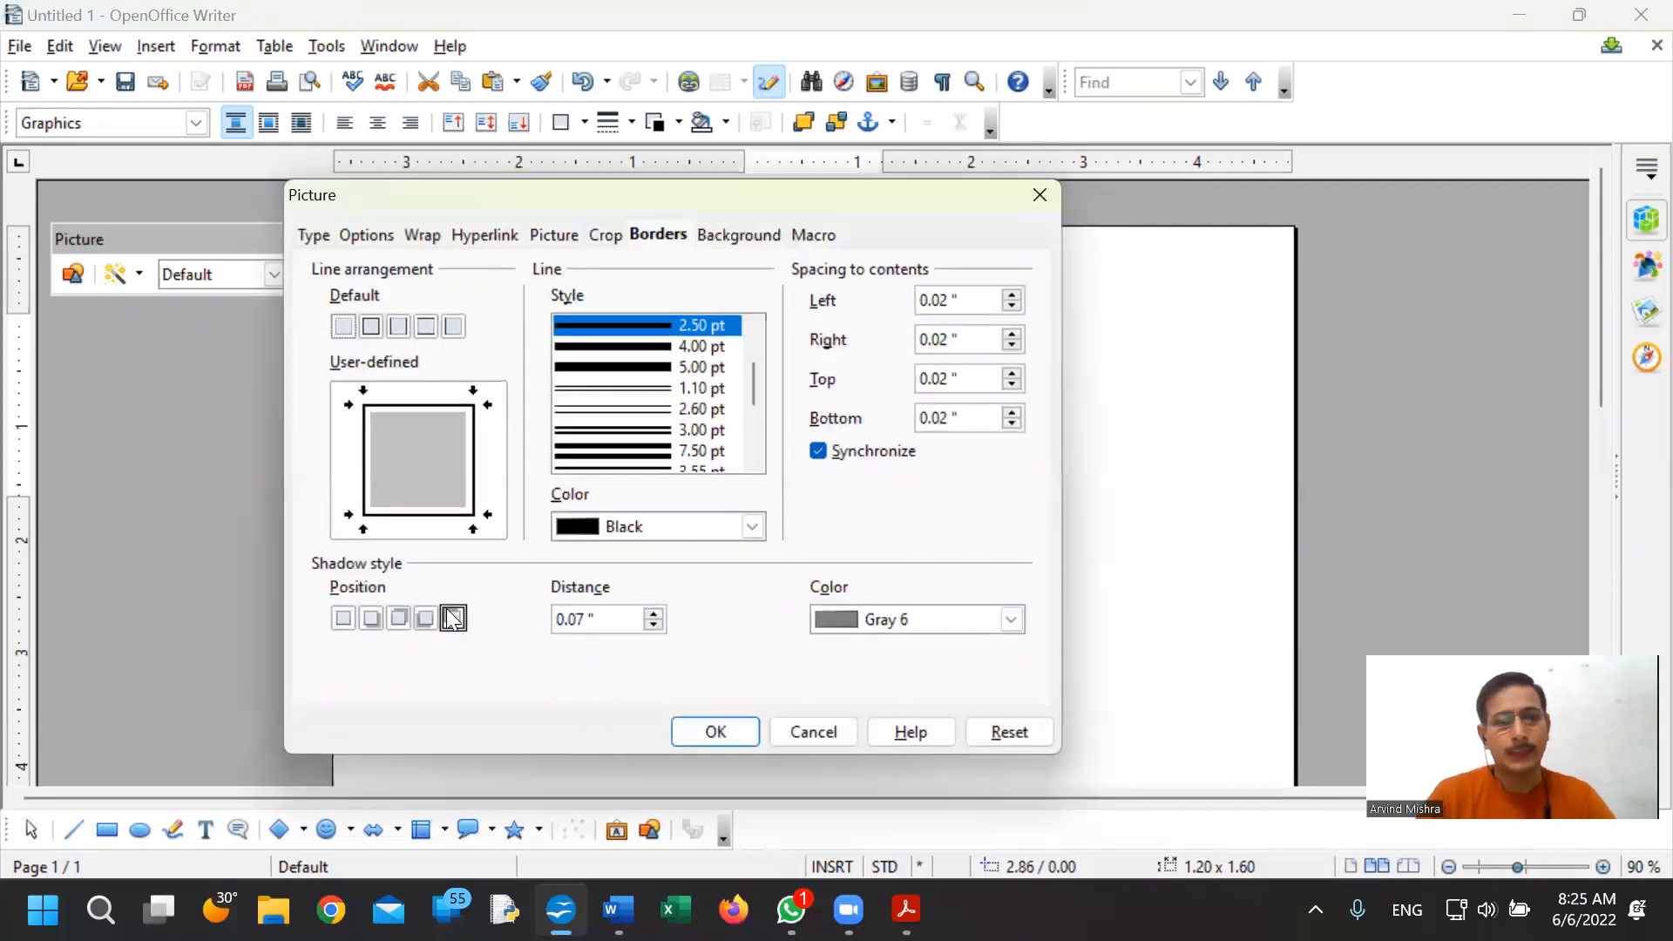
{"action": "left_click", "coordinate": [342, 619]}
{"action": "left_click", "coordinate": [713, 734]}
{"action": "left_click", "coordinate": [961, 456]}
{"action": "left_click", "coordinate": [839, 418]}
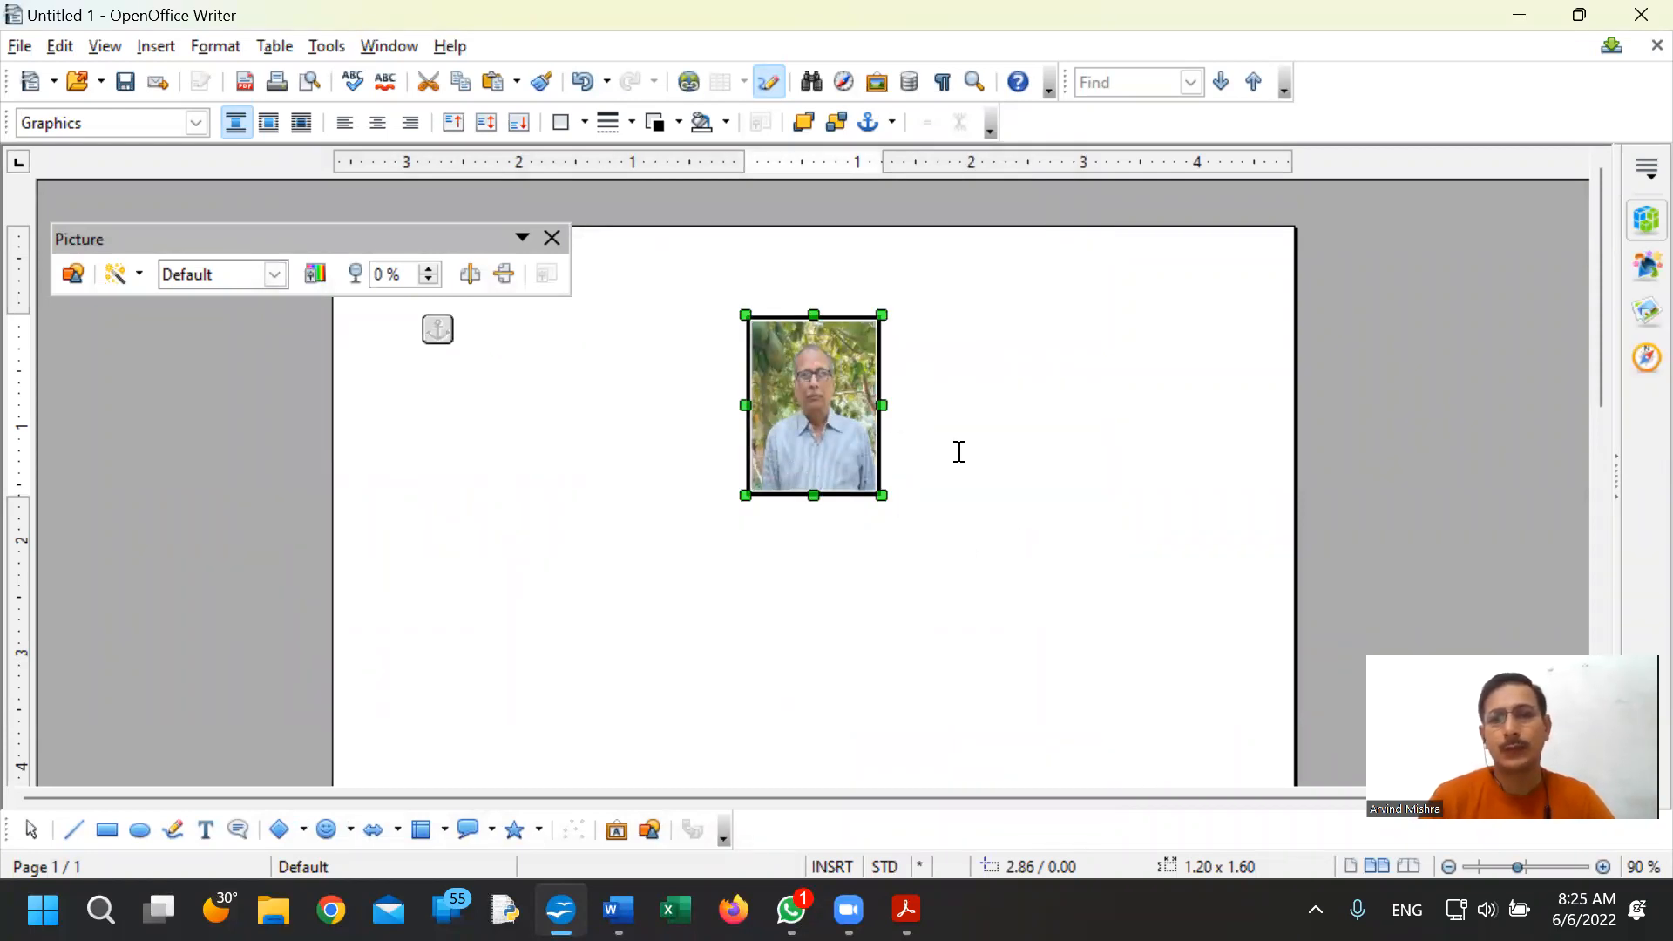
- Switch to 402-IT_ClassX.pdf in Acrobat Reader and read the sections on cropping images, from the Crop options through Width and Height
{"action": "left_click", "coordinate": [906, 908]}
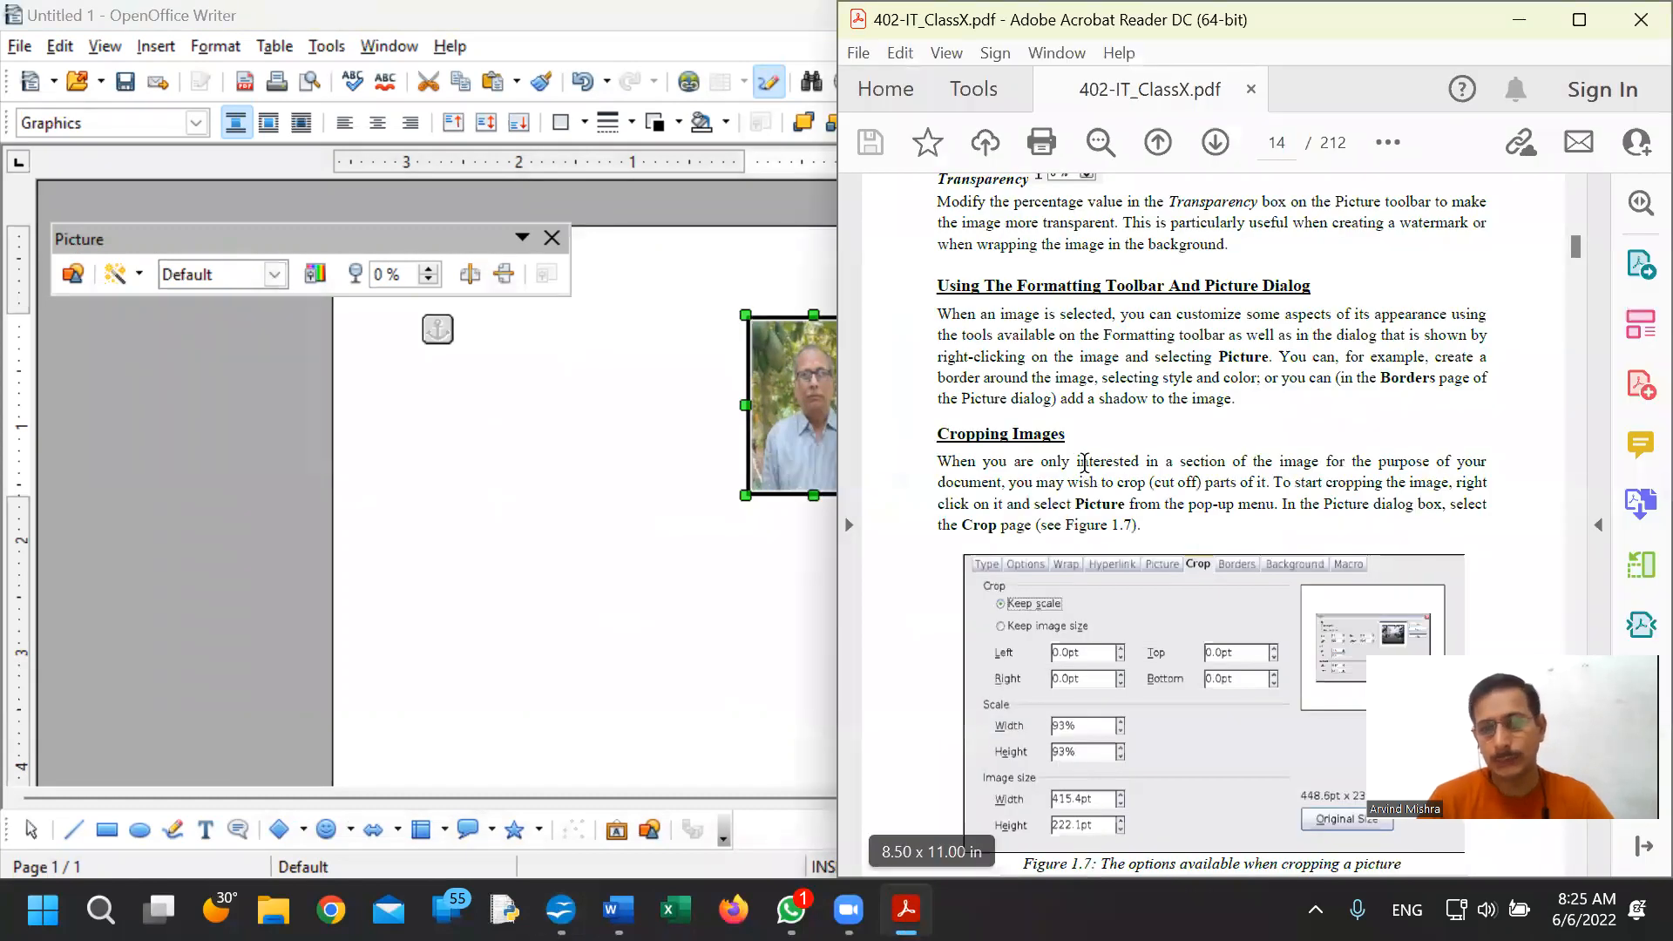
{"action": "scroll", "coordinate": [1124, 453], "scroll_direction": "down", "scroll_amount": 5}
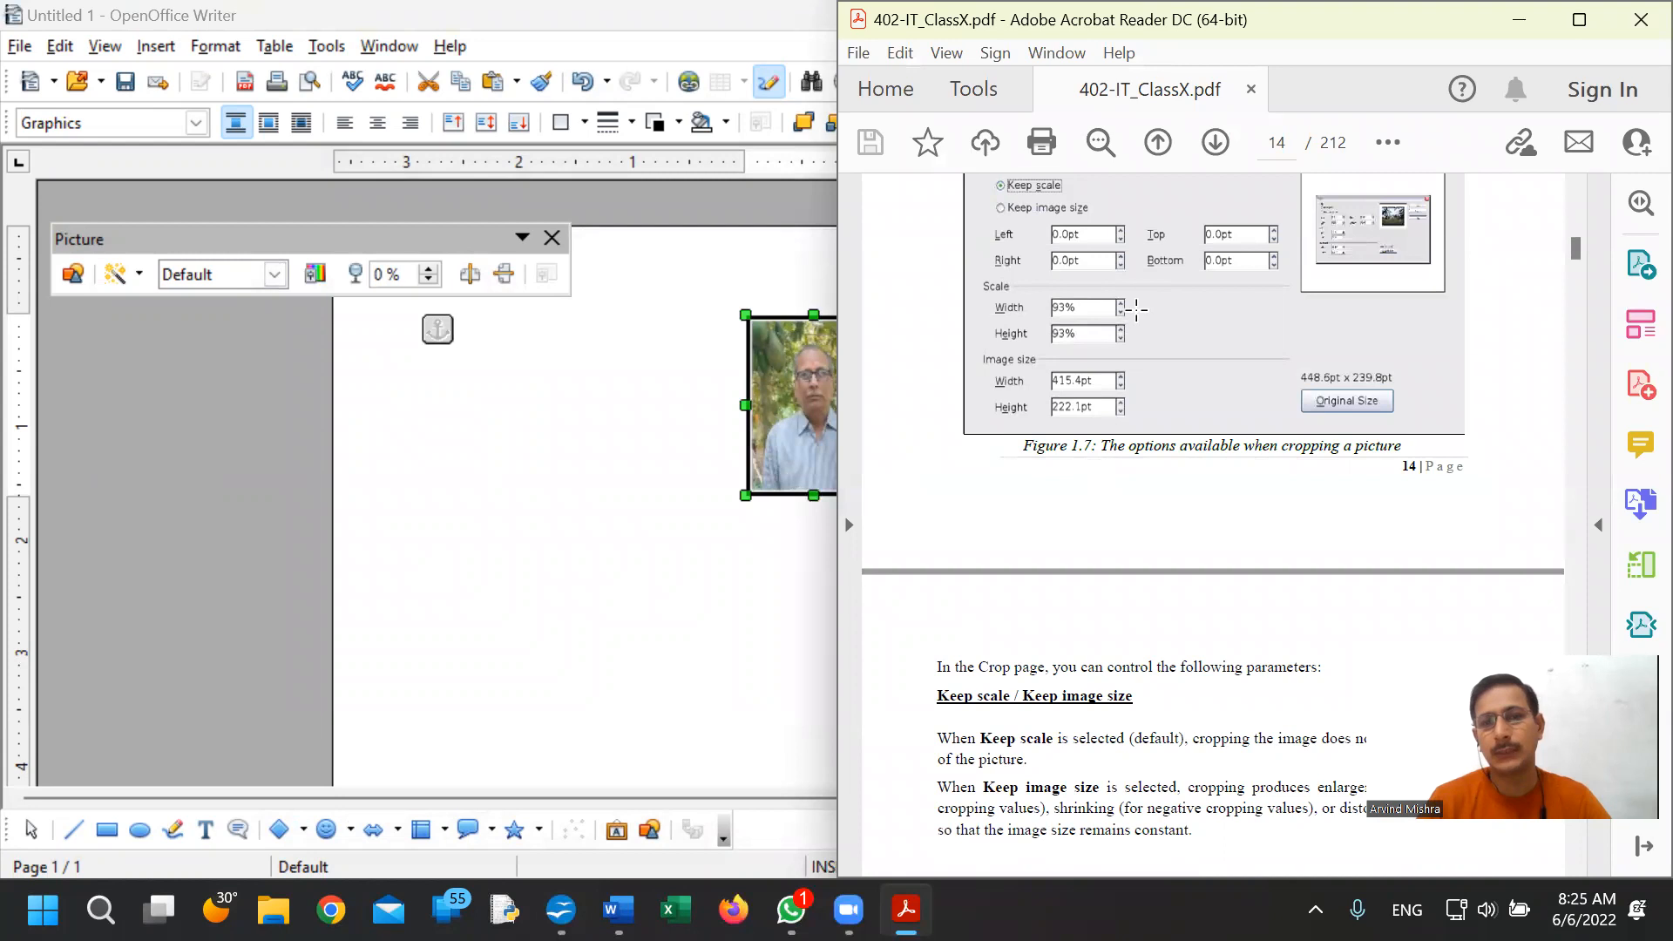
{"action": "scroll", "coordinate": [1099, 544], "scroll_direction": "down", "scroll_amount": 4}
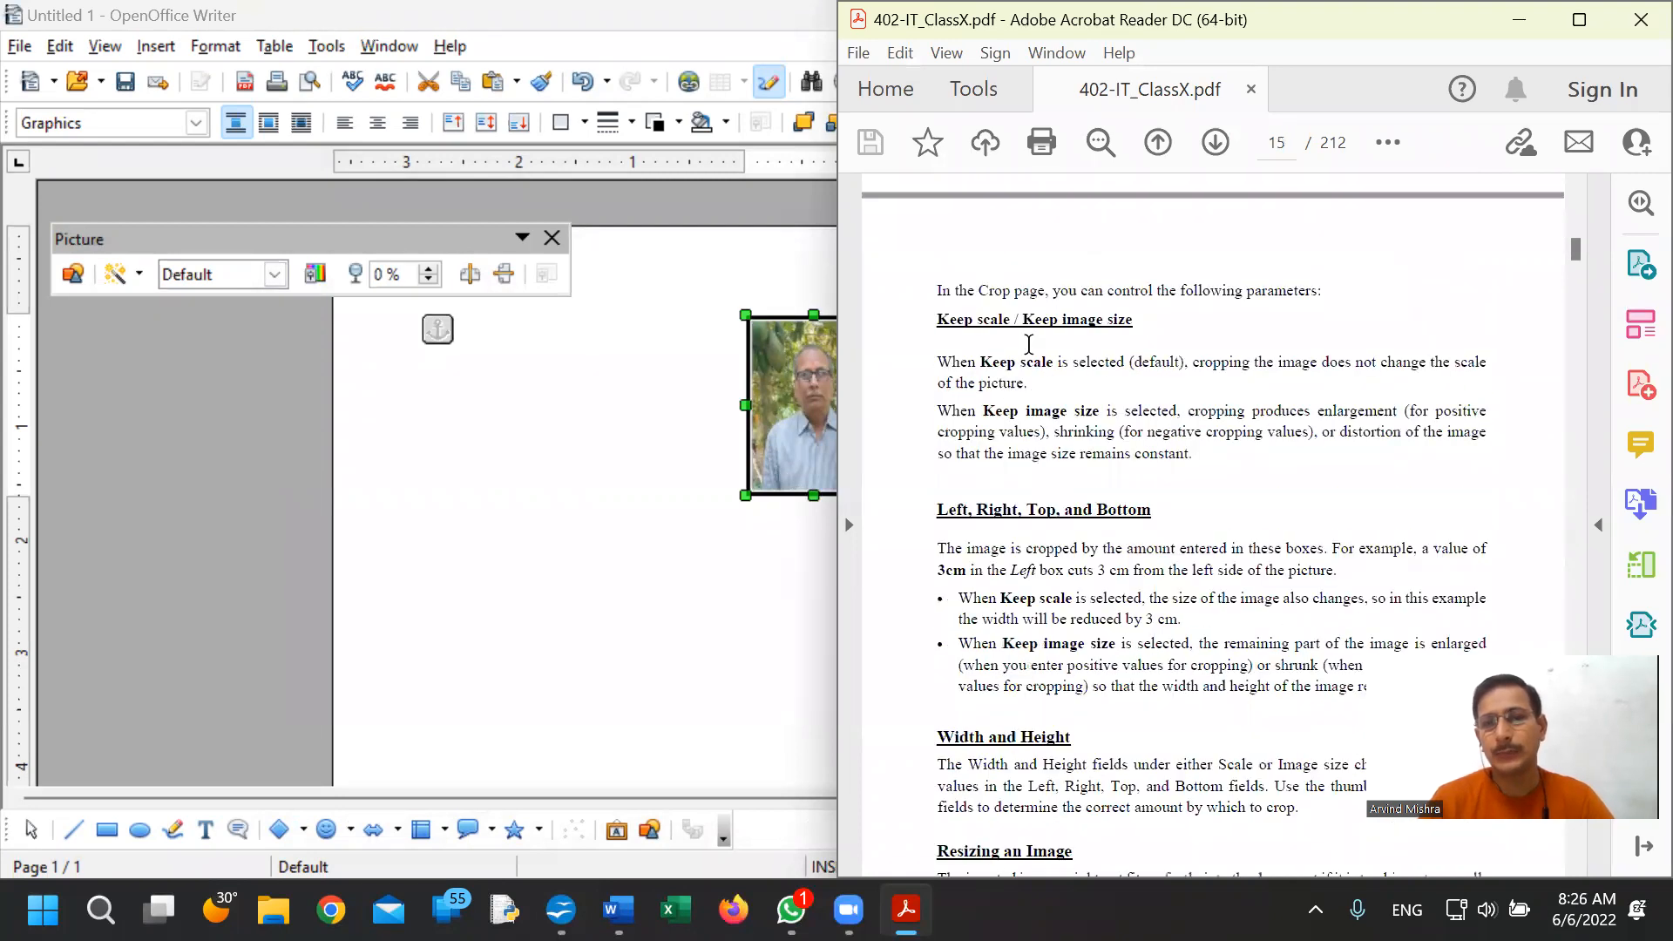
{"action": "scroll", "coordinate": [1089, 505], "scroll_direction": "down", "scroll_amount": 2}
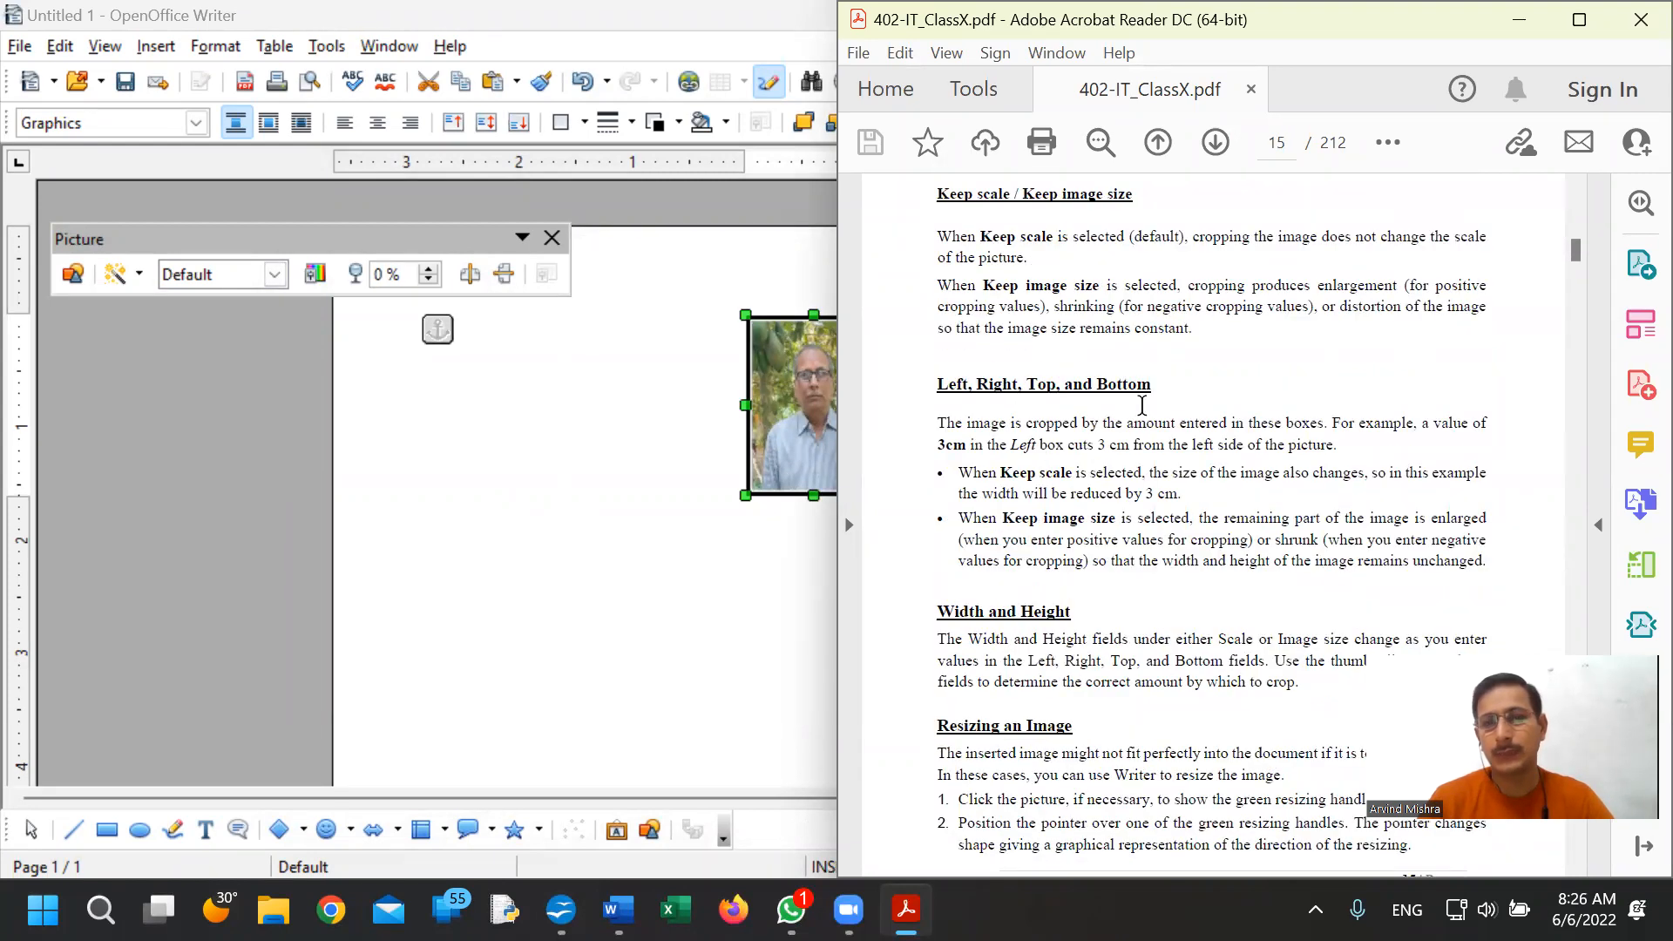
{"action": "scroll", "coordinate": [1112, 529], "scroll_direction": "down", "scroll_amount": 4}
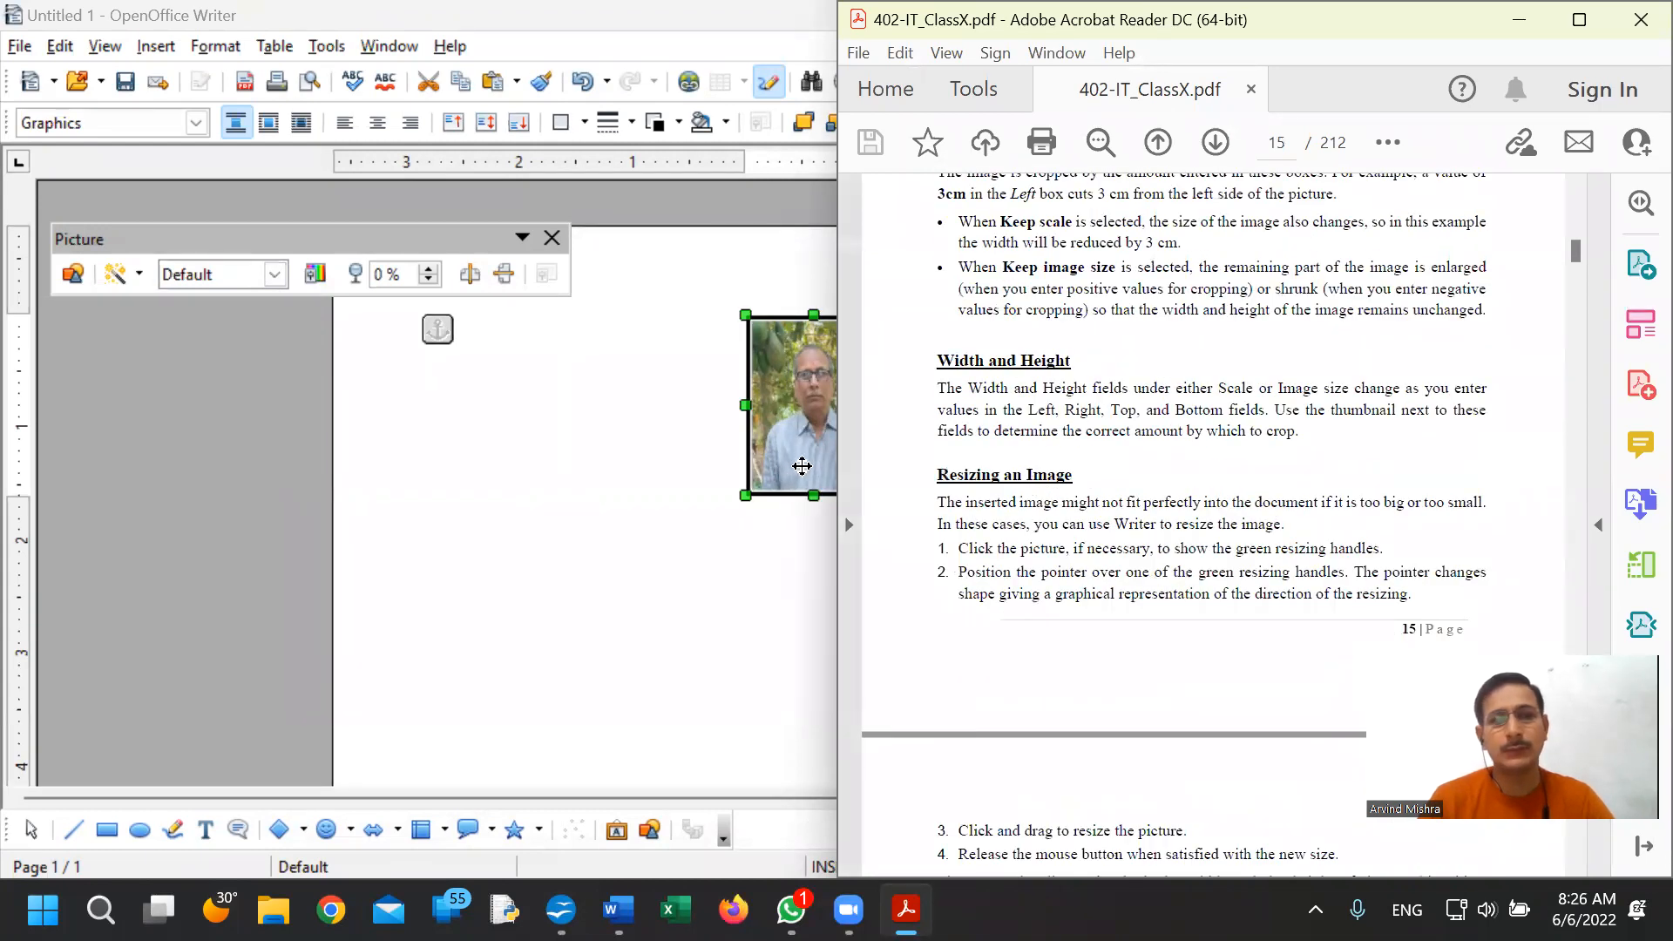
- Return to Writer and examine the bordered photo's crop amounts, scale and image size, closing its picture settings without changes
{"action": "left_click", "coordinate": [787, 422]}
{"action": "double_click", "coordinate": [815, 422]}
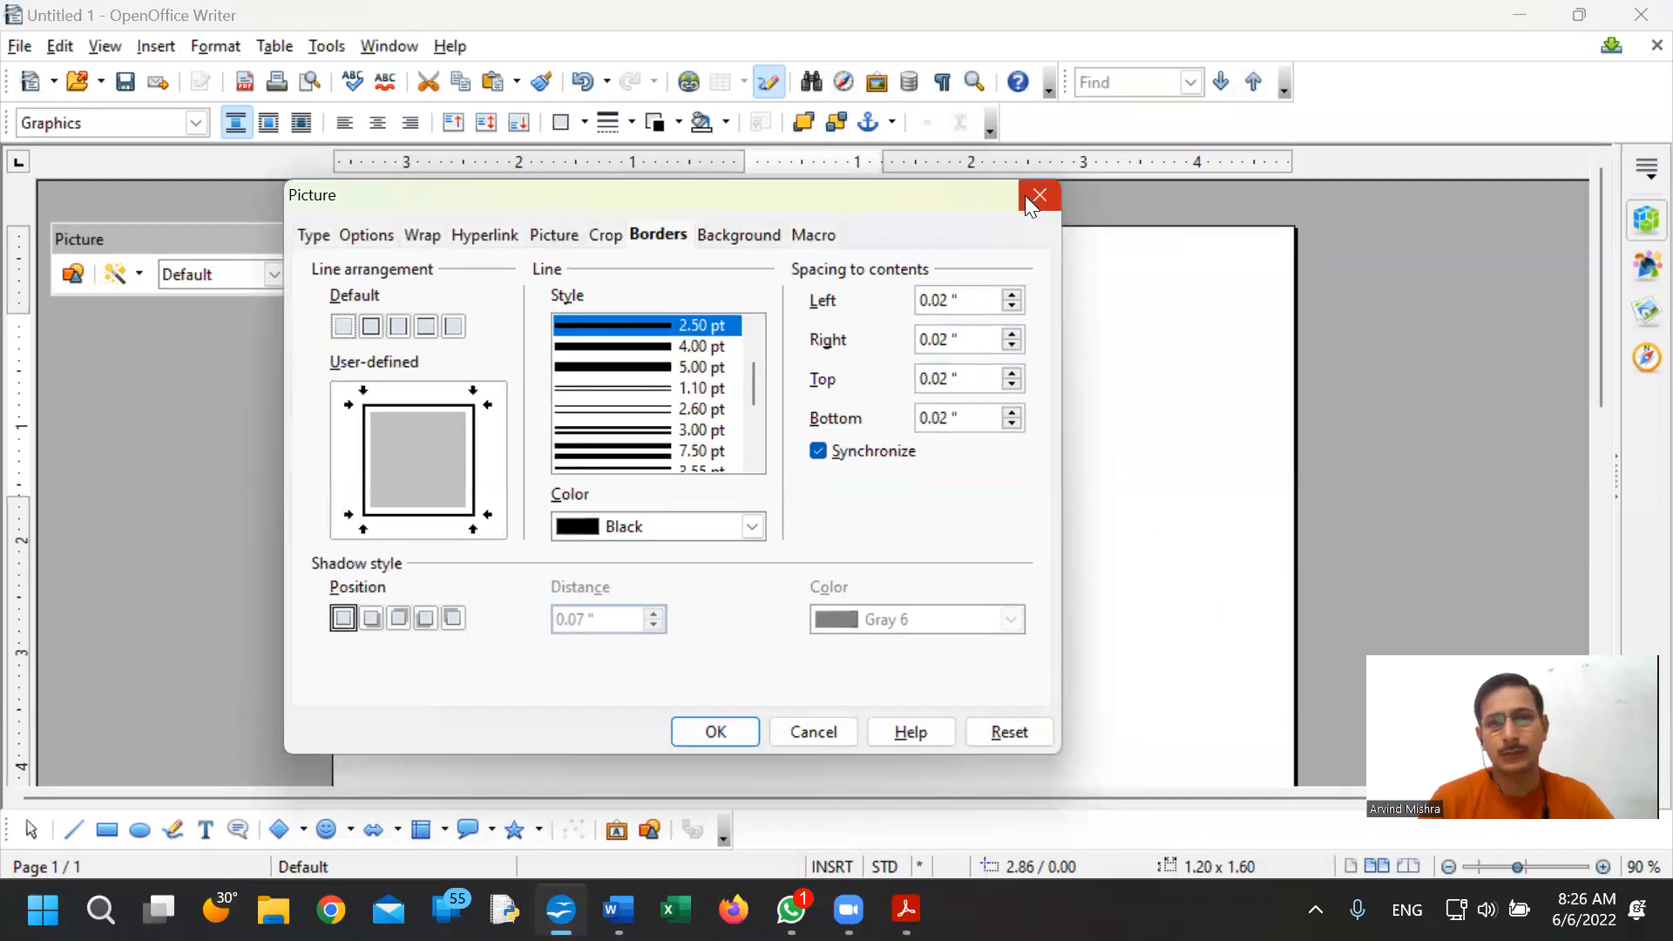
{"action": "left_click", "coordinate": [560, 240]}
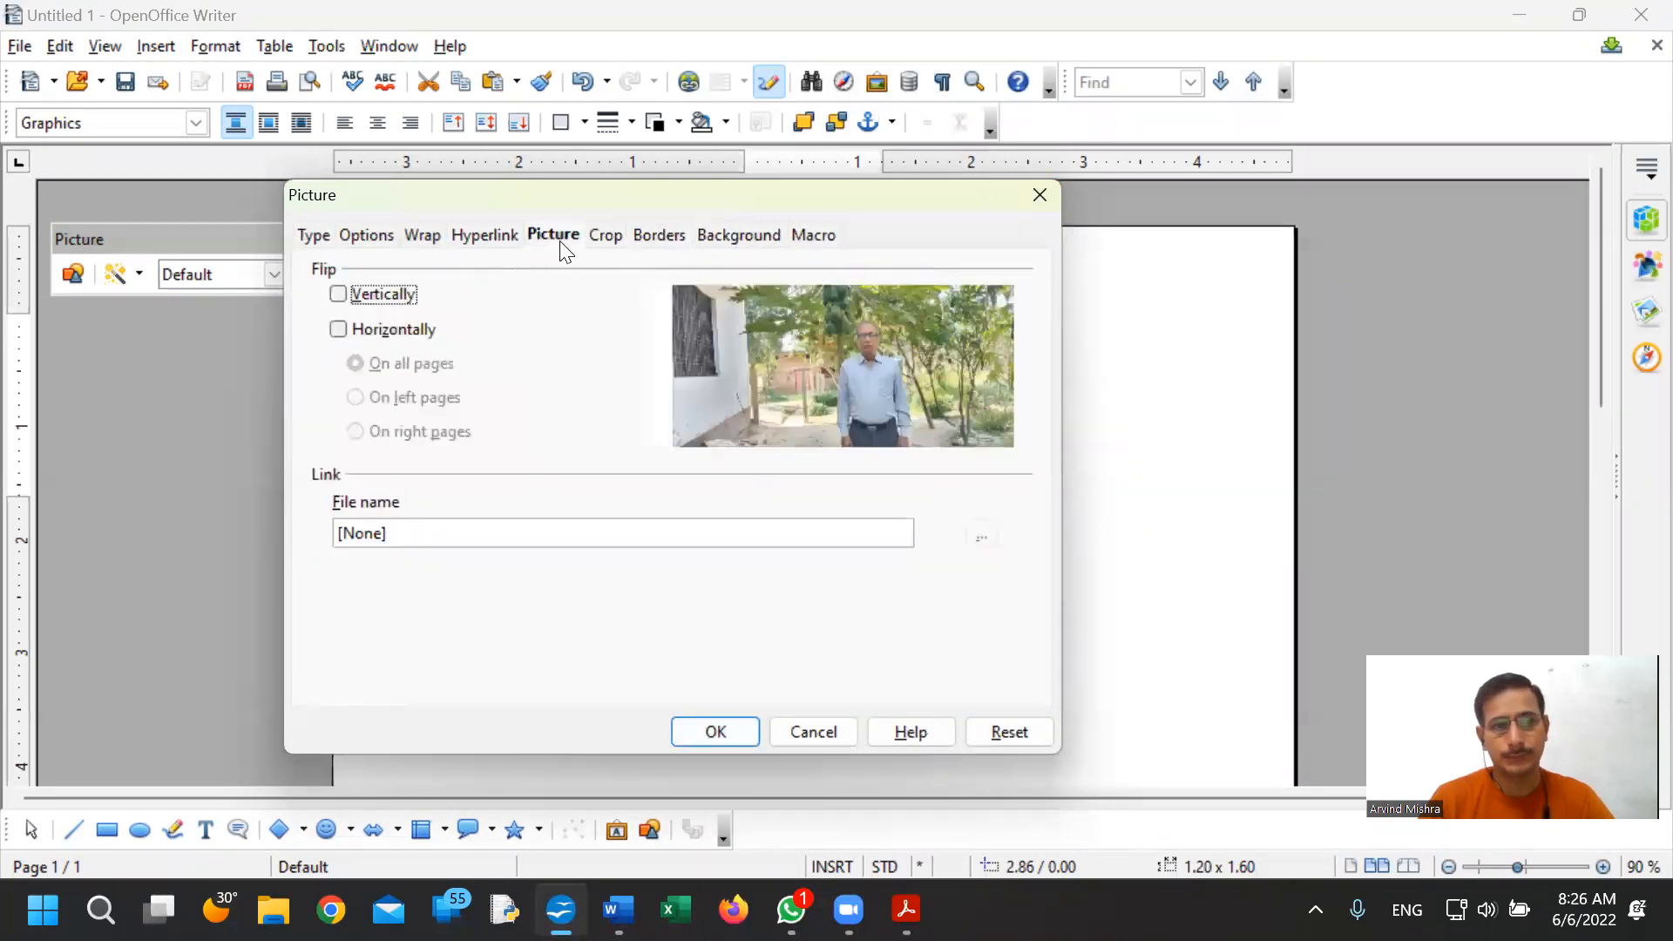
{"action": "left_click", "coordinate": [615, 237]}
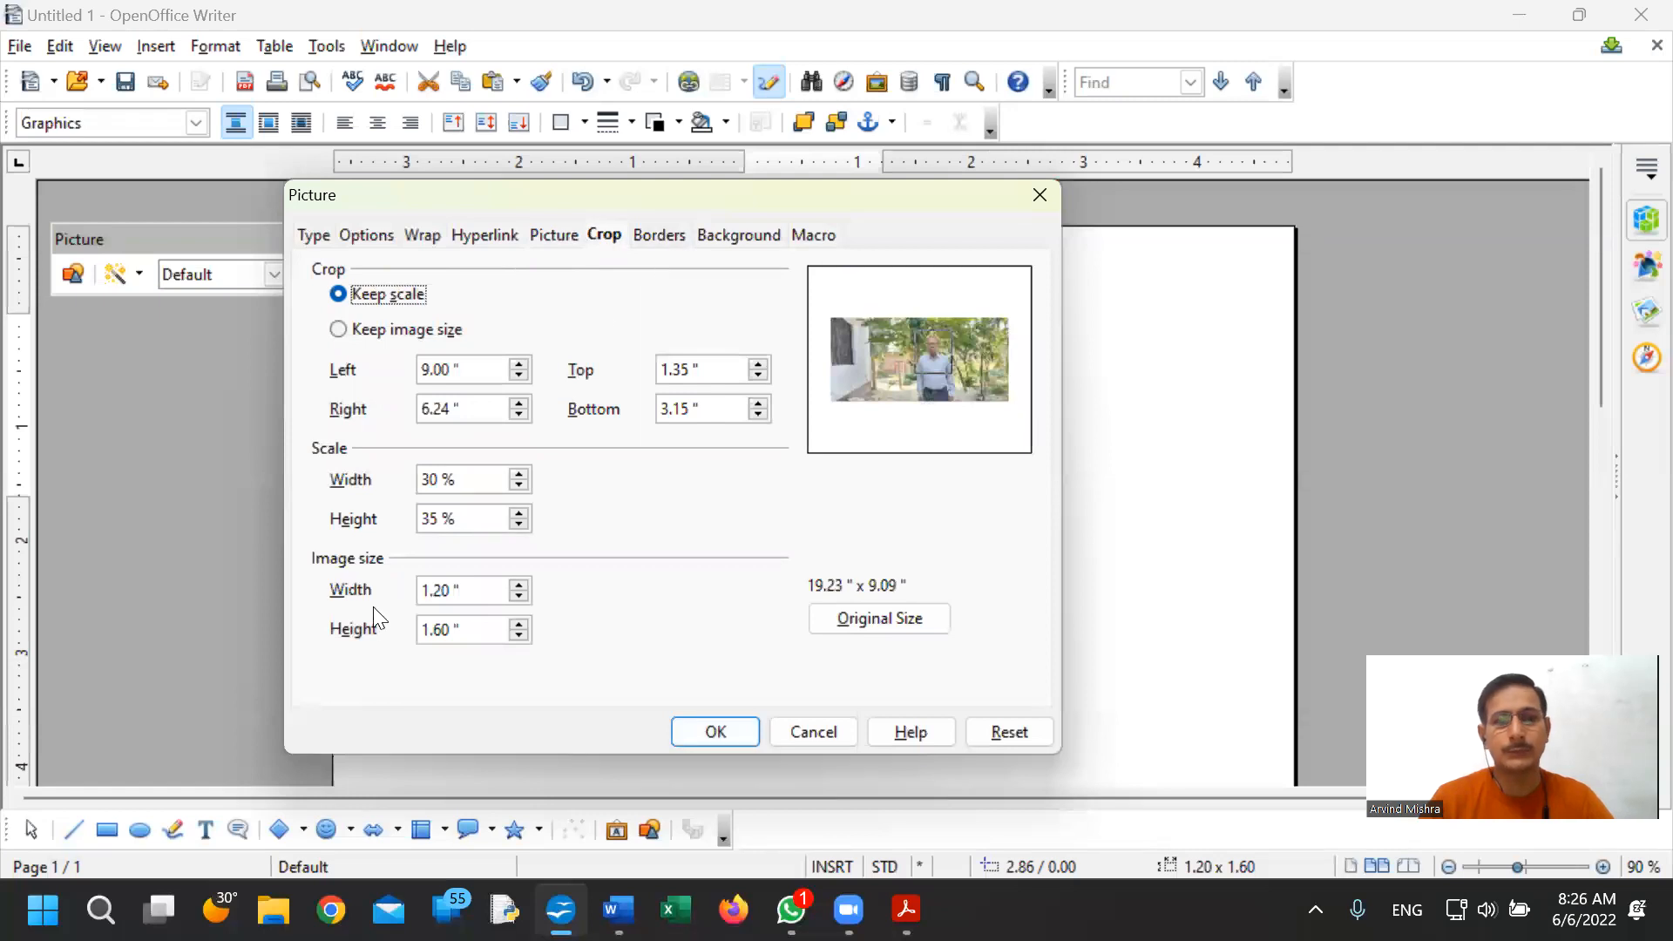
{"action": "left_click", "coordinate": [429, 589]}
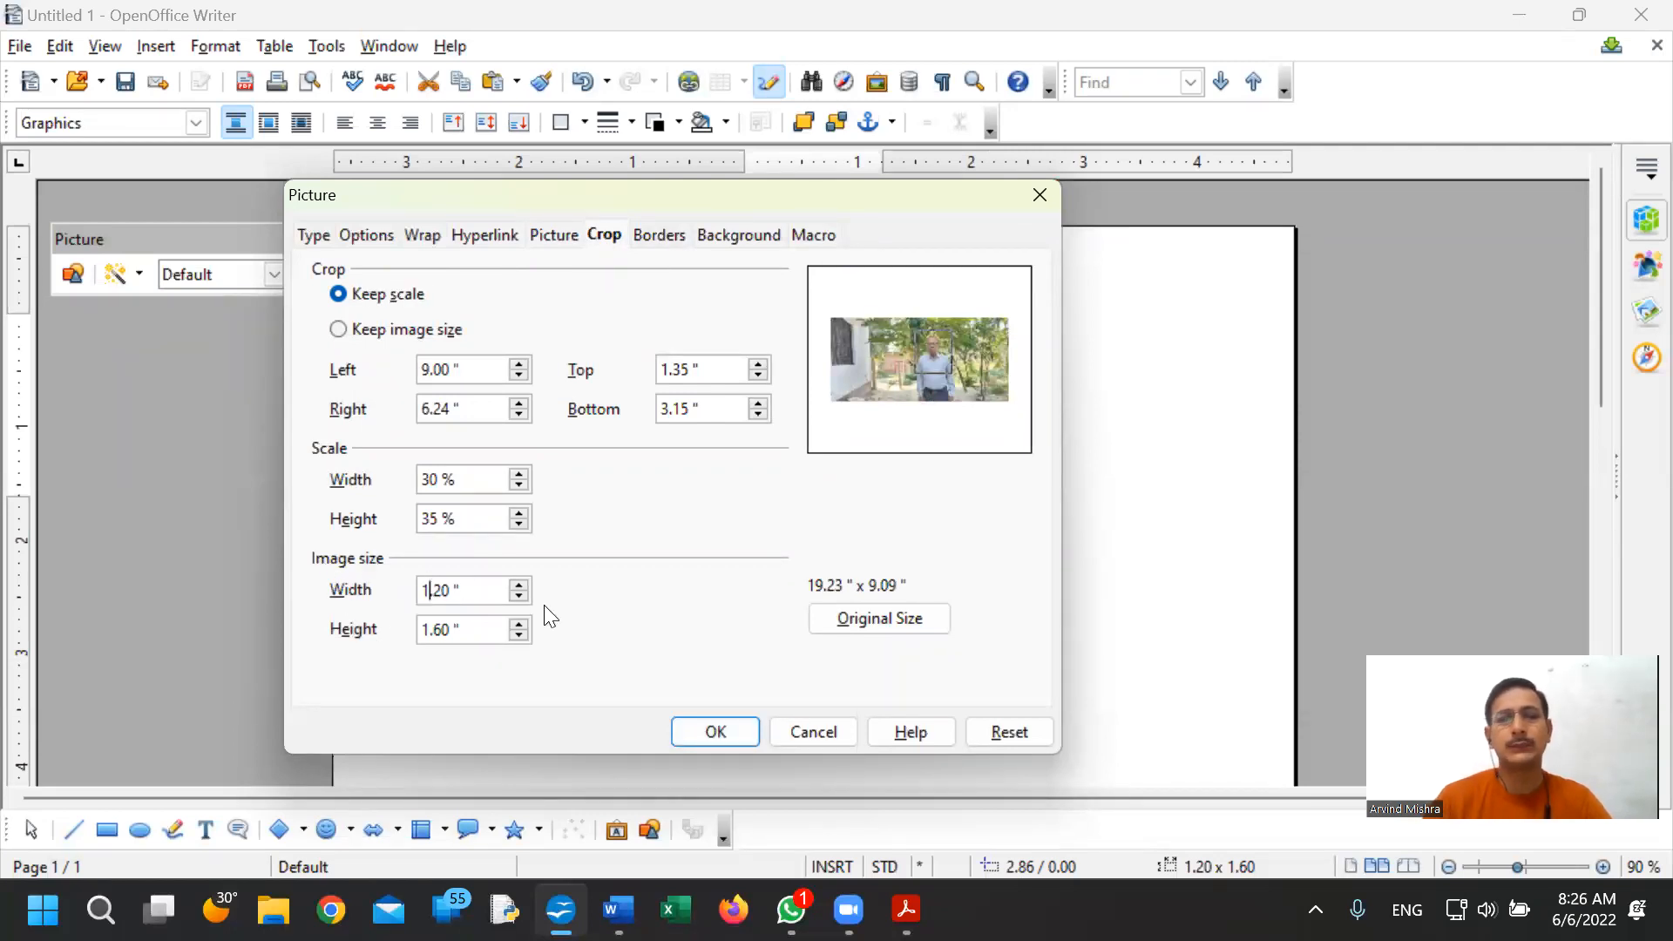
{"action": "left_click", "coordinate": [713, 732]}
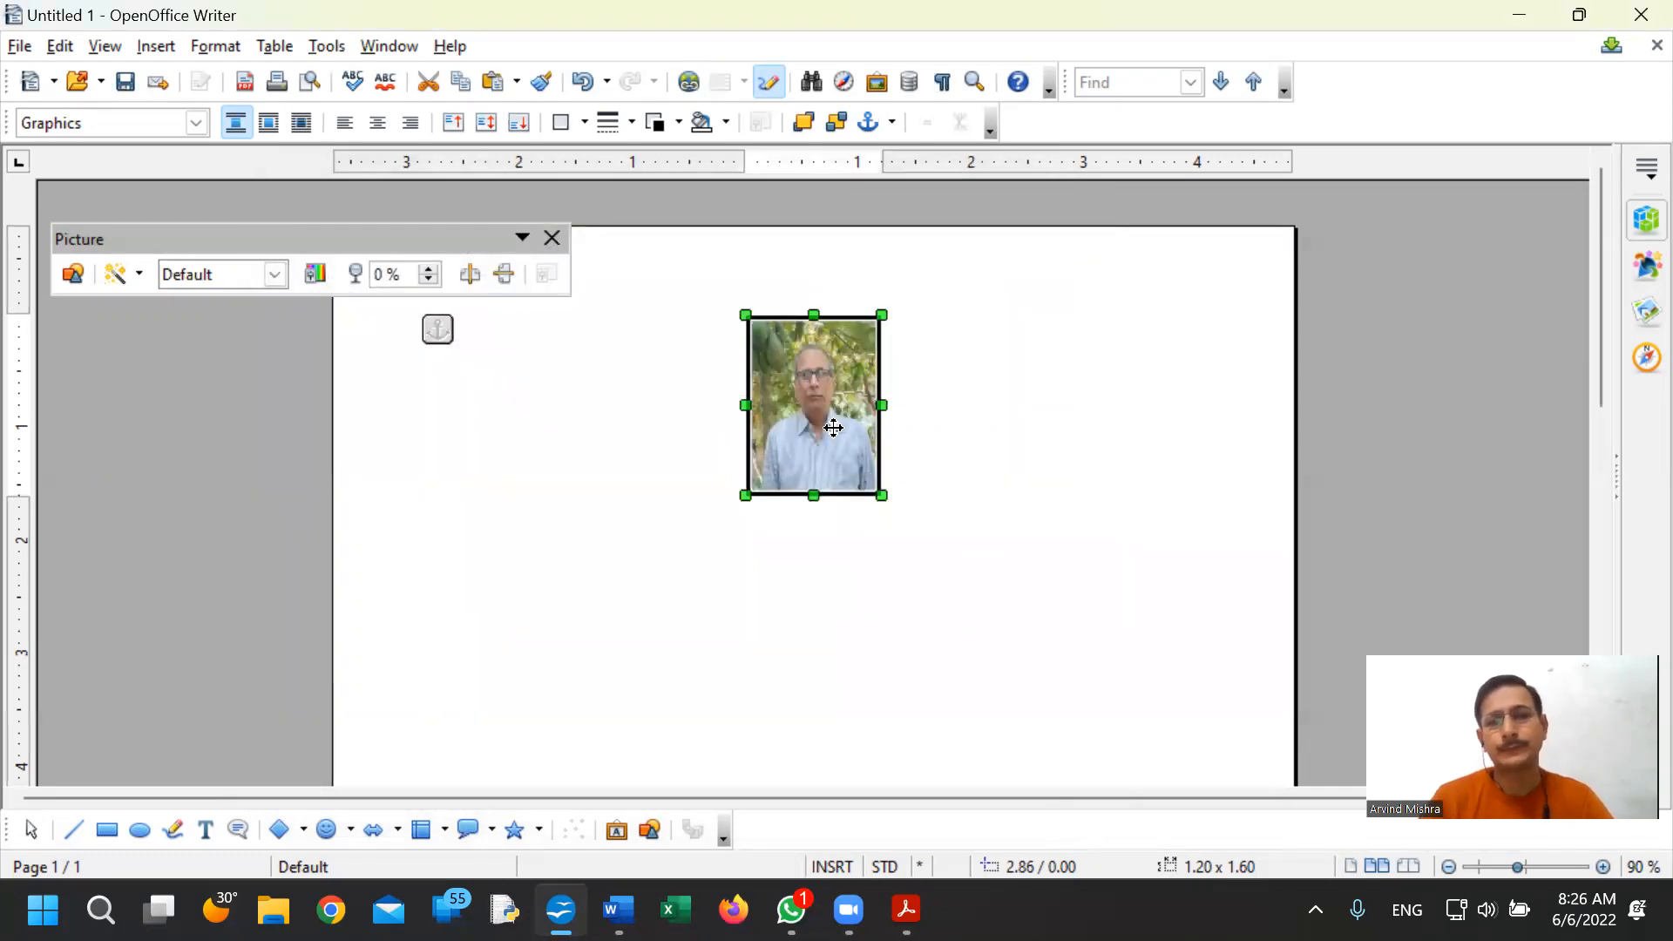
- Read the PDF textbook's sections on resizing an image and rotating a picture, and minimize the reader
{"action": "left_click", "coordinate": [906, 910]}
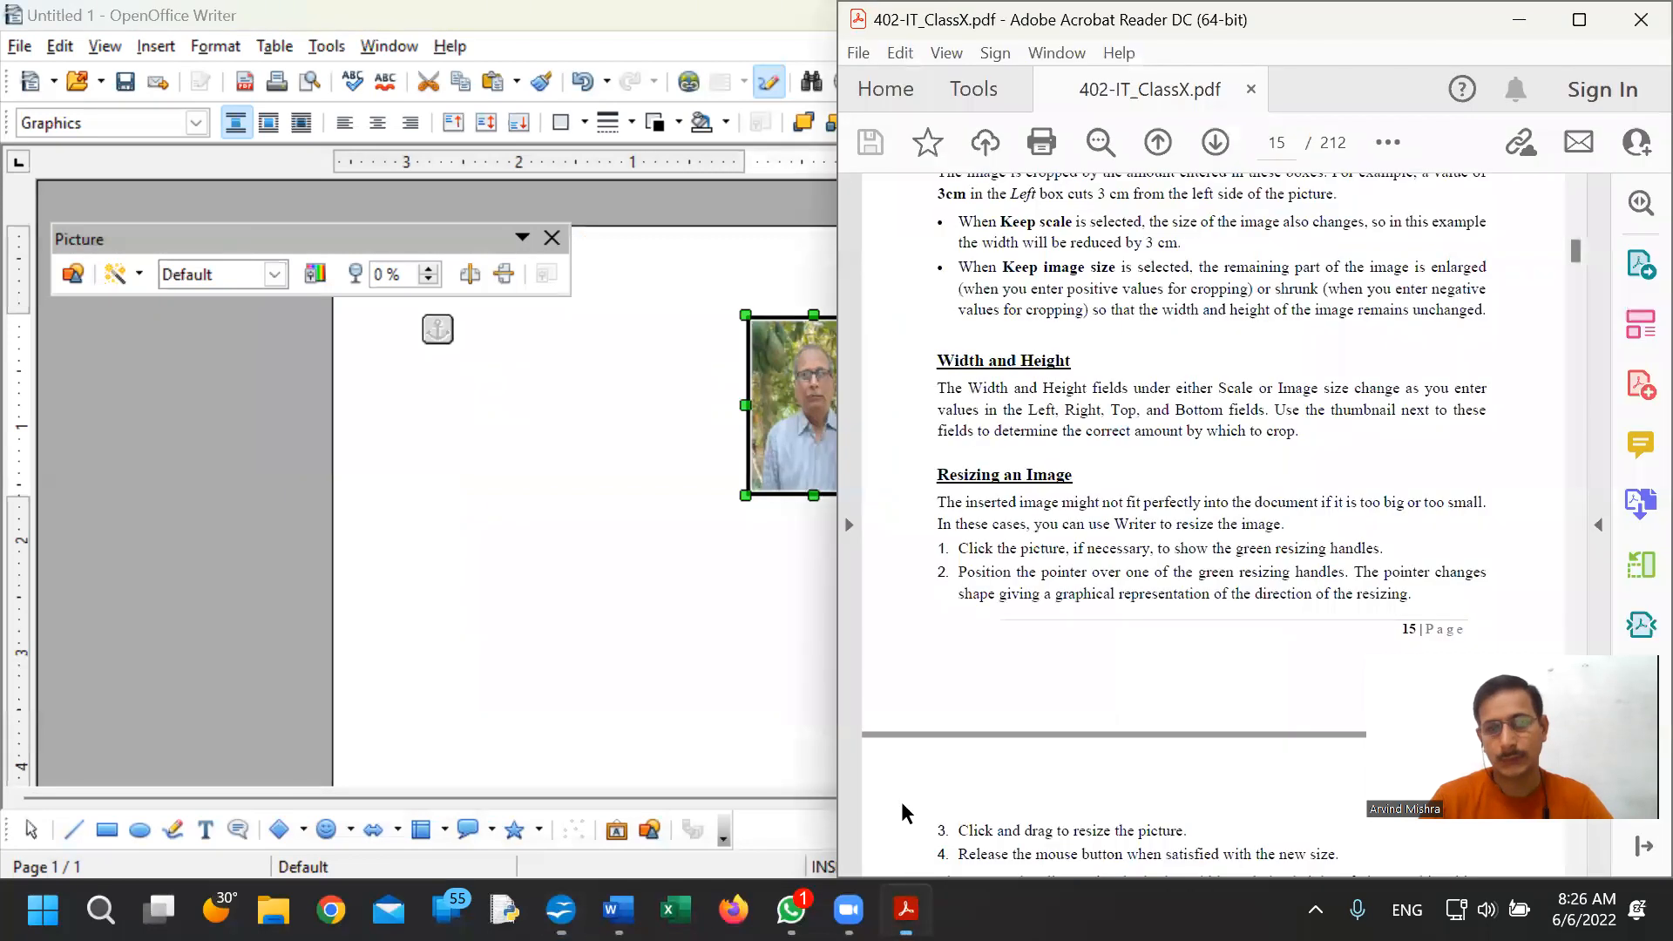
{"action": "scroll", "coordinate": [1182, 567], "scroll_direction": "down", "scroll_amount": 6}
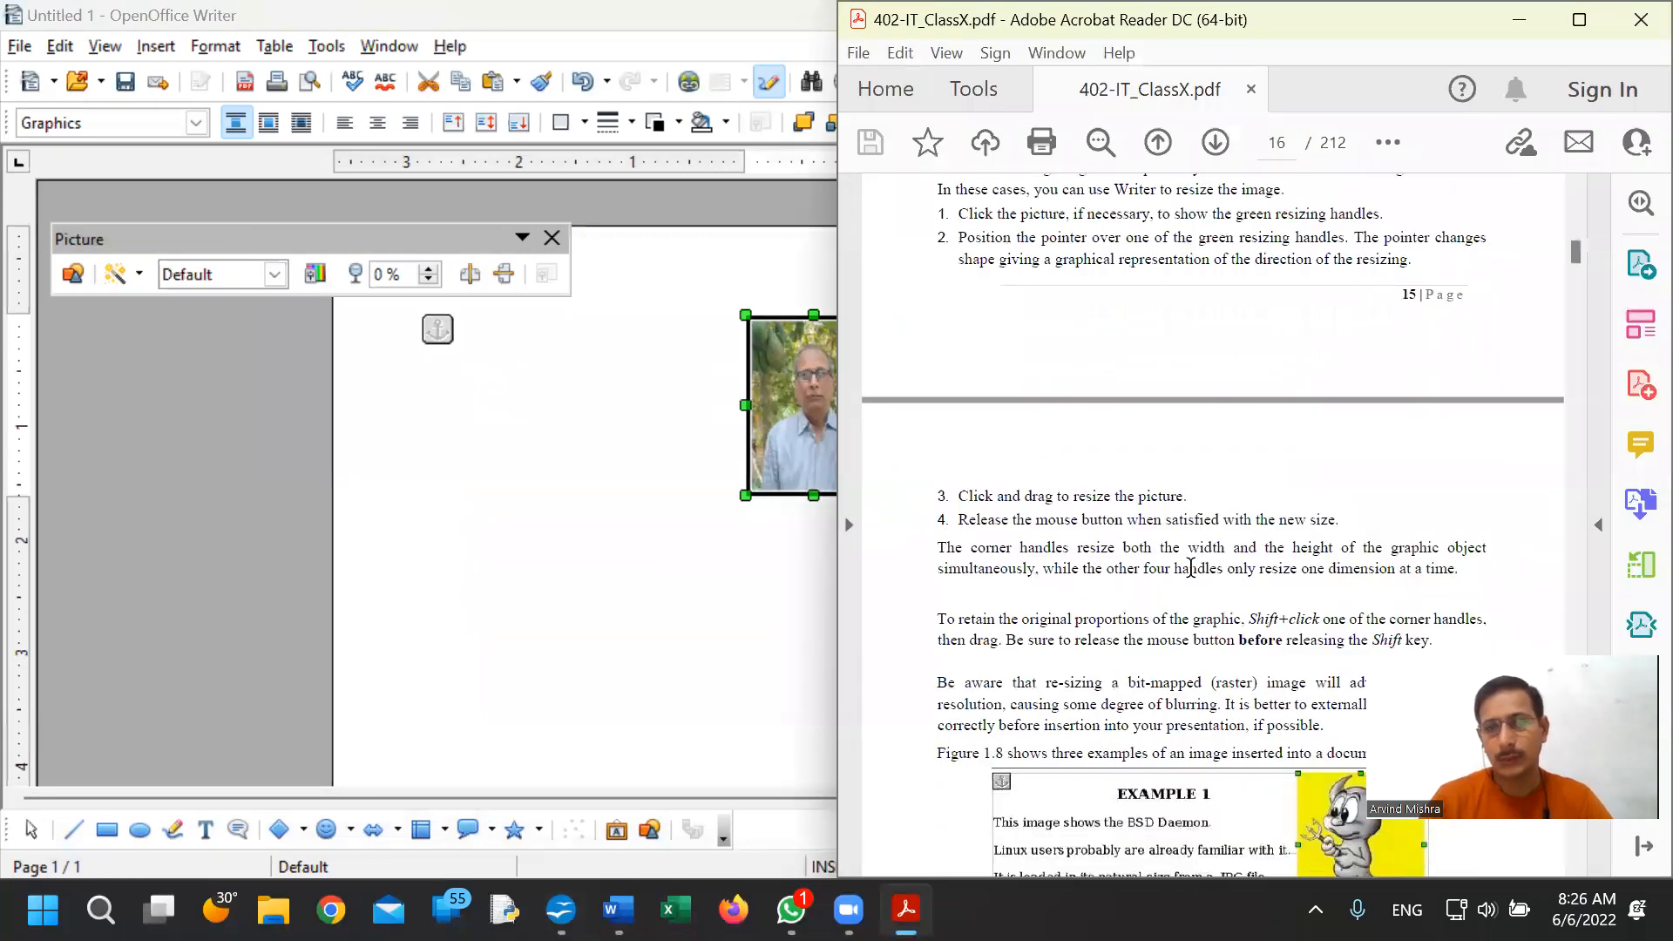
{"action": "scroll", "coordinate": [1192, 567], "scroll_direction": "down", "scroll_amount": 8}
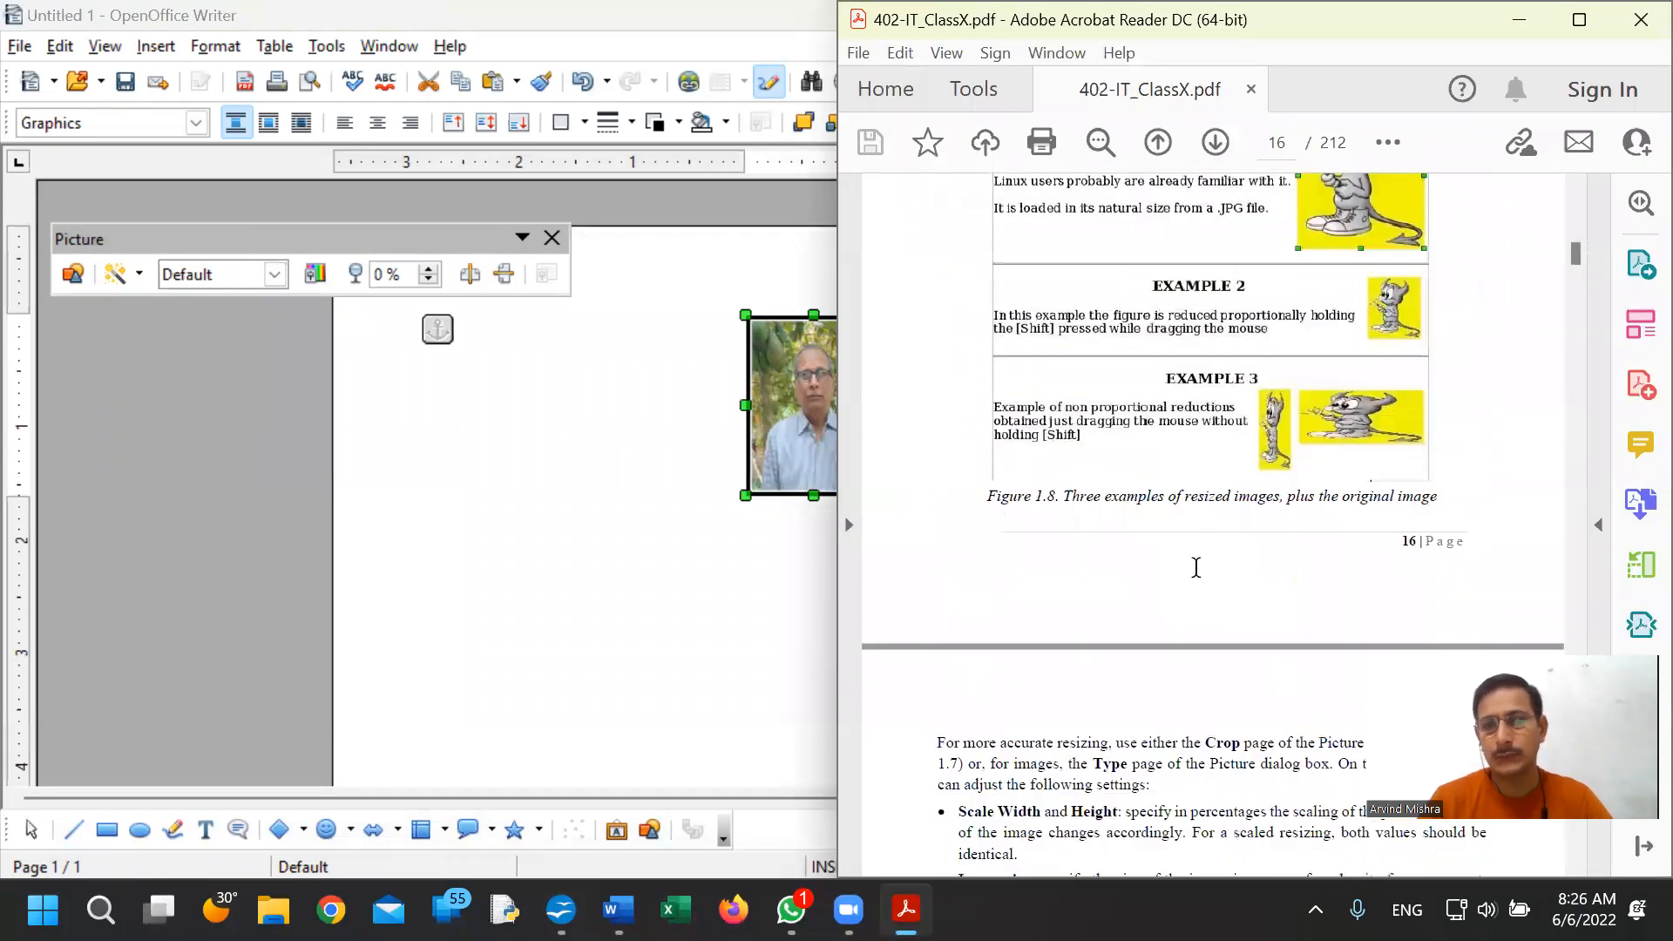
{"action": "scroll", "coordinate": [1198, 559], "scroll_direction": "down", "scroll_amount": 10}
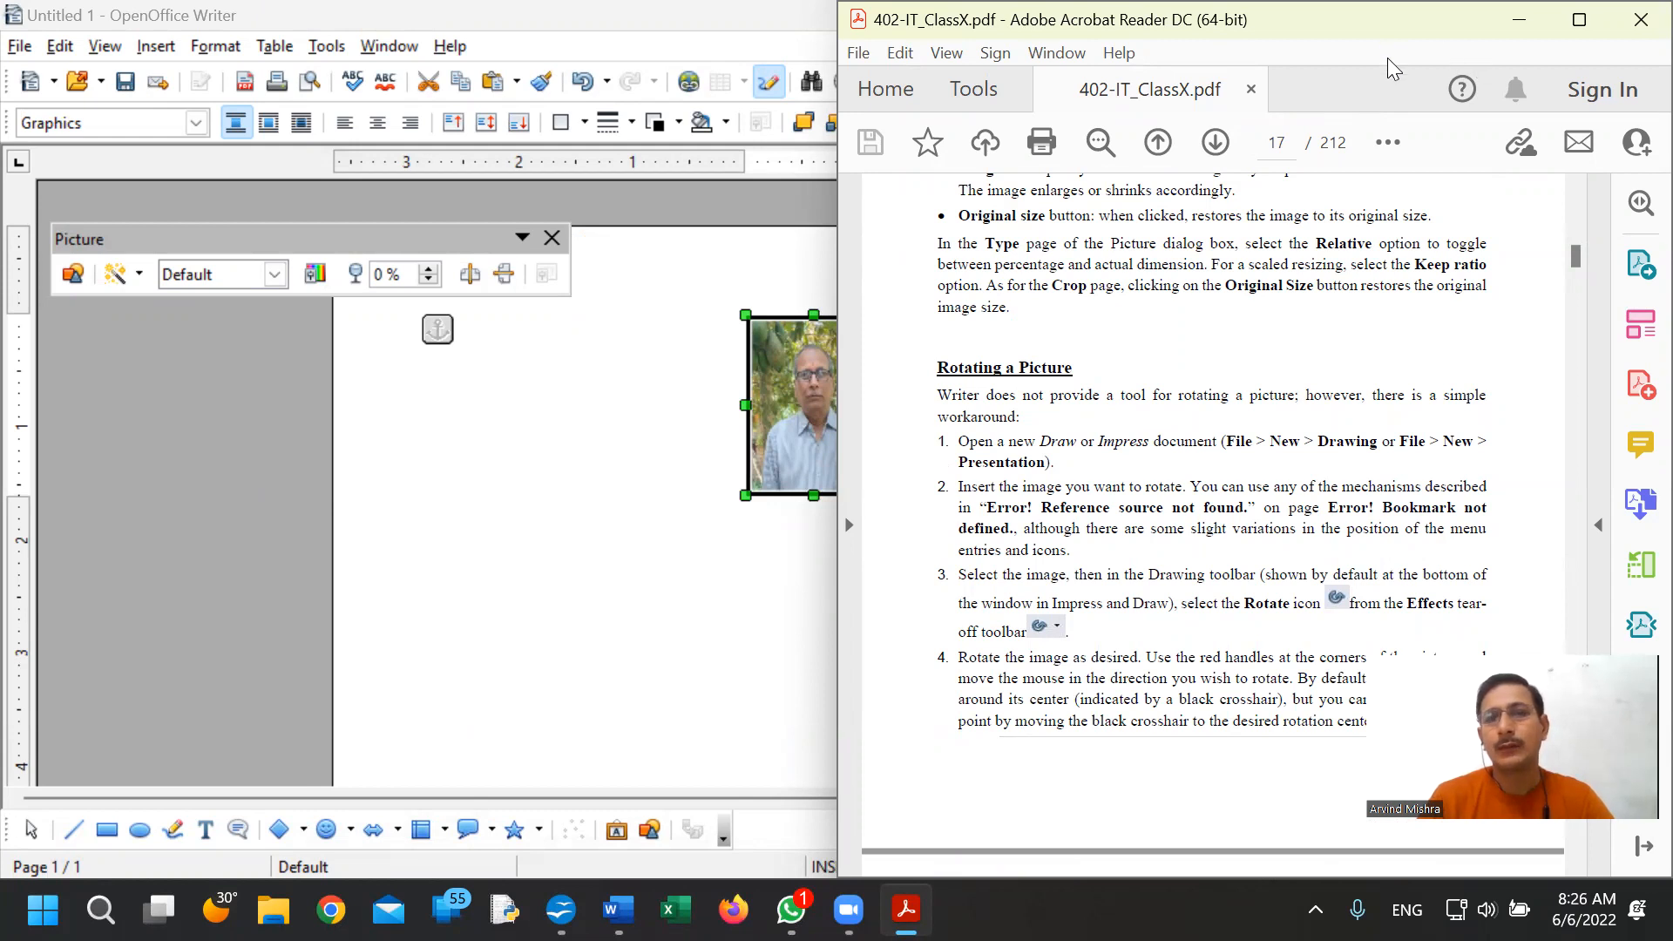
{"action": "left_click", "coordinate": [1521, 32]}
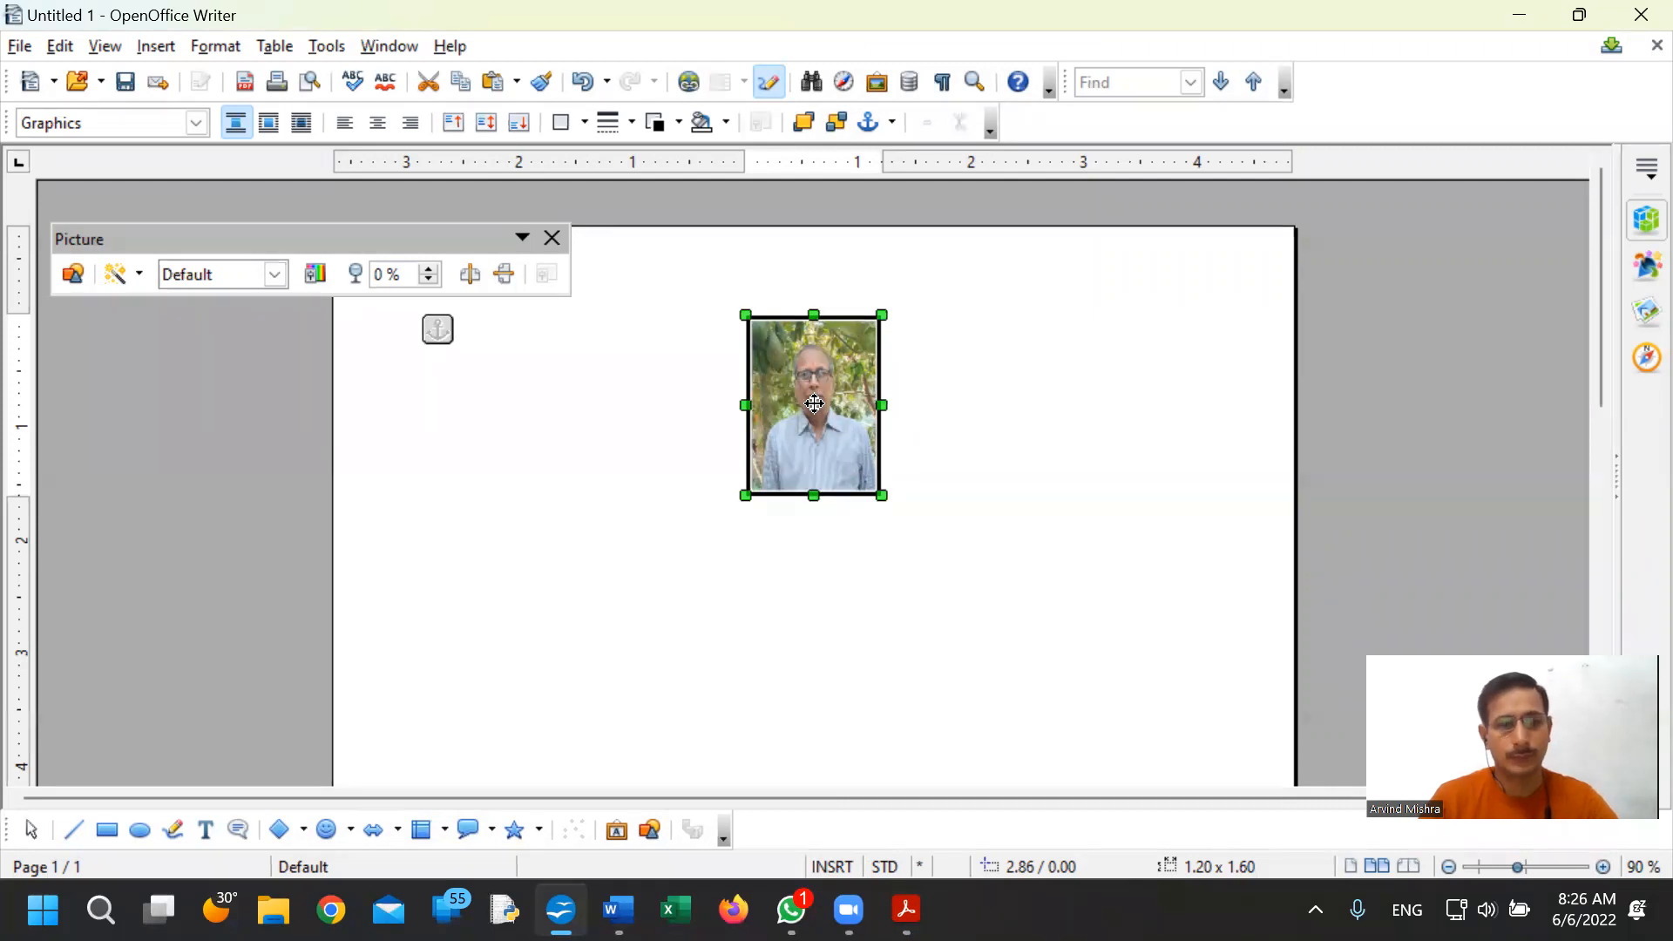
- Undo the border formatting of the photo, redo it, and deselect the photo
{"action": "key", "text": "ctrl+z"}
{"action": "key", "text": "ctrl+z"}
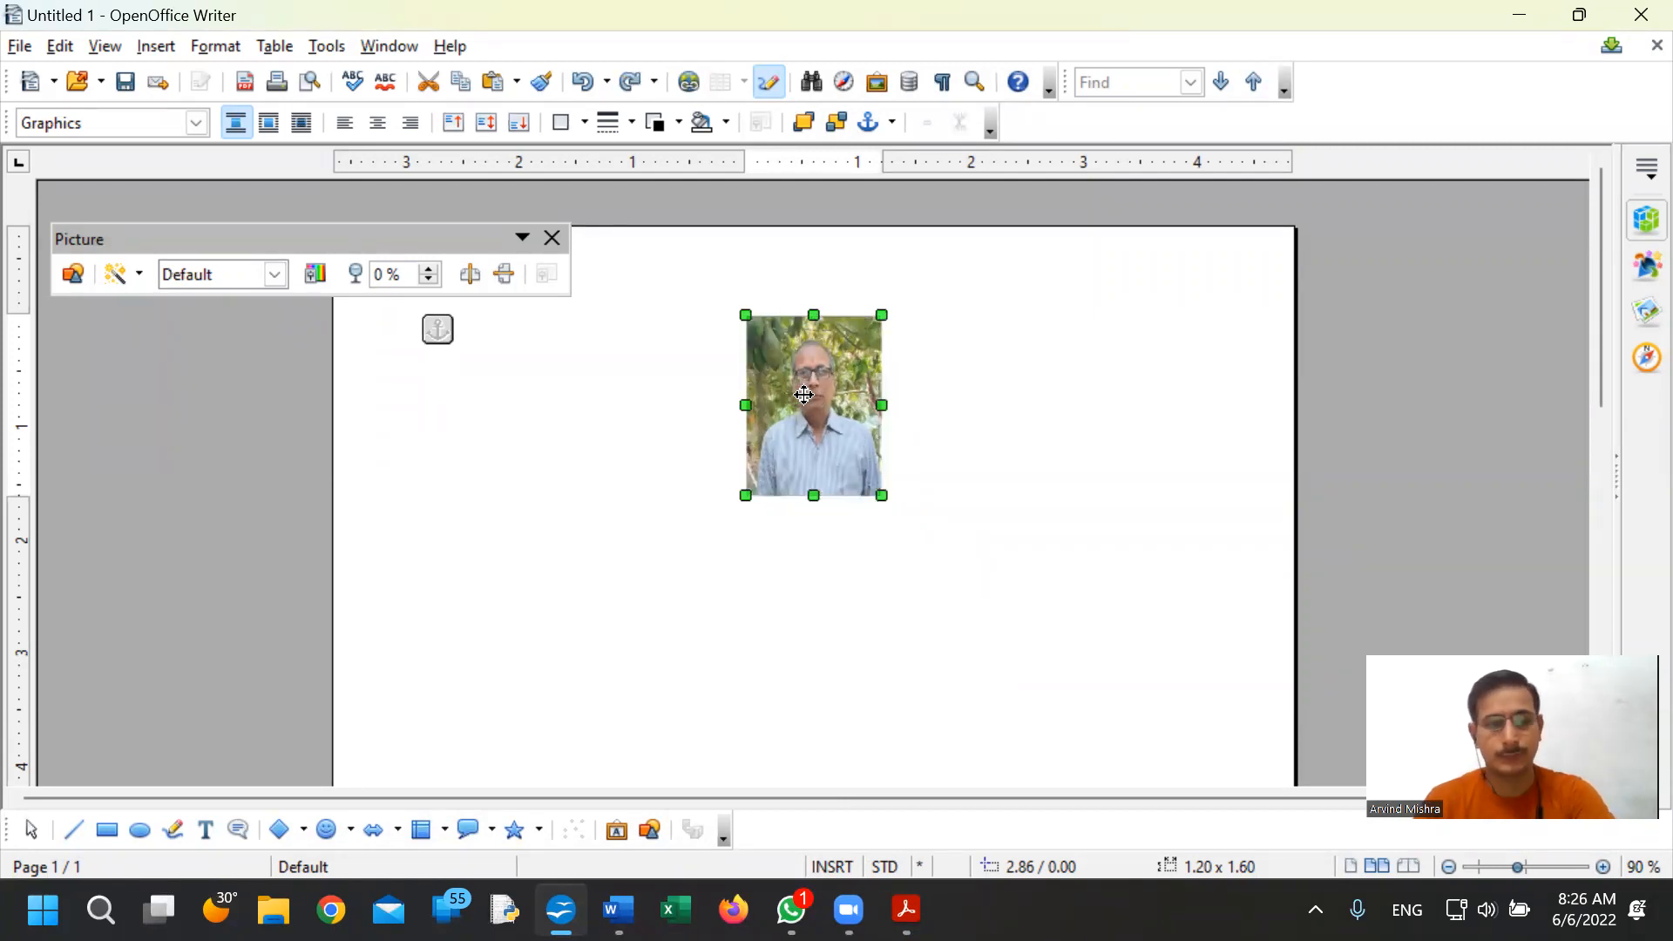
{"action": "key", "text": "ctrl+y"}
{"action": "key", "text": "ctrl+y"}
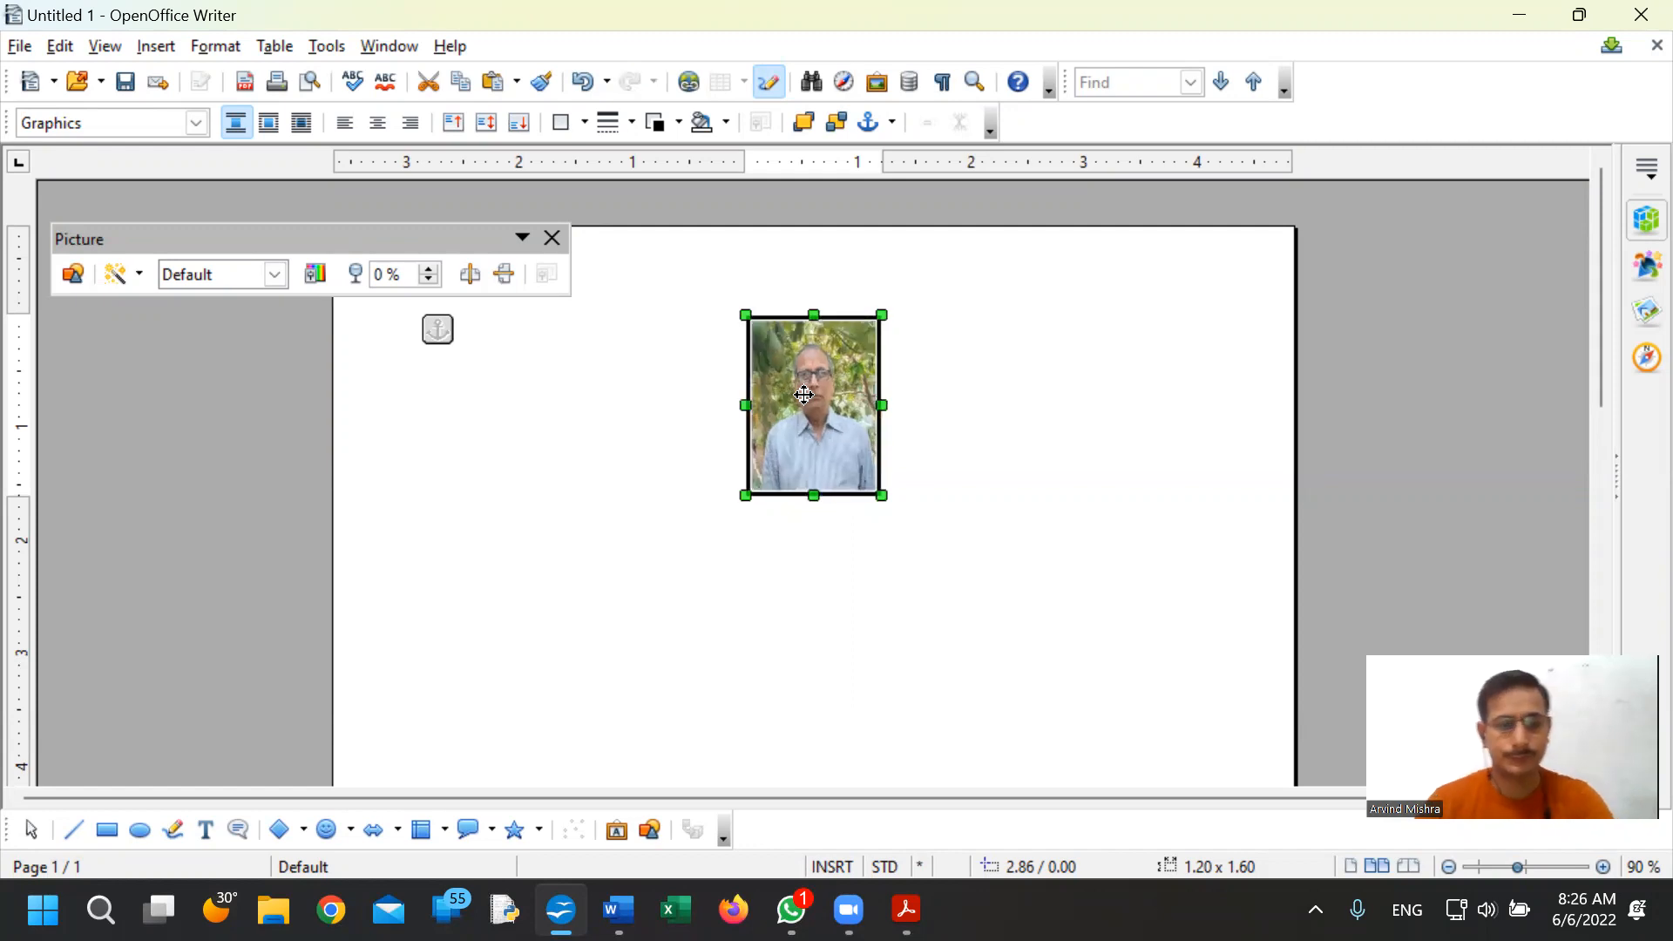
{"action": "left_click", "coordinate": [860, 645]}
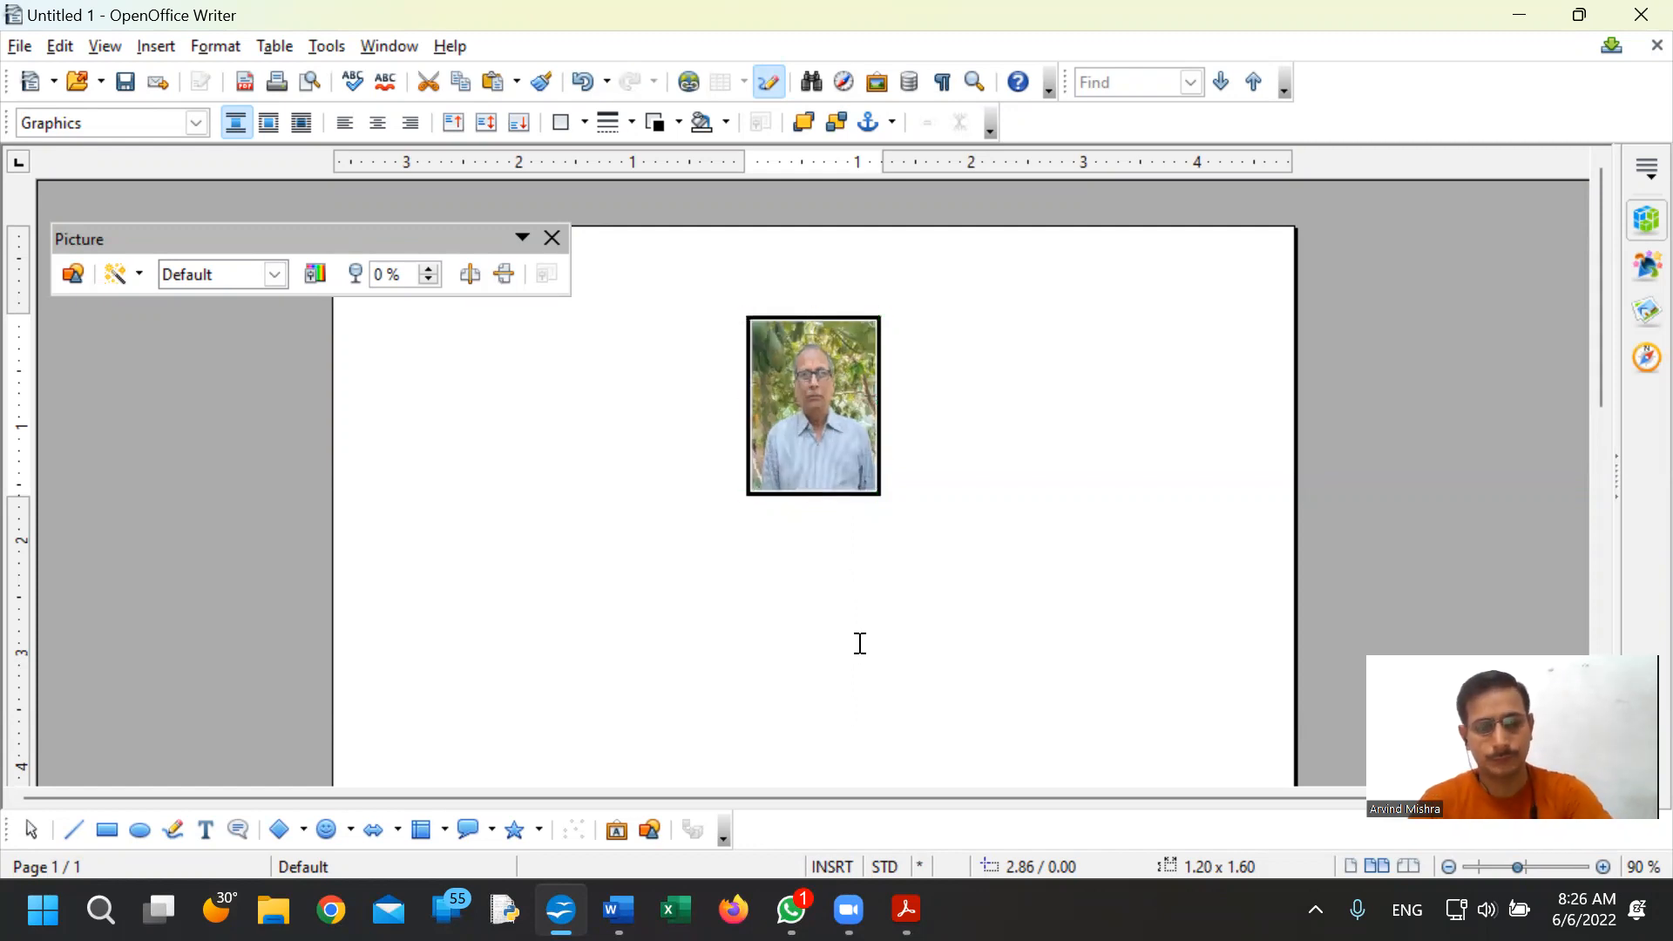
- Place a copy of the bordered photo slightly below the original, overlapping it, and undo the copy
{"action": "left_click", "coordinate": [839, 487]}
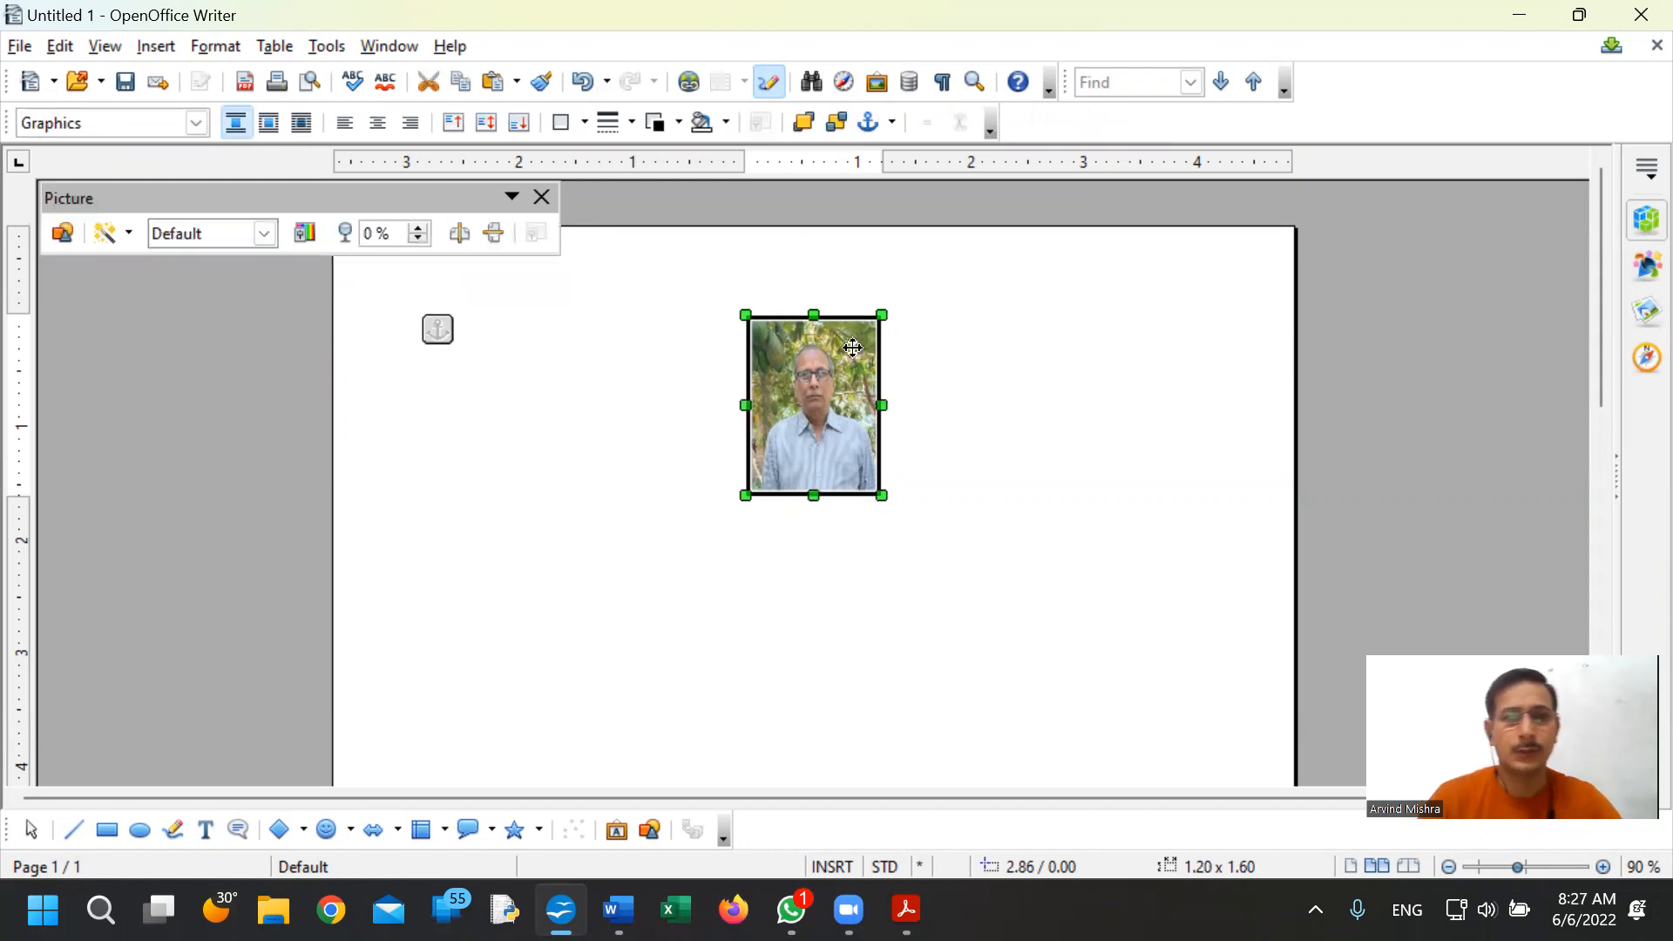
{"action": "left_click_drag", "start_coordinate": [819, 482], "coordinate": [814, 494]}
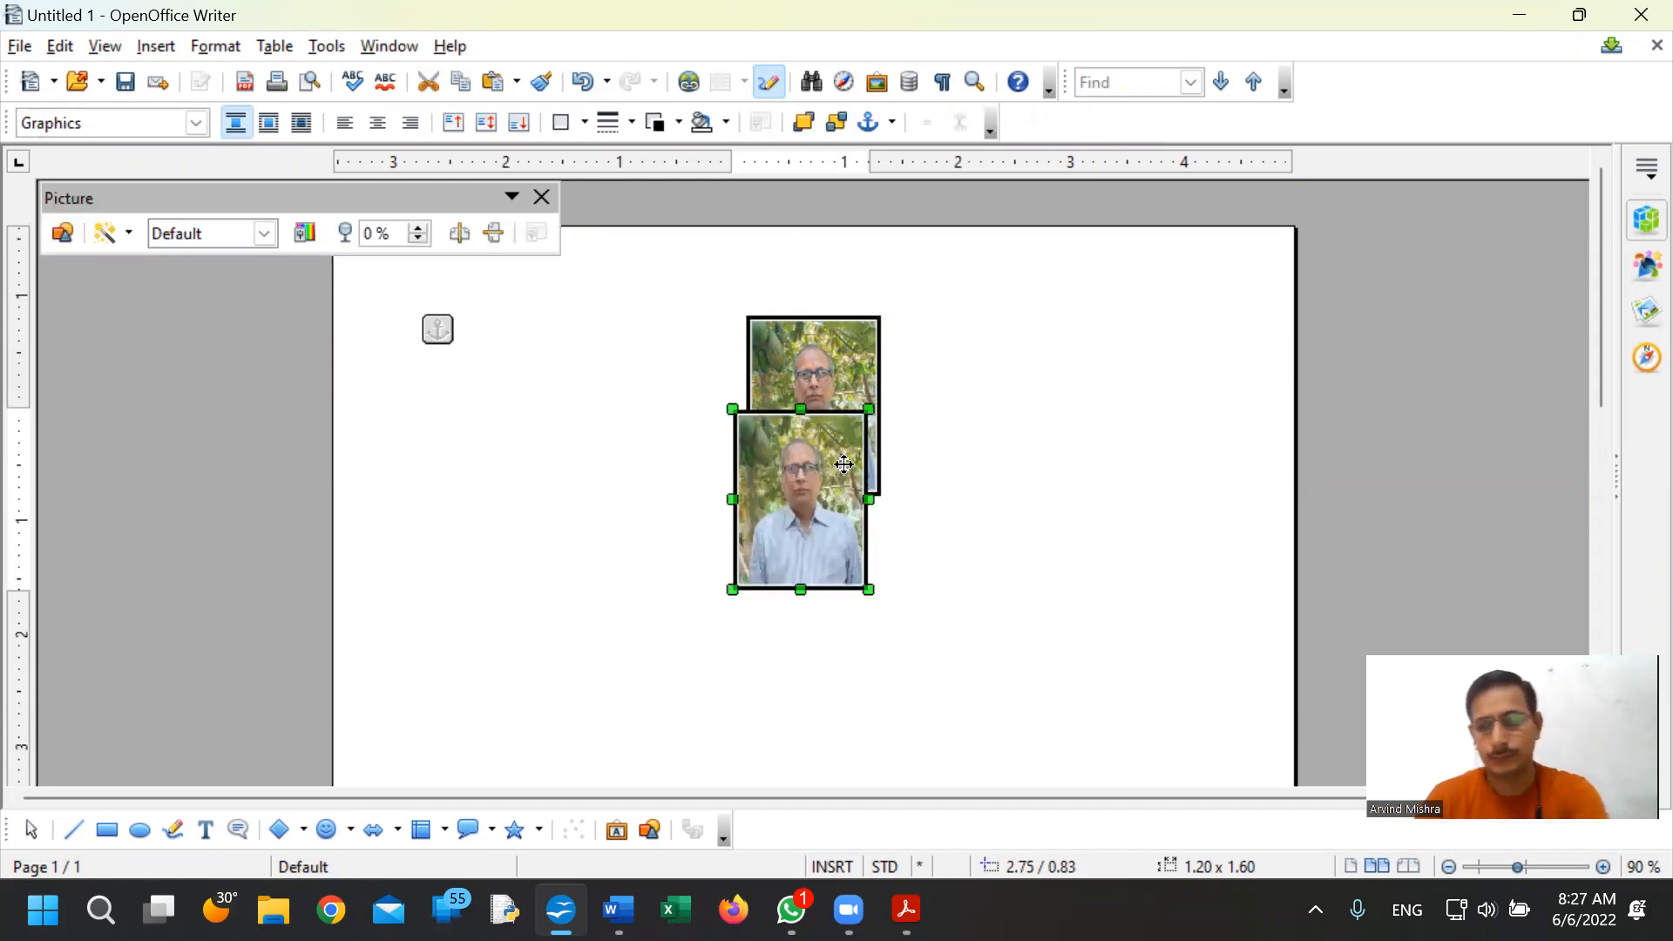
{"action": "key", "text": "ctrl+z"}
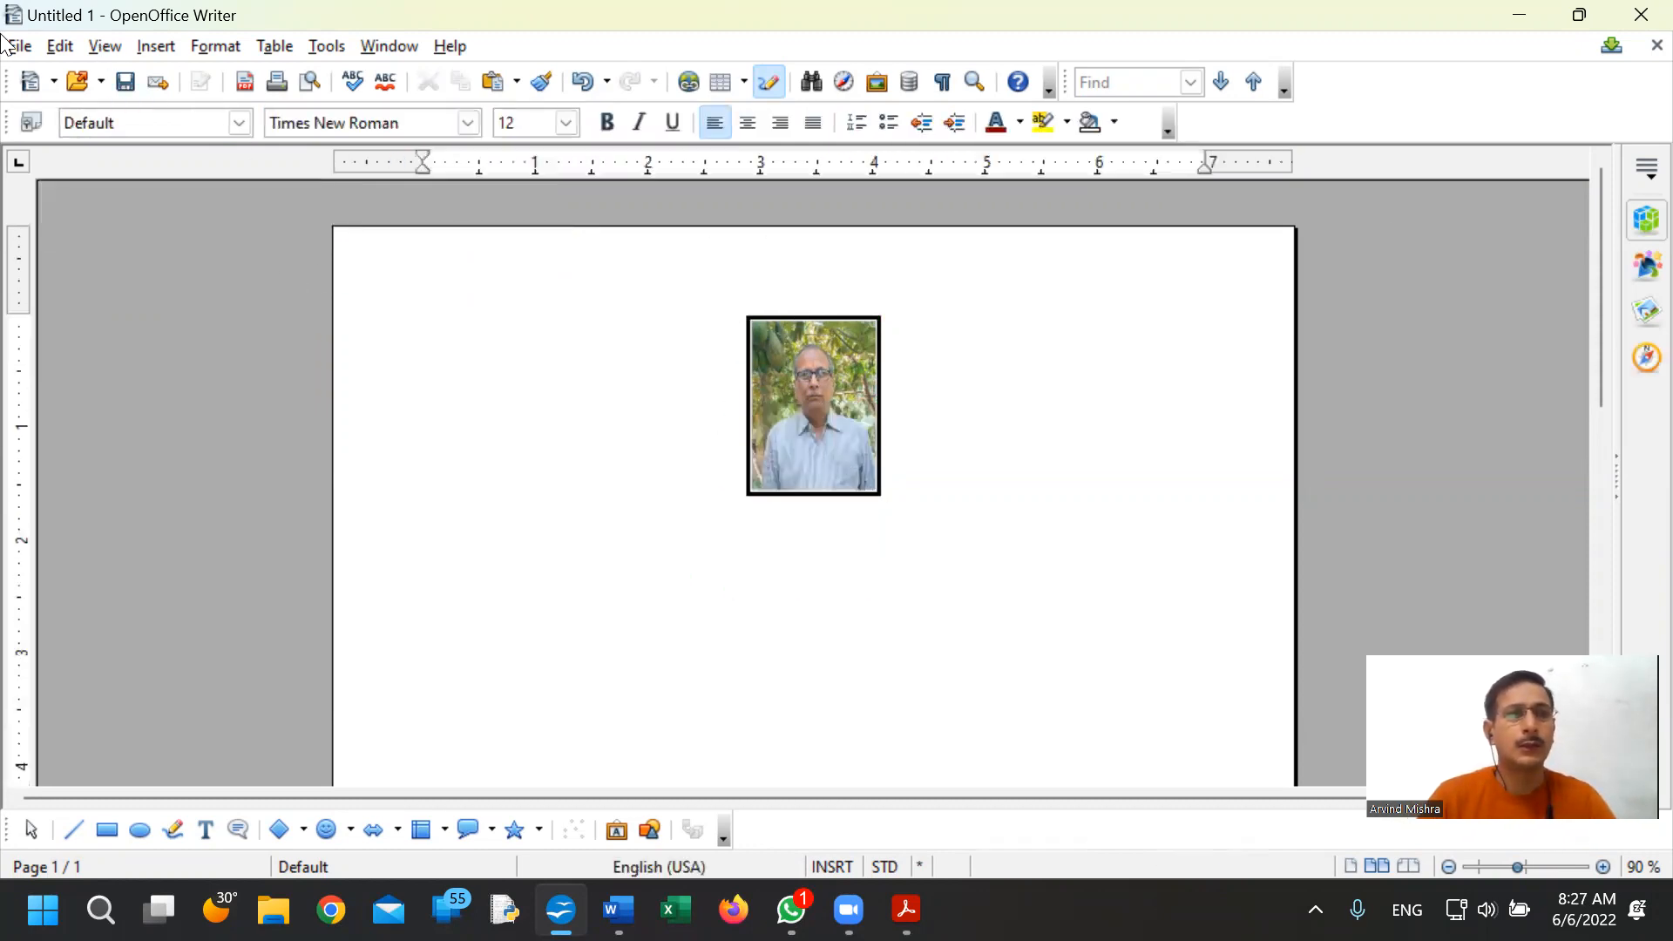
- Create a new OpenOffice Draw drawing, paste the copied photo onto its page, and maximize the window
{"action": "left_click", "coordinate": [19, 46]}
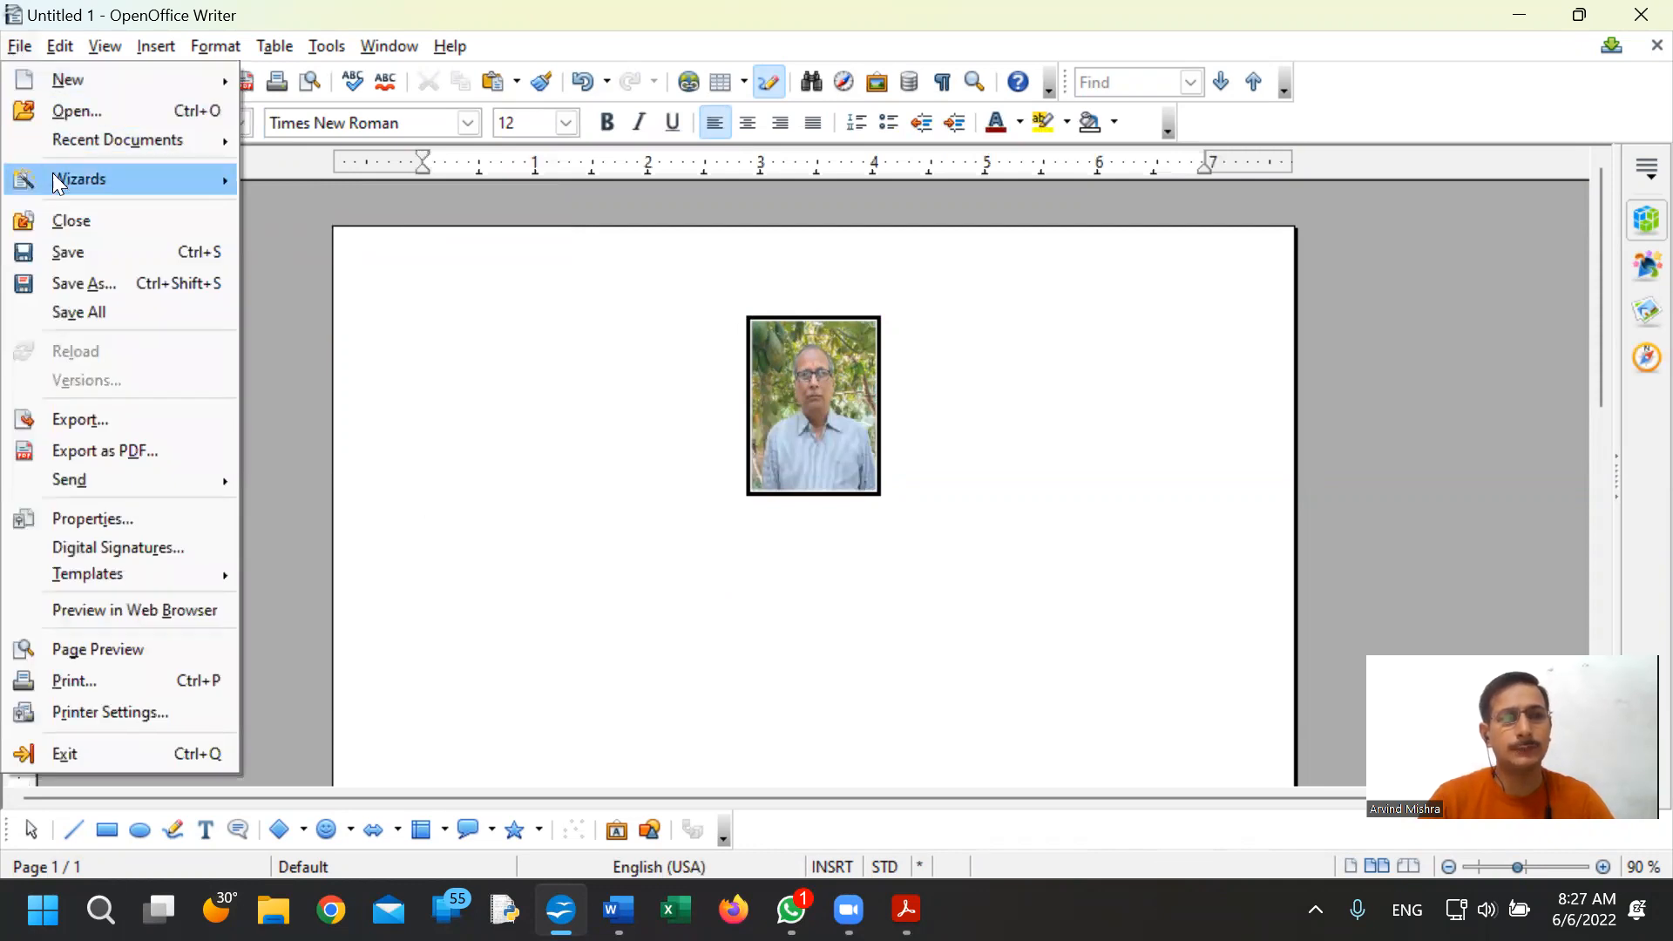
{"action": "mouse_move", "coordinate": [86, 84]}
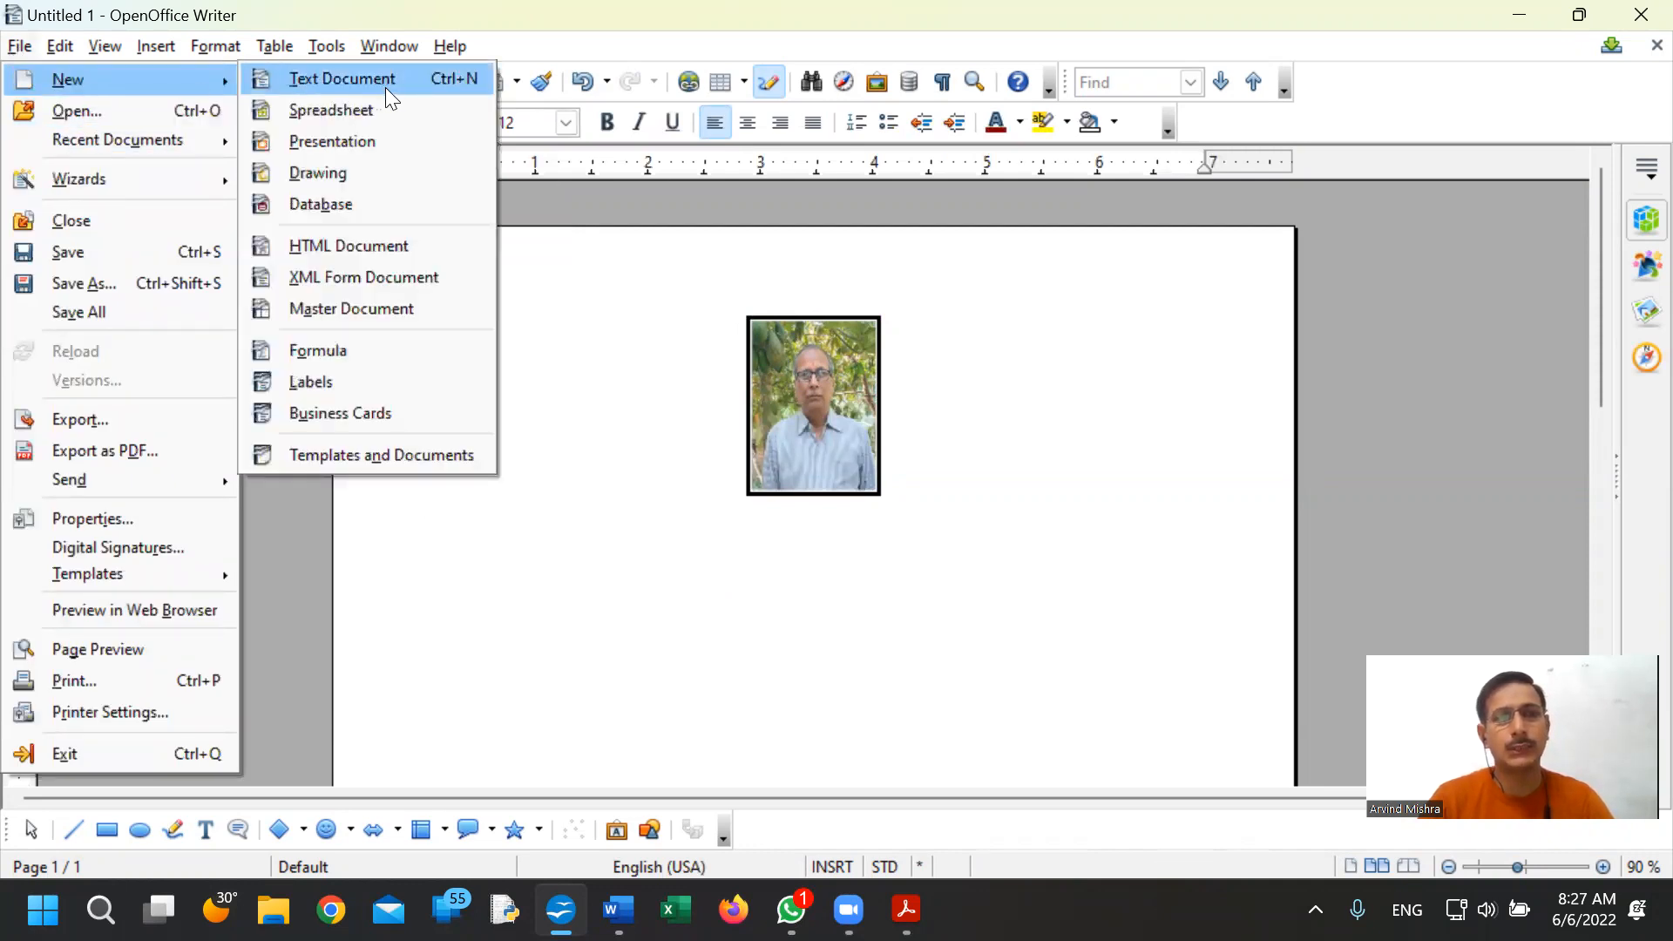
{"action": "left_click", "coordinate": [352, 174]}
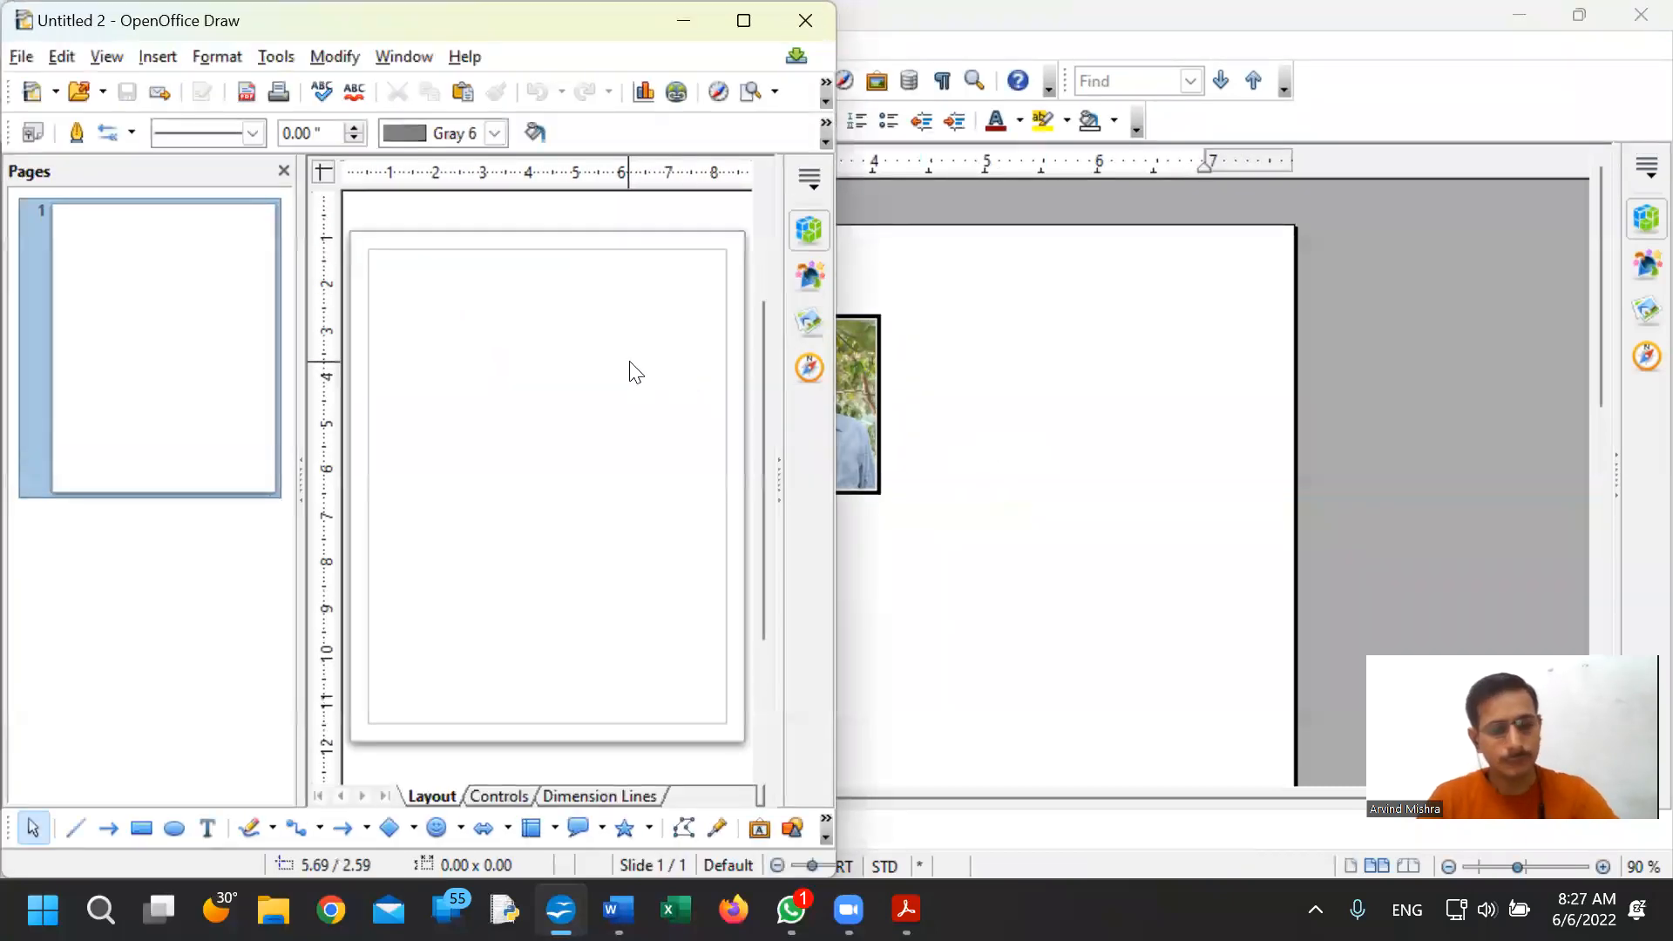
{"action": "key", "text": "ctrl+v"}
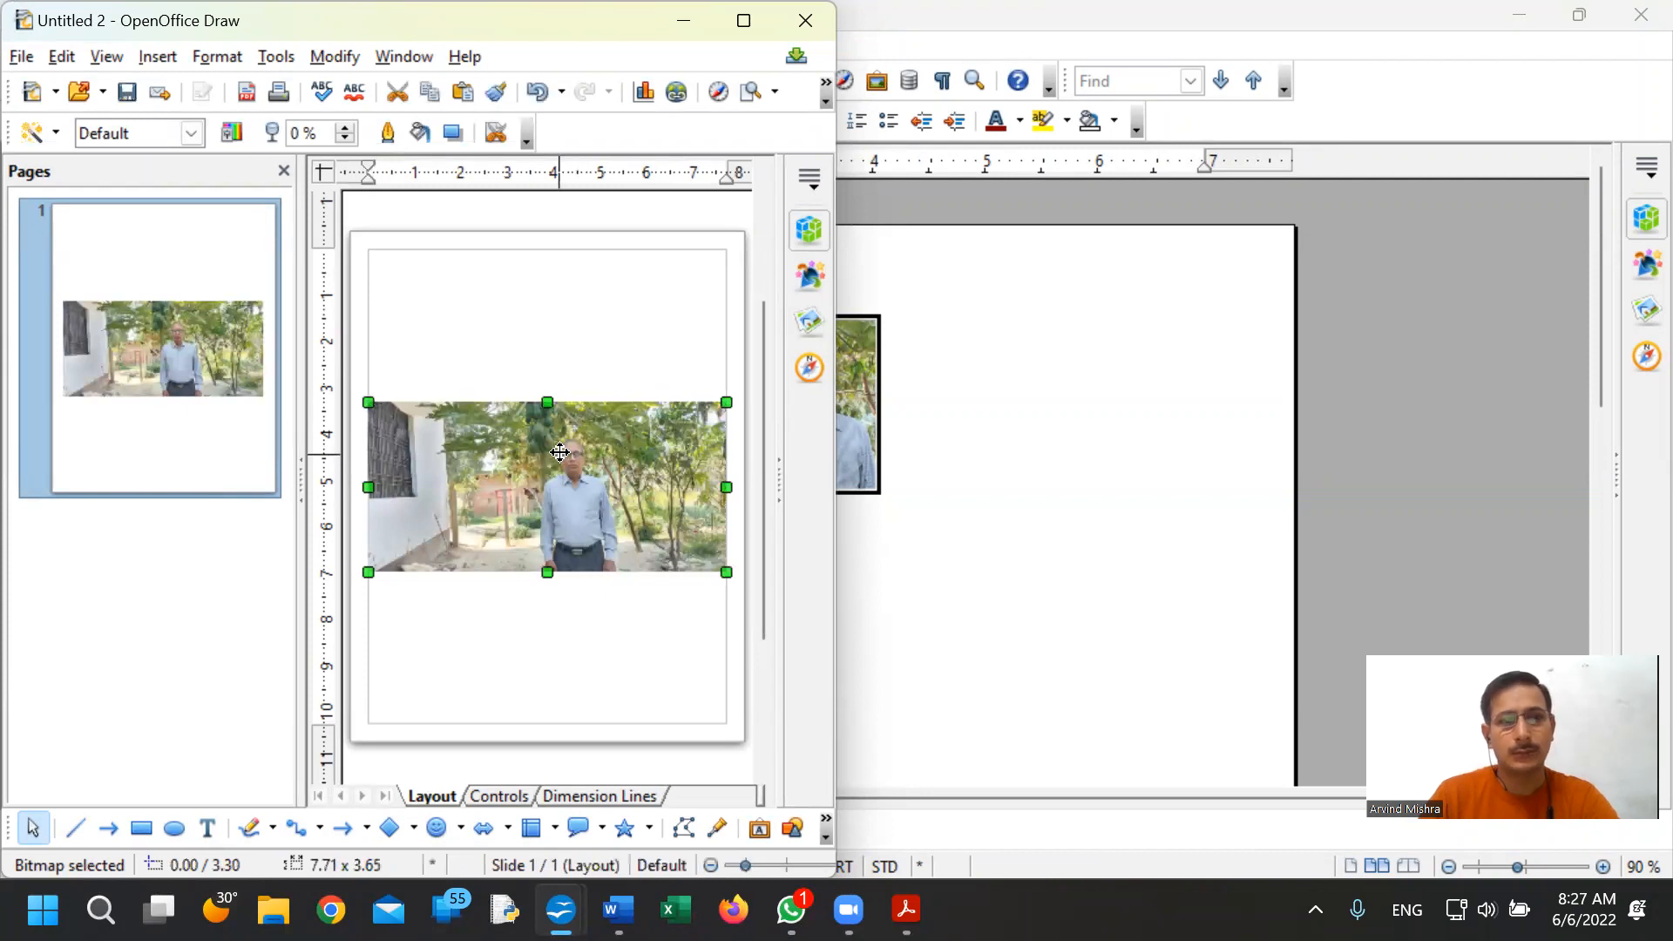
{"action": "double_click", "coordinate": [555, 46]}
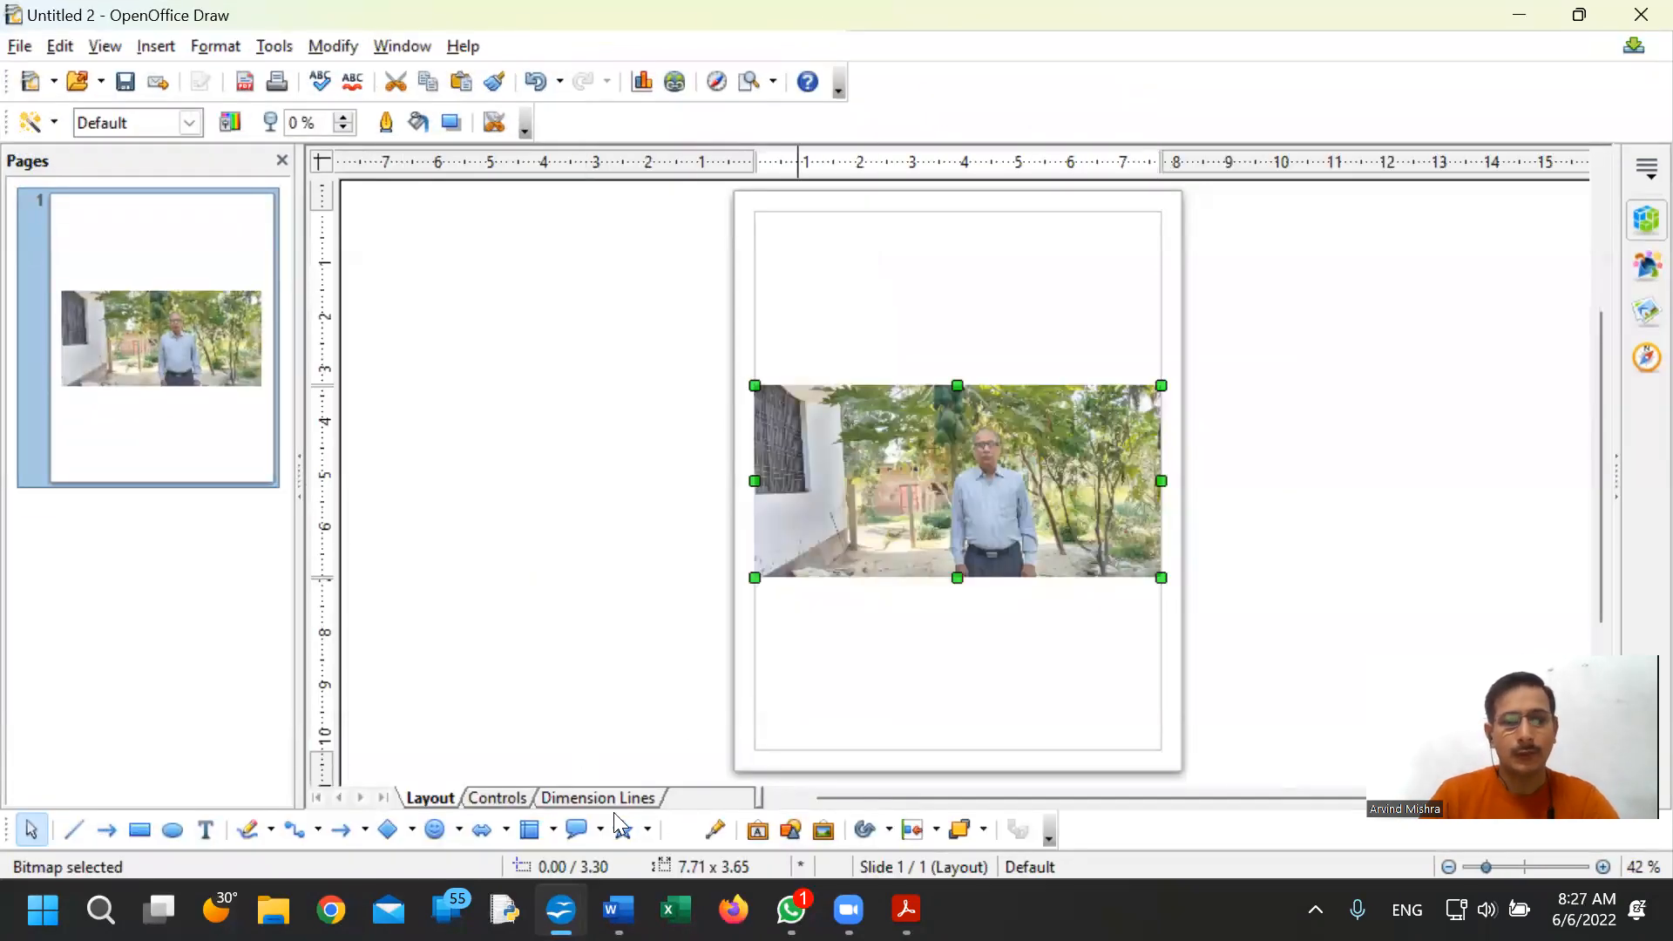
- Rotate the pasted photo counter-clockwise about its centre to a diagonal tilt, raising its right side
{"action": "left_click", "coordinate": [865, 830]}
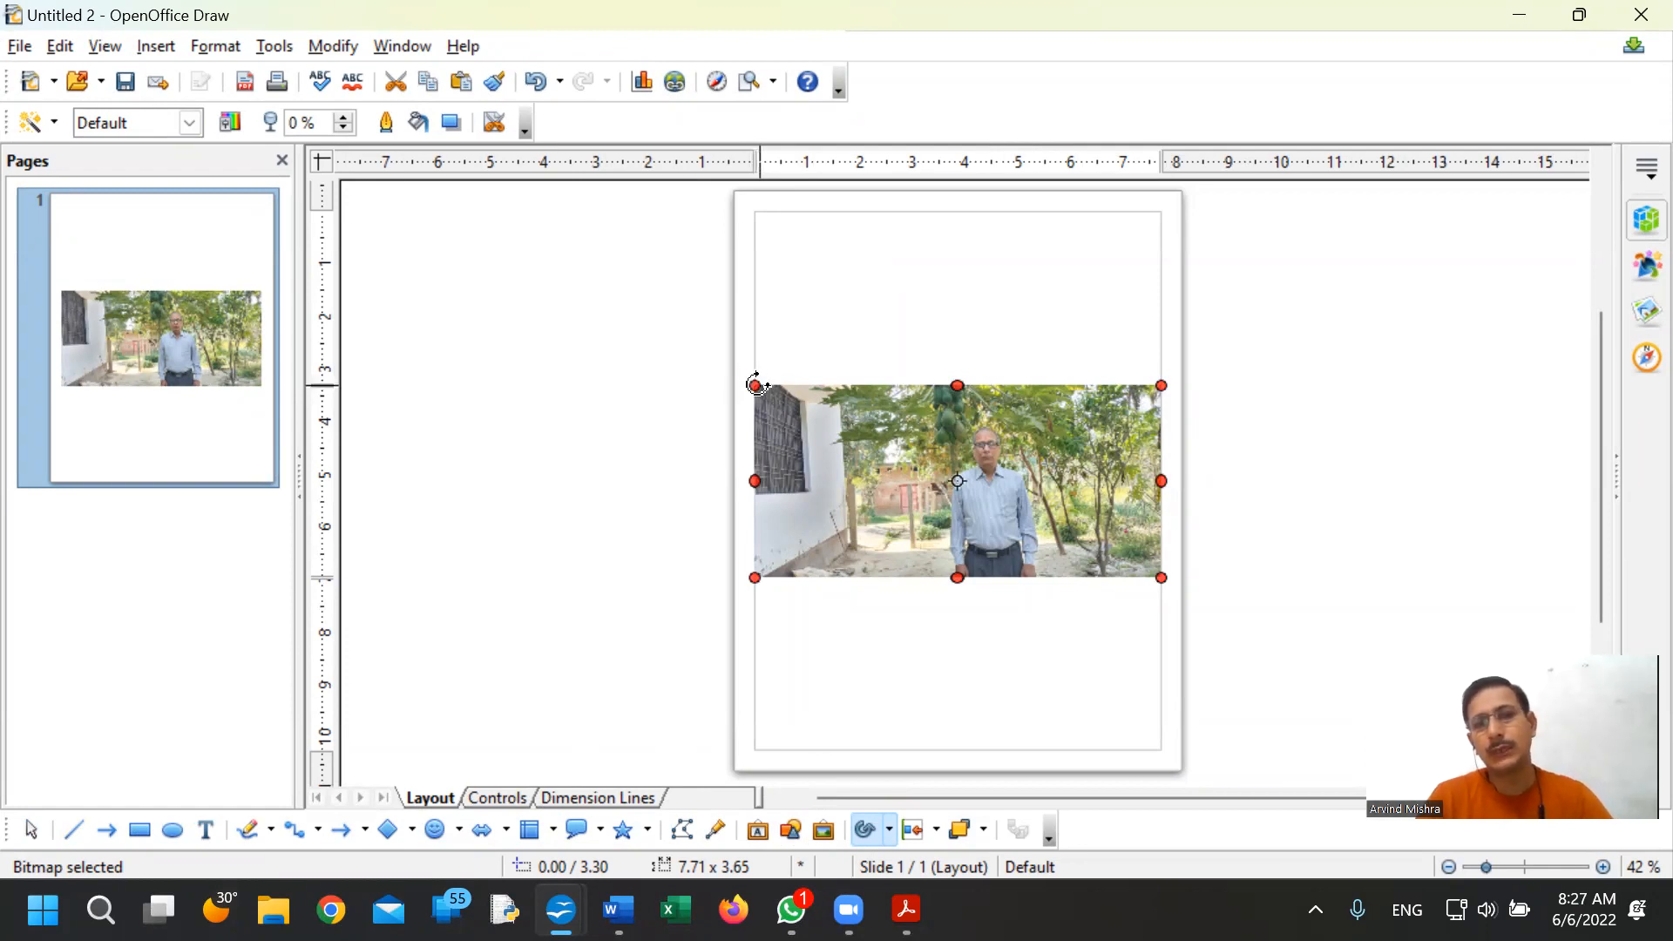
{"action": "left_click_drag", "start_coordinate": [755, 384], "coordinate": [839, 313]}
{"action": "left_click_drag", "start_coordinate": [734, 297], "coordinate": [697, 557]}
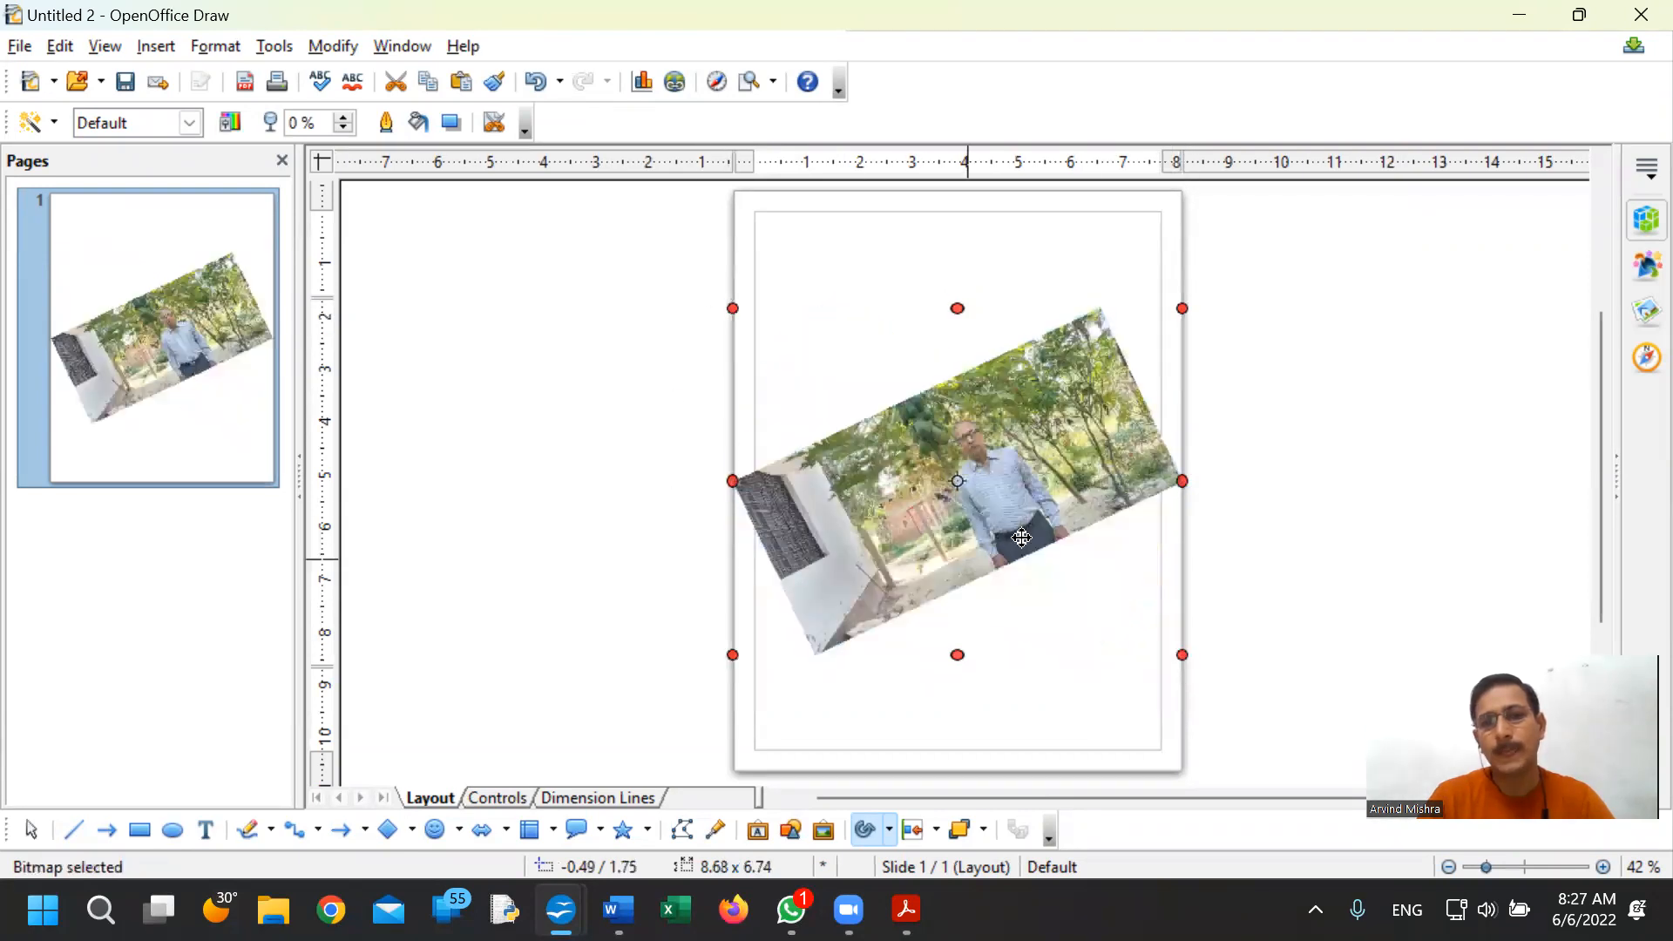
{"action": "left_click", "coordinate": [993, 477]}
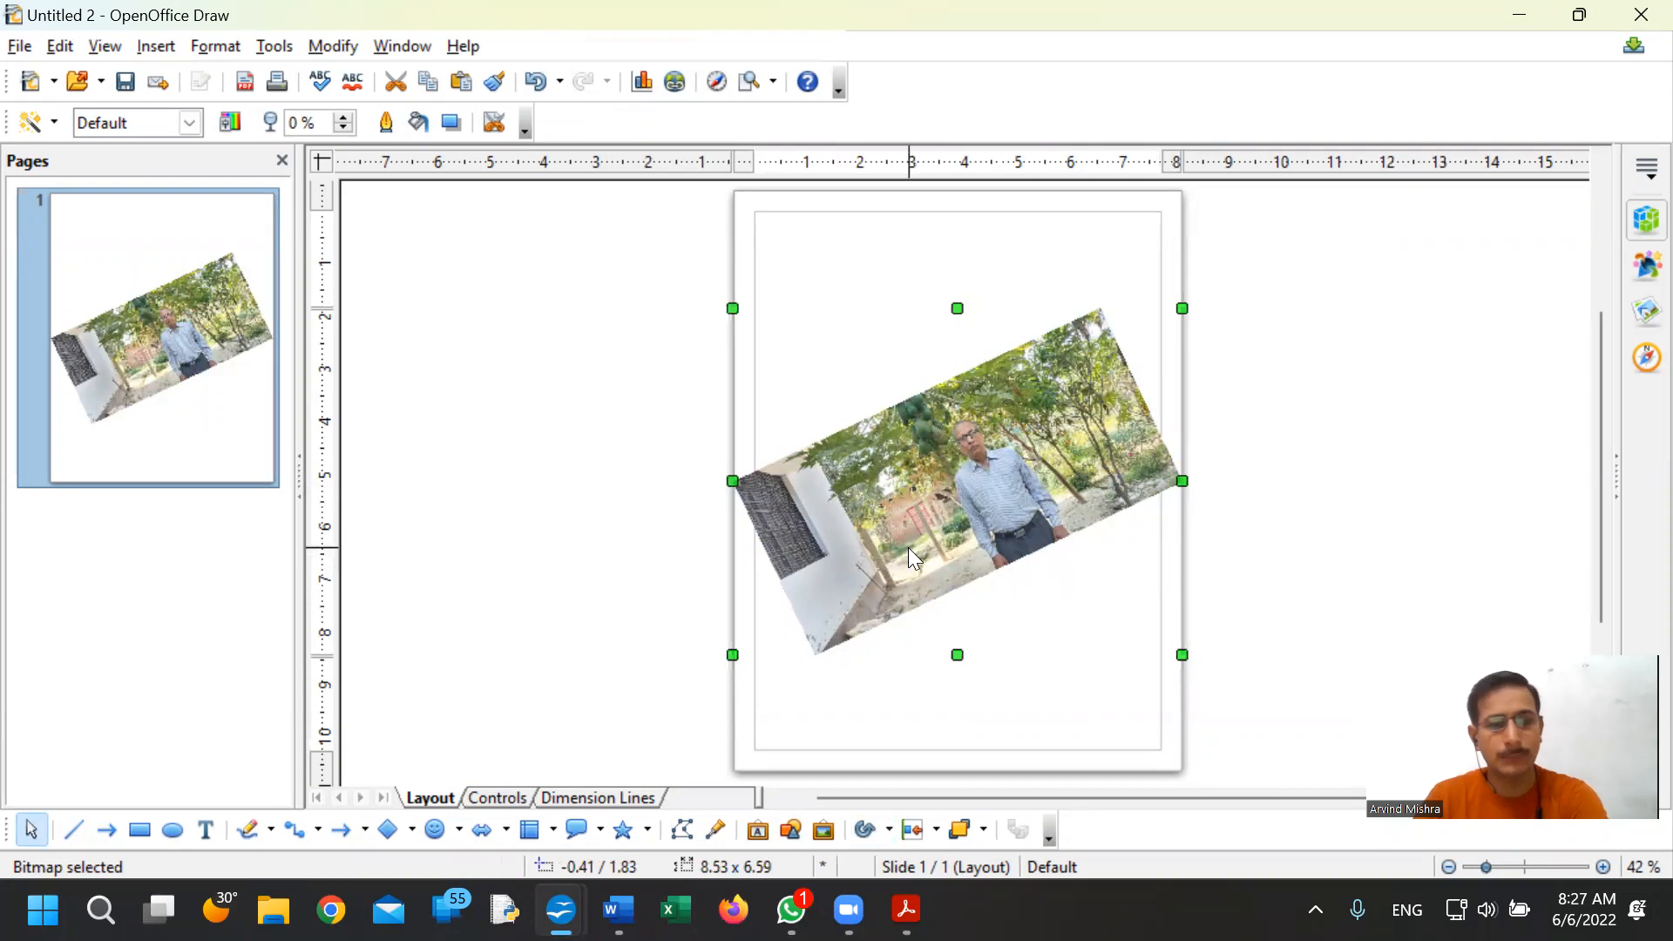
- Copy the tilted picture into the Writer document and check how it sits below the bordered photo
{"action": "key", "text": "alt+Tab"}
{"action": "key", "text": "ctrl+v"}
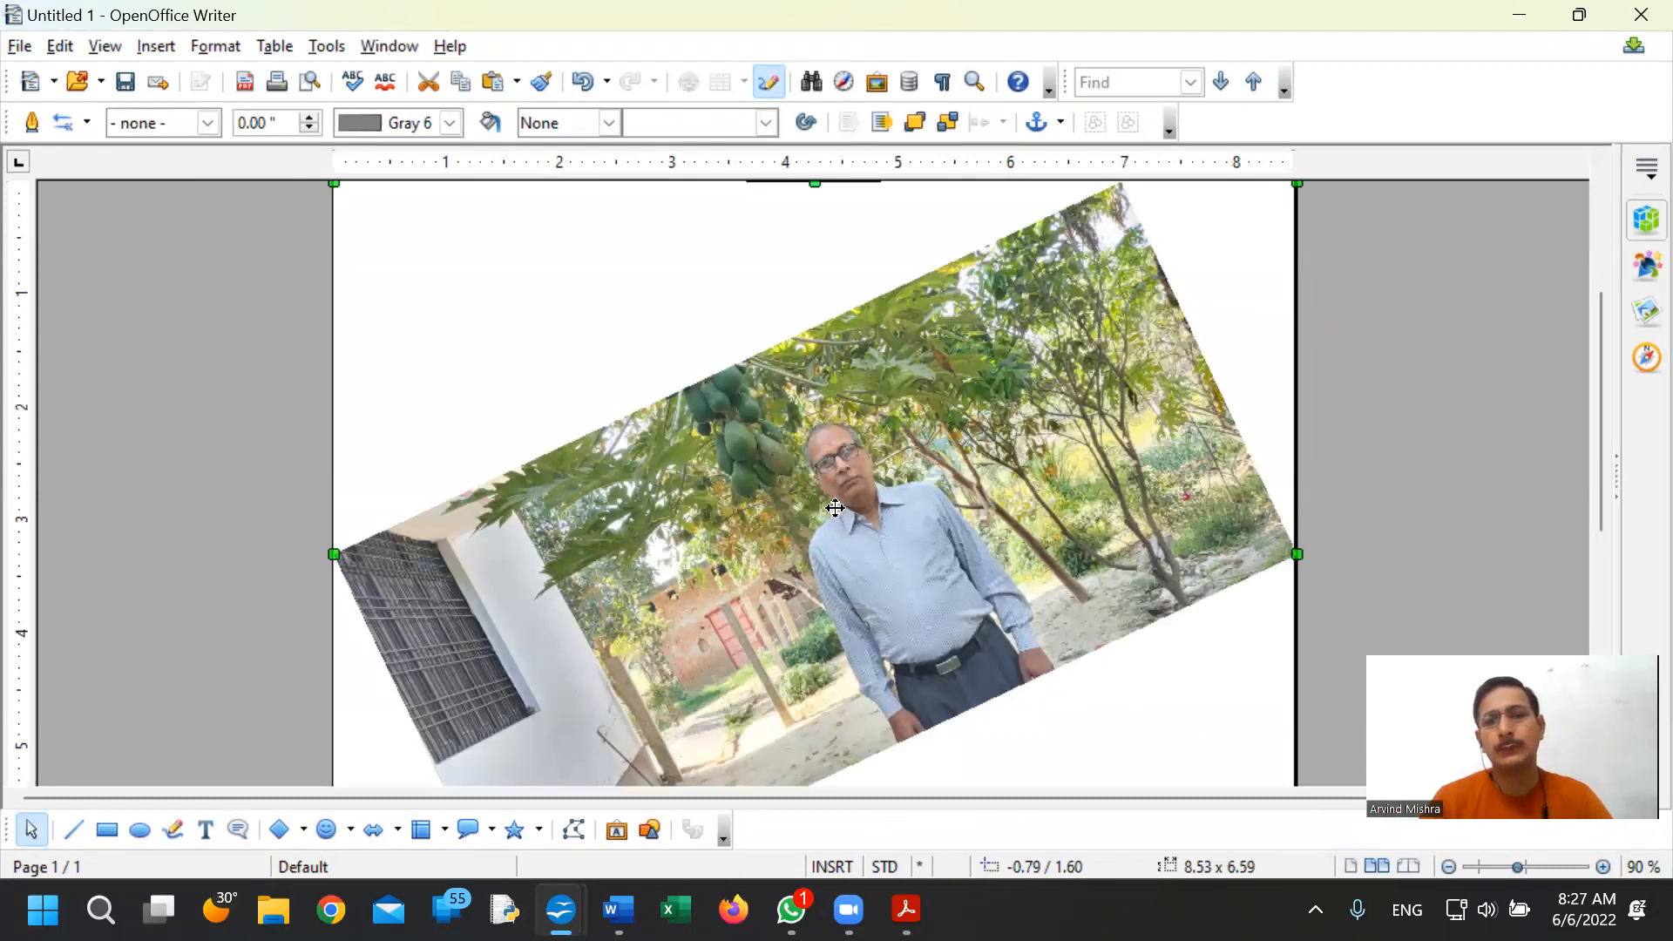
{"action": "scroll", "coordinate": [835, 508], "scroll_direction": "up", "scroll_amount": 5}
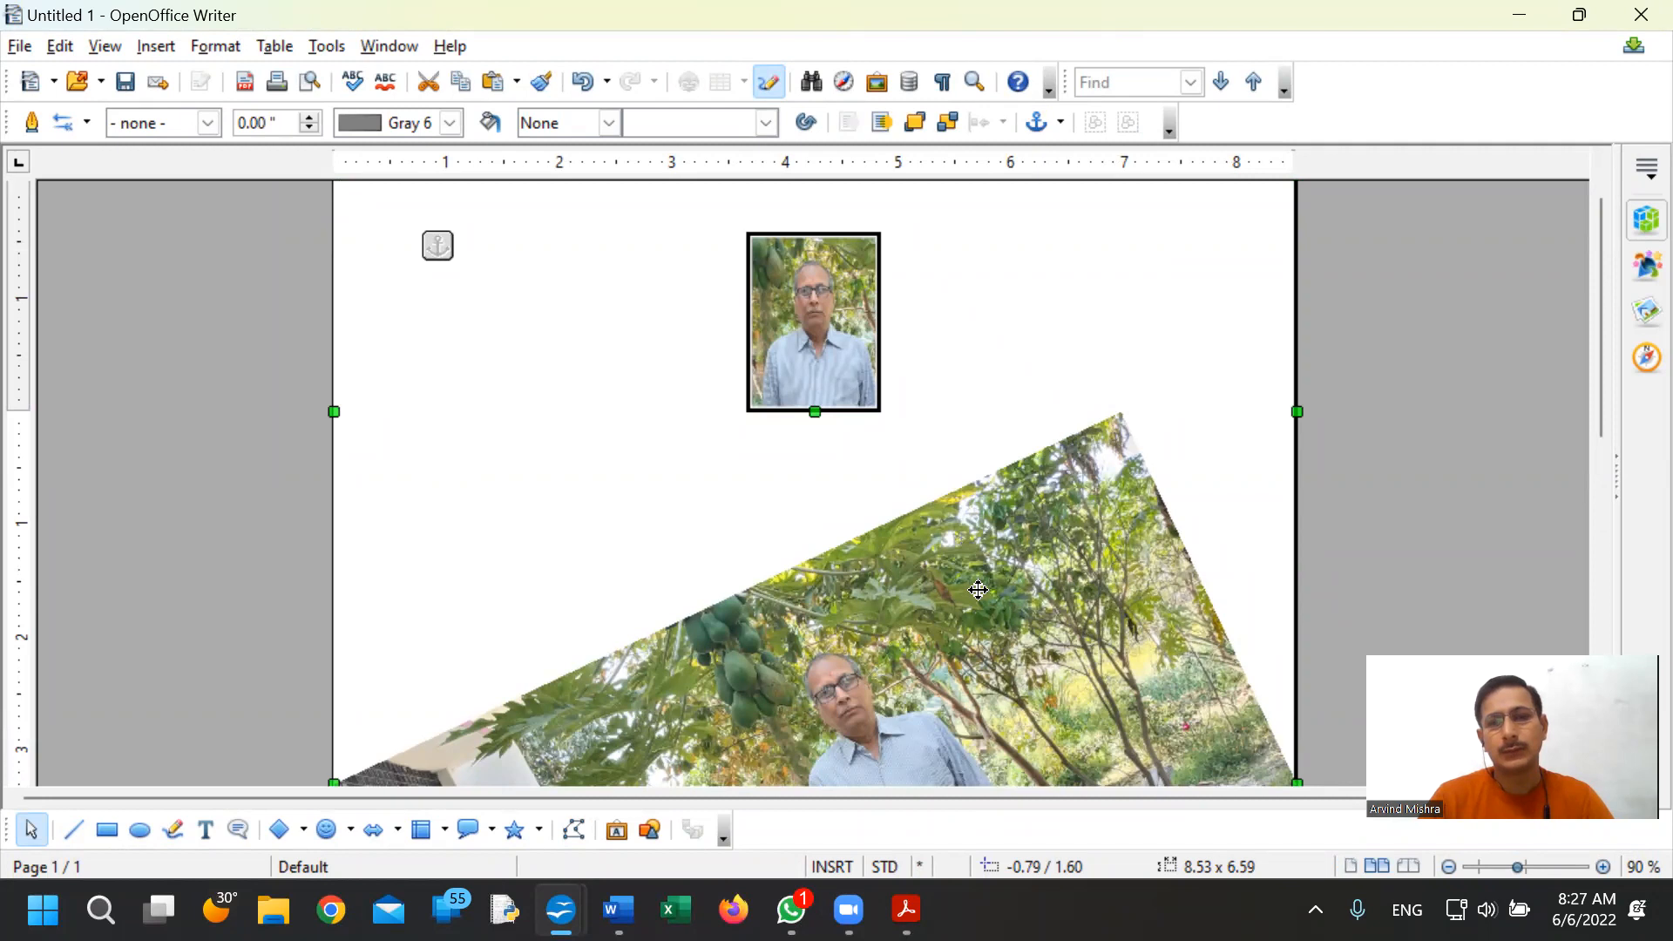
{"action": "scroll", "coordinate": [938, 626], "scroll_direction": "down", "scroll_amount": 2}
{"action": "scroll", "coordinate": [937, 625], "scroll_direction": "down", "scroll_amount": 1}
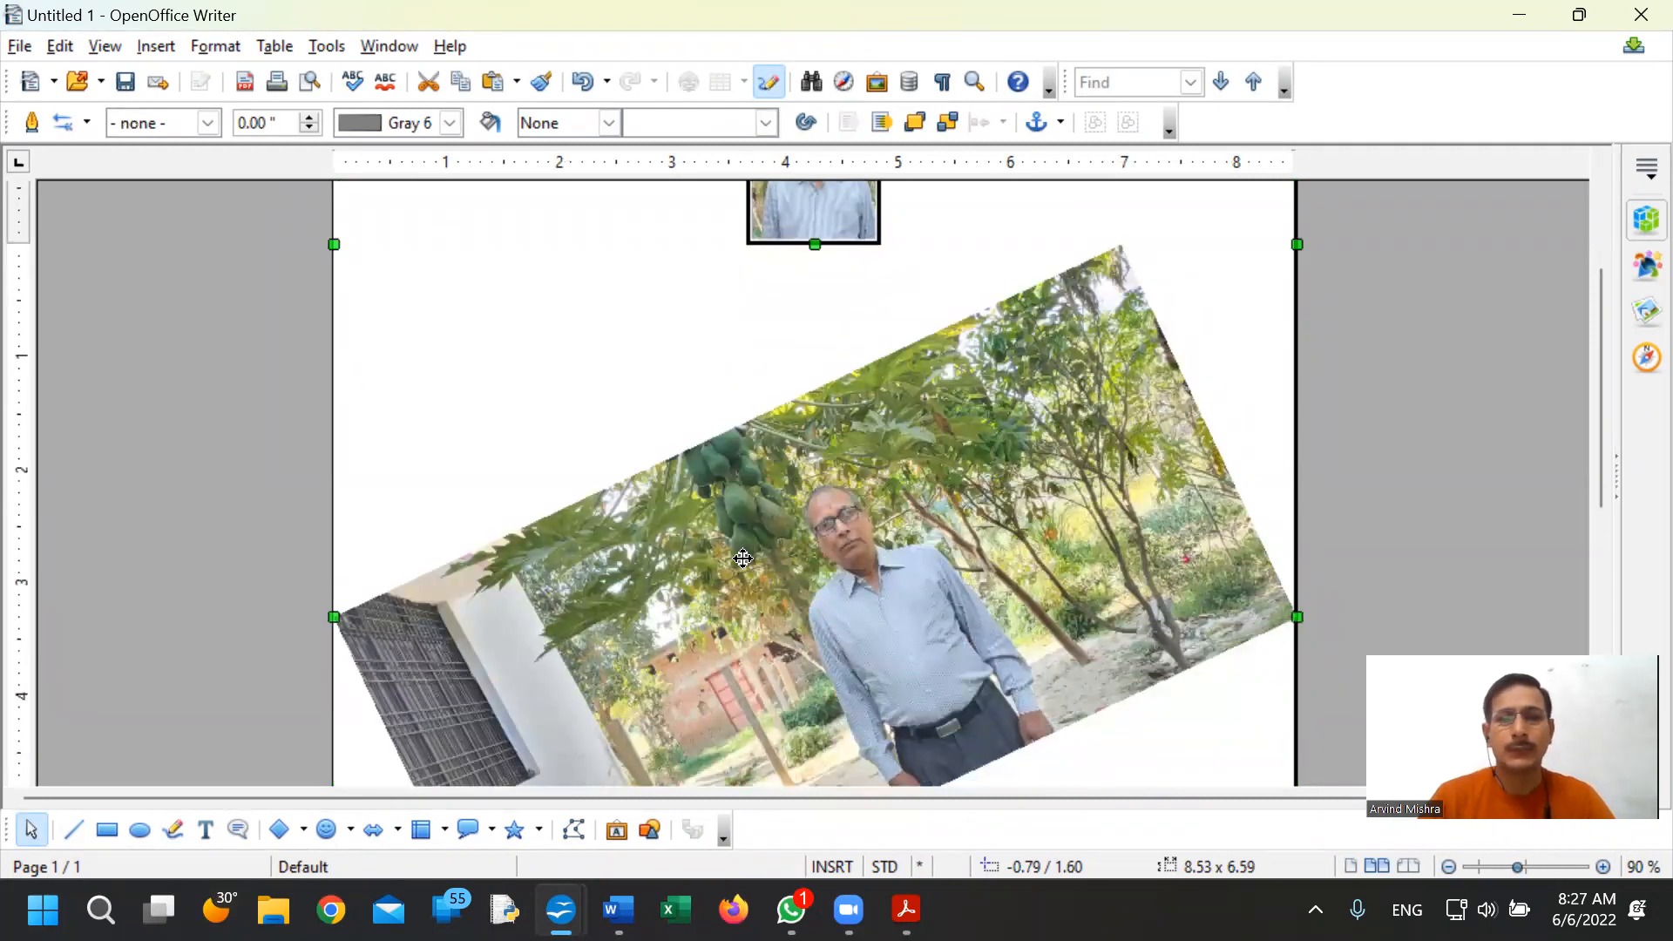
{"action": "scroll", "coordinate": [765, 551], "scroll_direction": "down", "scroll_amount": 1}
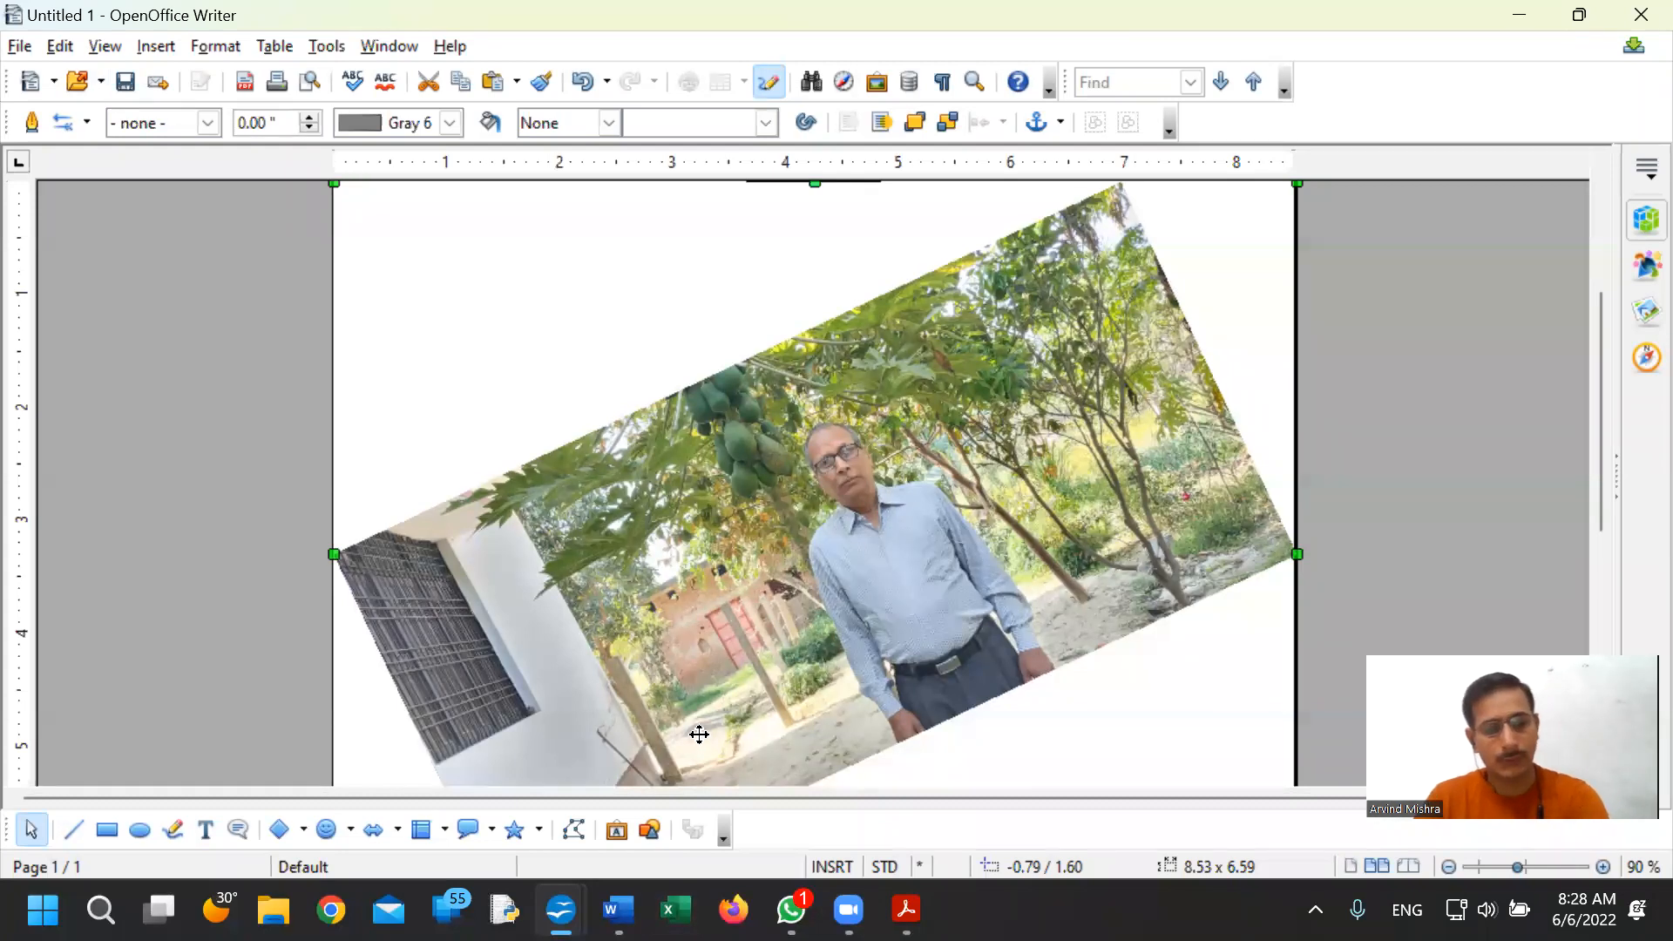
- Back in Draw, cut and re-paste the tilted picture and rotate it clockwise until it is nearly level
{"action": "key", "text": "alt+Tab"}
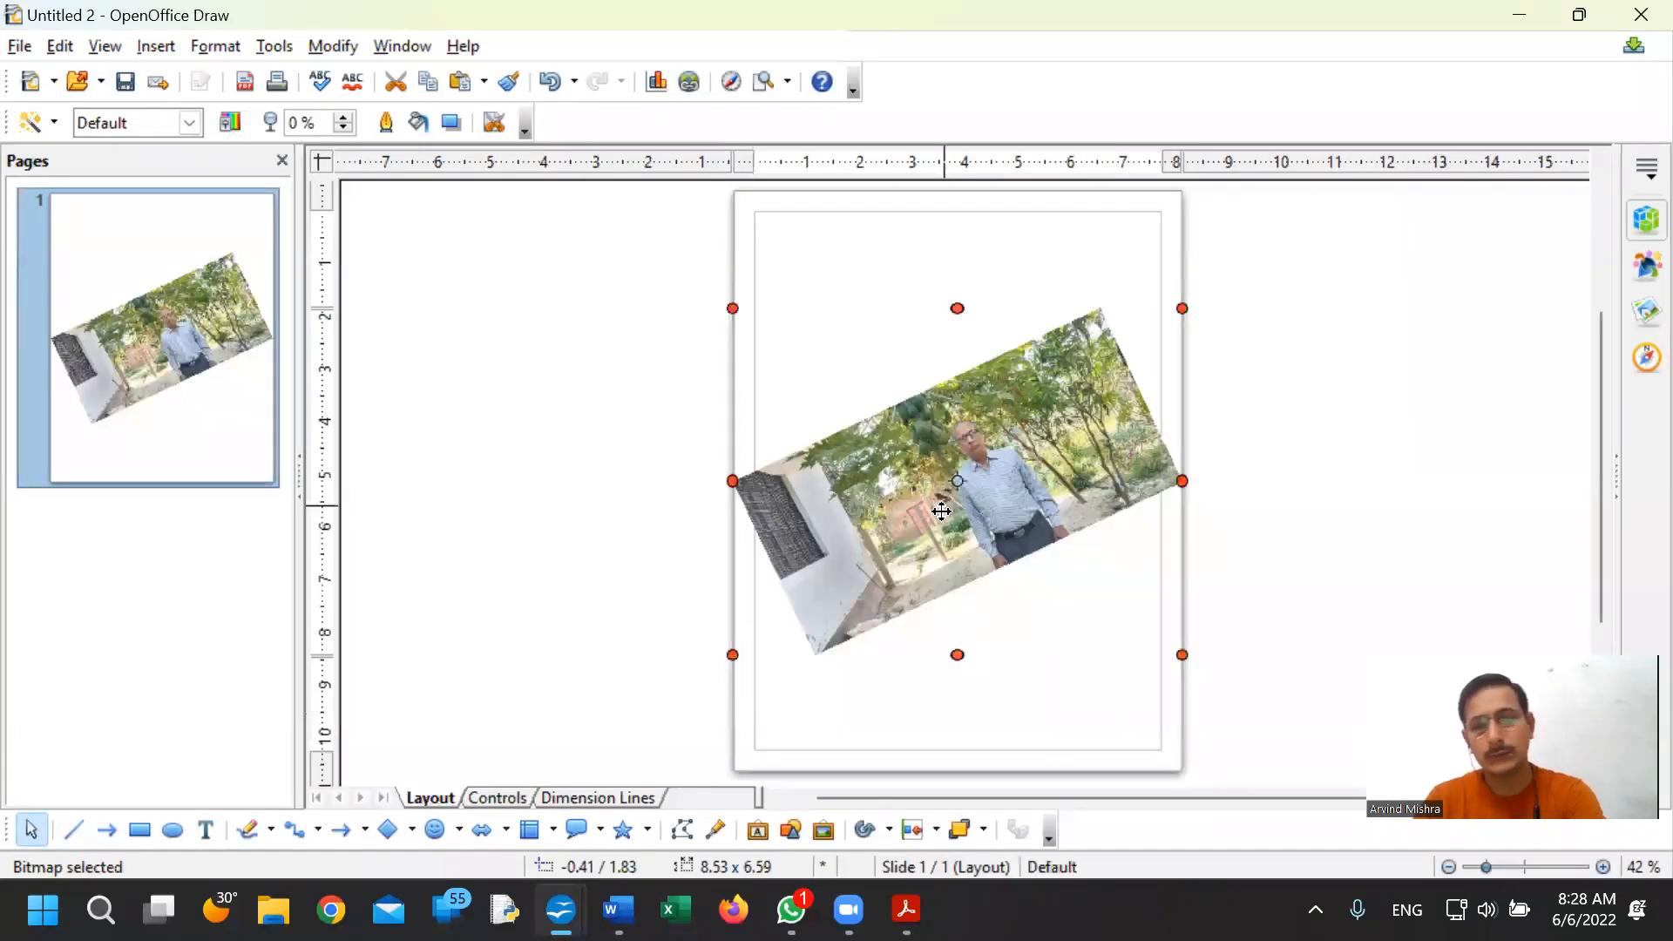
{"action": "key", "text": "ctrl+x"}
{"action": "key", "text": "ctrl+v"}
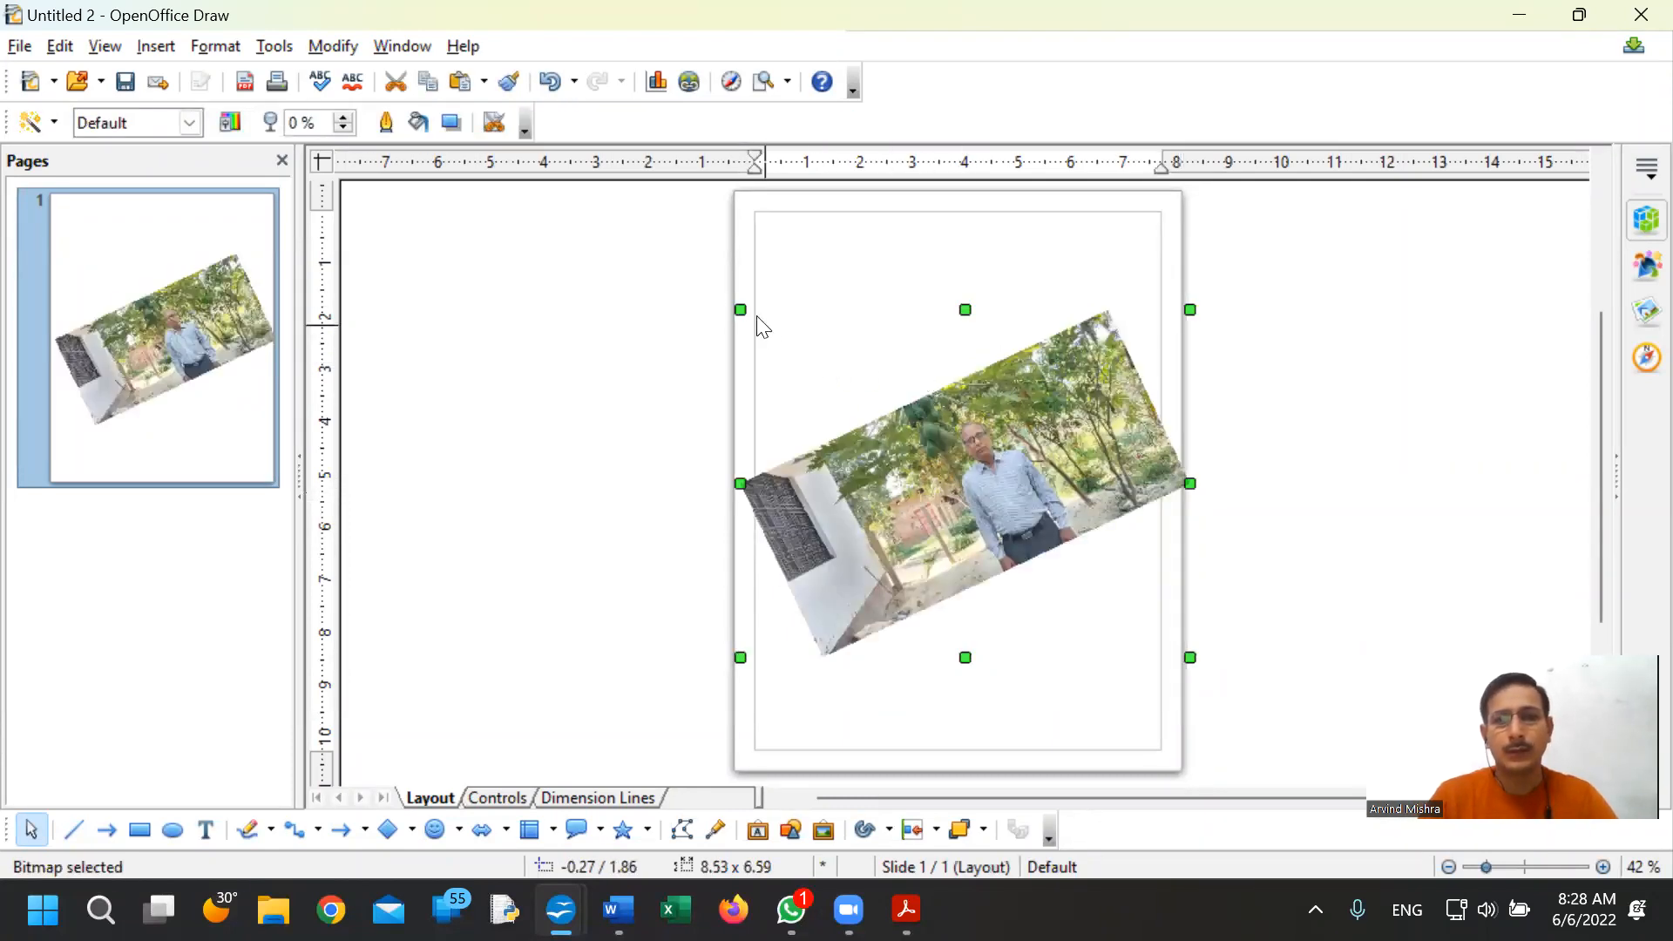
{"action": "left_click", "coordinate": [865, 829]}
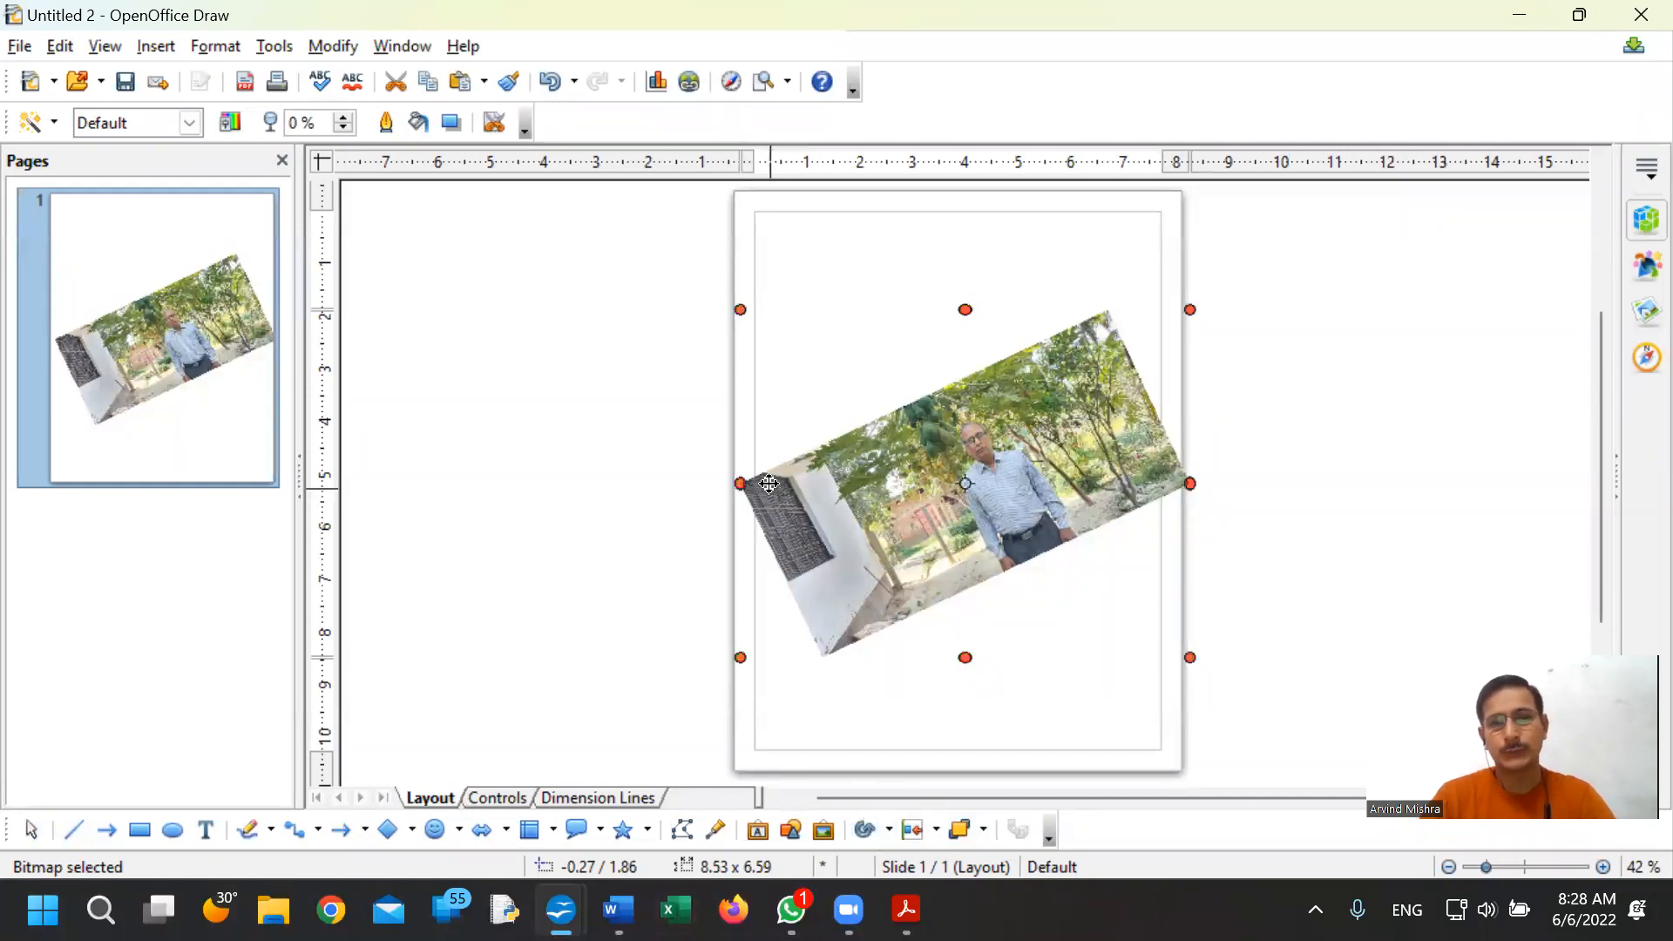
{"action": "left_click_drag", "start_coordinate": [740, 310], "coordinate": [839, 235]}
{"action": "left_click_drag", "start_coordinate": [842, 235], "coordinate": [939, 225]}
{"action": "left_click_drag", "start_coordinate": [760, 382], "coordinate": [760, 383]}
{"action": "left_click", "coordinate": [977, 471]}
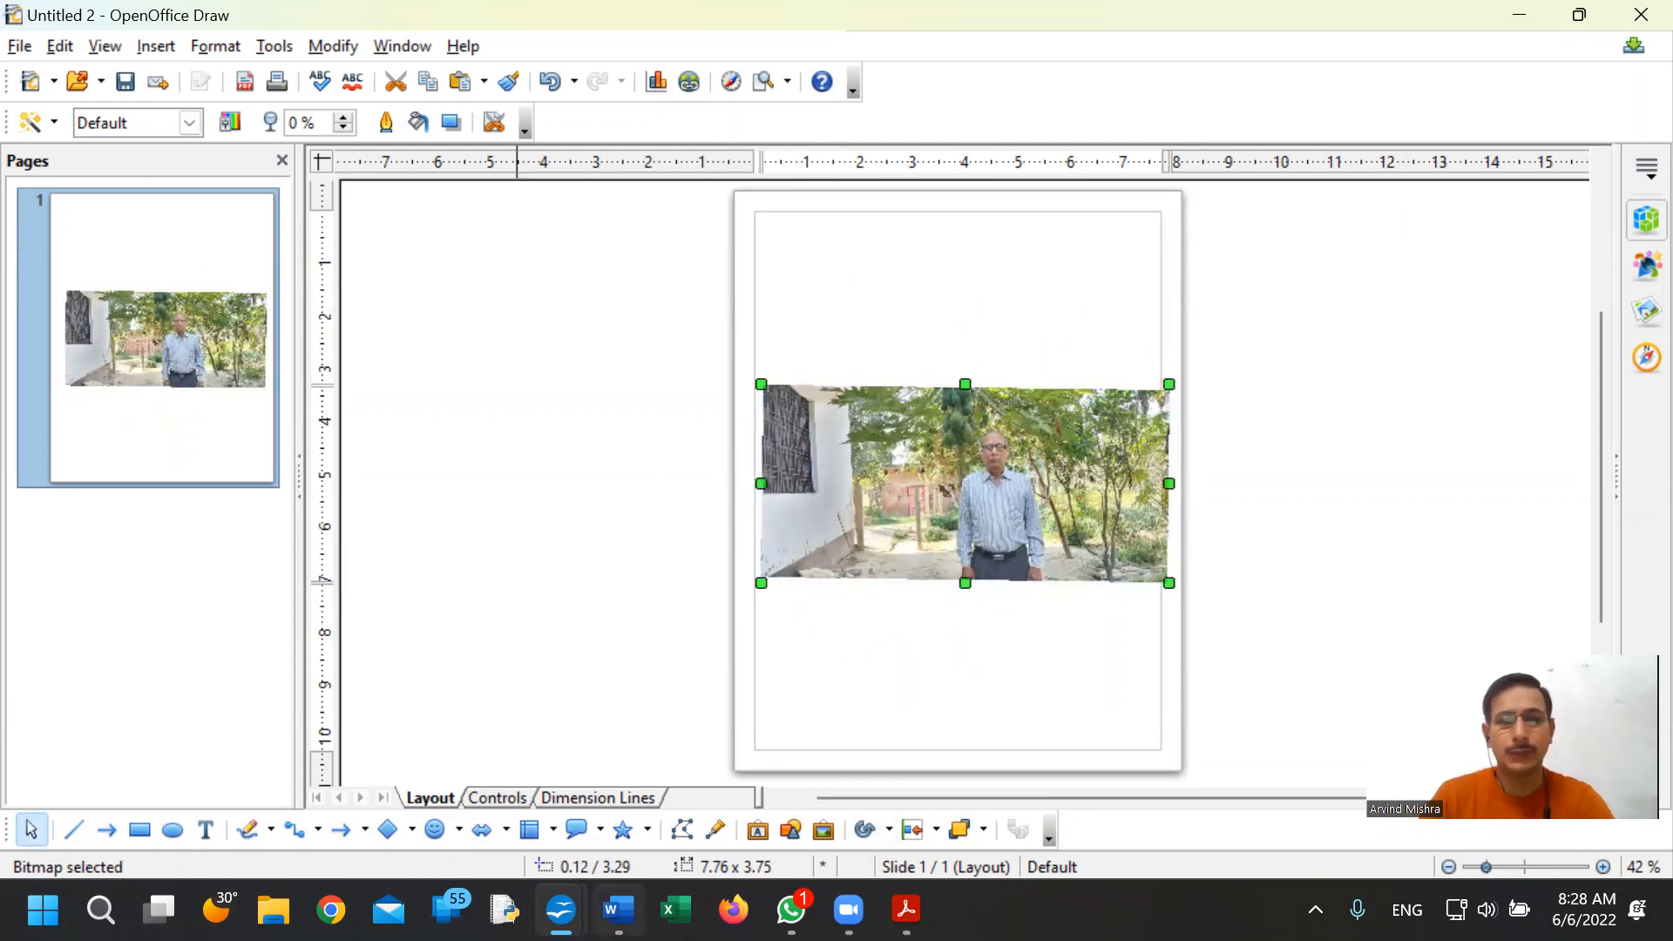
- Copy the straightened picture from the drawing and switch back to the Writer document
{"action": "mouse_move", "coordinate": [561, 909]}
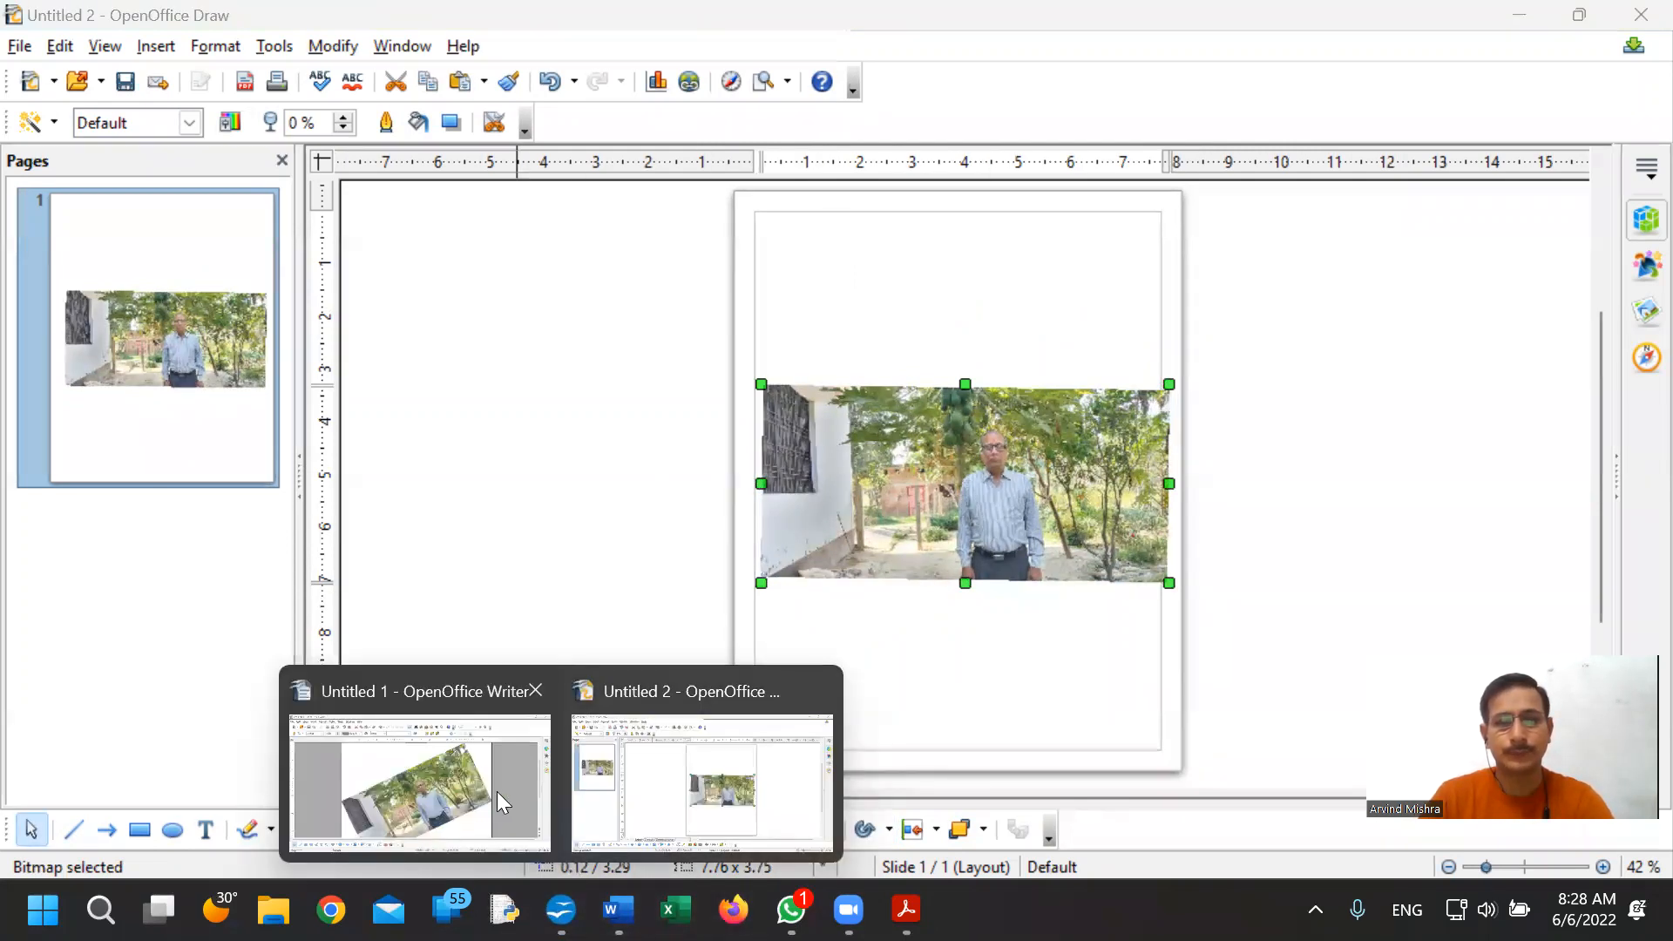
{"action": "left_click", "coordinate": [705, 786]}
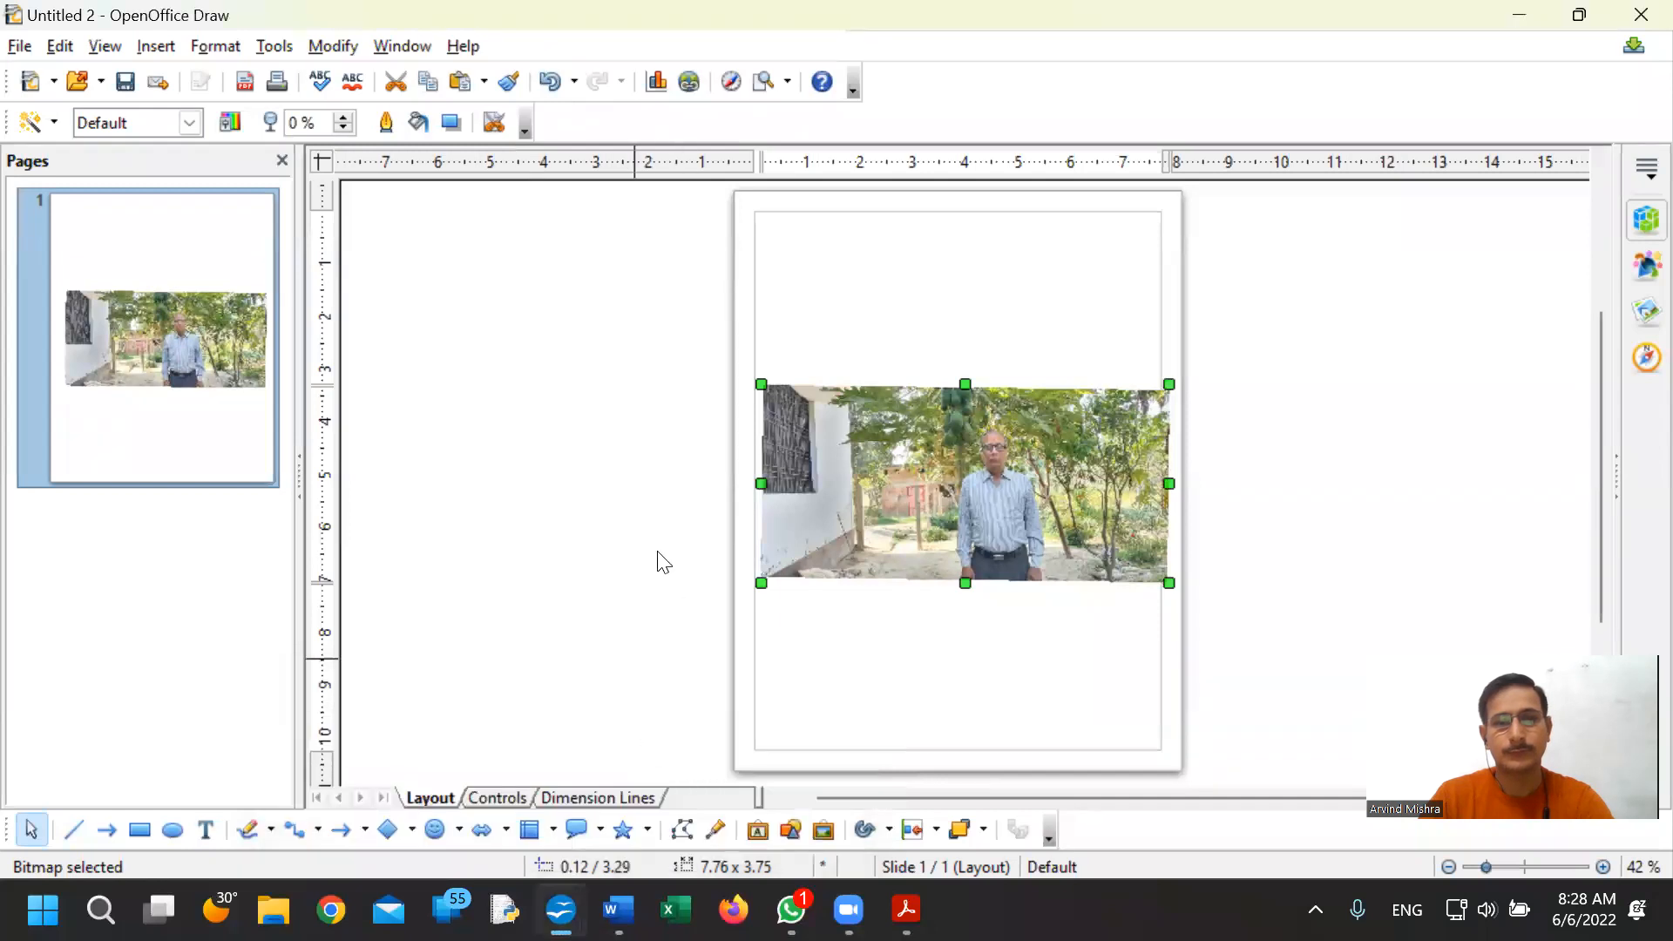
{"action": "left_click", "coordinate": [952, 486]}
{"action": "mouse_move", "coordinate": [617, 908]}
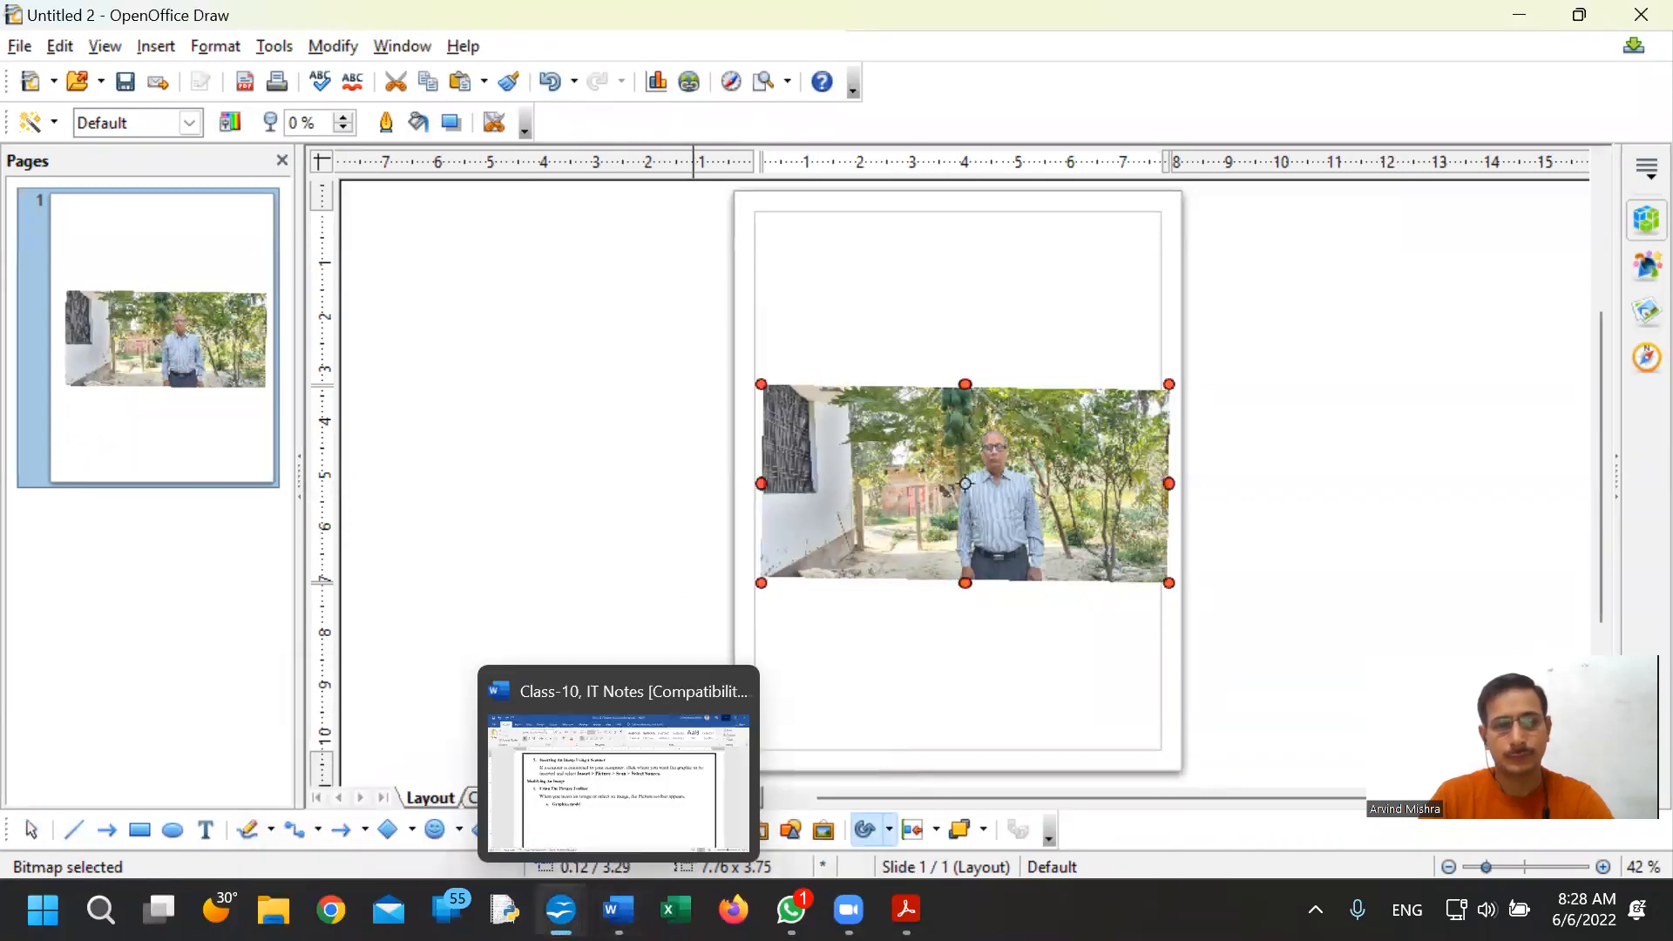
{"action": "mouse_move", "coordinate": [561, 908]}
{"action": "left_click", "coordinate": [409, 758]}
{"action": "left_click", "coordinate": [863, 484]}
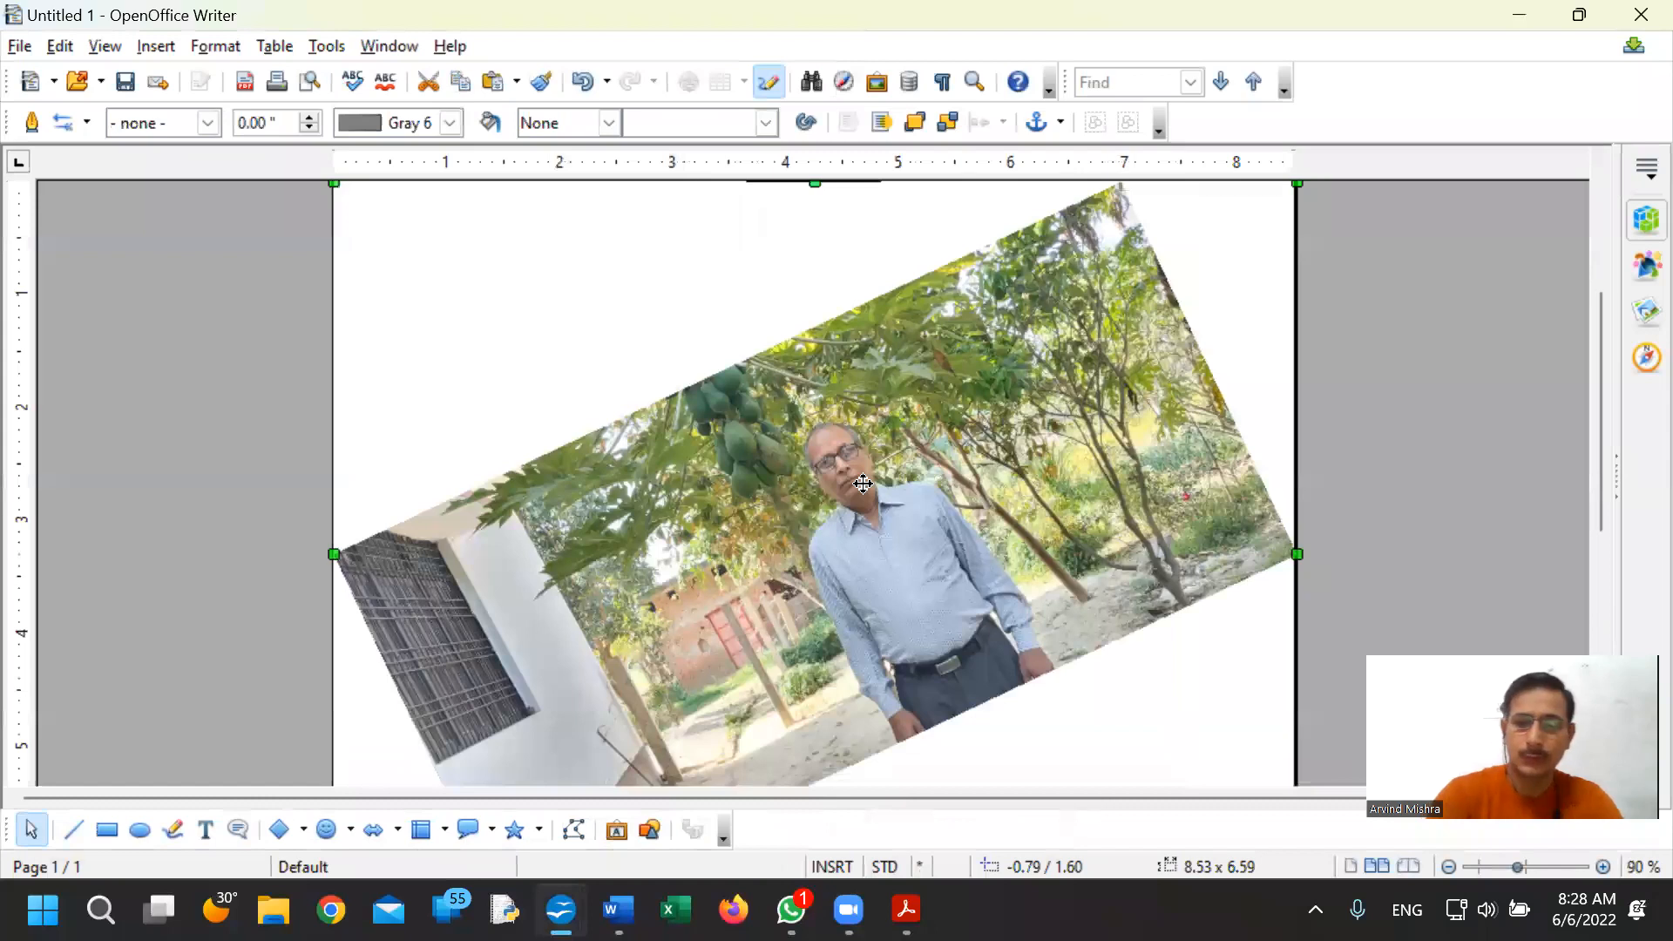
- Replace the tilted picture in the document with the copied straightened one and place it just below the bordered photo
{"action": "key", "text": "ctrl+z"}
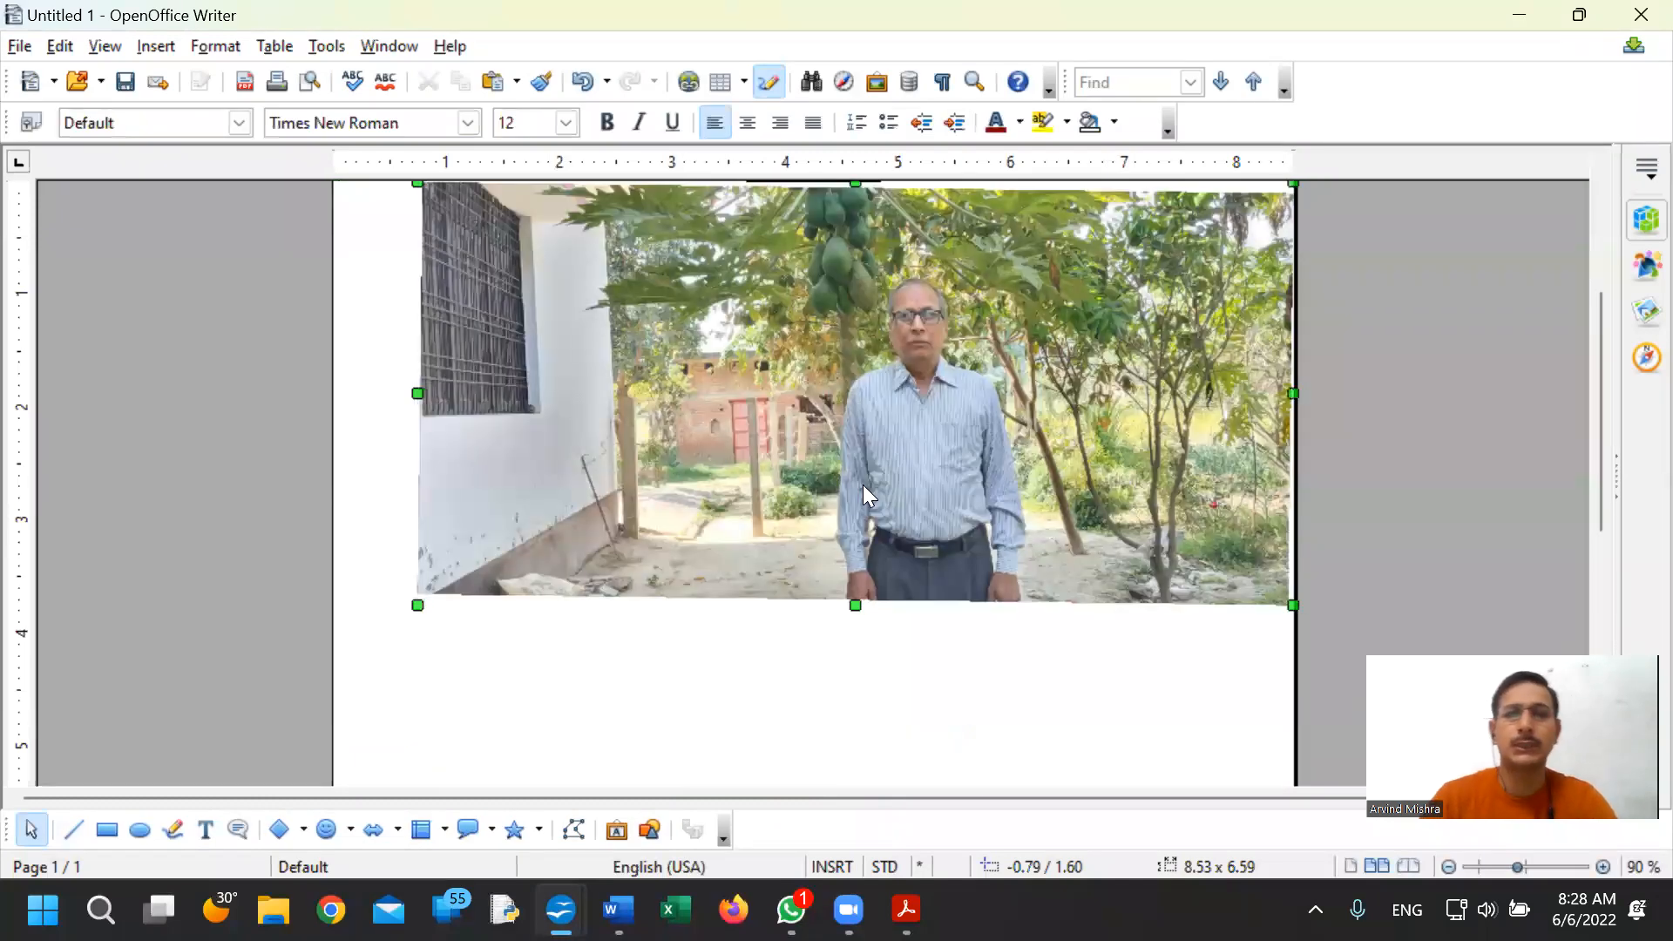
{"action": "left_click", "coordinate": [863, 484]}
{"action": "scroll", "coordinate": [800, 466], "scroll_direction": "up", "scroll_amount": 1}
{"action": "scroll", "coordinate": [800, 466], "scroll_direction": "up", "scroll_amount": 1}
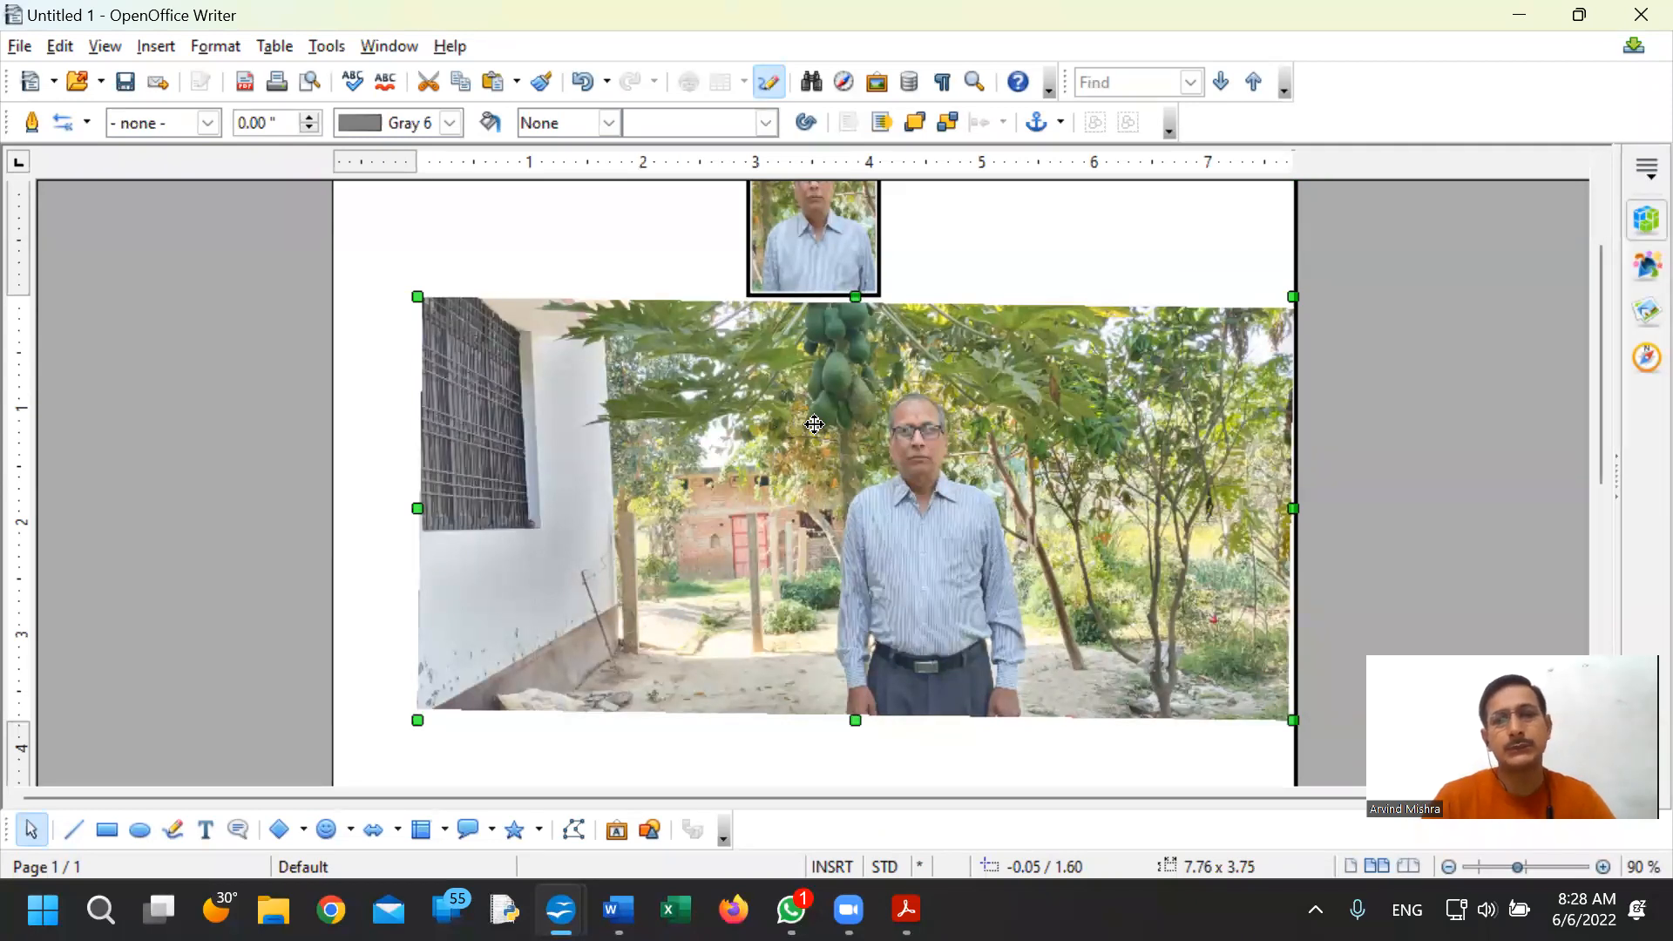
{"action": "left_click_drag", "start_coordinate": [757, 453], "coordinate": [880, 547]}
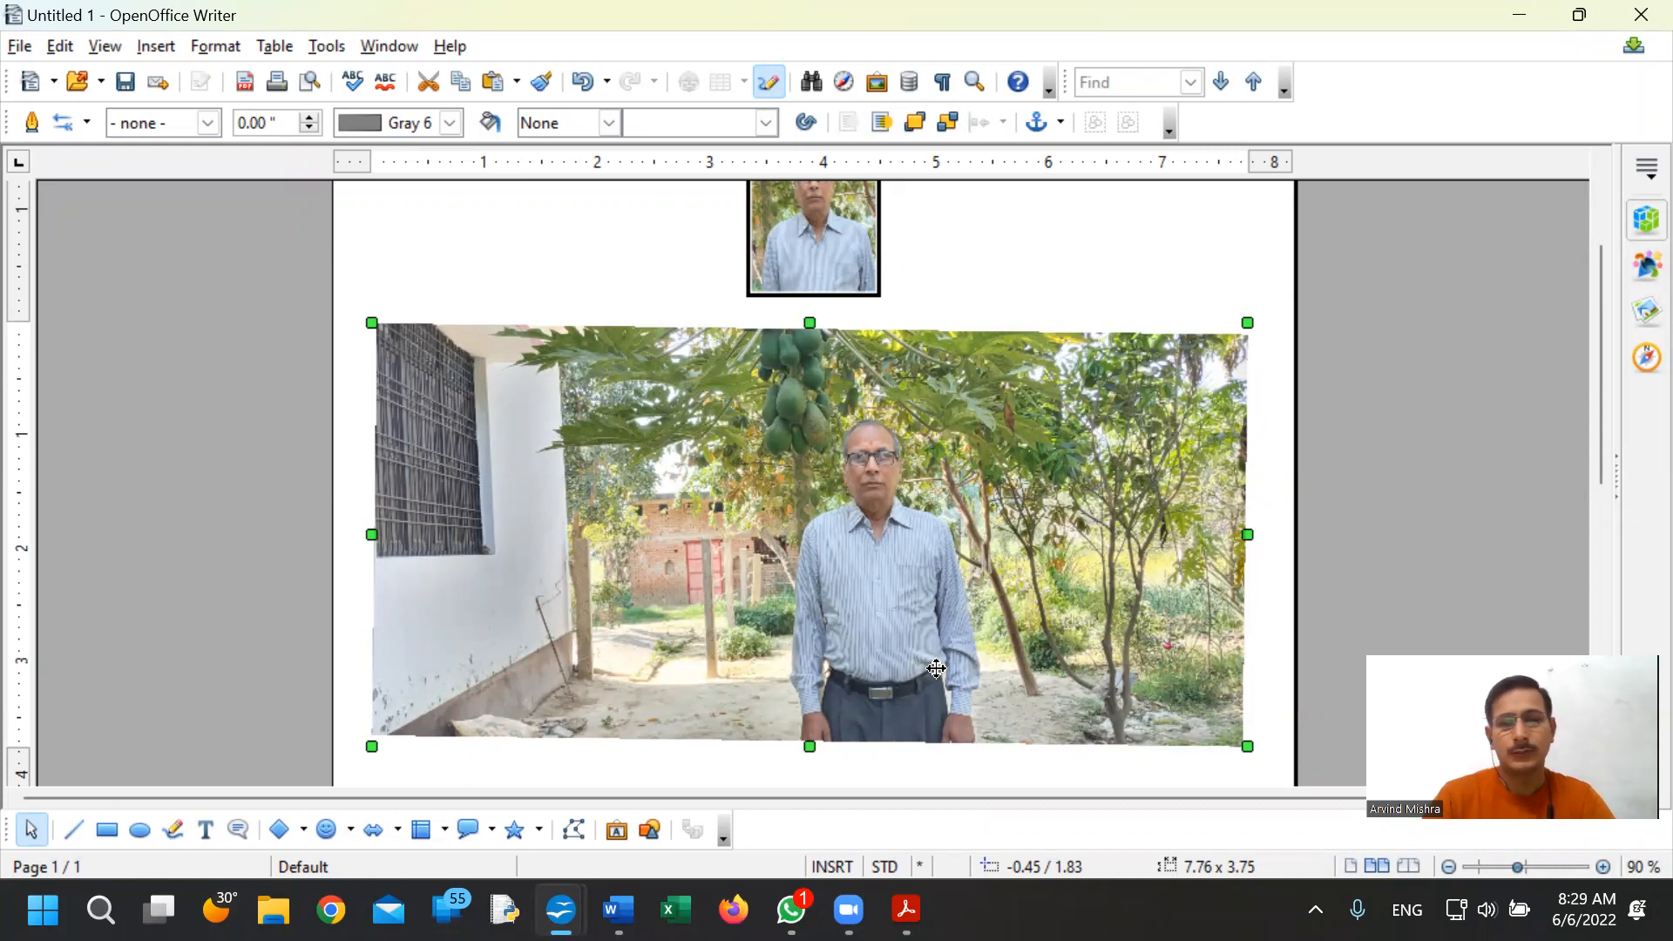
- Switch to the PDF textbook and read the Creating Drawing Objects section with its Drawing toolbar figure on page 18
{"action": "mouse_move", "coordinate": [906, 910]}
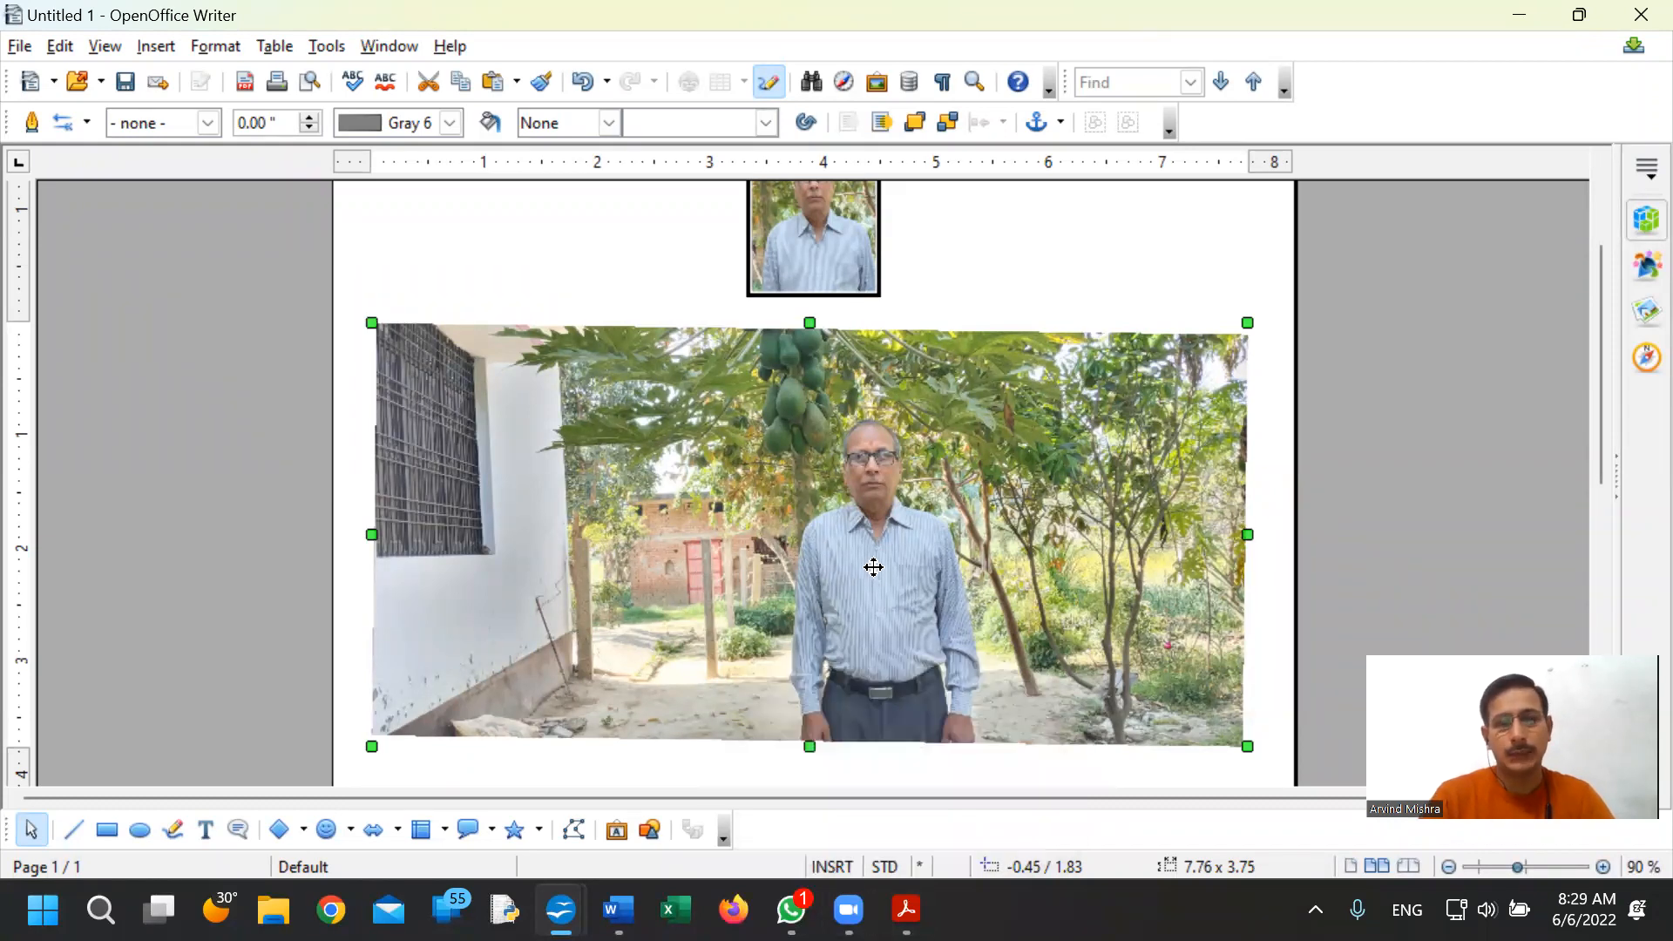
{"action": "left_click", "coordinate": [906, 911]}
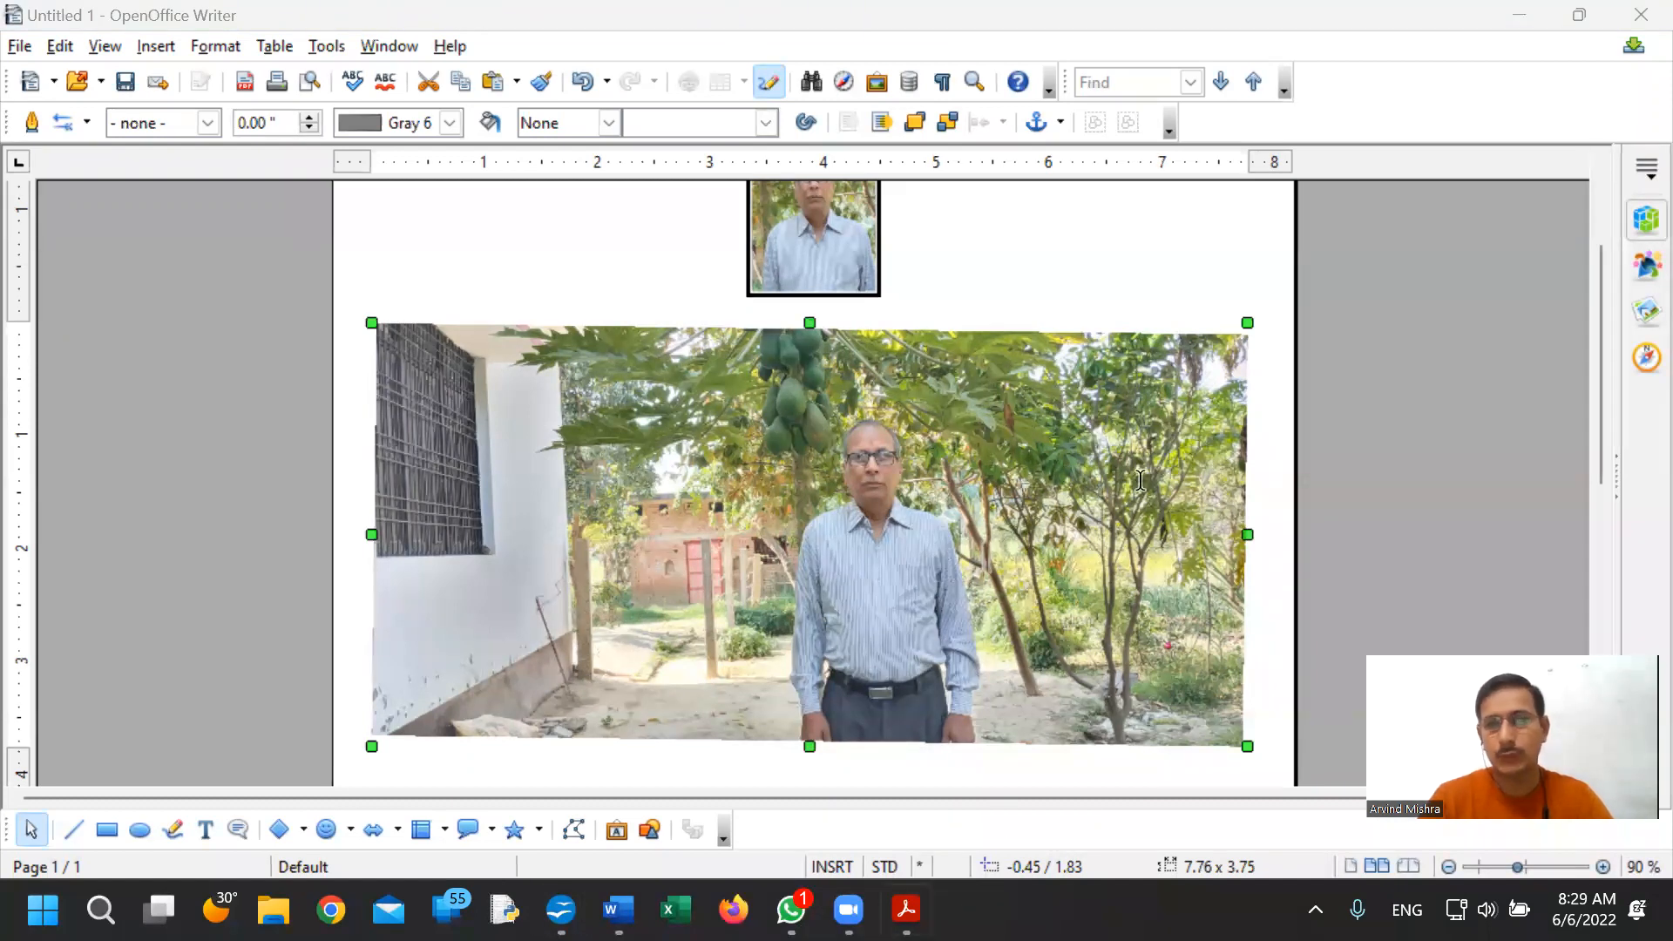
{"action": "scroll", "coordinate": [1166, 512], "scroll_direction": "down", "scroll_amount": 5}
{"action": "scroll", "coordinate": [1166, 512], "scroll_direction": "down", "scroll_amount": 3}
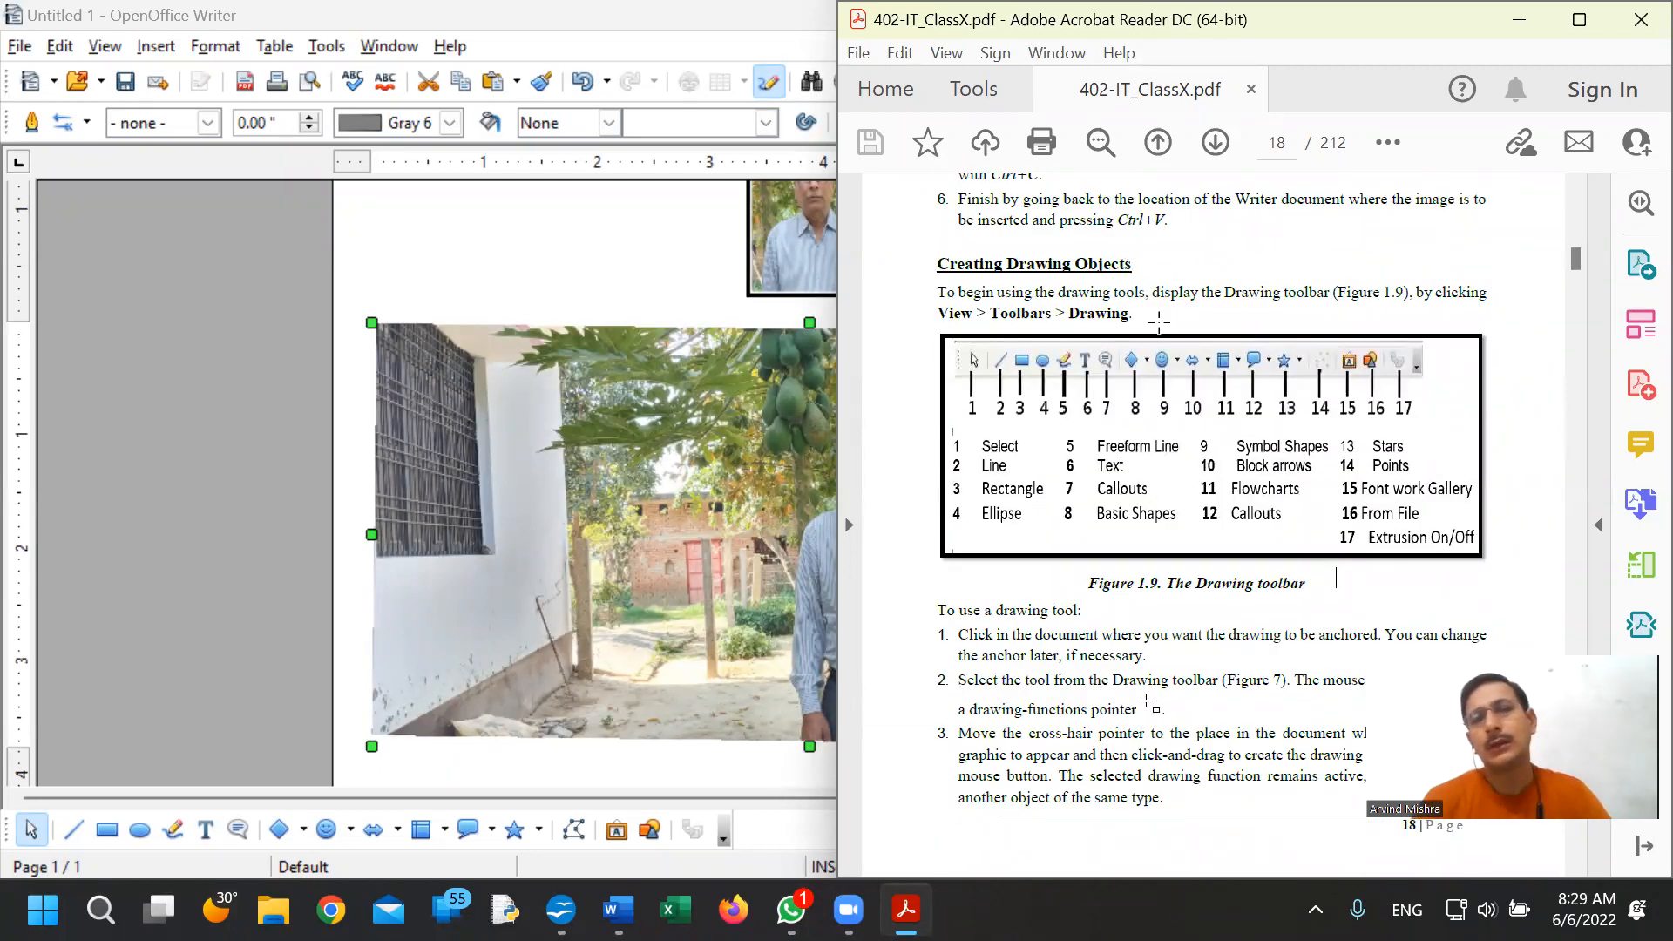
{"action": "scroll", "coordinate": [1160, 323], "scroll_direction": "up", "scroll_amount": 4}
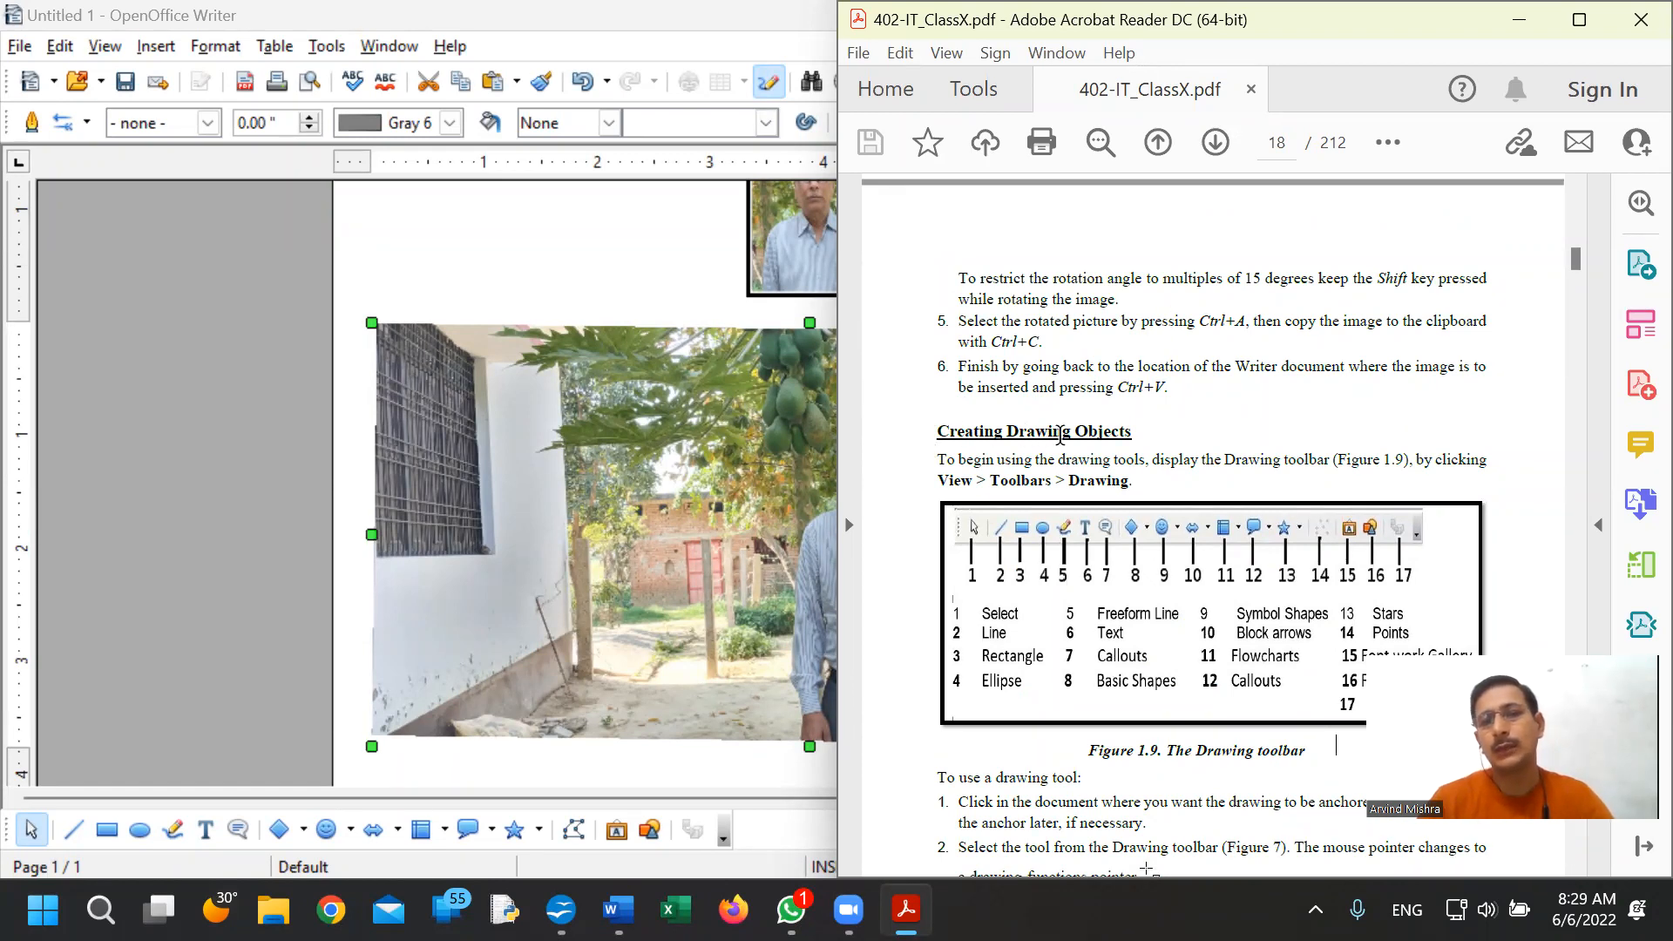
- Return to Writer and delete both the straightened picture and the bordered photo from the page
{"action": "left_click", "coordinate": [672, 475]}
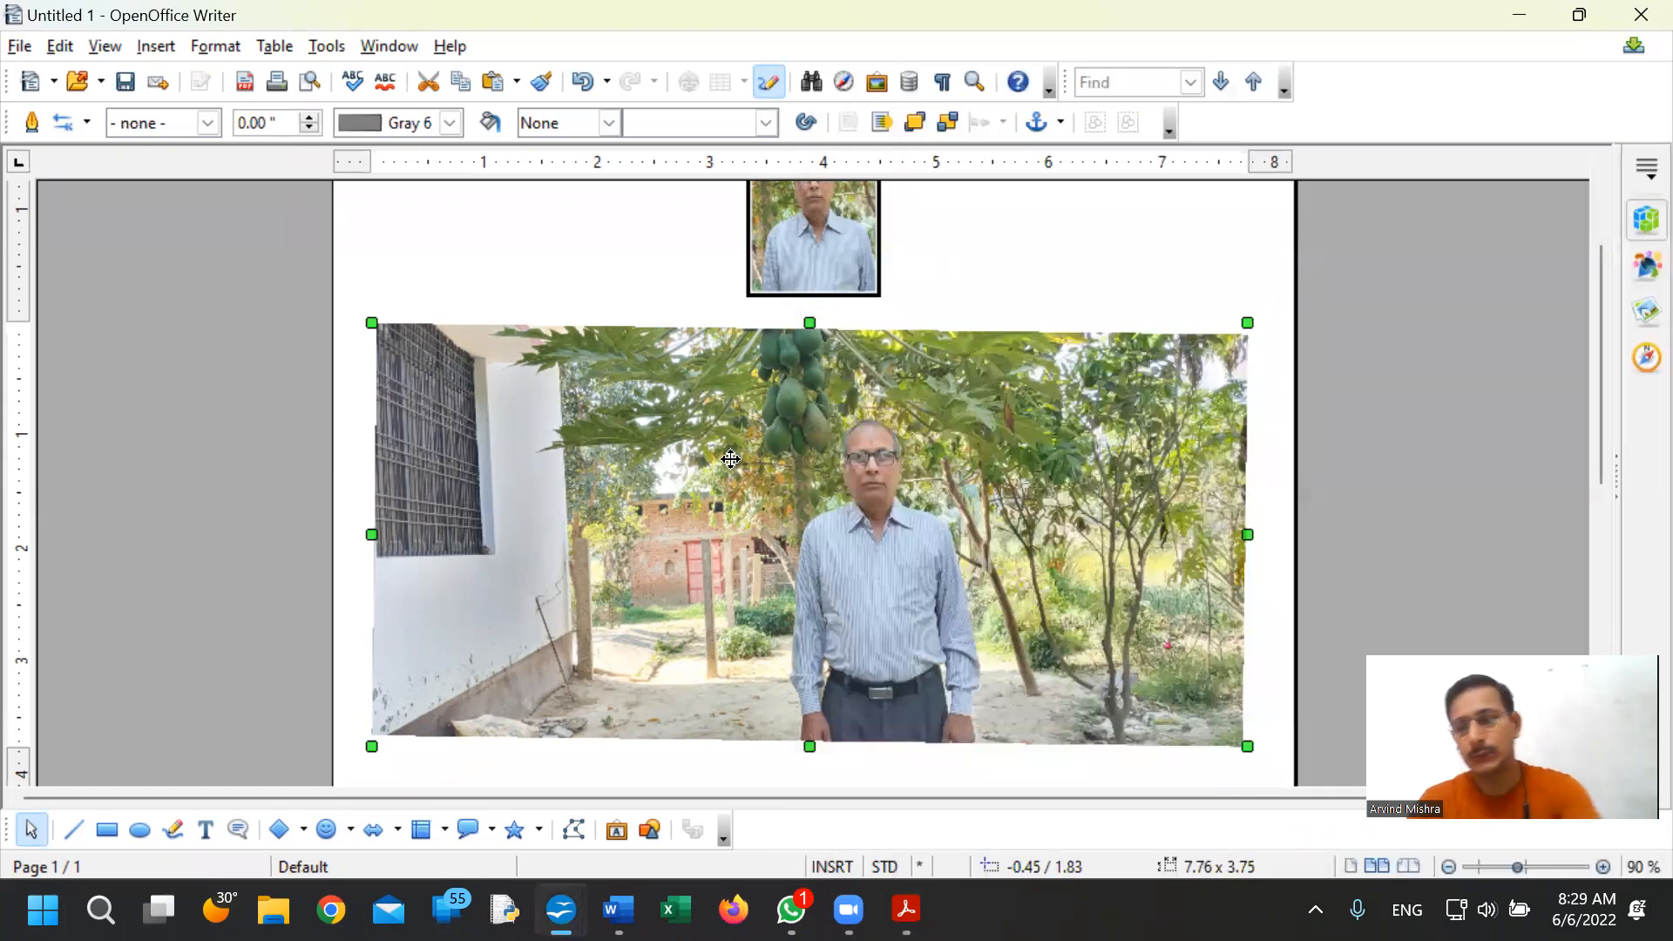
{"action": "key", "text": "Delete"}
{"action": "left_click", "coordinate": [809, 242]}
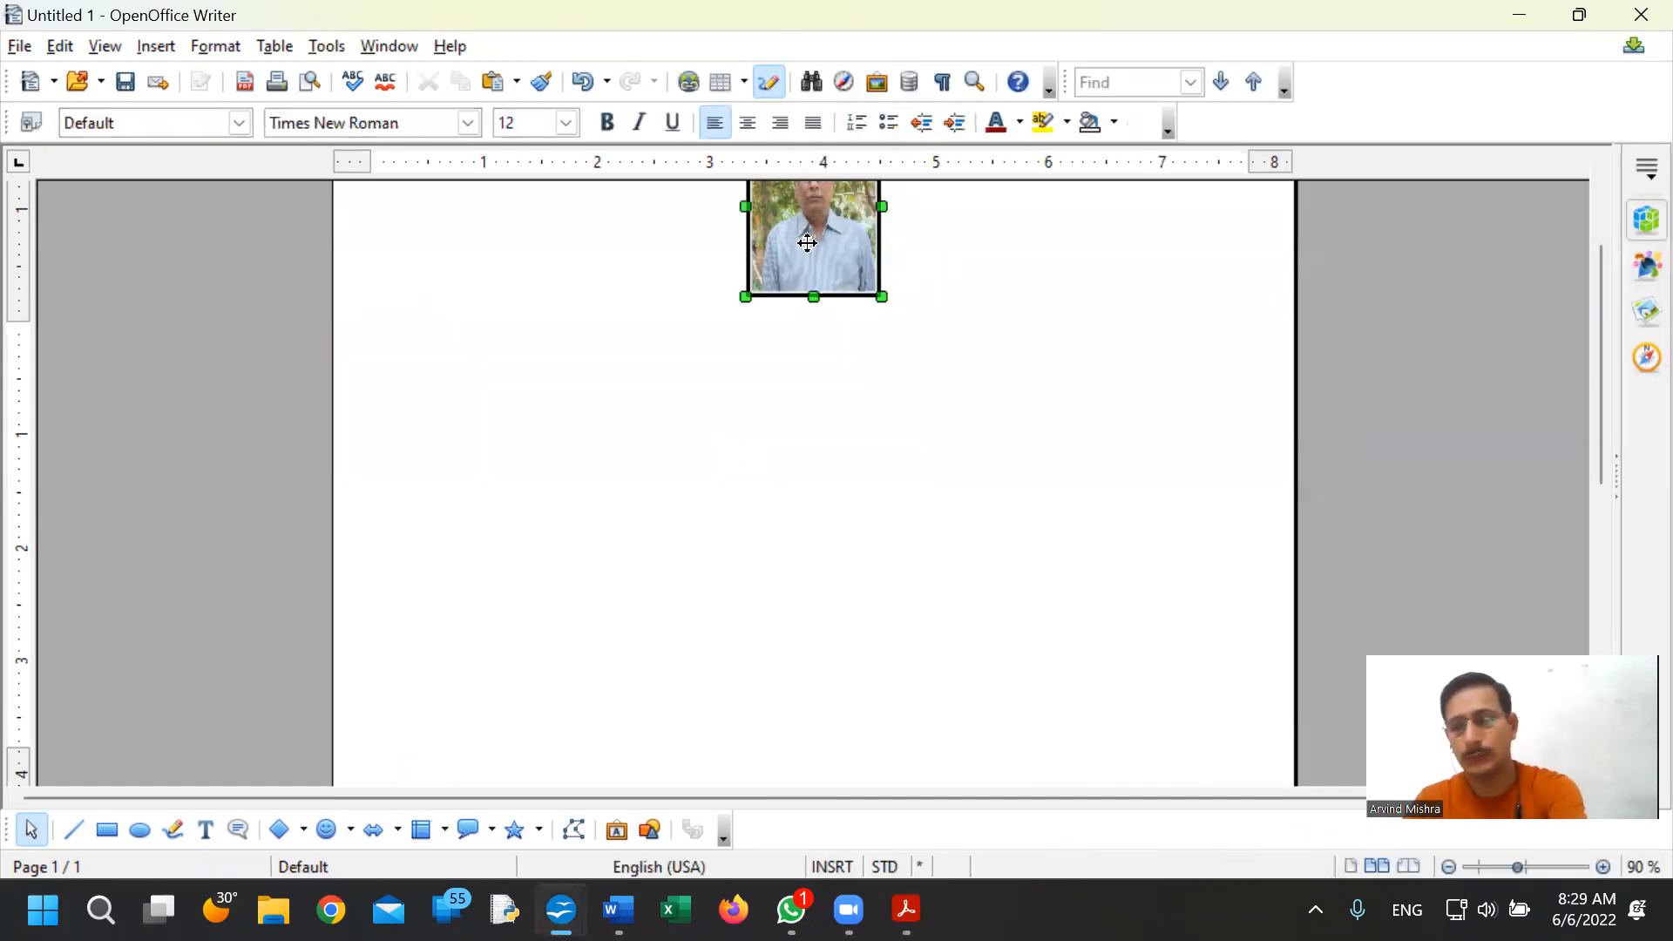
{"action": "key", "text": "Delete"}
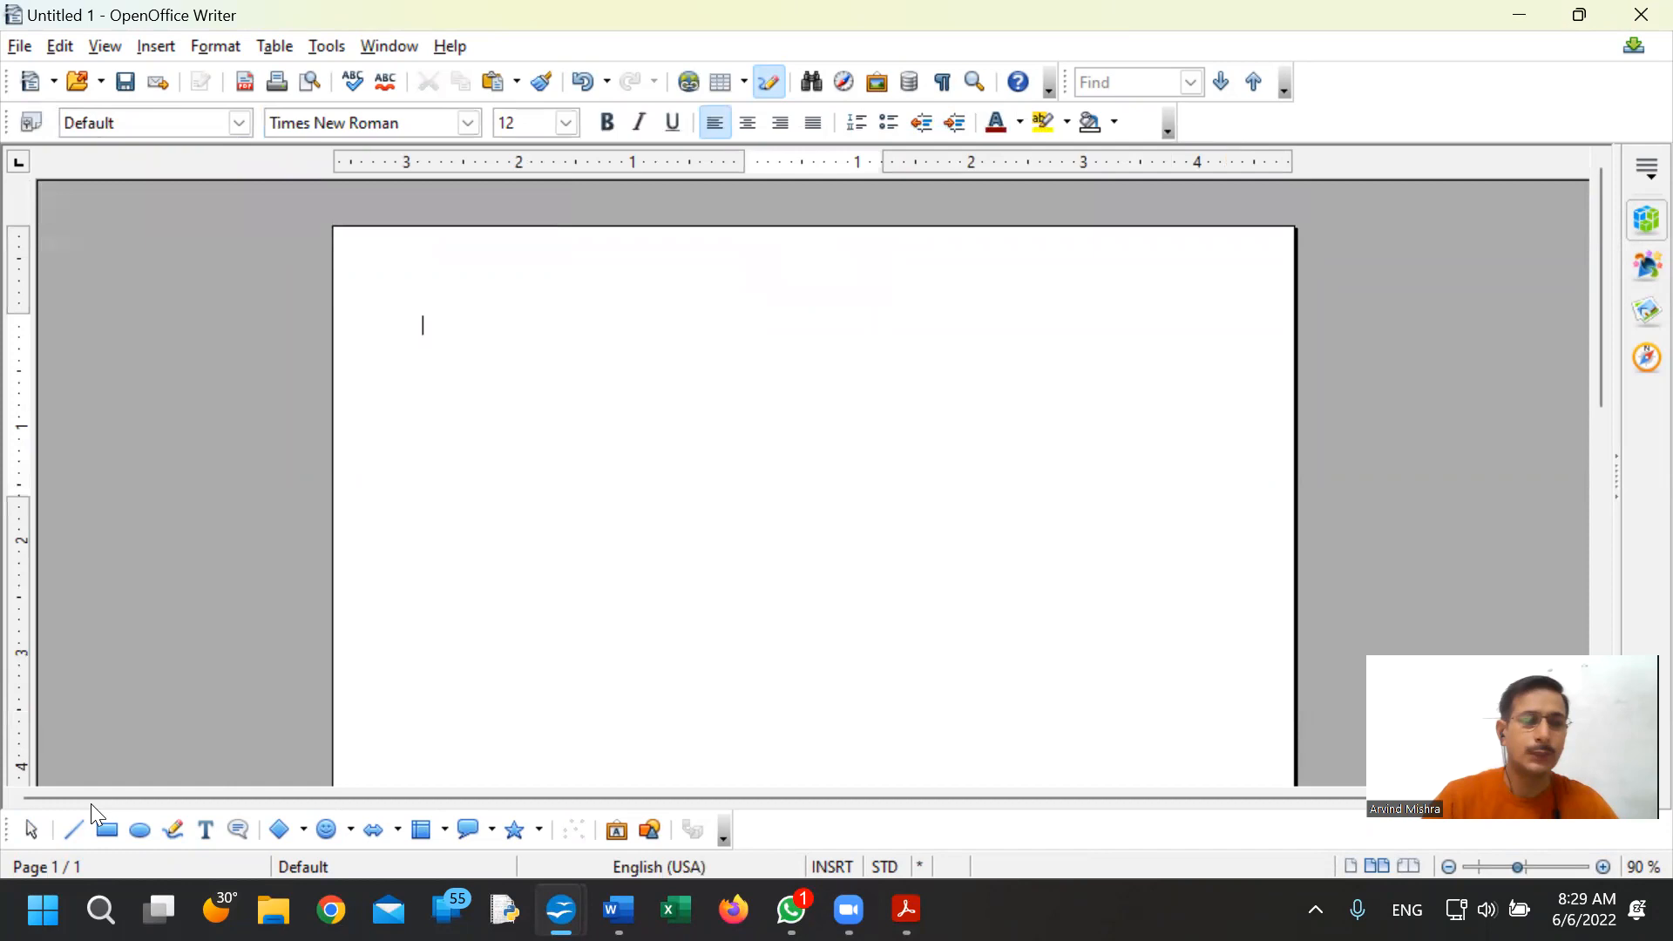
- Draw a near-horizontal line about 2.98" long near the top of the page, then lower its right end to a height difference of about 0.26"
{"action": "left_click", "coordinate": [73, 829]}
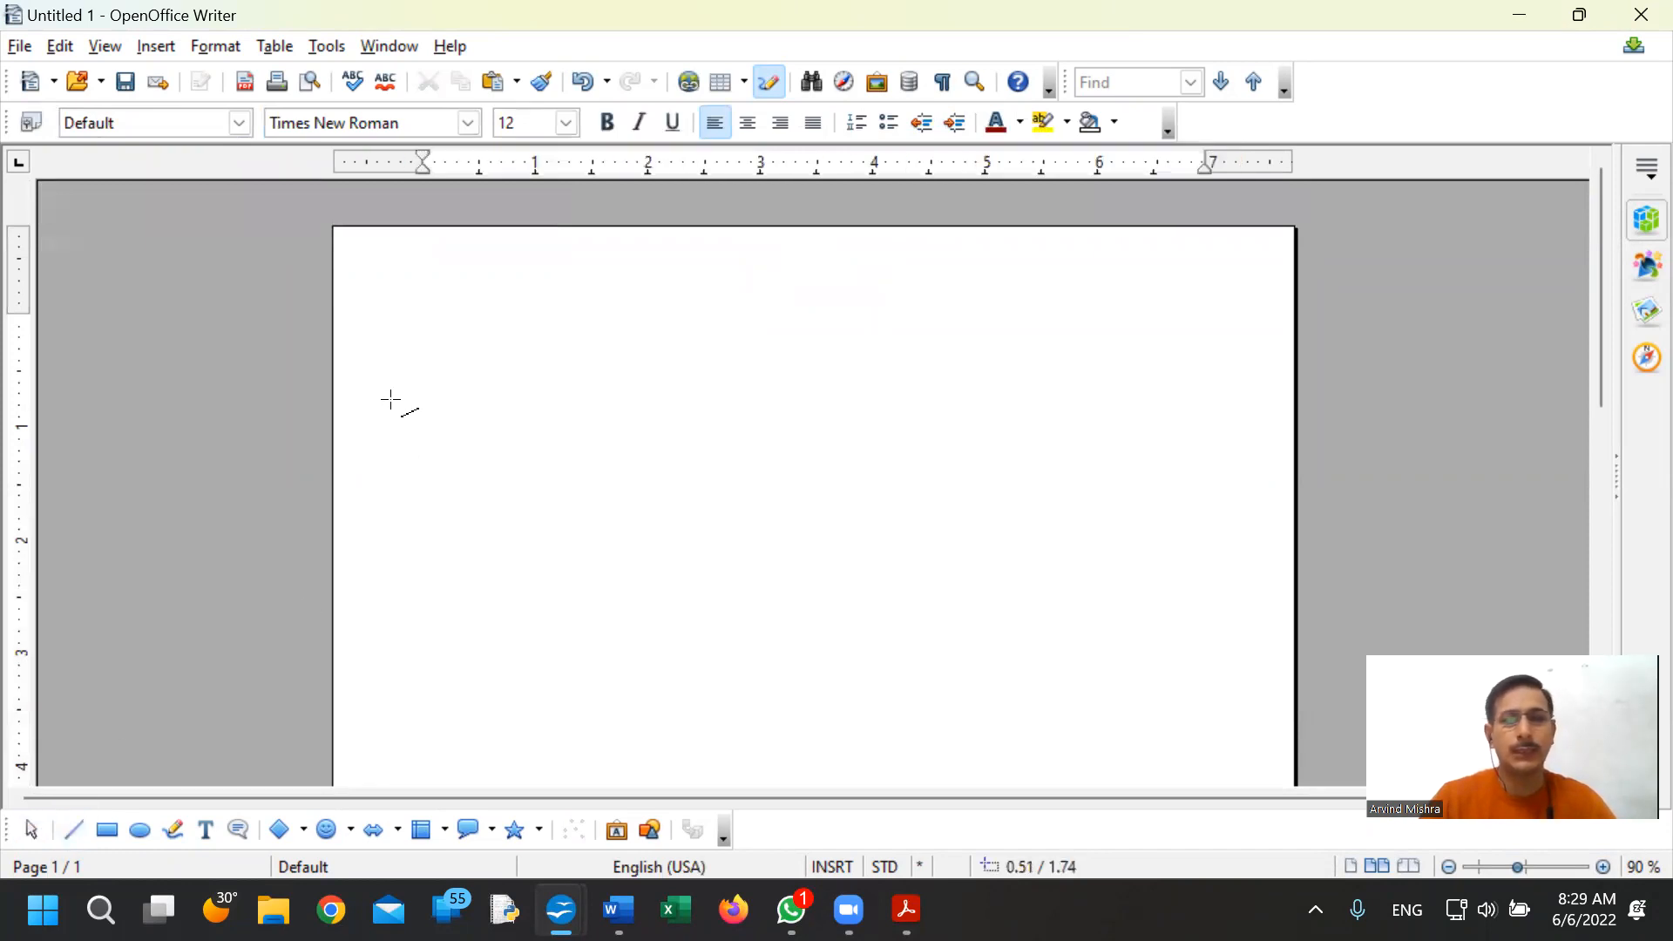
{"action": "mouse_move", "coordinate": [445, 342]}
{"action": "left_mouse_down"}
{"action": "mouse_move", "coordinate": [767, 340]}
{"action": "mouse_move", "coordinate": [939, 366]}
{"action": "mouse_move", "coordinate": [958, 341]}
{"action": "mouse_move", "coordinate": [983, 421]}
{"action": "mouse_move", "coordinate": [1000, 339]}
{"action": "left_mouse_up"}
{"action": "mouse_move", "coordinate": [798, 333]}
{"action": "left_mouse_down"}
{"action": "mouse_move", "coordinate": [702, 329]}
{"action": "mouse_move", "coordinate": [780, 340]}
{"action": "left_mouse_up"}
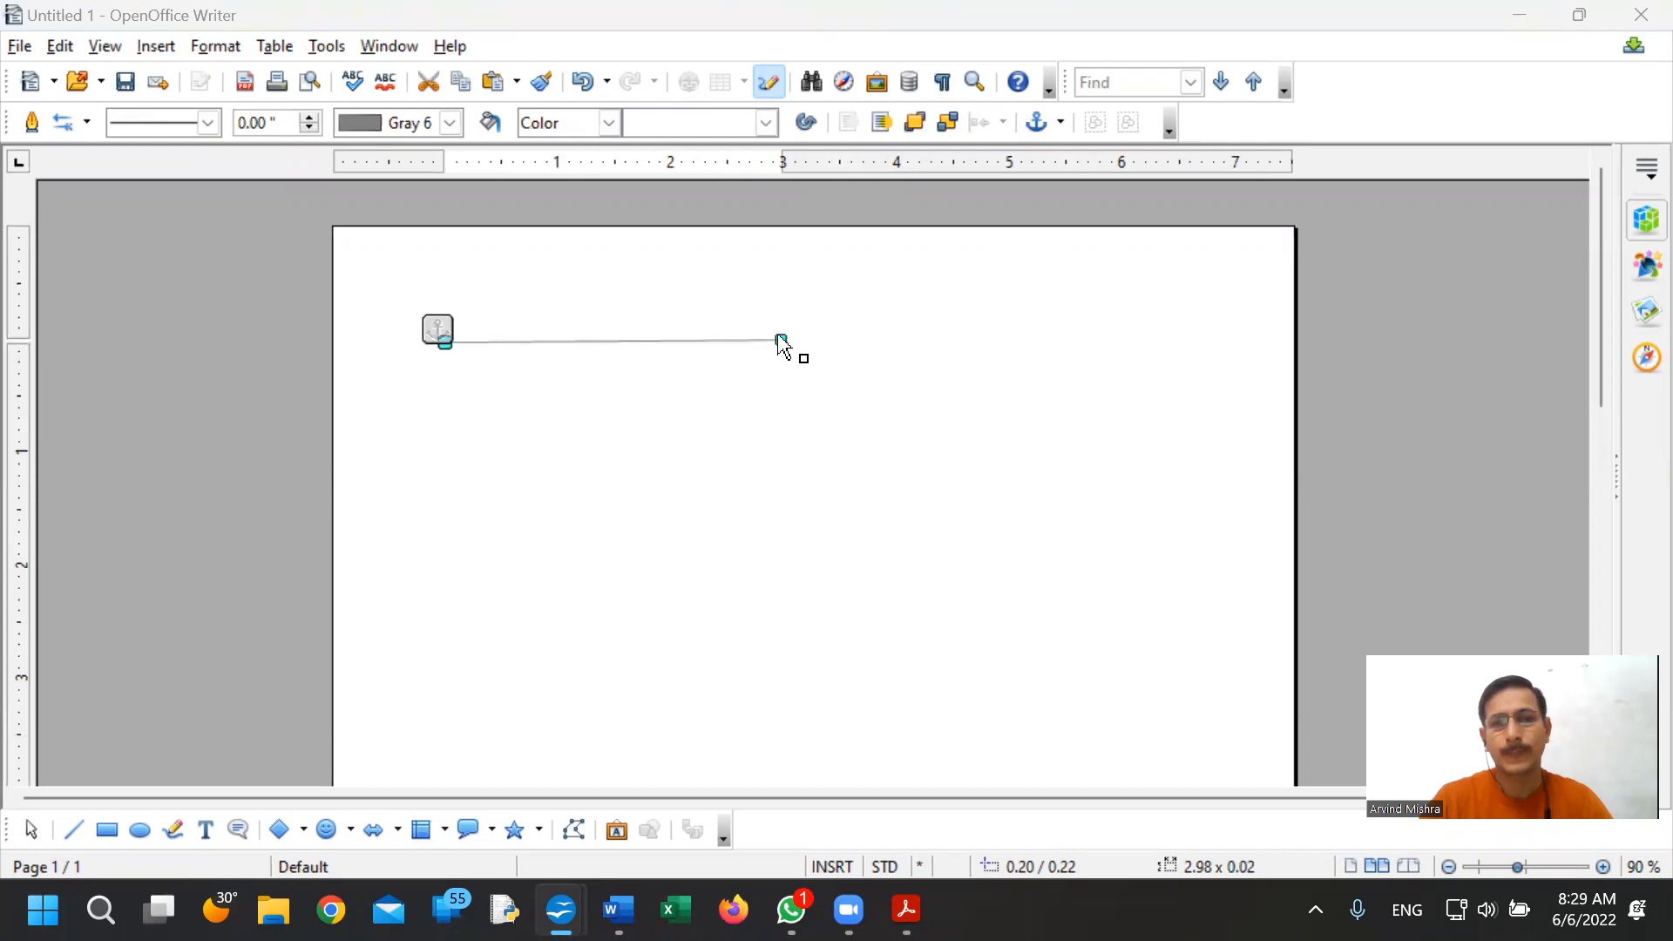
{"action": "left_click_drag", "start_coordinate": [782, 342], "coordinate": [782, 373]}
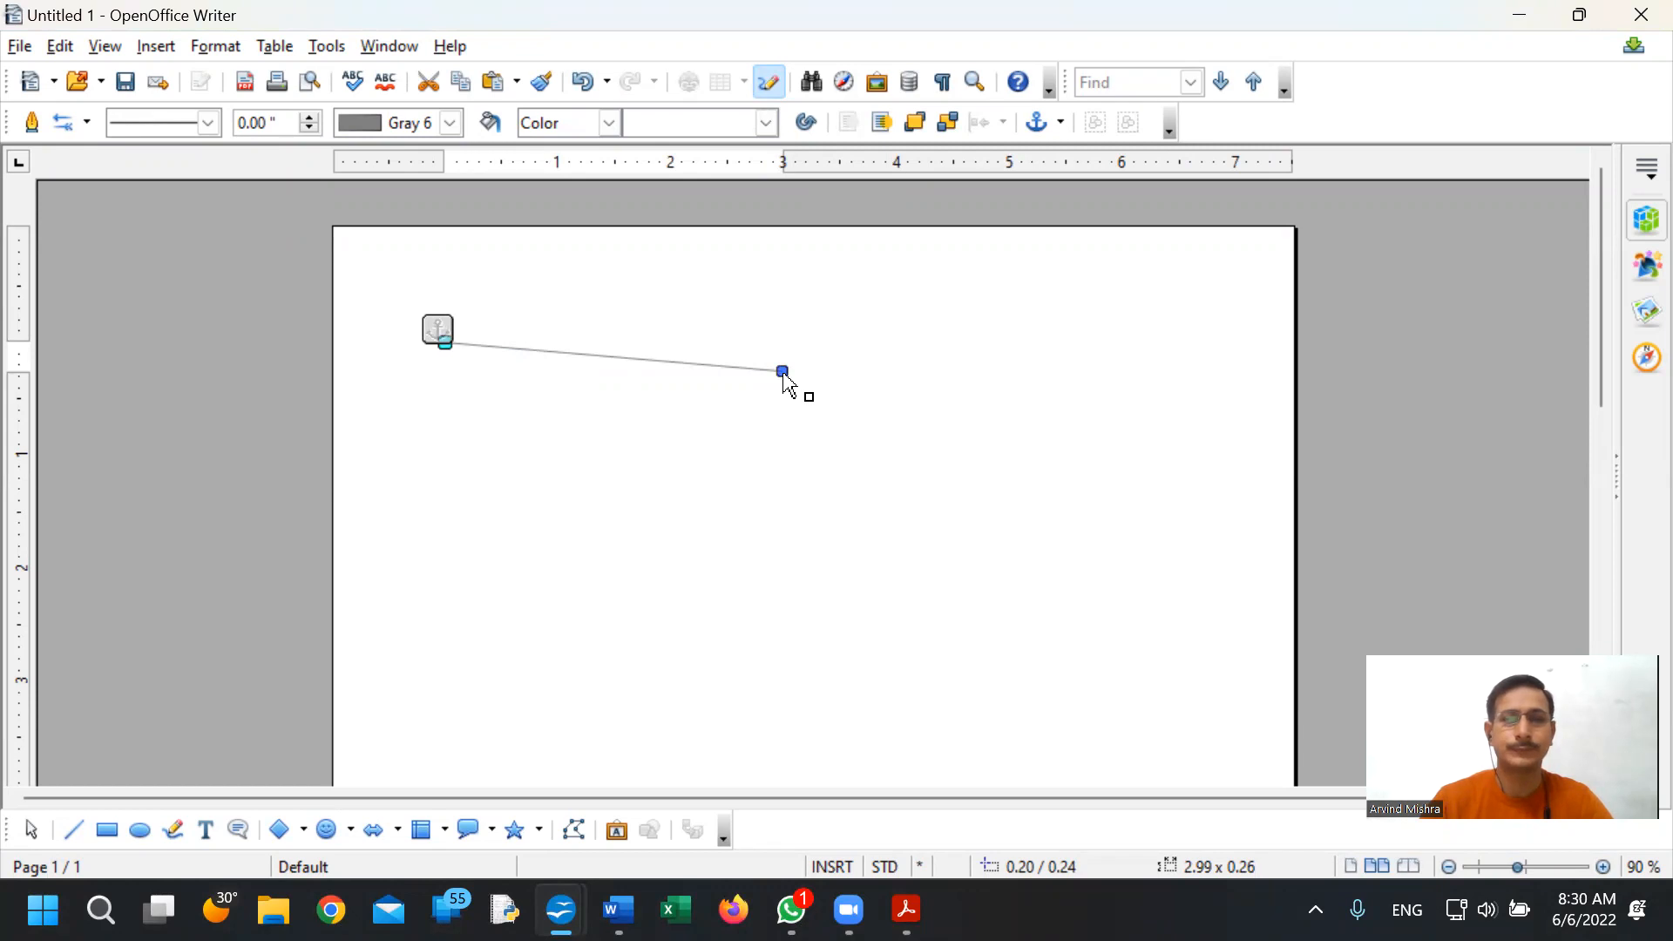
{"action": "left_click", "coordinate": [784, 346]}
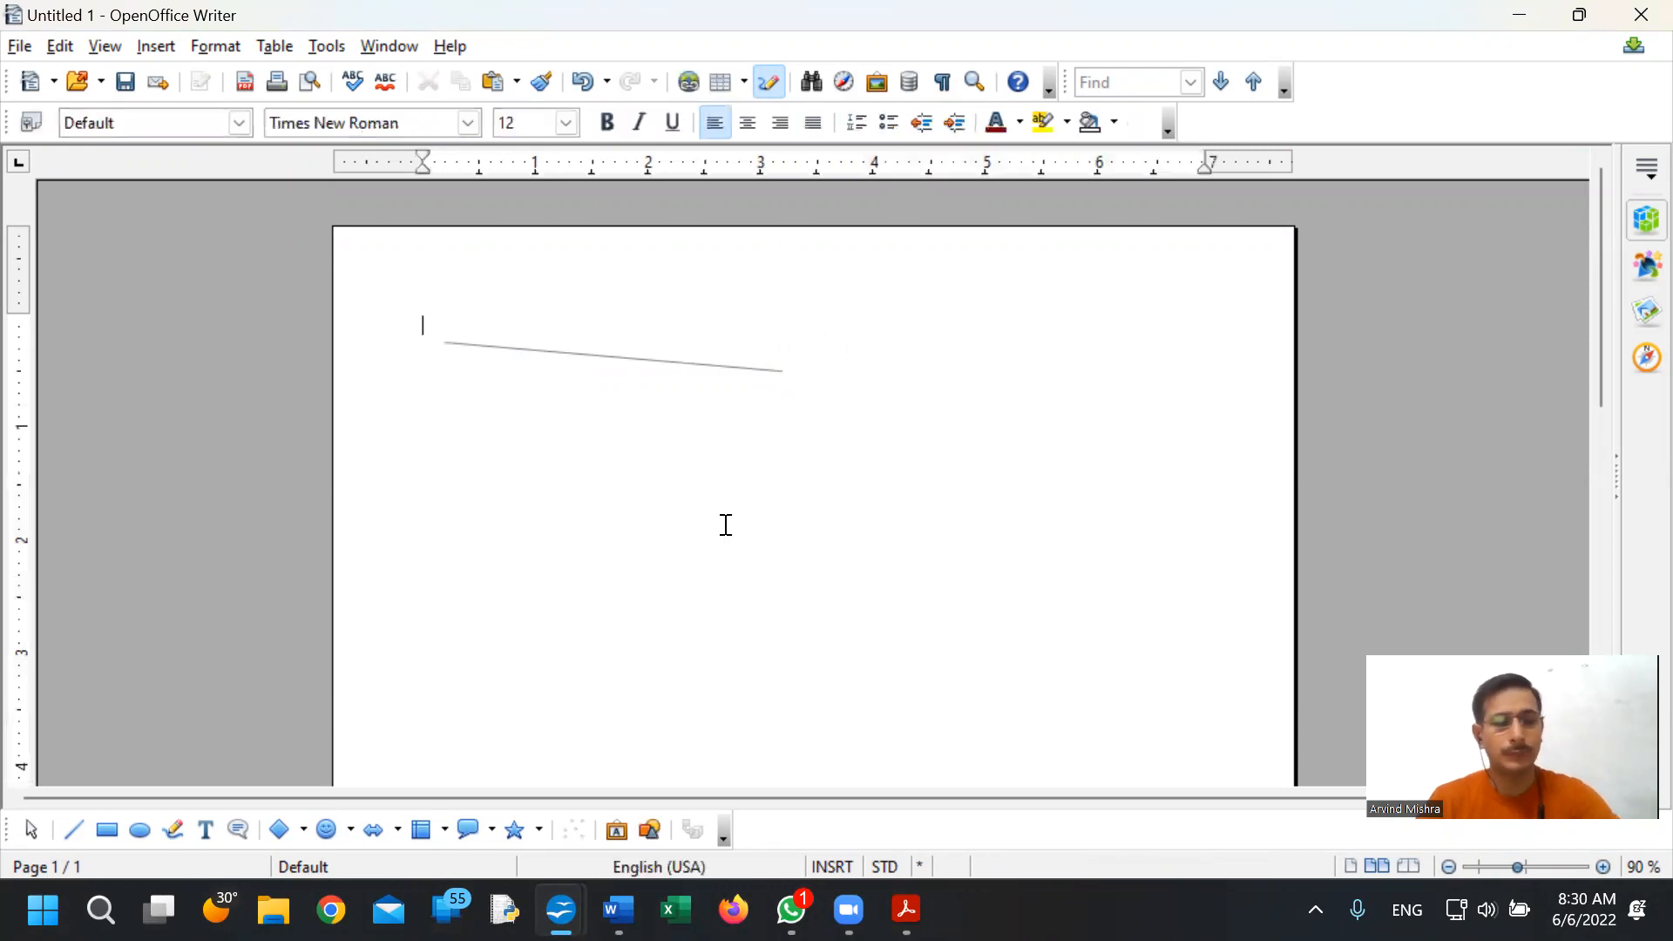
- Draw a horizontal line about 5.67 in long below the sloping line and give its right end a filled triangular arrowhead
{"action": "left_click", "coordinate": [97, 828]}
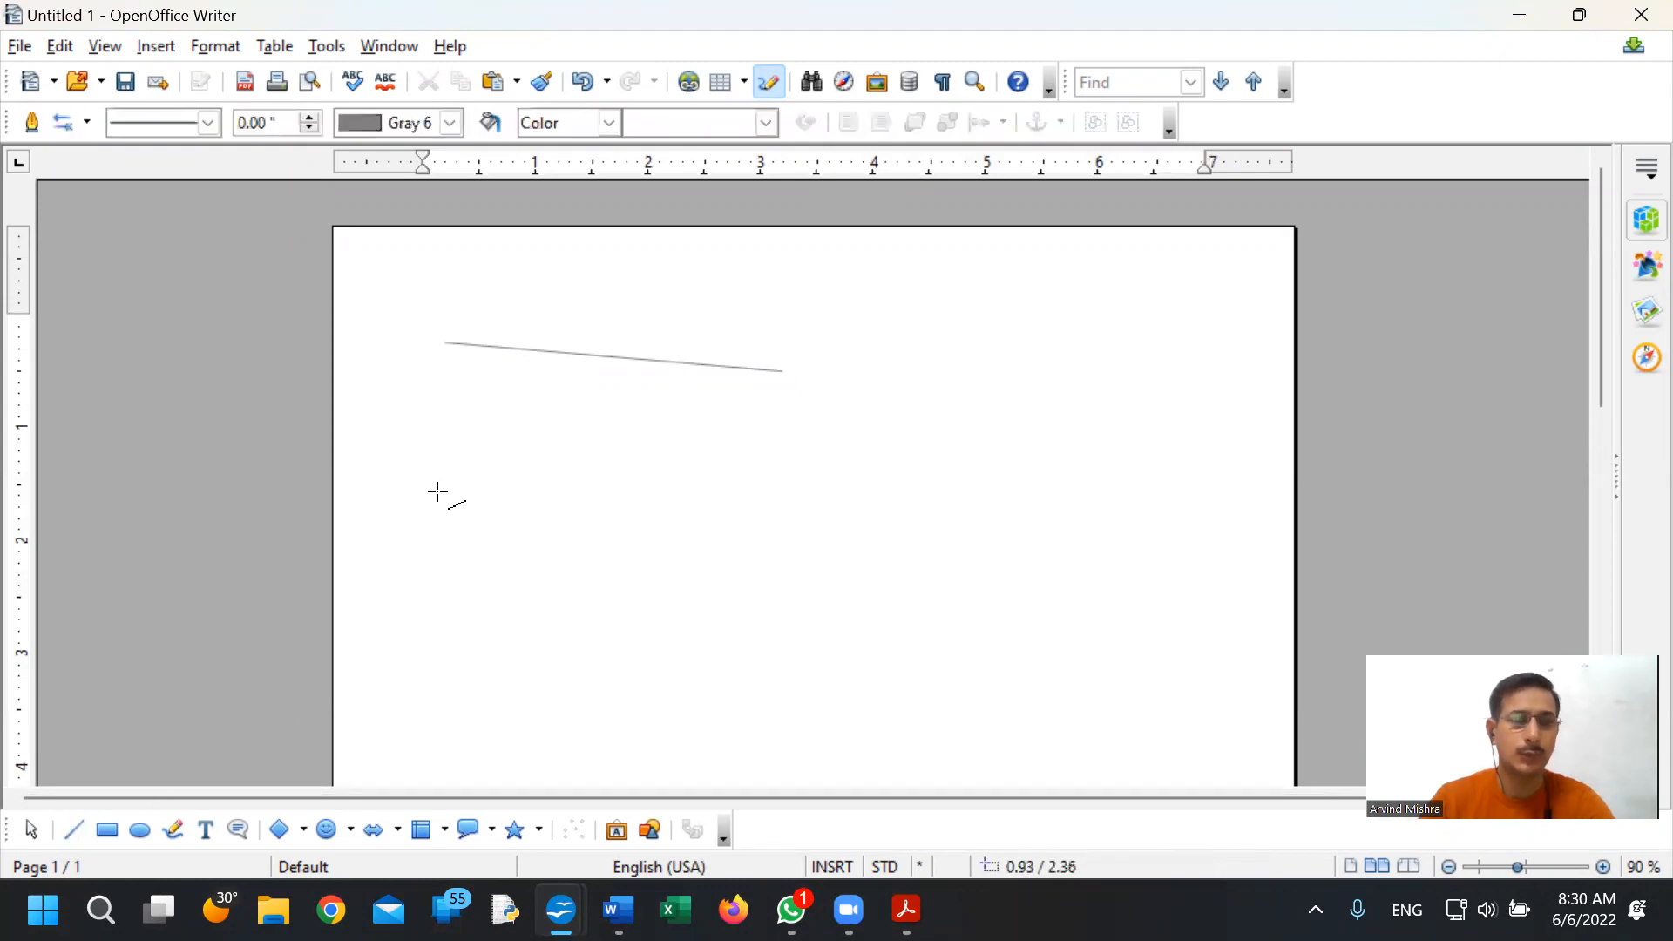
{"action": "left_click_drag", "start_coordinate": [438, 457], "coordinate": [1079, 457]}
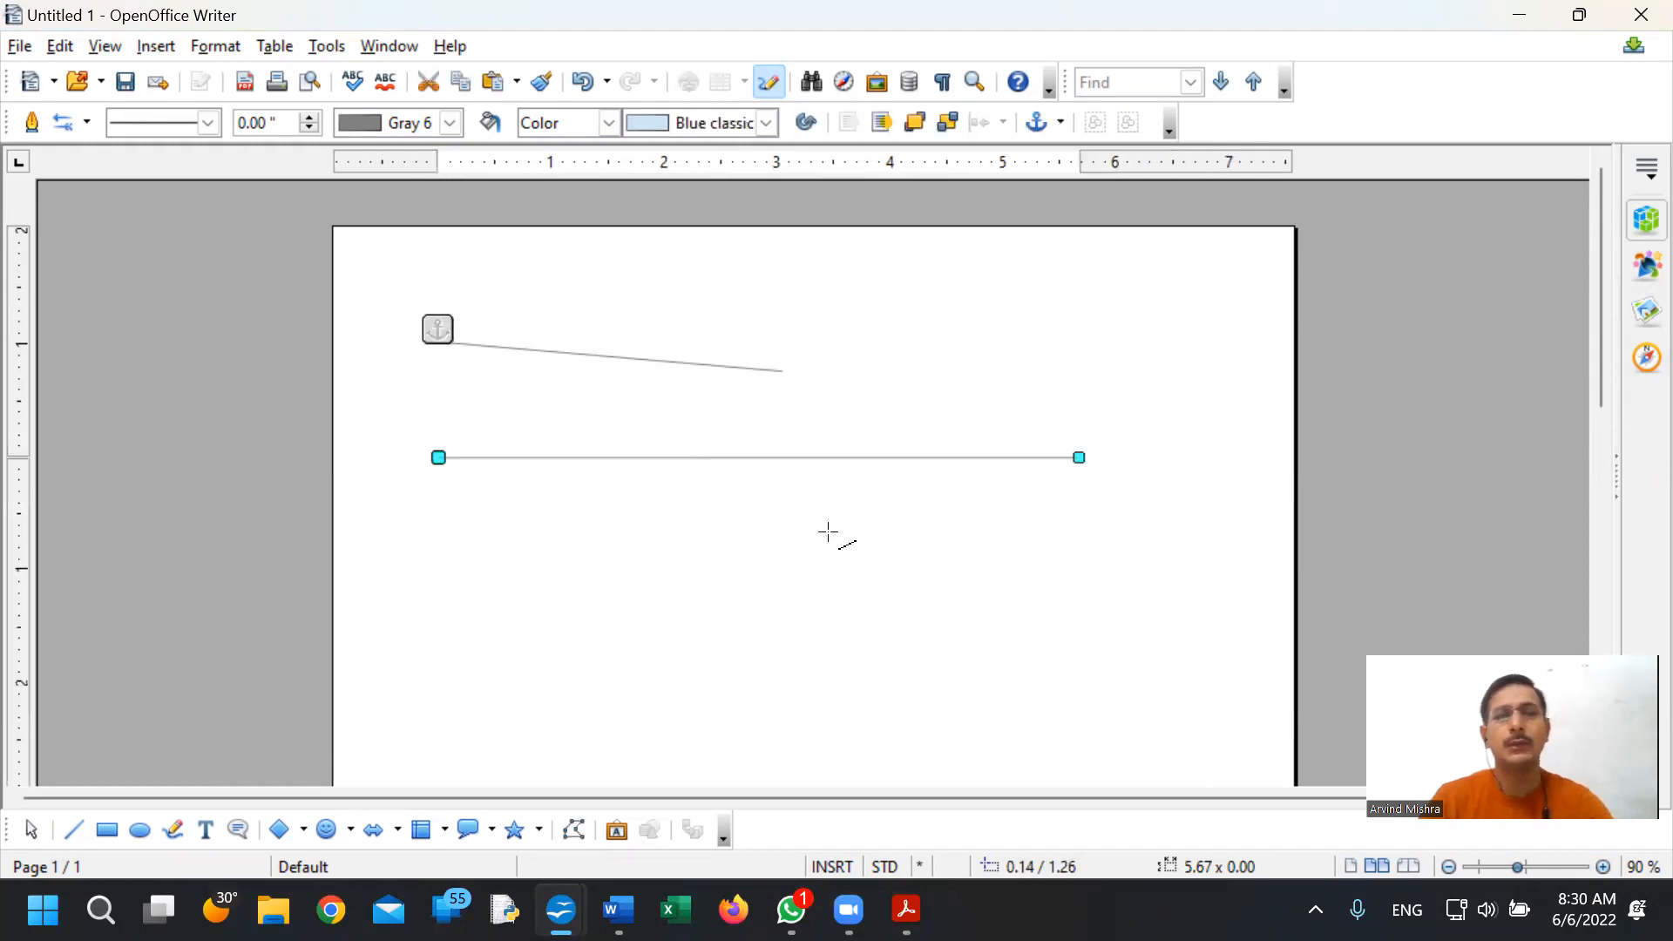
{"action": "left_click", "coordinate": [86, 125]}
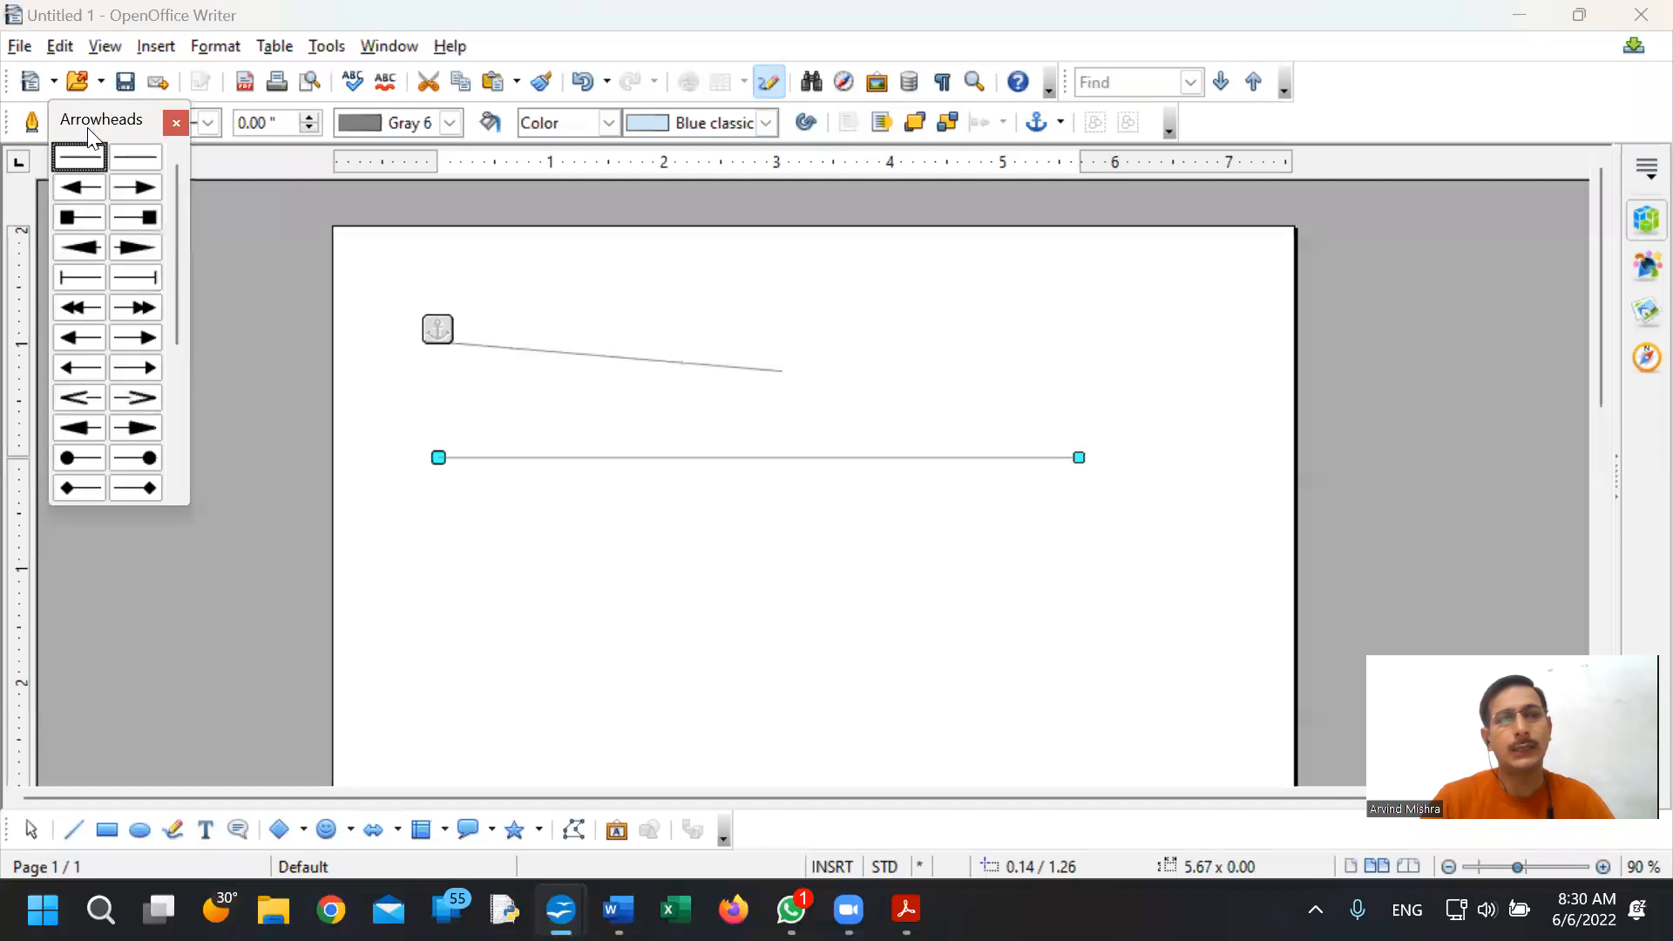
{"action": "left_click", "coordinate": [132, 190]}
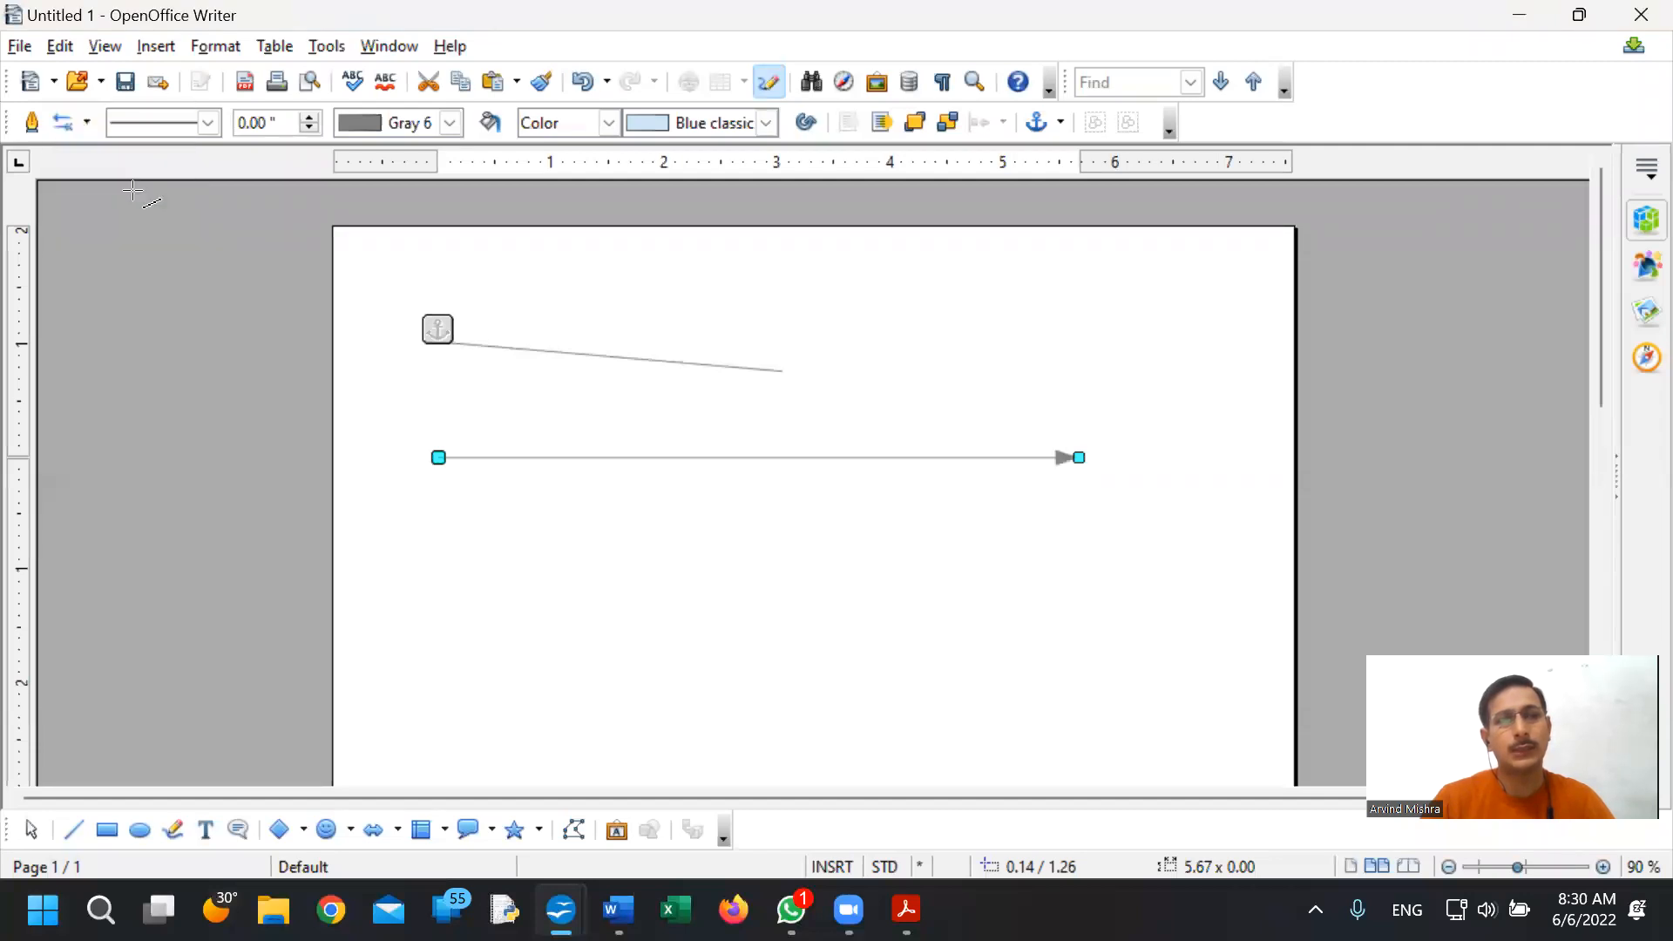
- Add a square arrowhead to the left end of the horizontal line and deselect it
{"action": "left_click", "coordinate": [84, 125]}
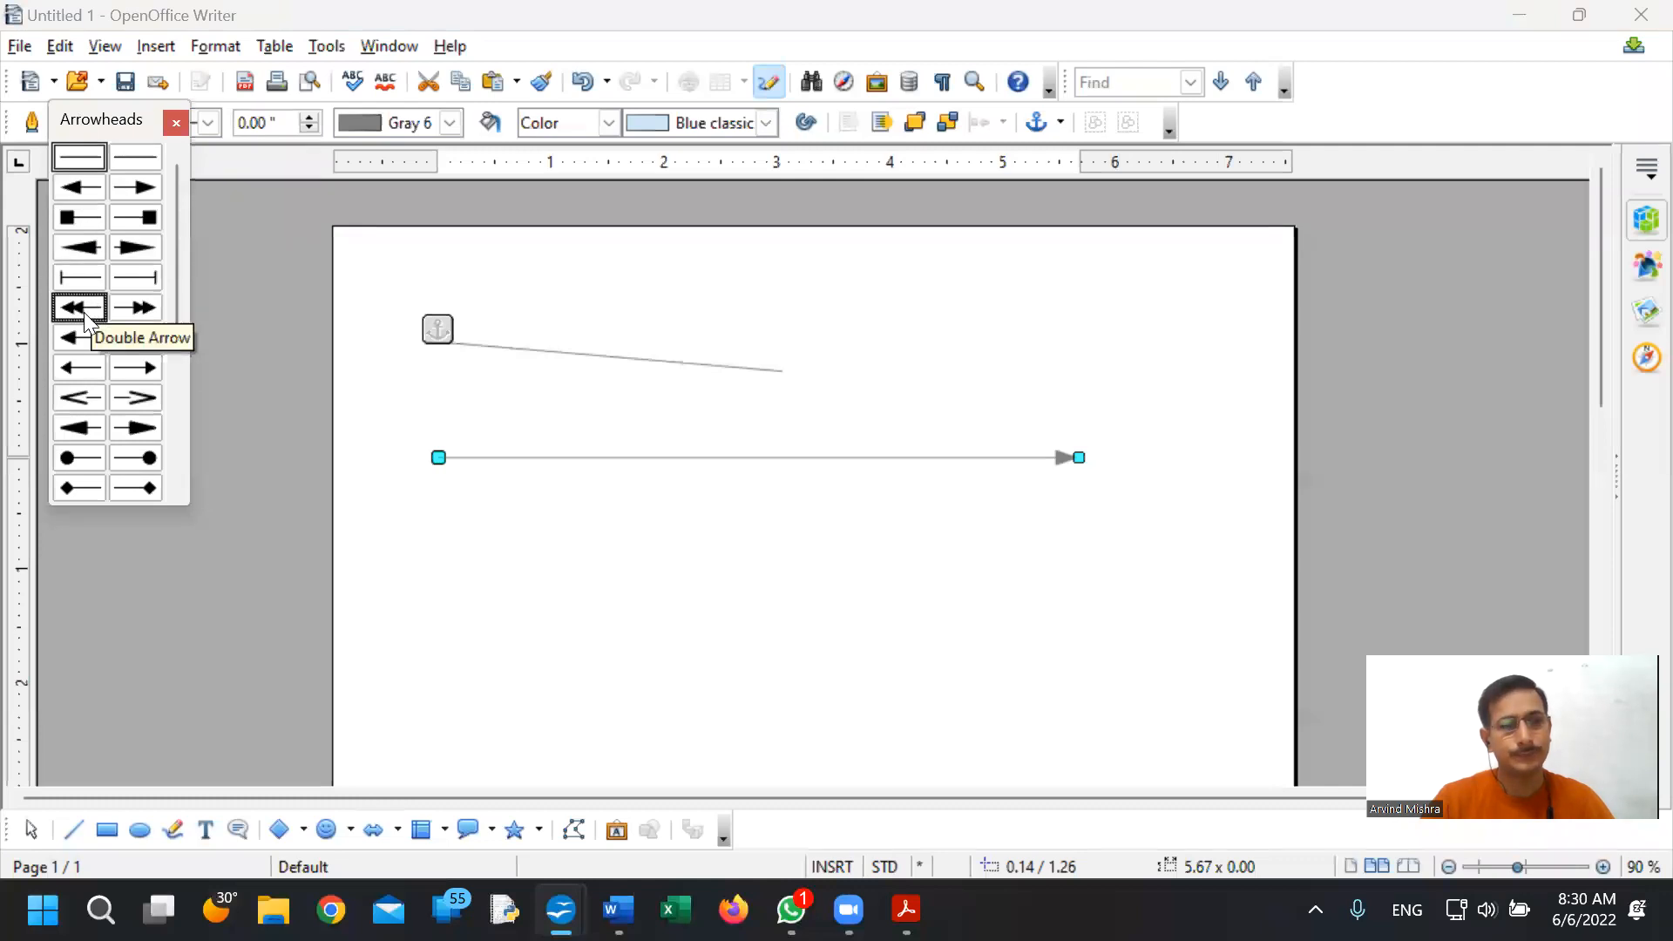
{"action": "scroll", "coordinate": [85, 453], "scroll_direction": "down", "scroll_amount": 5}
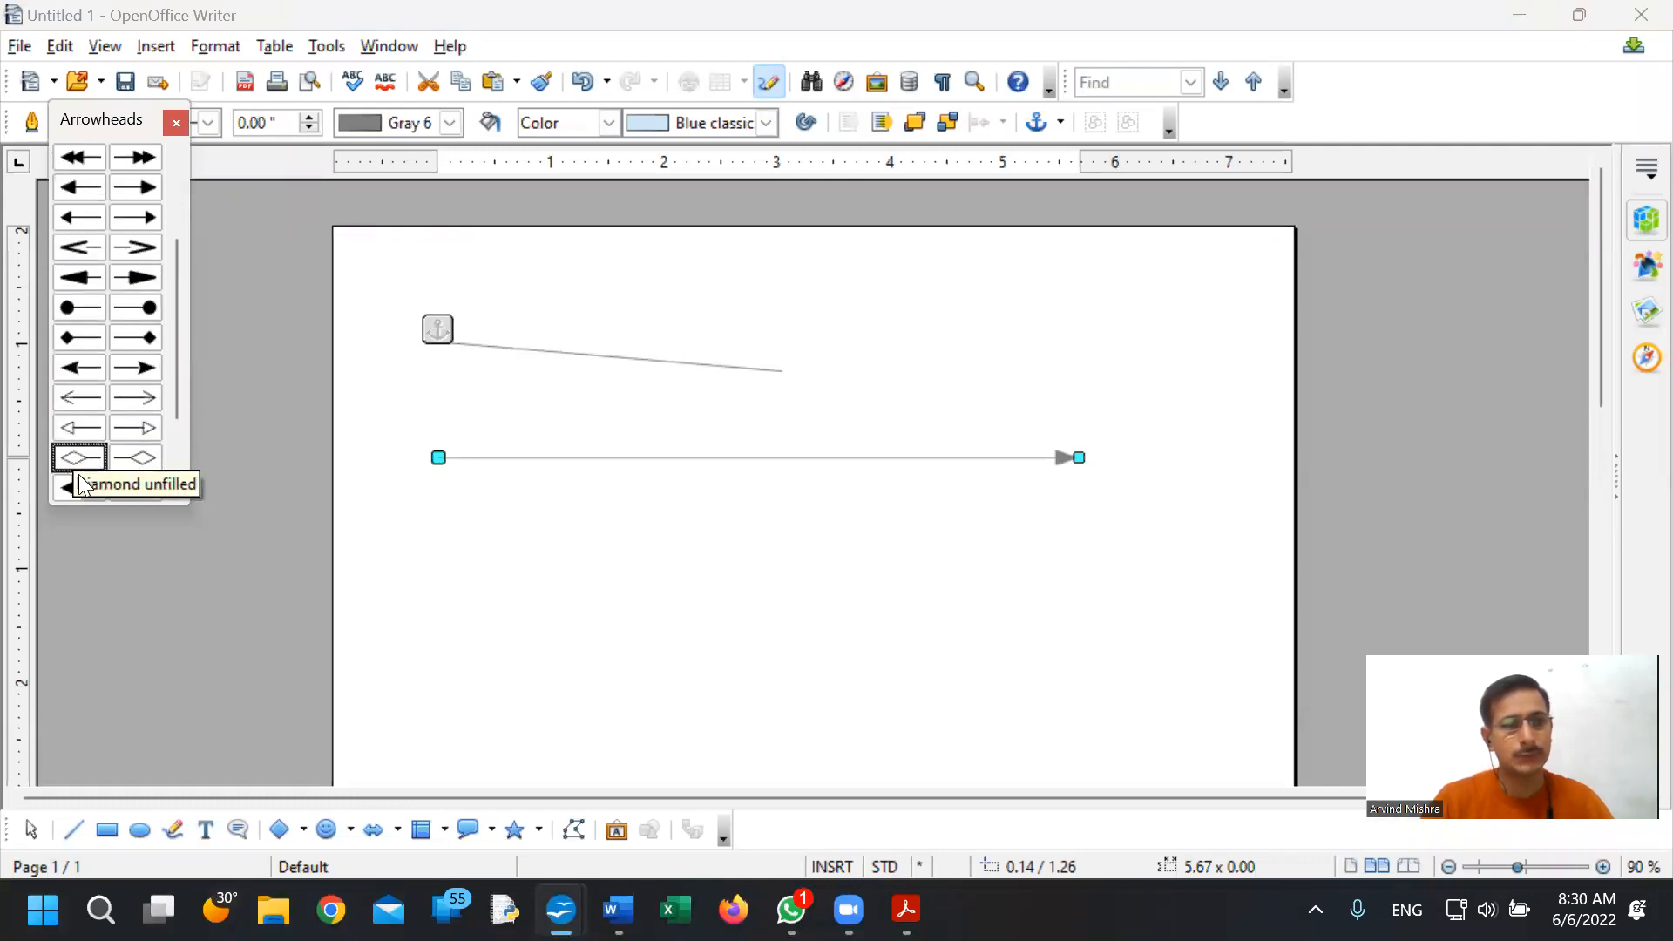
{"action": "left_click", "coordinate": [91, 155]}
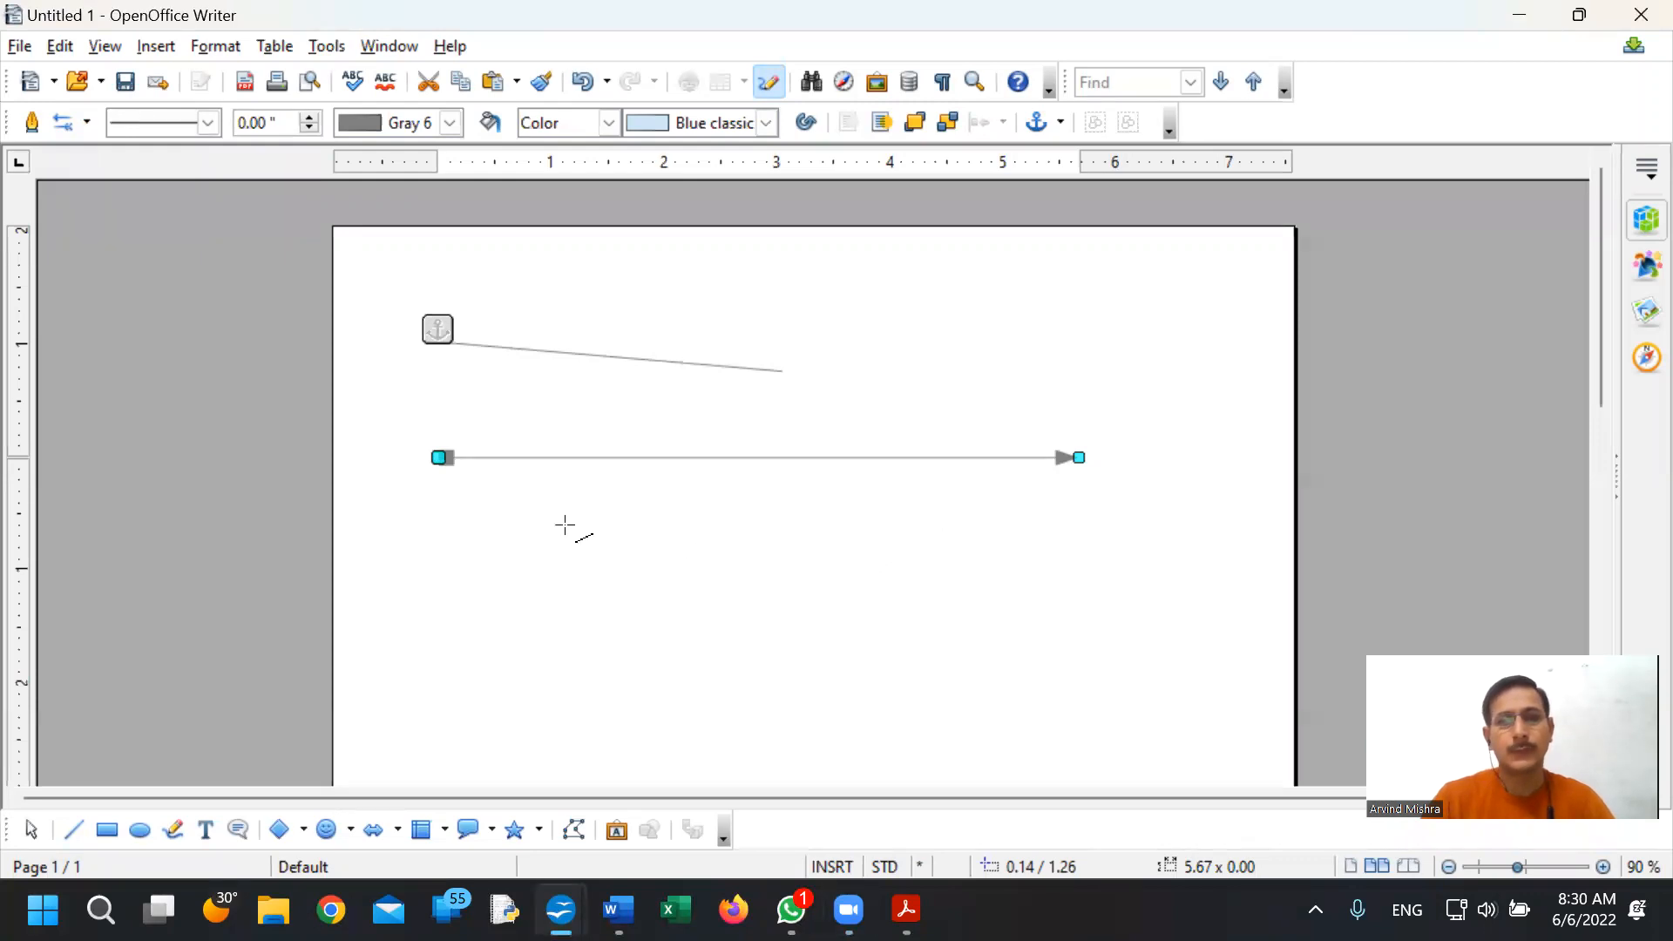
{"action": "left_click", "coordinate": [808, 543]}
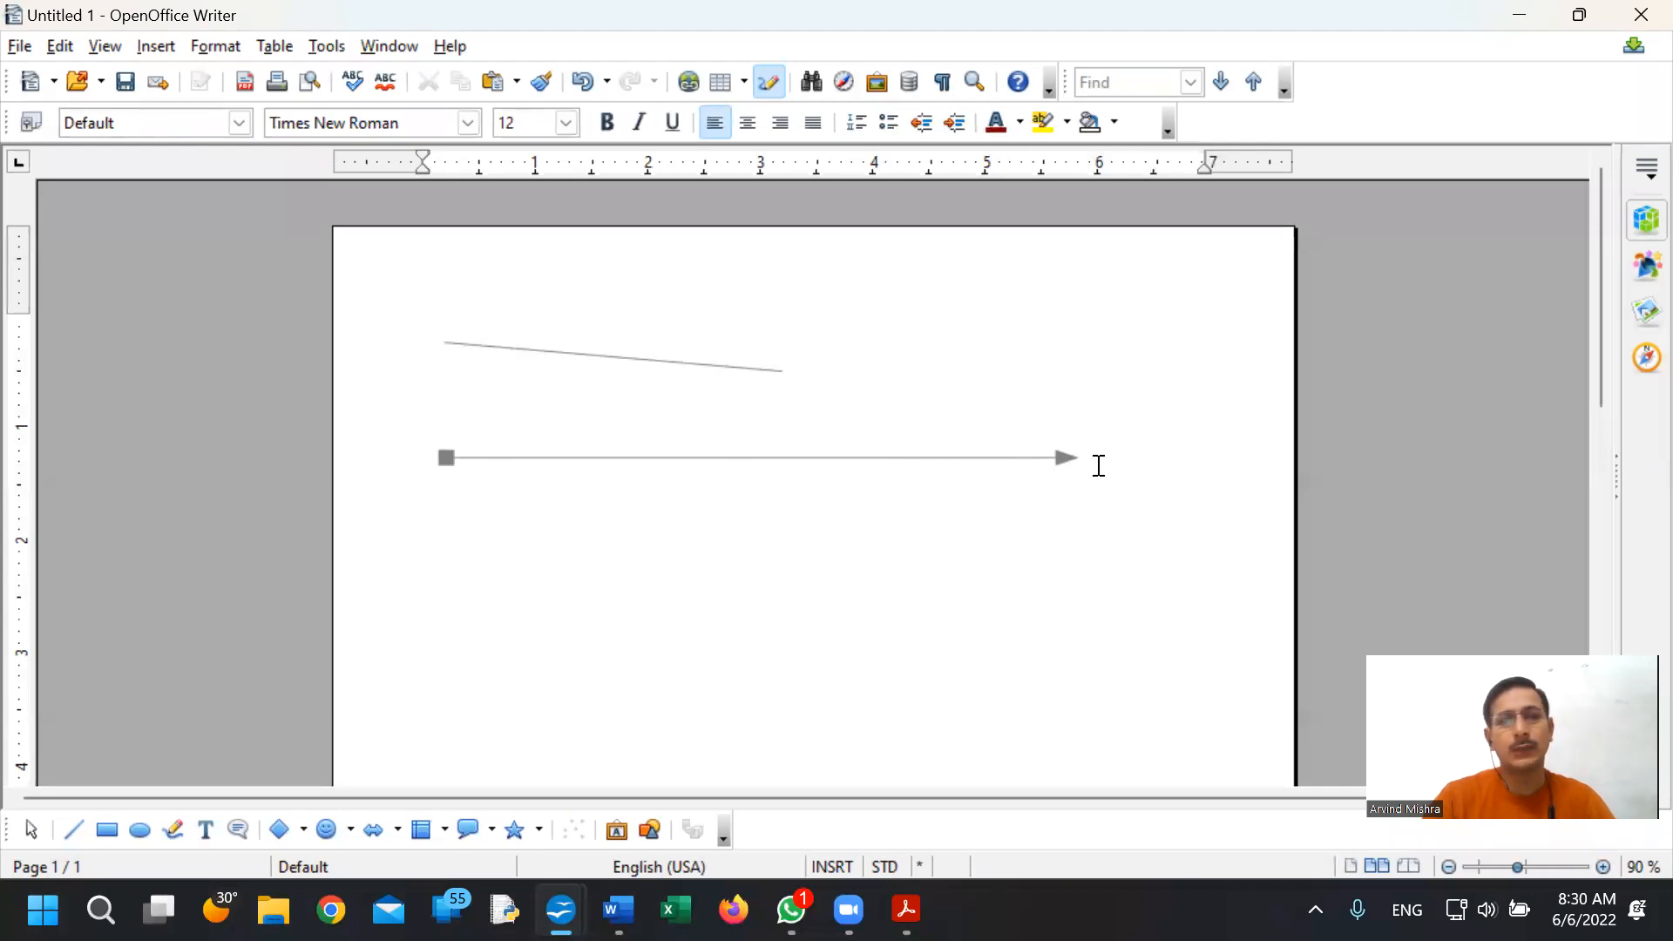
- Draw a rectangle about 2.58 × 0.70 in and a square about 1.41 in wide below the arrow line, plus an ellipse about 2.08 × 1.13 in above it
{"action": "left_click", "coordinate": [122, 832]}
{"action": "left_click_drag", "start_coordinate": [436, 533], "coordinate": [727, 611]}
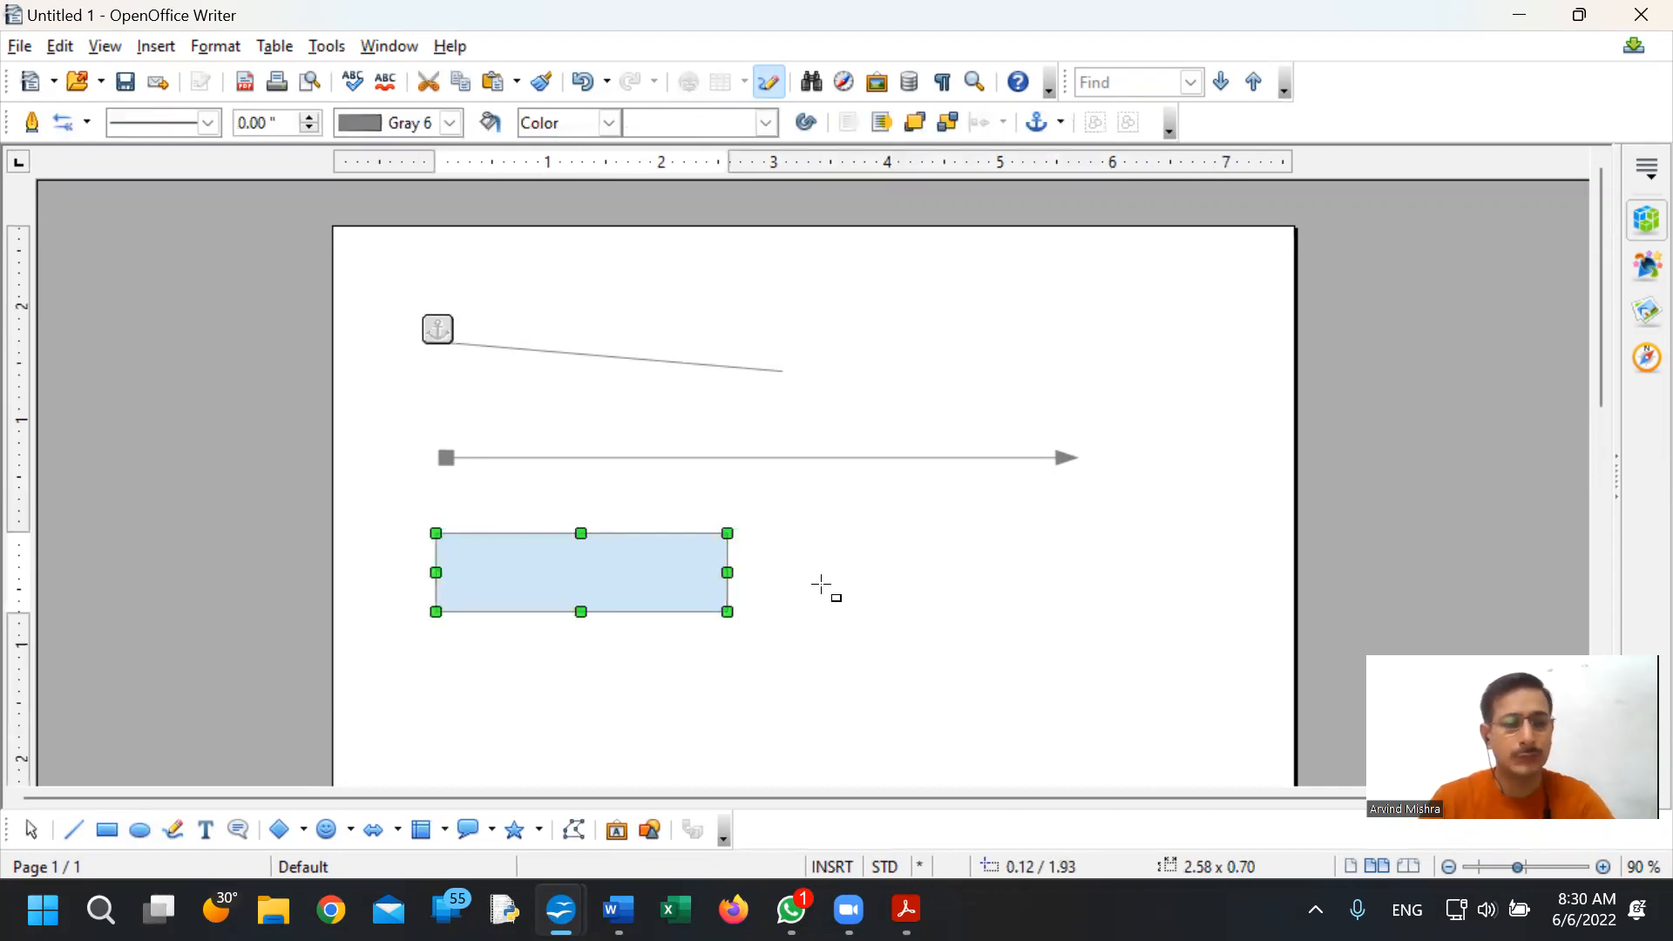
{"action": "mouse_move", "coordinate": [820, 525]}
{"action": "left_mouse_down"}
{"action": "mouse_move", "coordinate": [990, 605]}
{"action": "mouse_move", "coordinate": [979, 591]}
{"action": "left_mouse_up"}
{"action": "left_click", "coordinate": [140, 829]}
{"action": "left_click_drag", "start_coordinate": [794, 280], "coordinate": [1030, 407]}
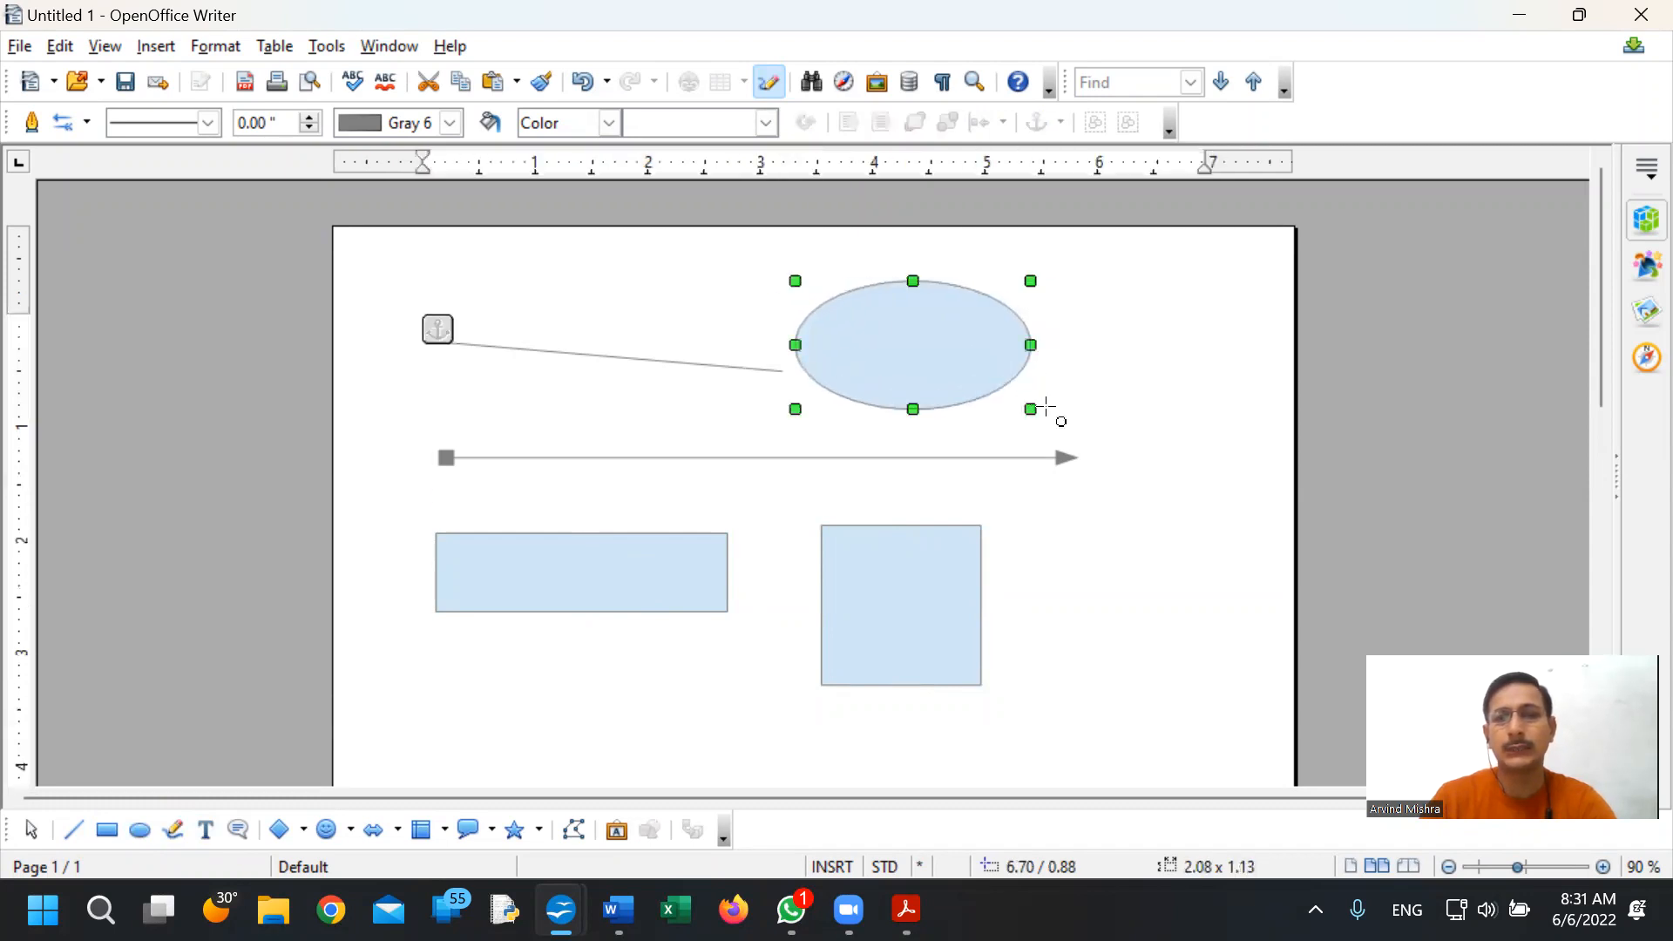
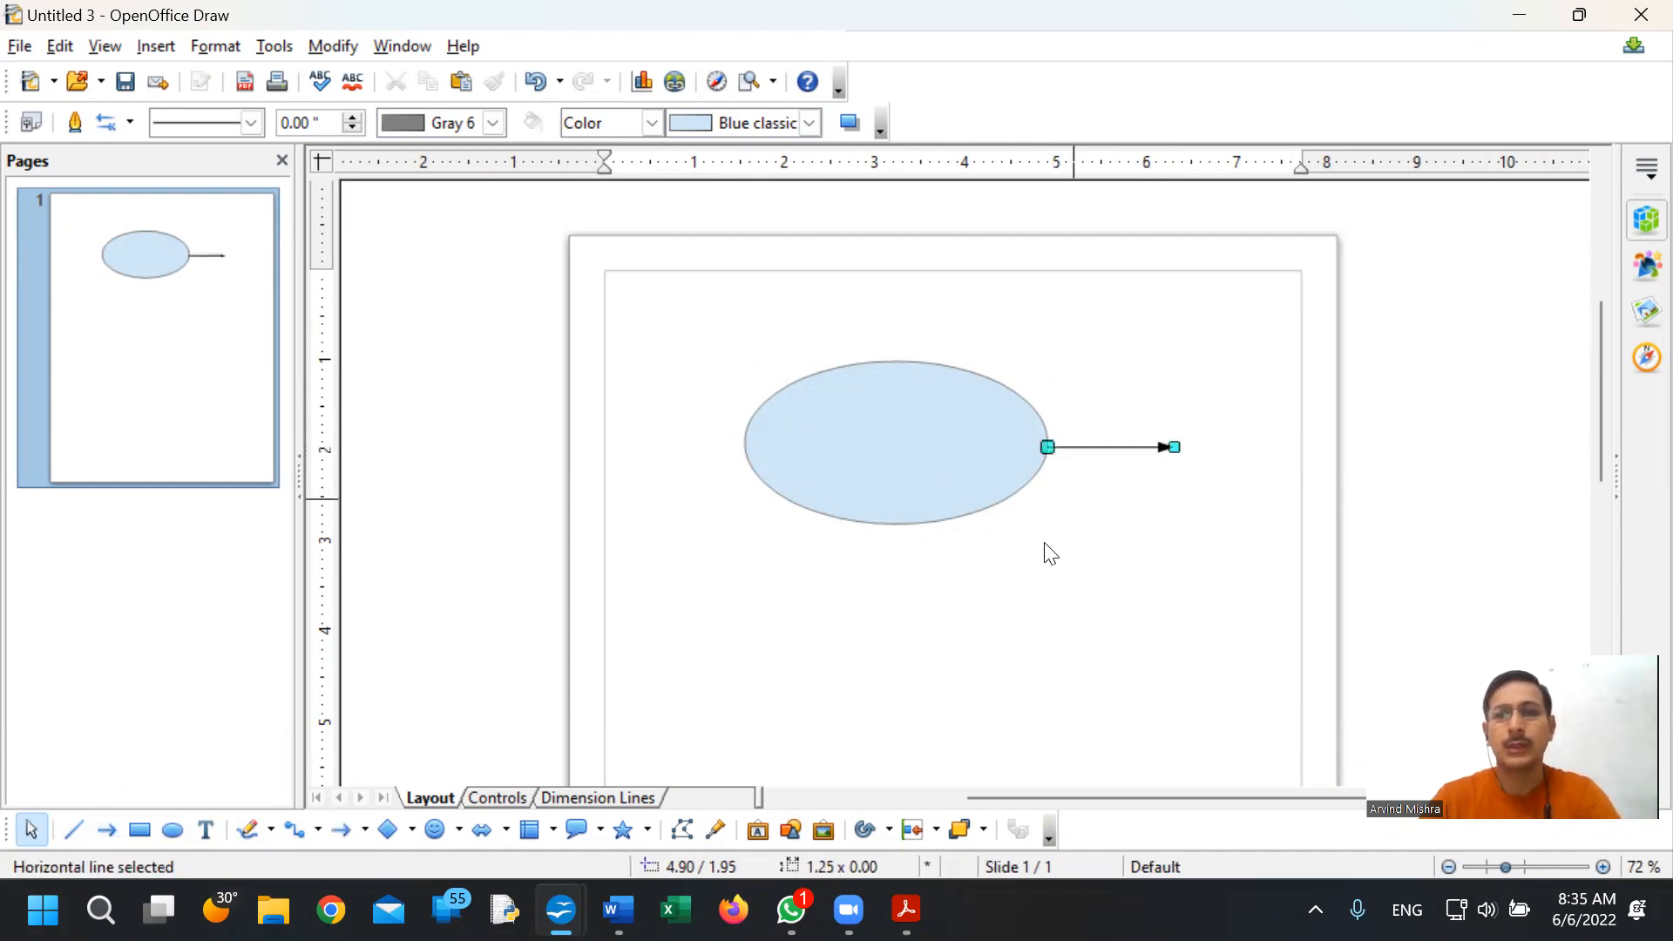
- Select the ellipse and the arrow alternately to examine them as separate objects
{"action": "left_click", "coordinate": [882, 428]}
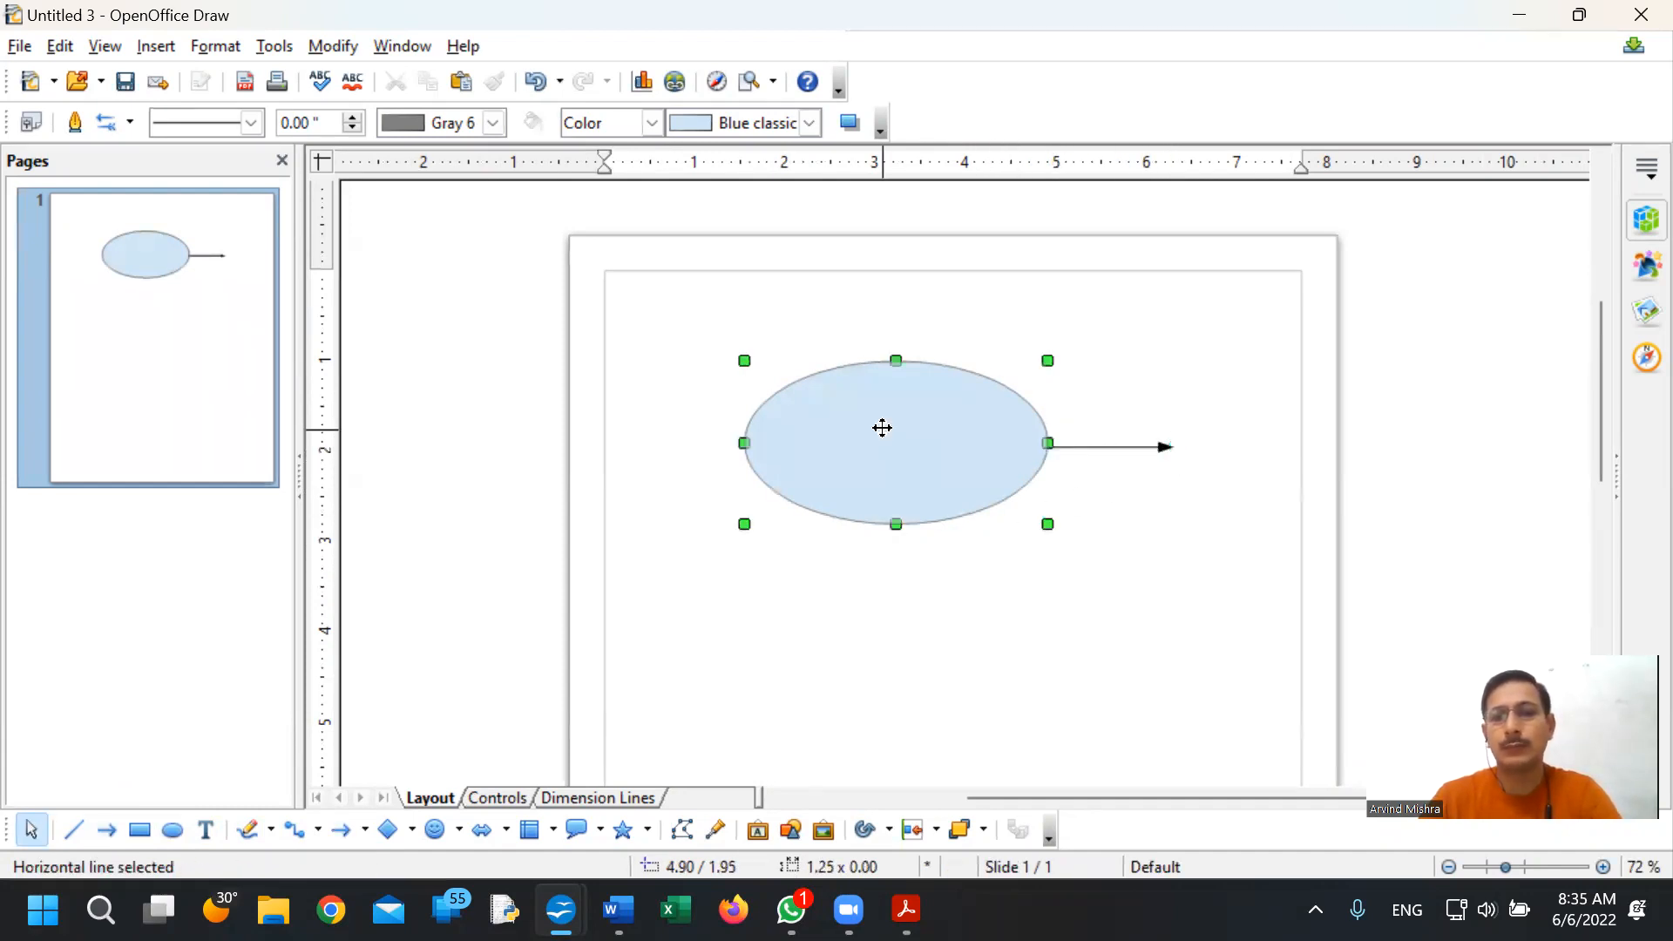
{"action": "left_click", "coordinate": [1078, 445]}
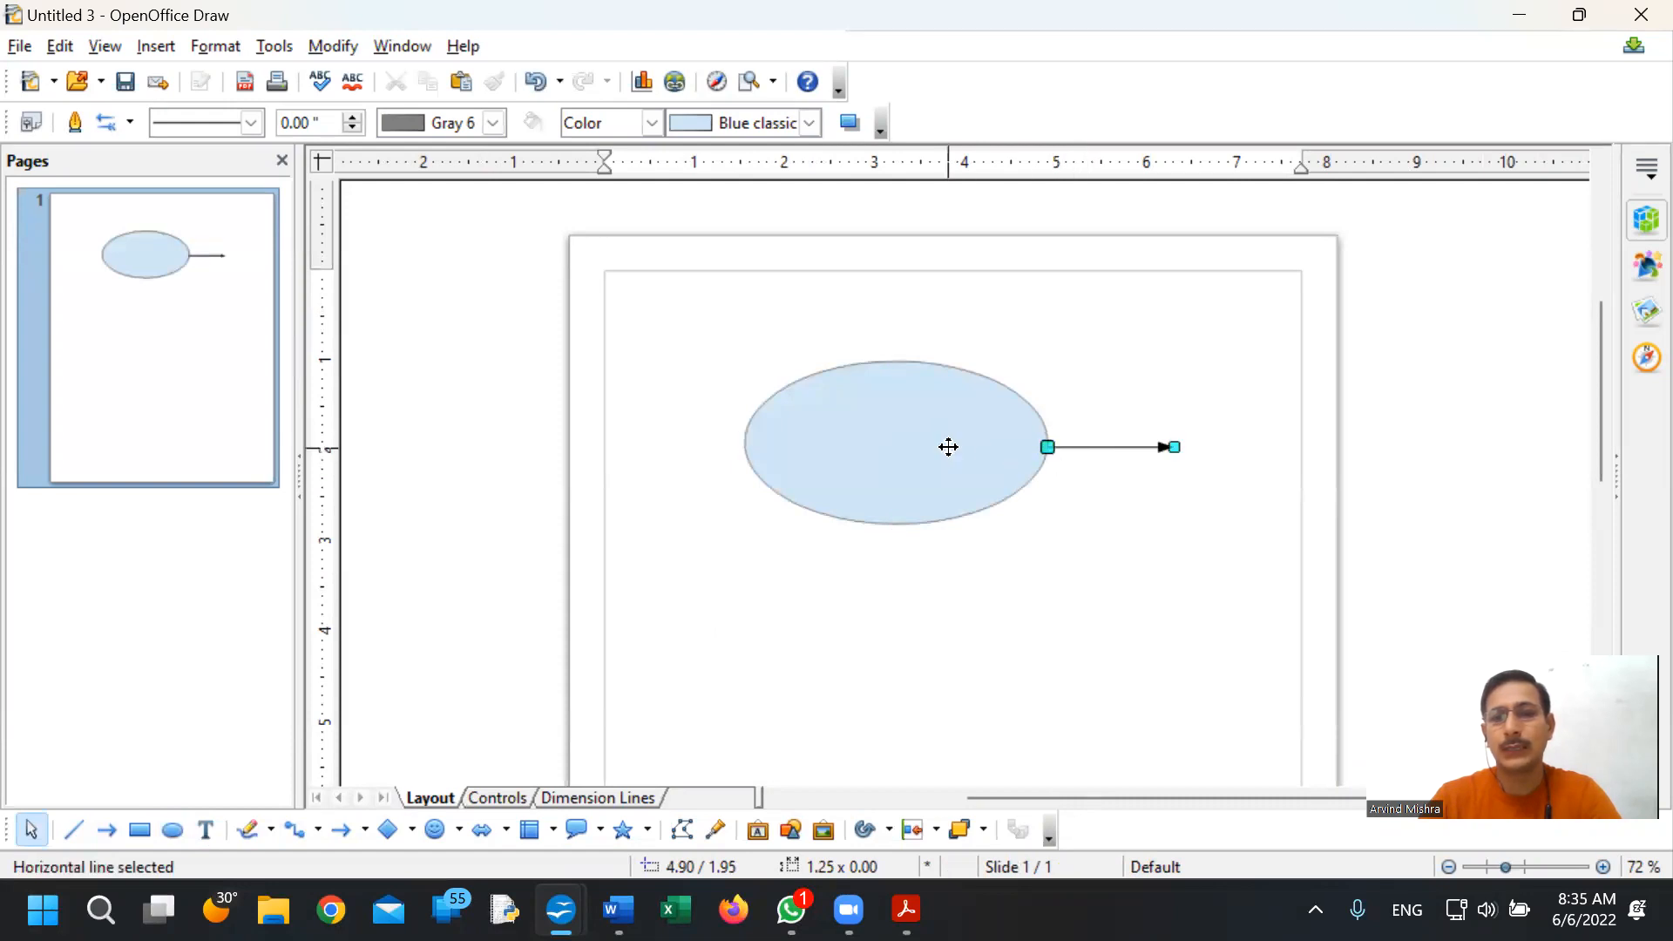
{"action": "left_click", "coordinate": [948, 444]}
{"action": "left_click", "coordinate": [1133, 446]}
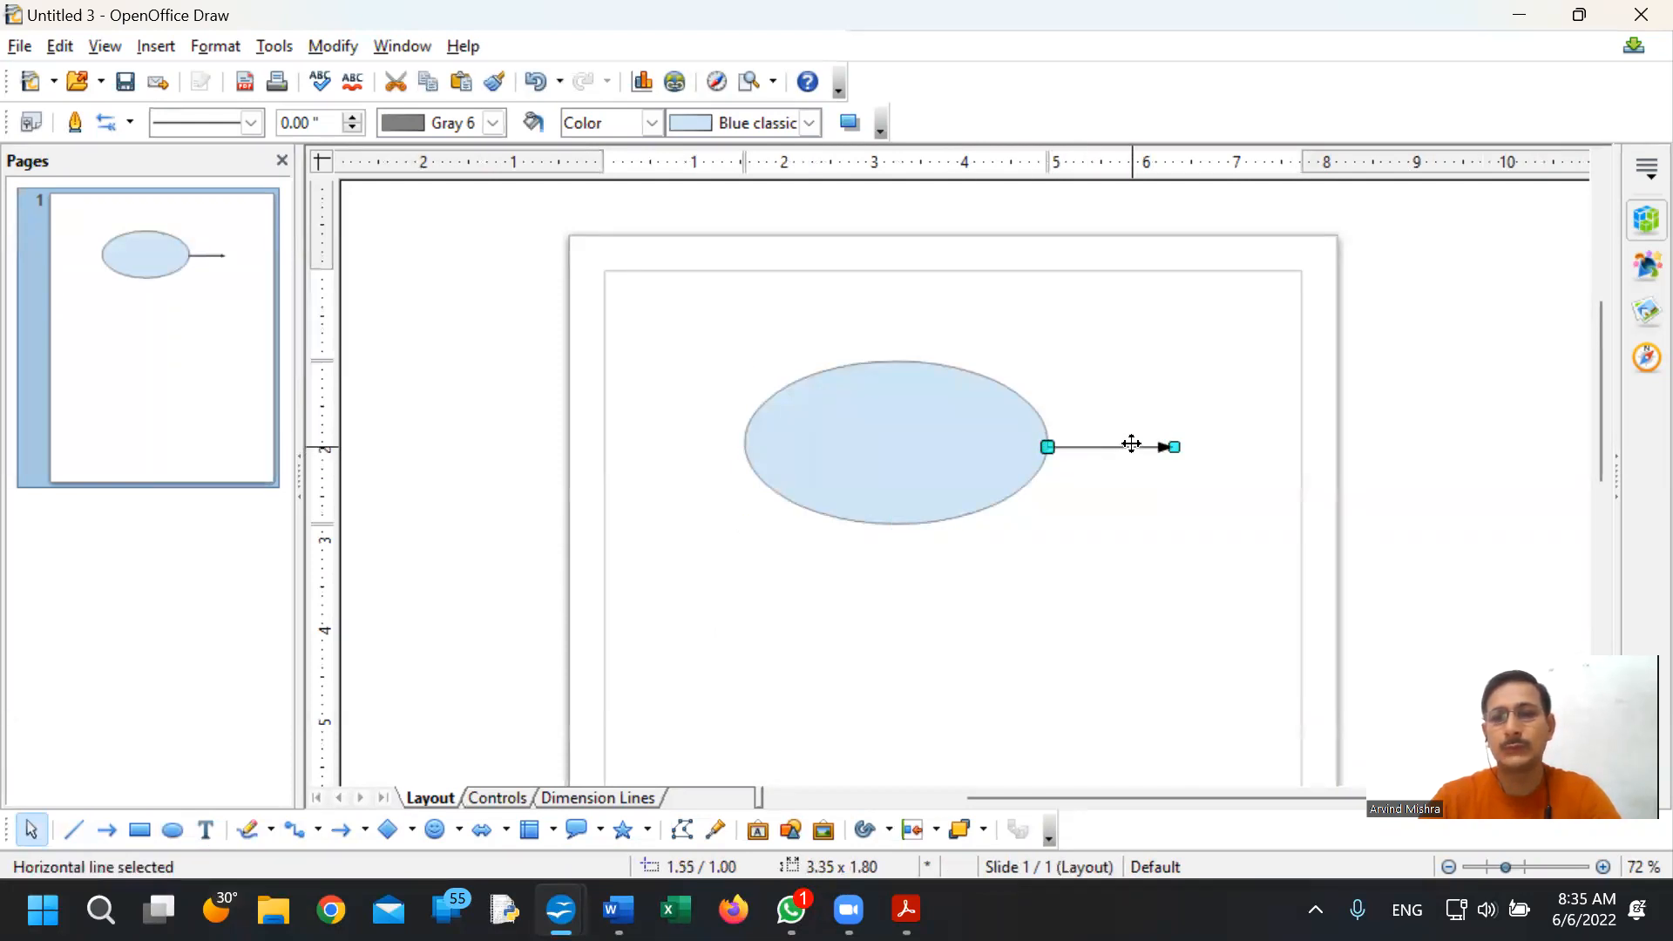
{"action": "left_click", "coordinate": [918, 448]}
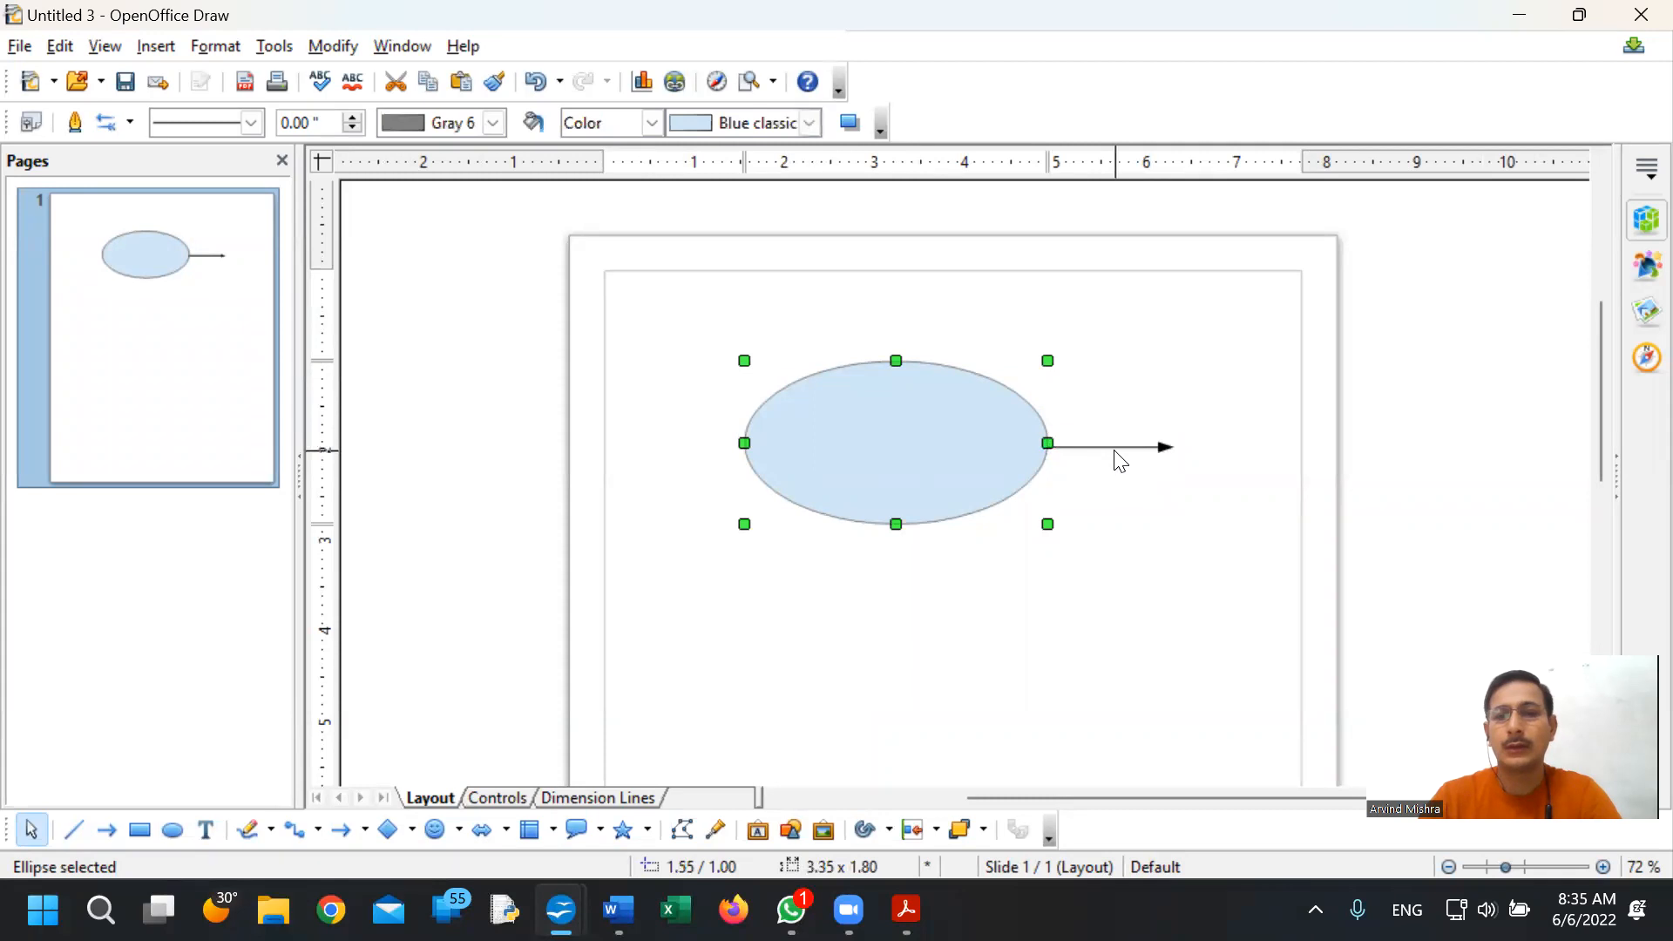
{"action": "left_click", "coordinate": [1116, 447]}
- Group the ellipse with the arrow, and undo the grouping
{"action": "left_click", "coordinate": [956, 443]}
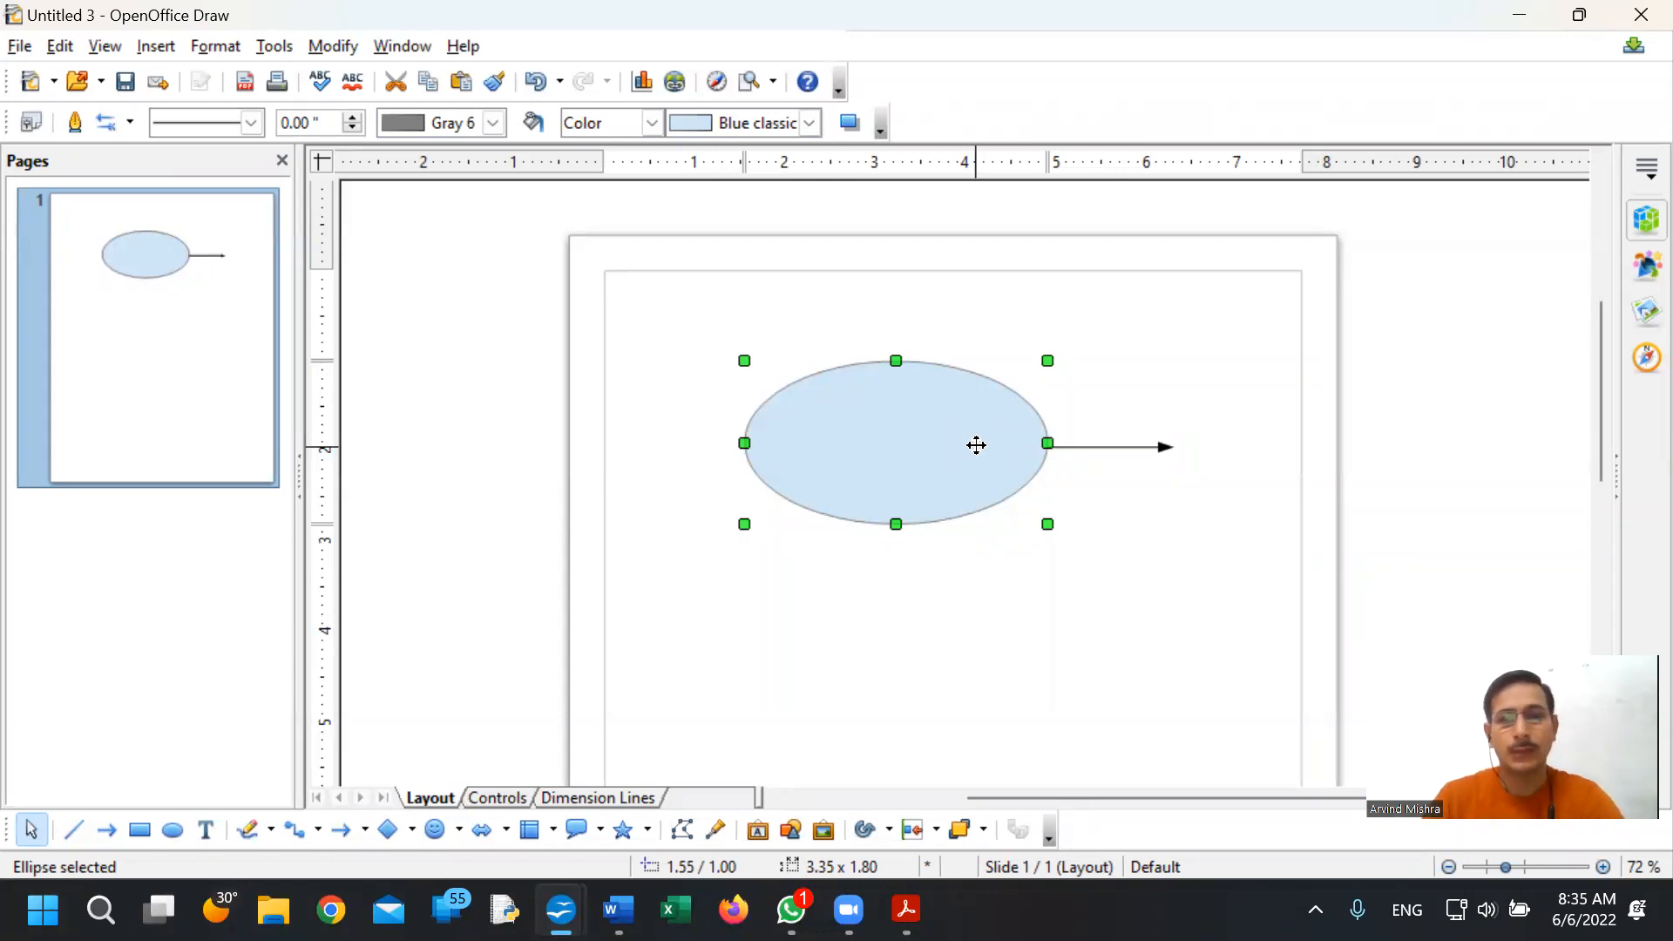
{"action": "left_click", "coordinate": [1155, 448], "text": "shift"}
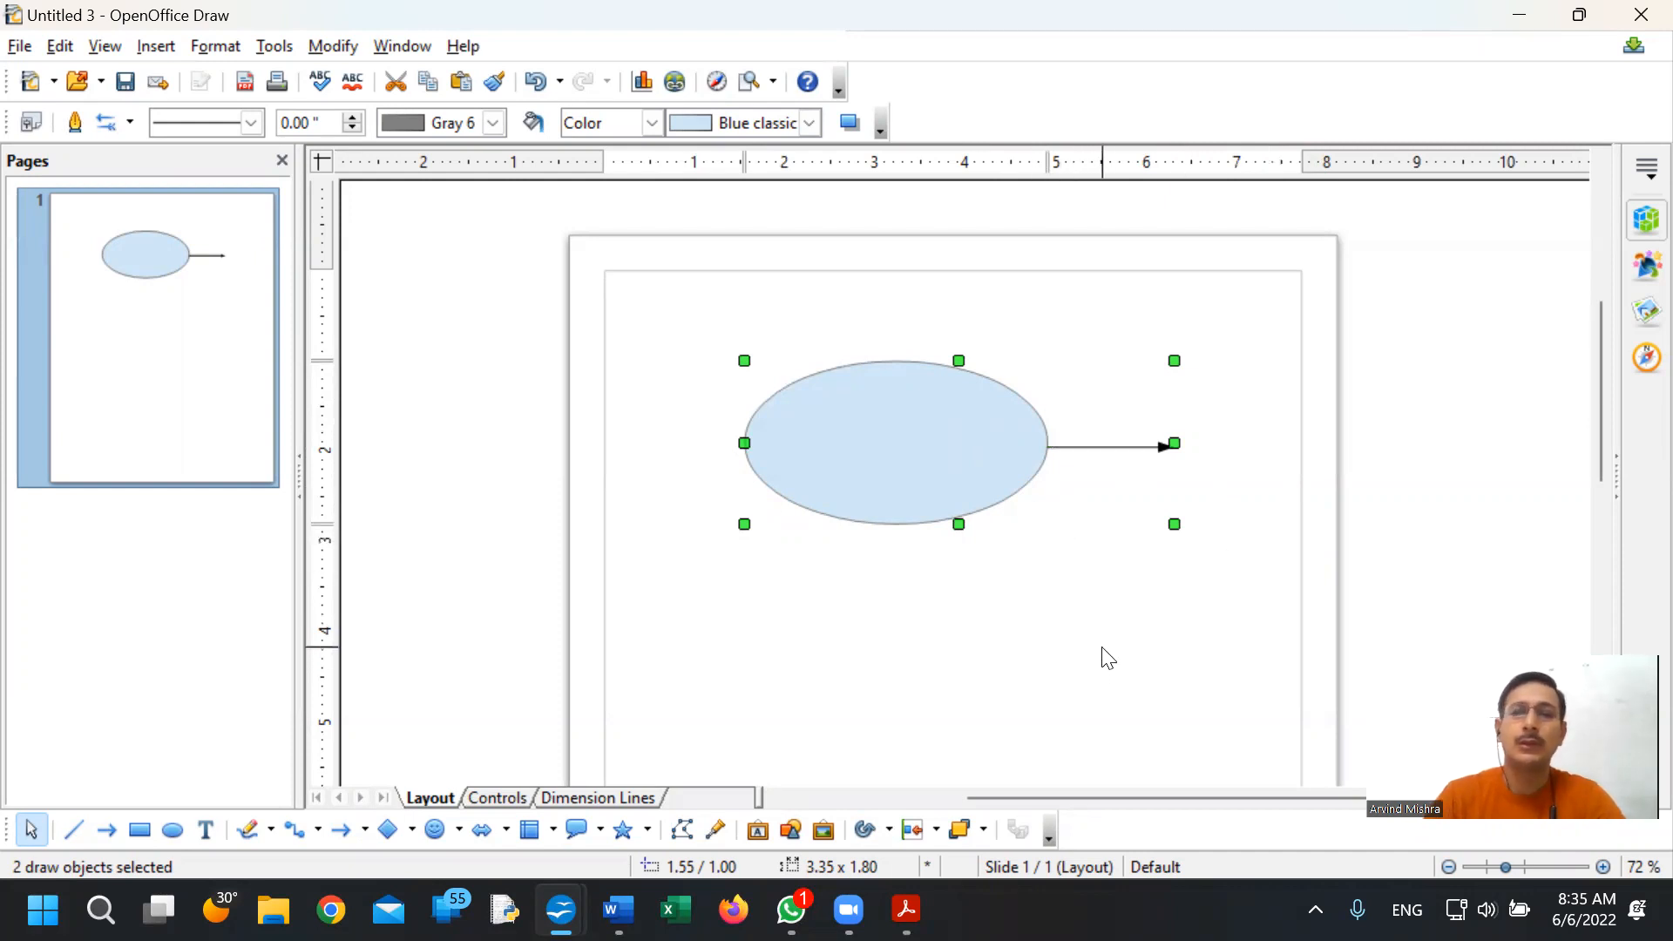
{"action": "right_click", "coordinate": [1009, 442]}
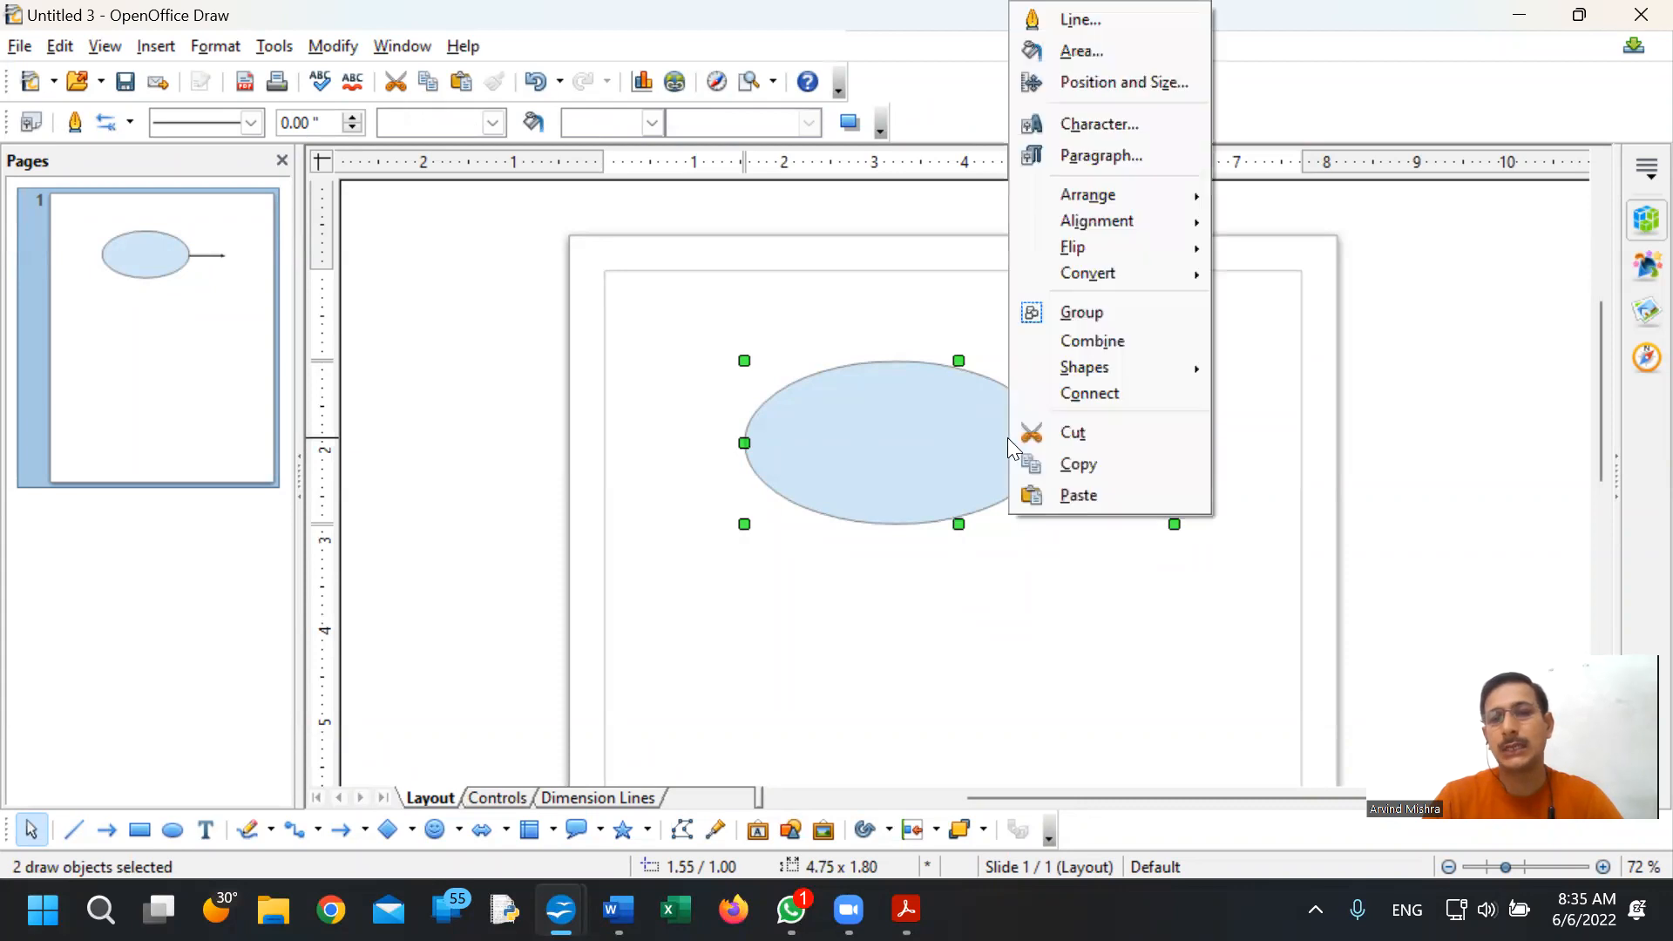
{"action": "left_click", "coordinate": [1102, 312]}
{"action": "key", "text": "ctrl+z"}
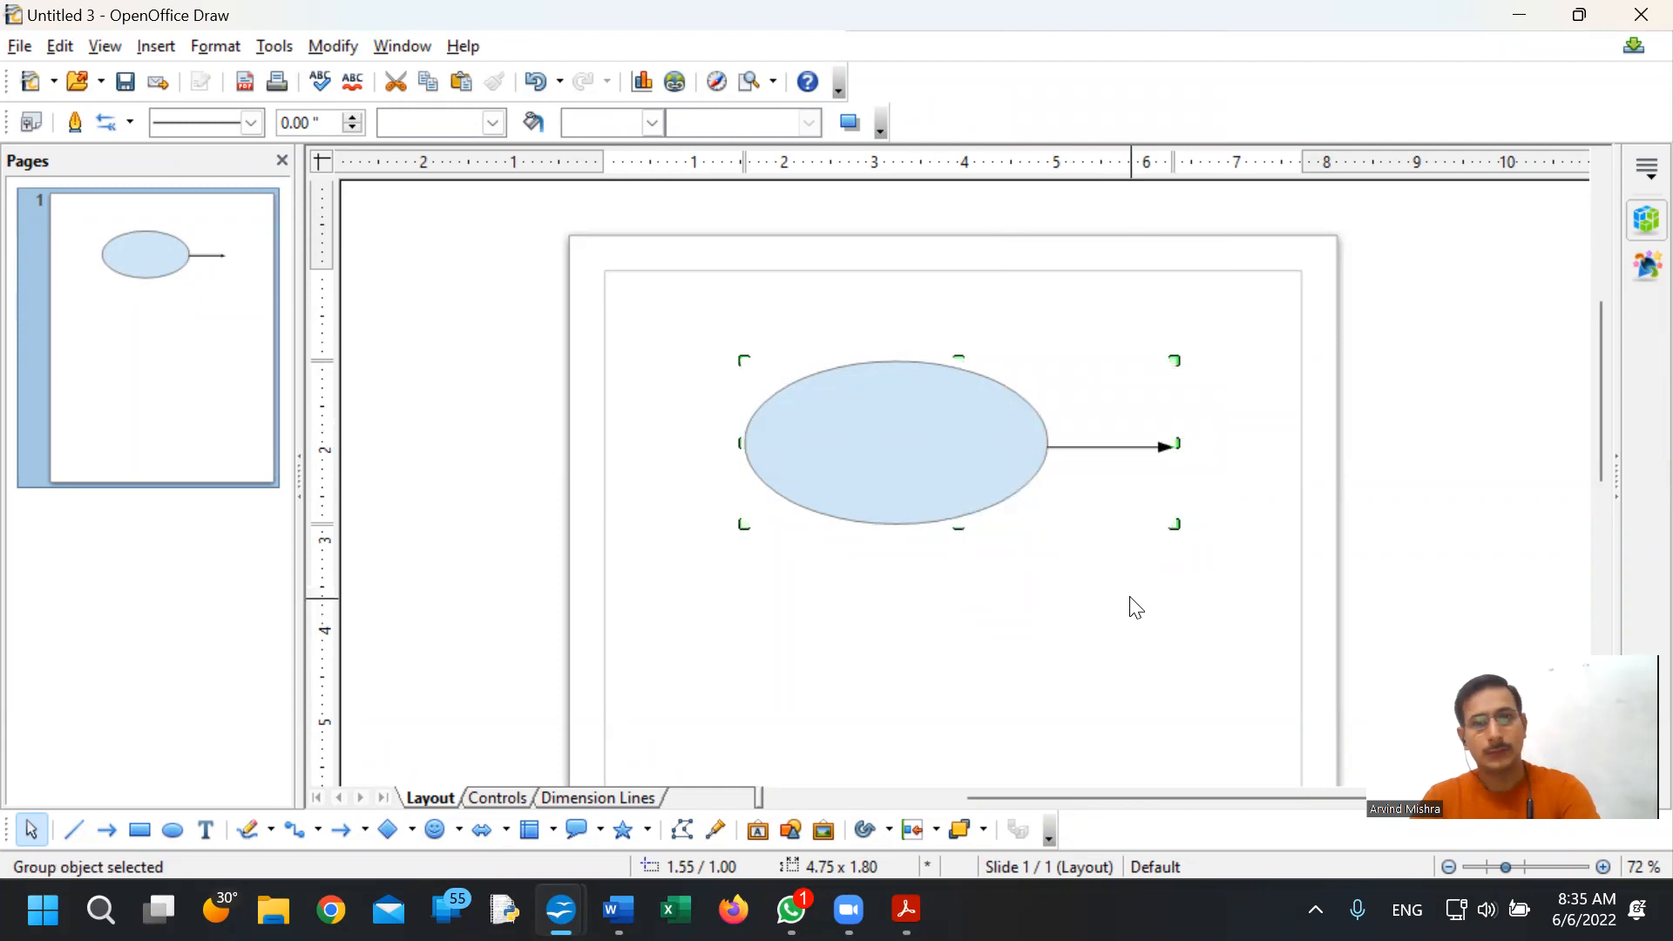
- Select the ellipse together with the arrow and group them into one object
{"action": "left_click", "coordinate": [1009, 492]}
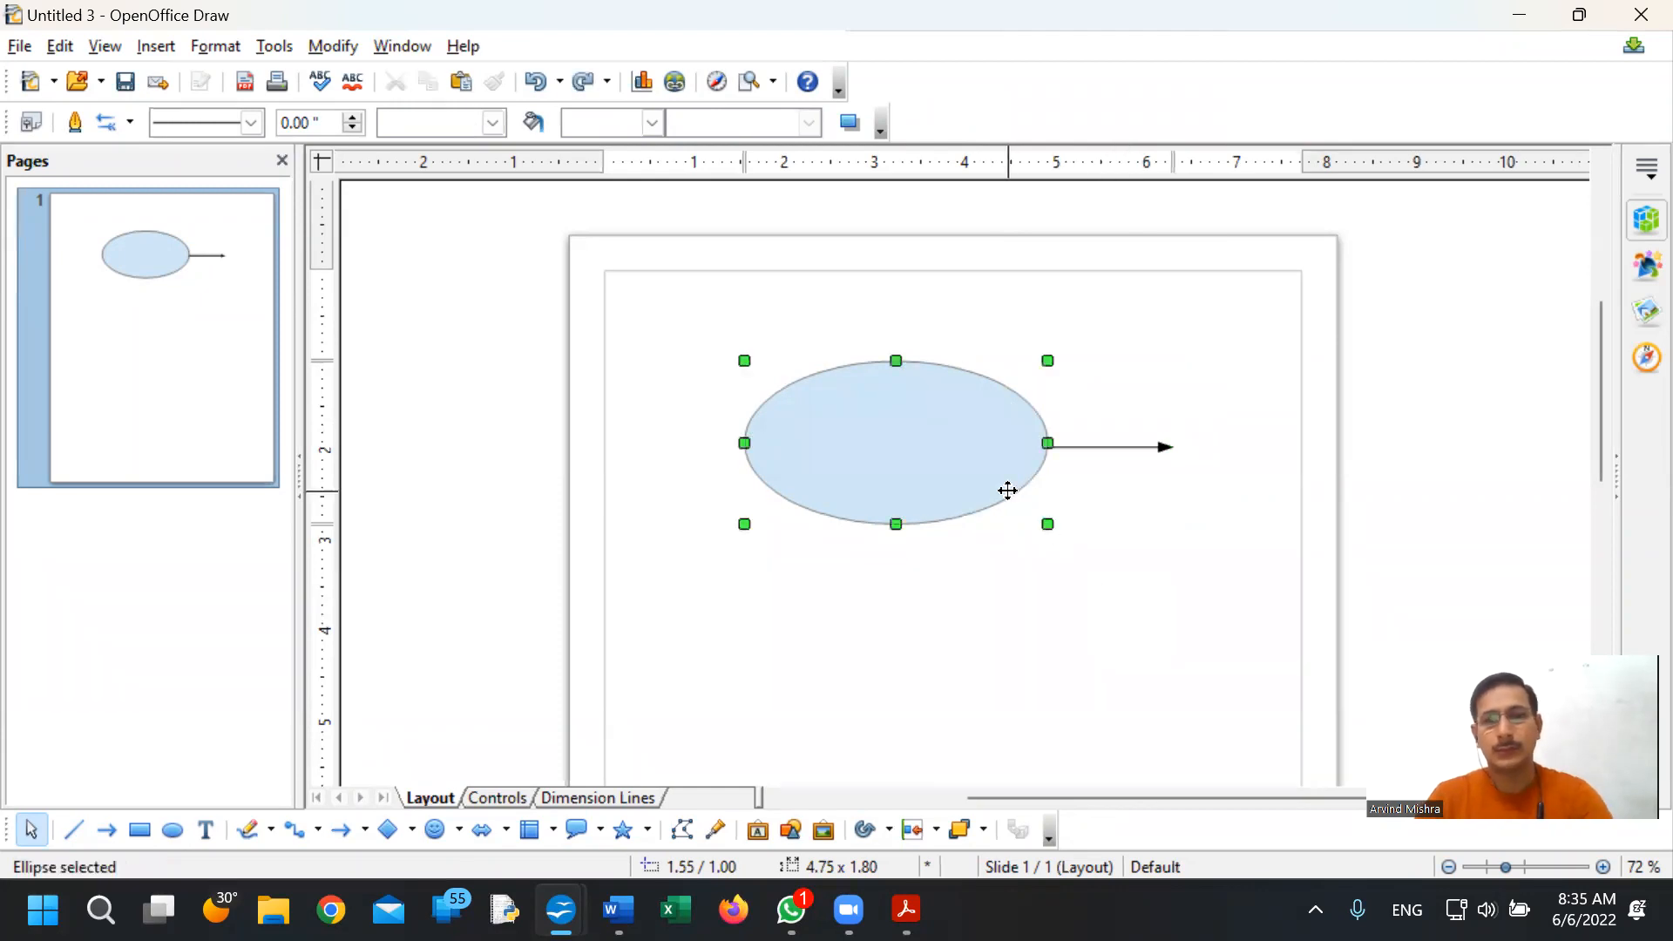
{"action": "left_click", "coordinate": [1159, 447], "text": "shift"}
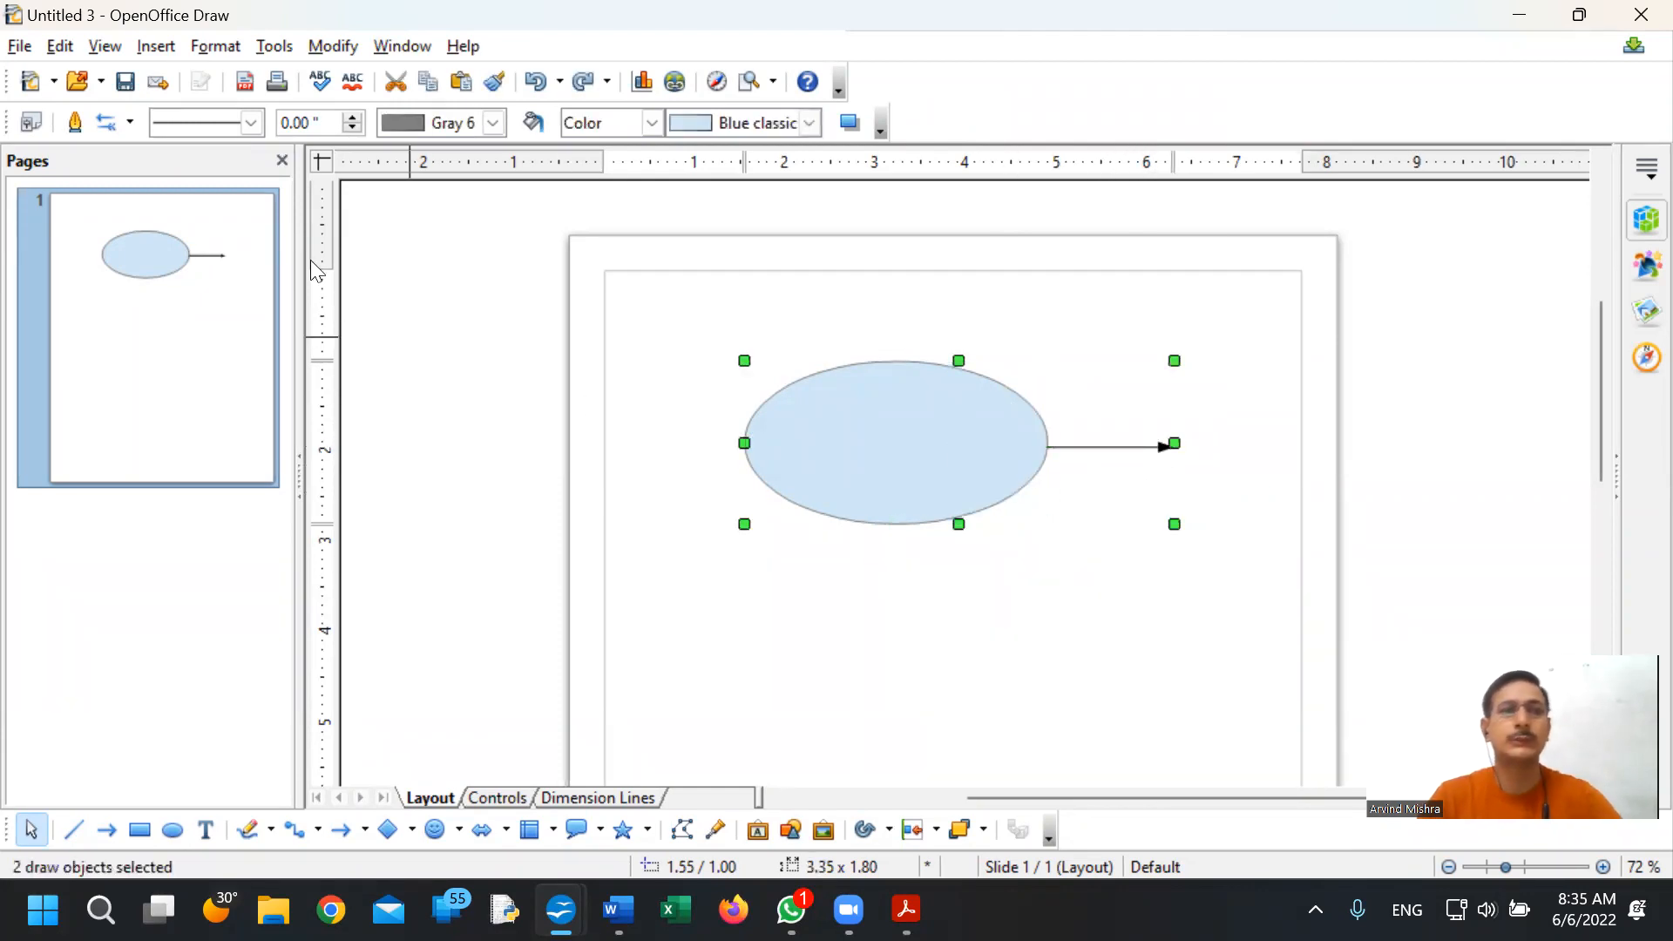
{"action": "left_click", "coordinate": [228, 52]}
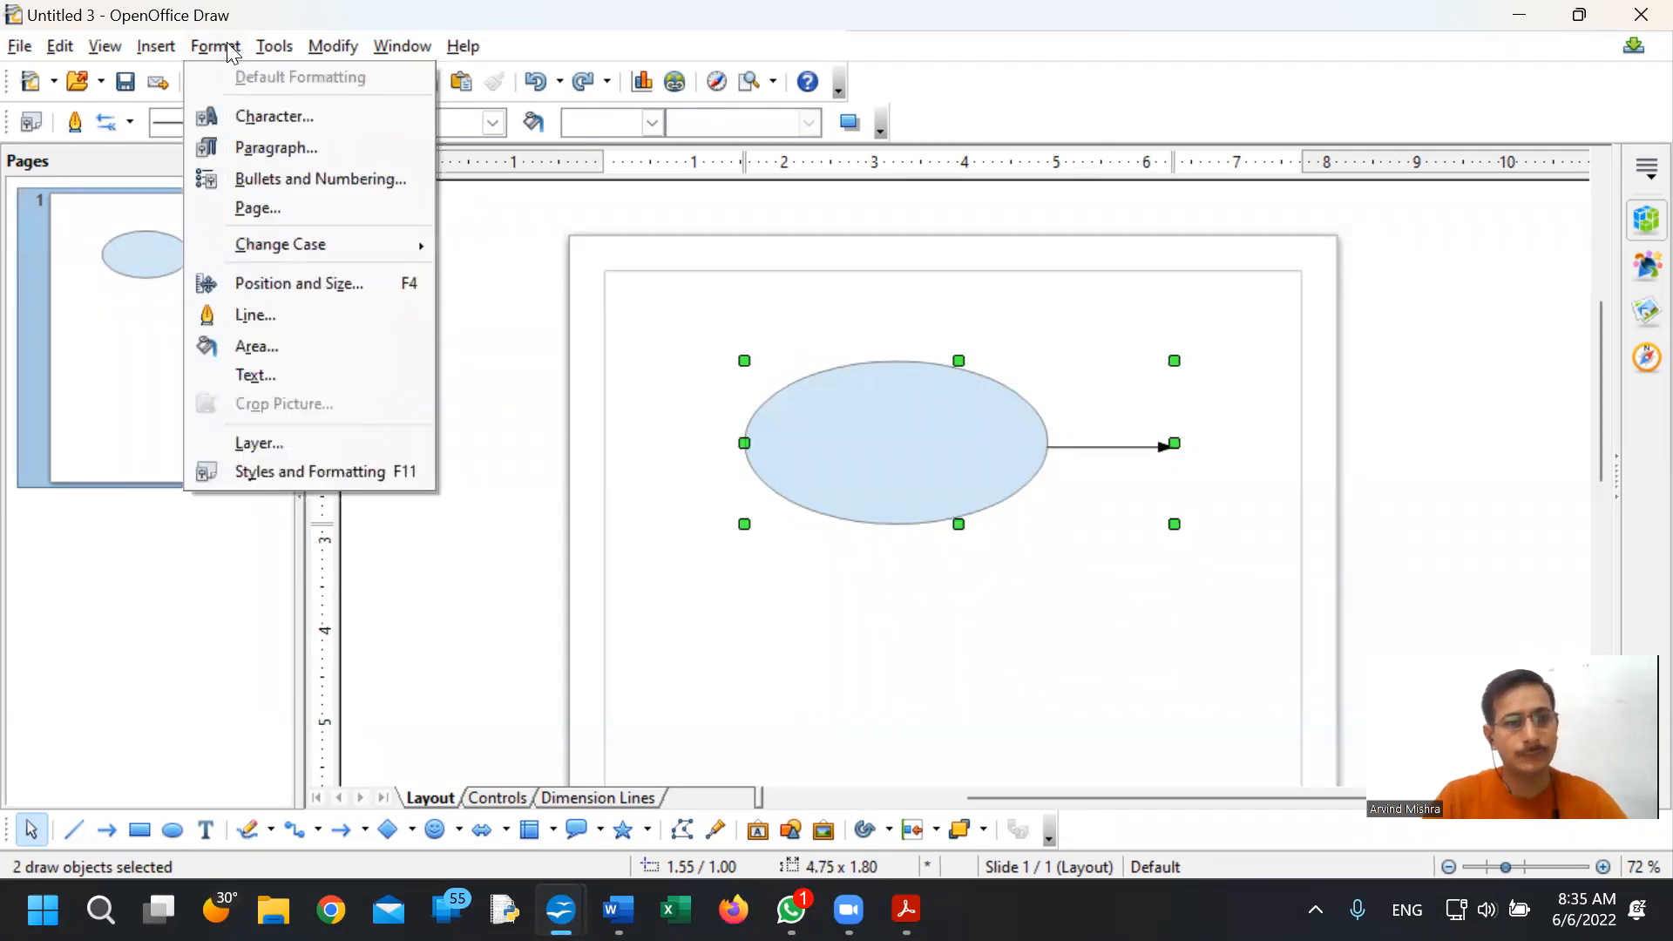
{"action": "mouse_move", "coordinate": [270, 50]}
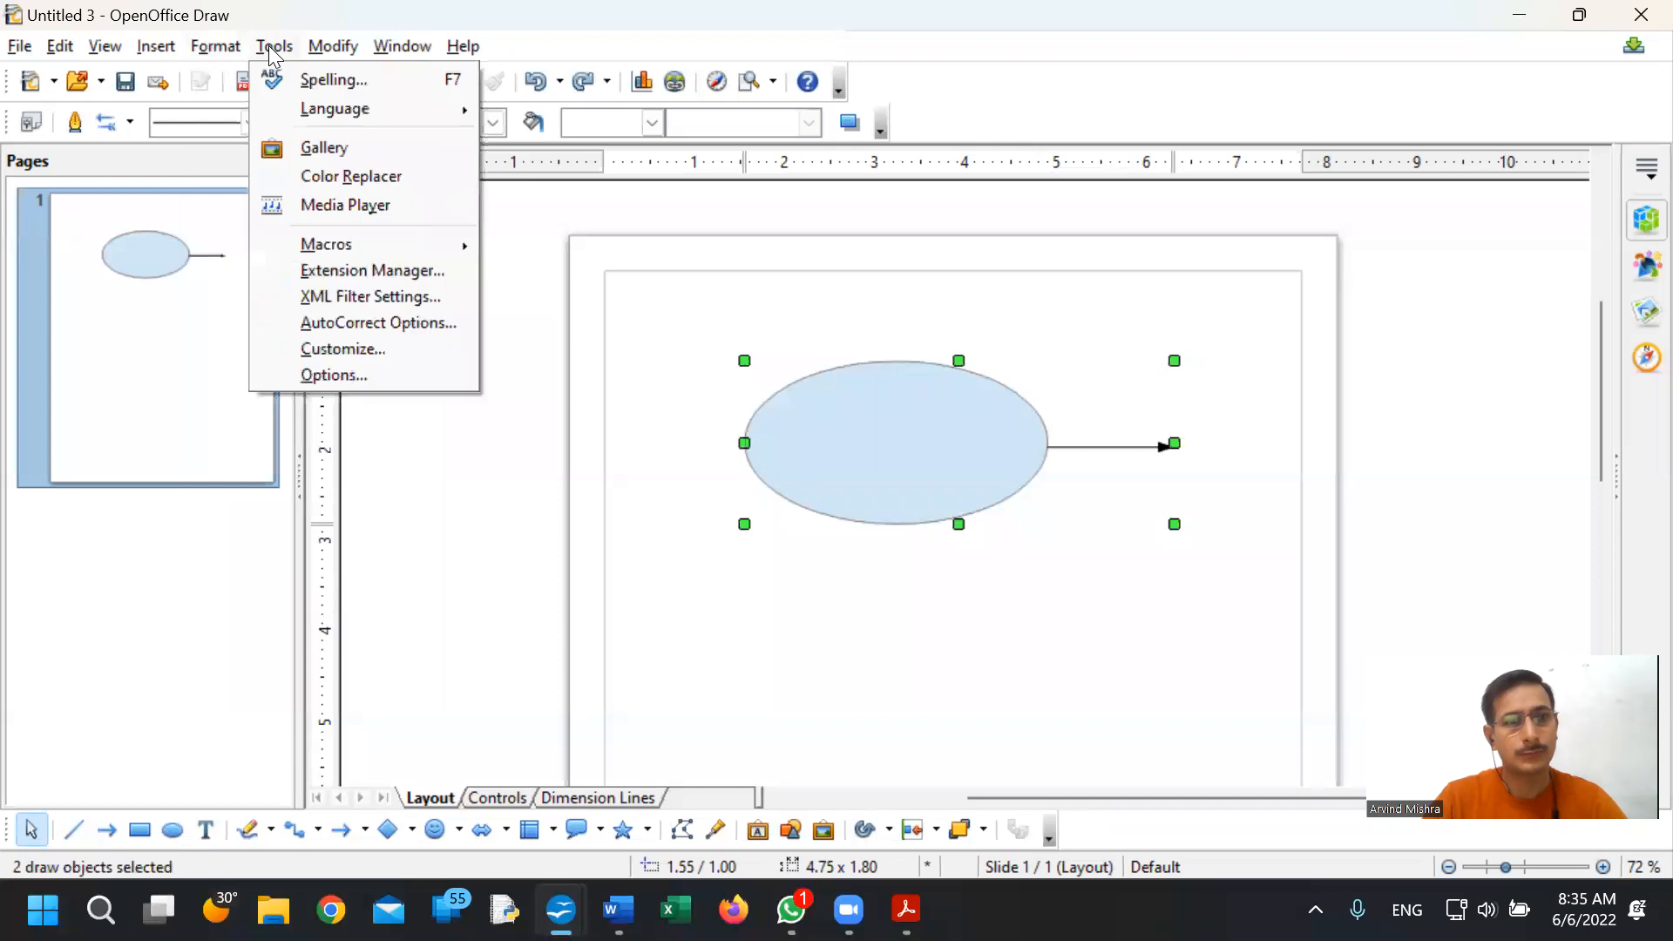
{"action": "mouse_move", "coordinate": [219, 58]}
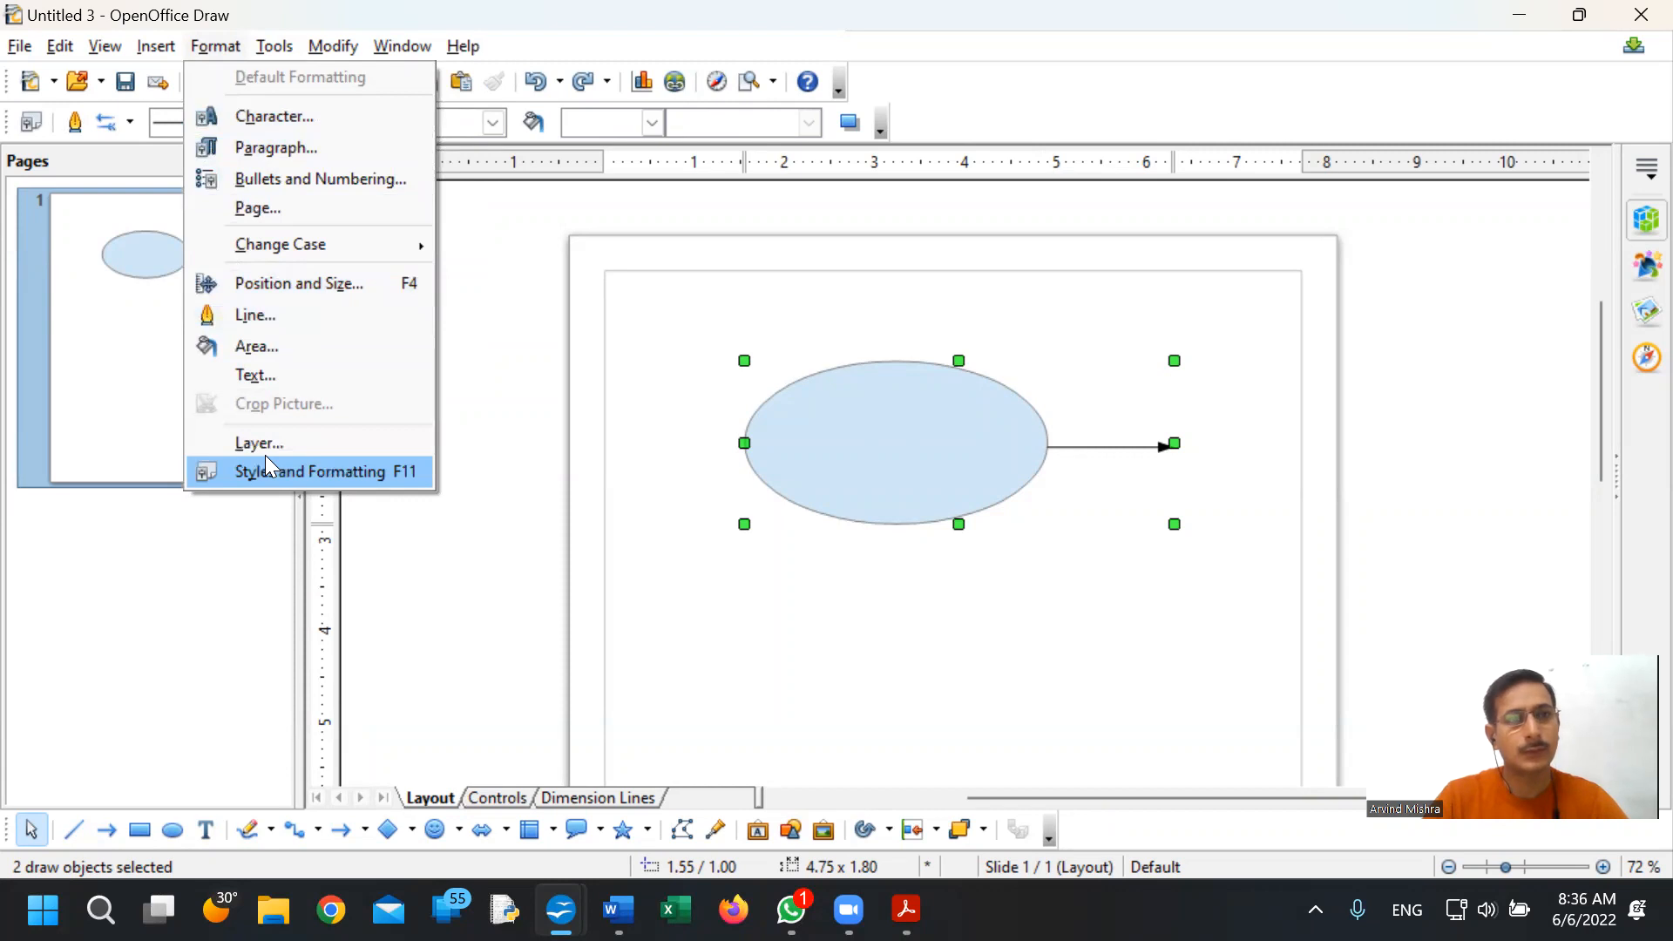
{"action": "mouse_move", "coordinate": [340, 45]}
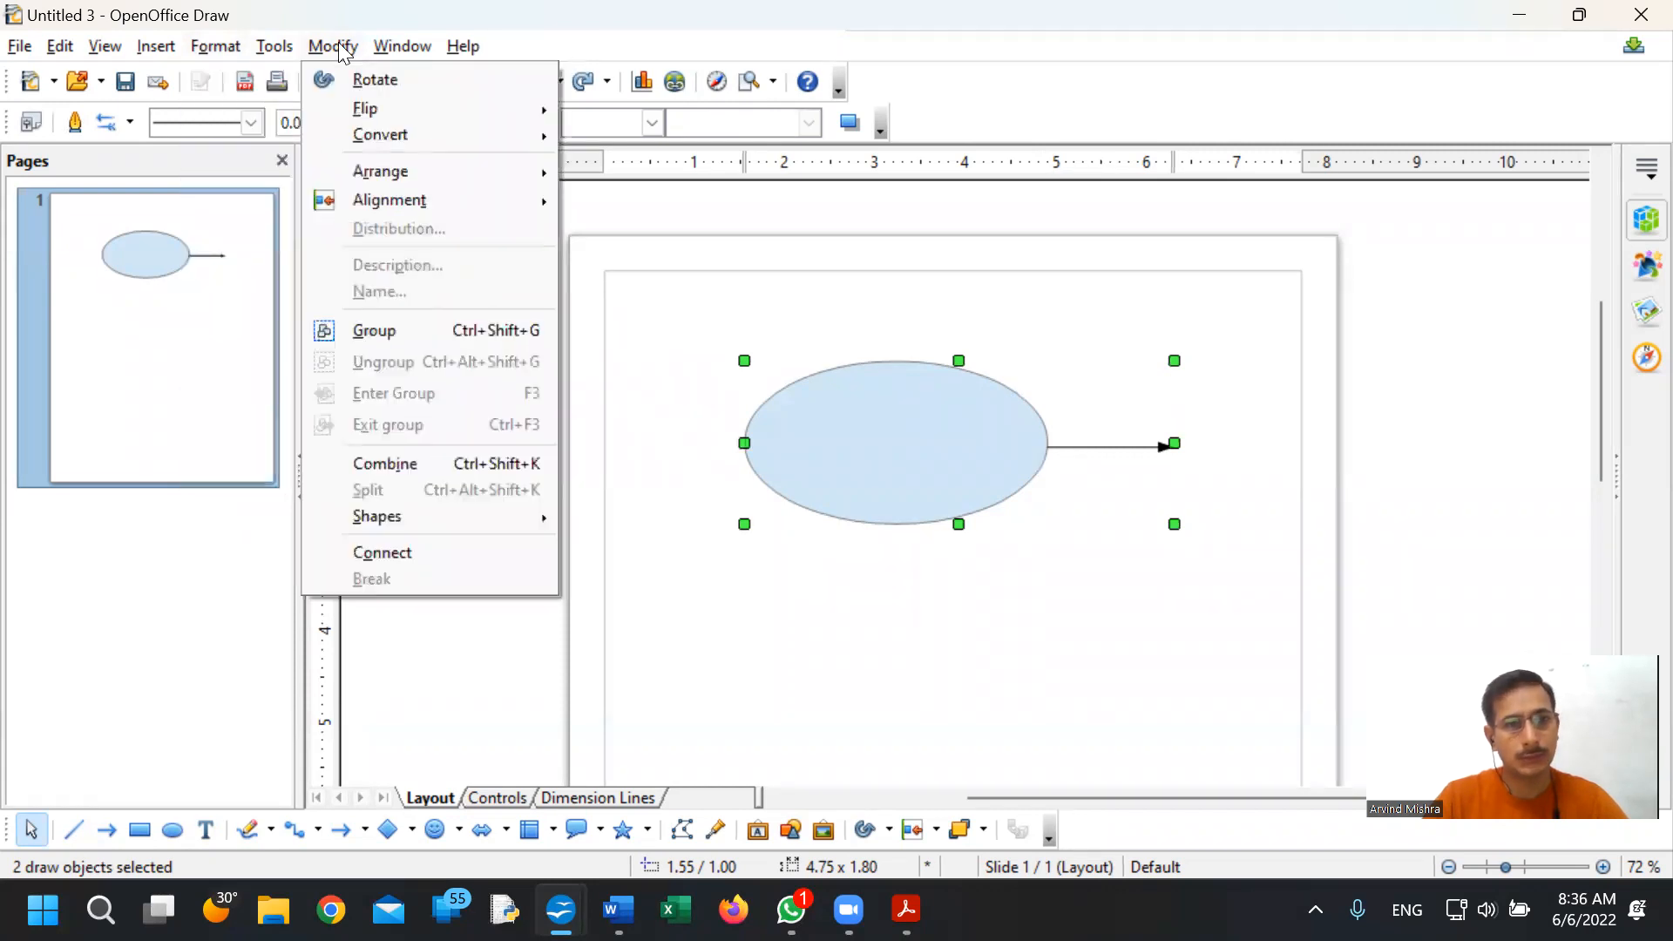
{"action": "left_click", "coordinate": [521, 332]}
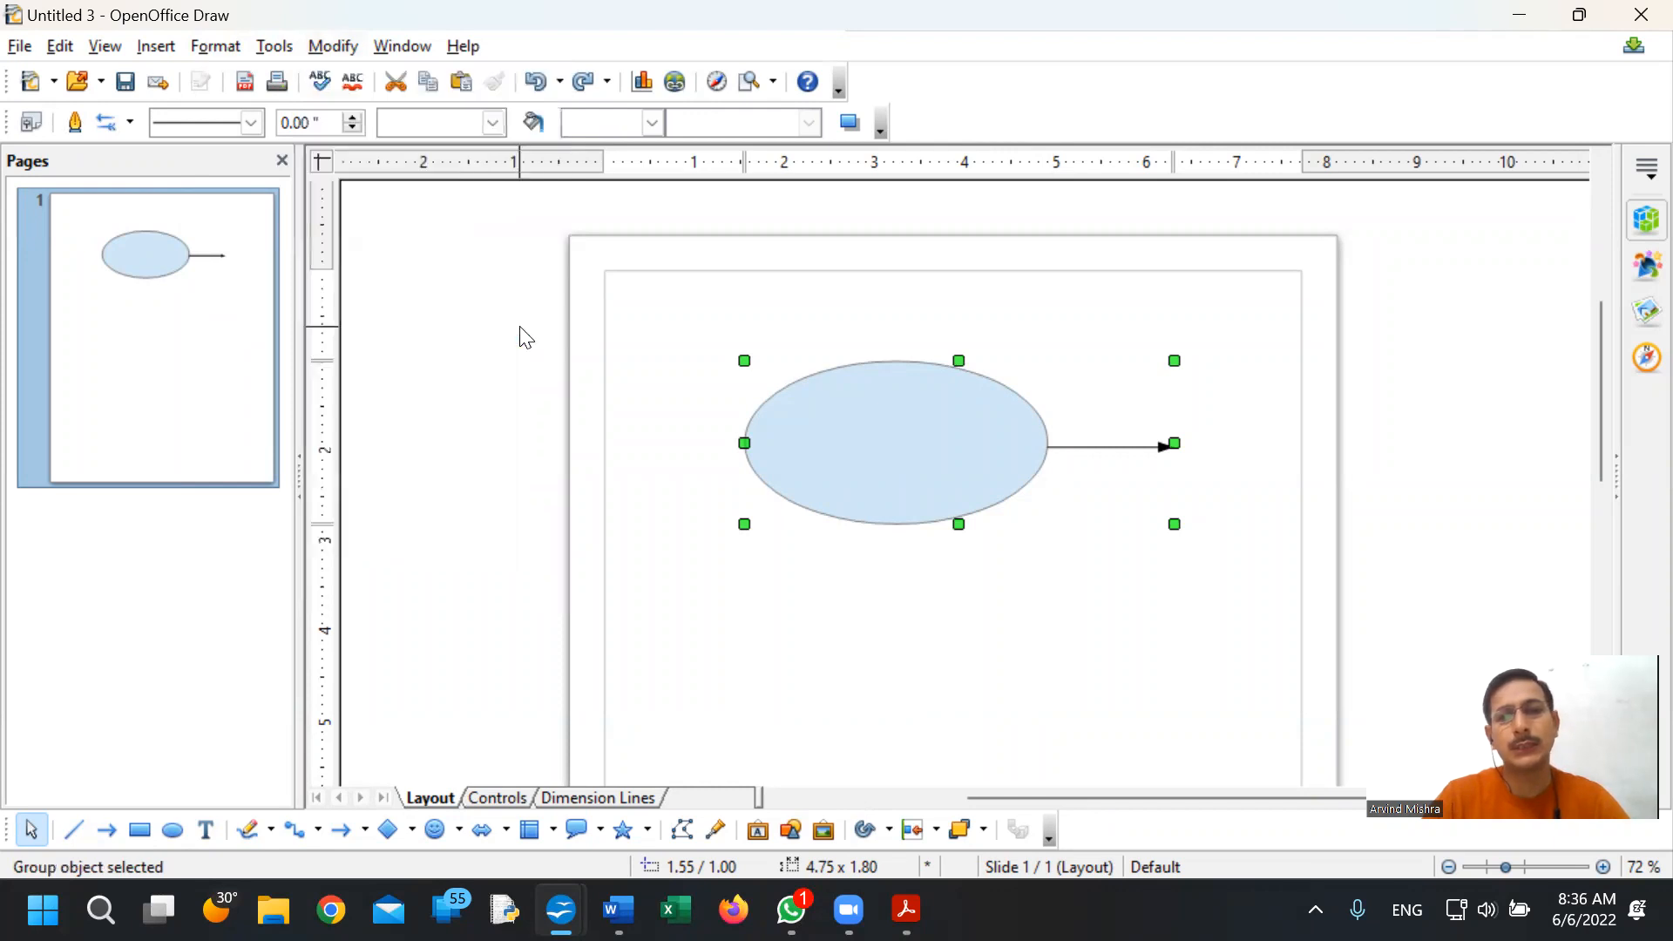
- Check the group commands available for the grouped ellipse and arrow, and move the group slightly down and left to about 1.30 / 1.70 in
{"action": "left_click", "coordinate": [323, 48]}
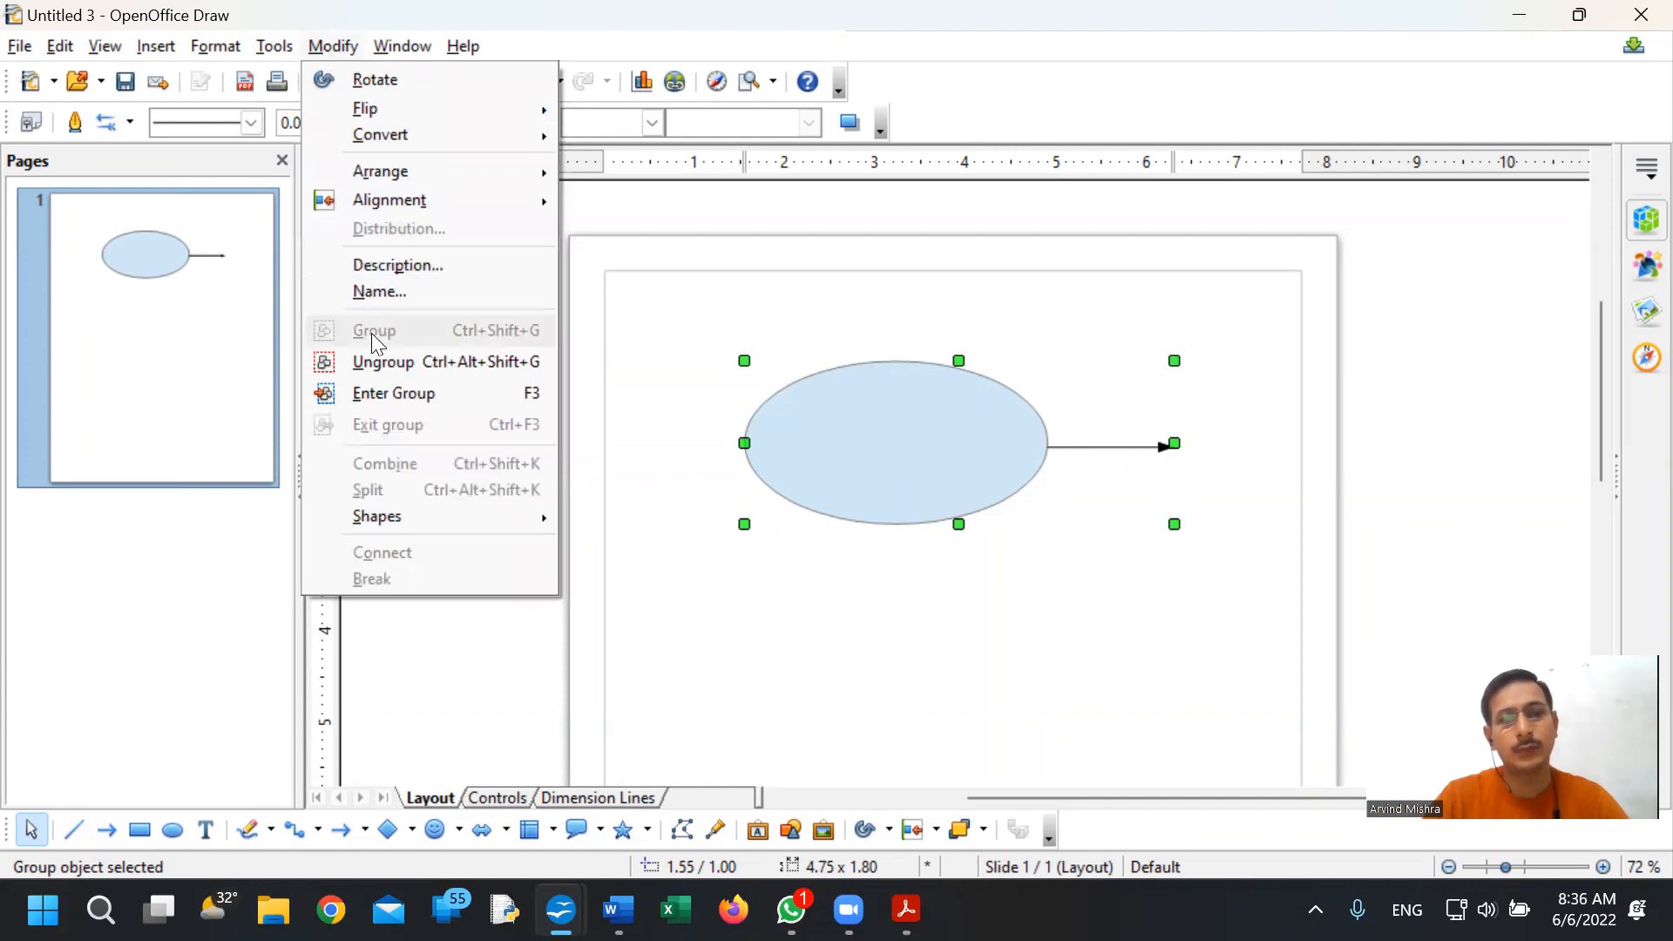
{"action": "left_click", "coordinate": [958, 440]}
{"action": "left_click_drag", "start_coordinate": [982, 426], "coordinate": [923, 560]}
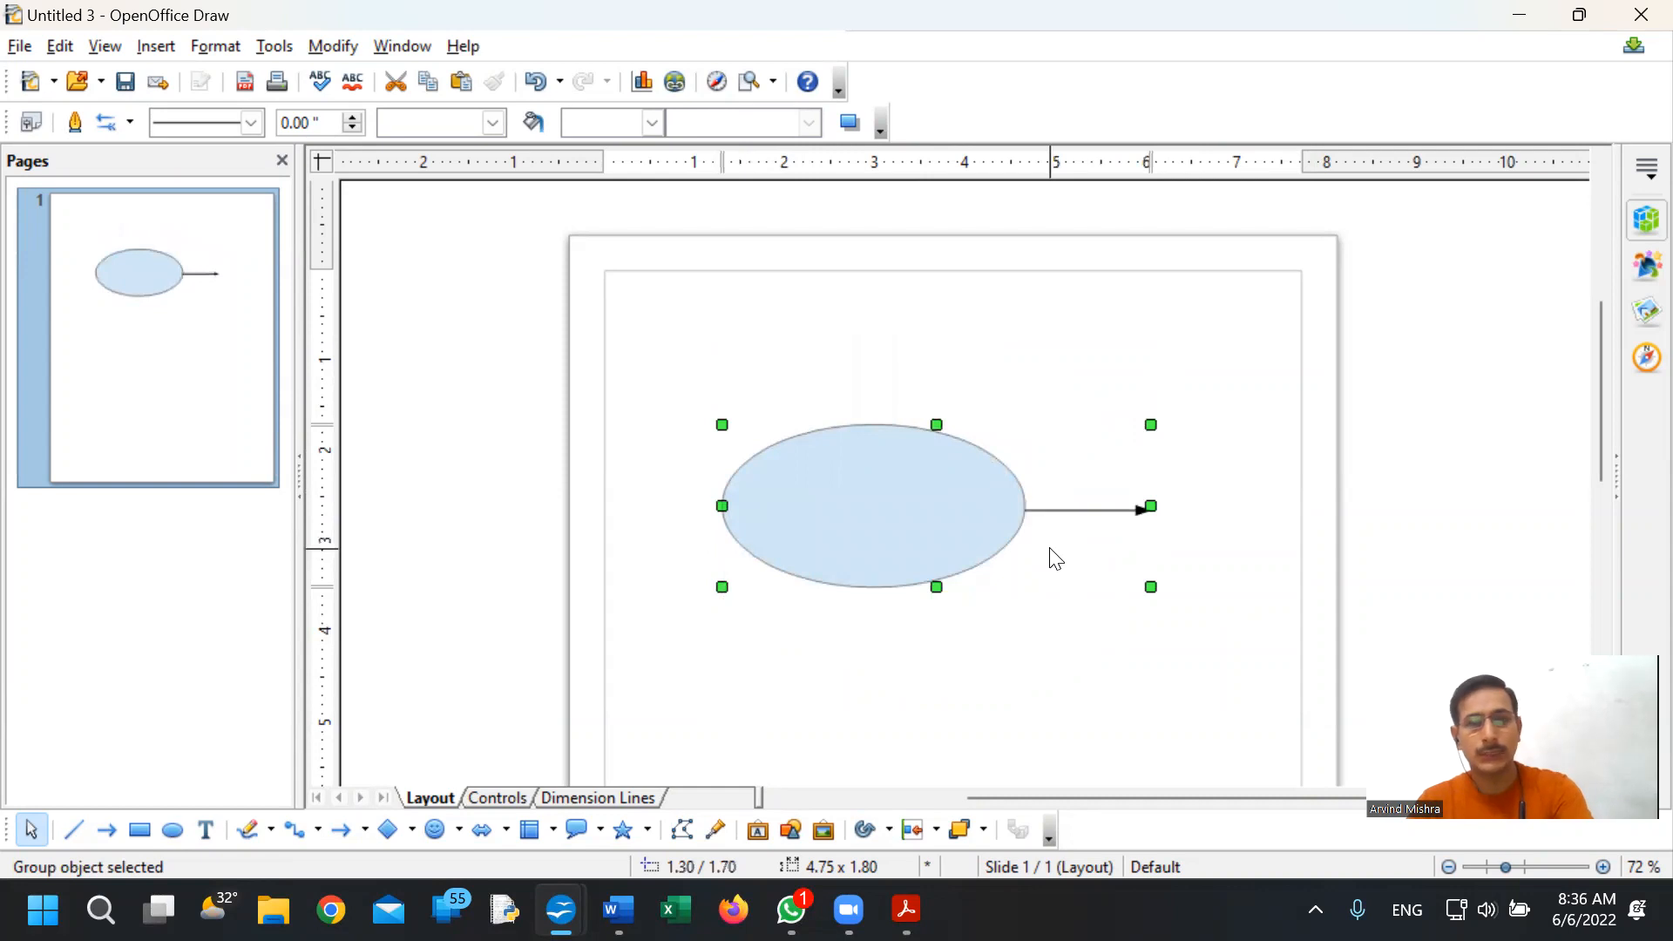
- Return to the Writer document and delete the ellipse near the top of the page
{"action": "left_click", "coordinate": [1530, 21]}
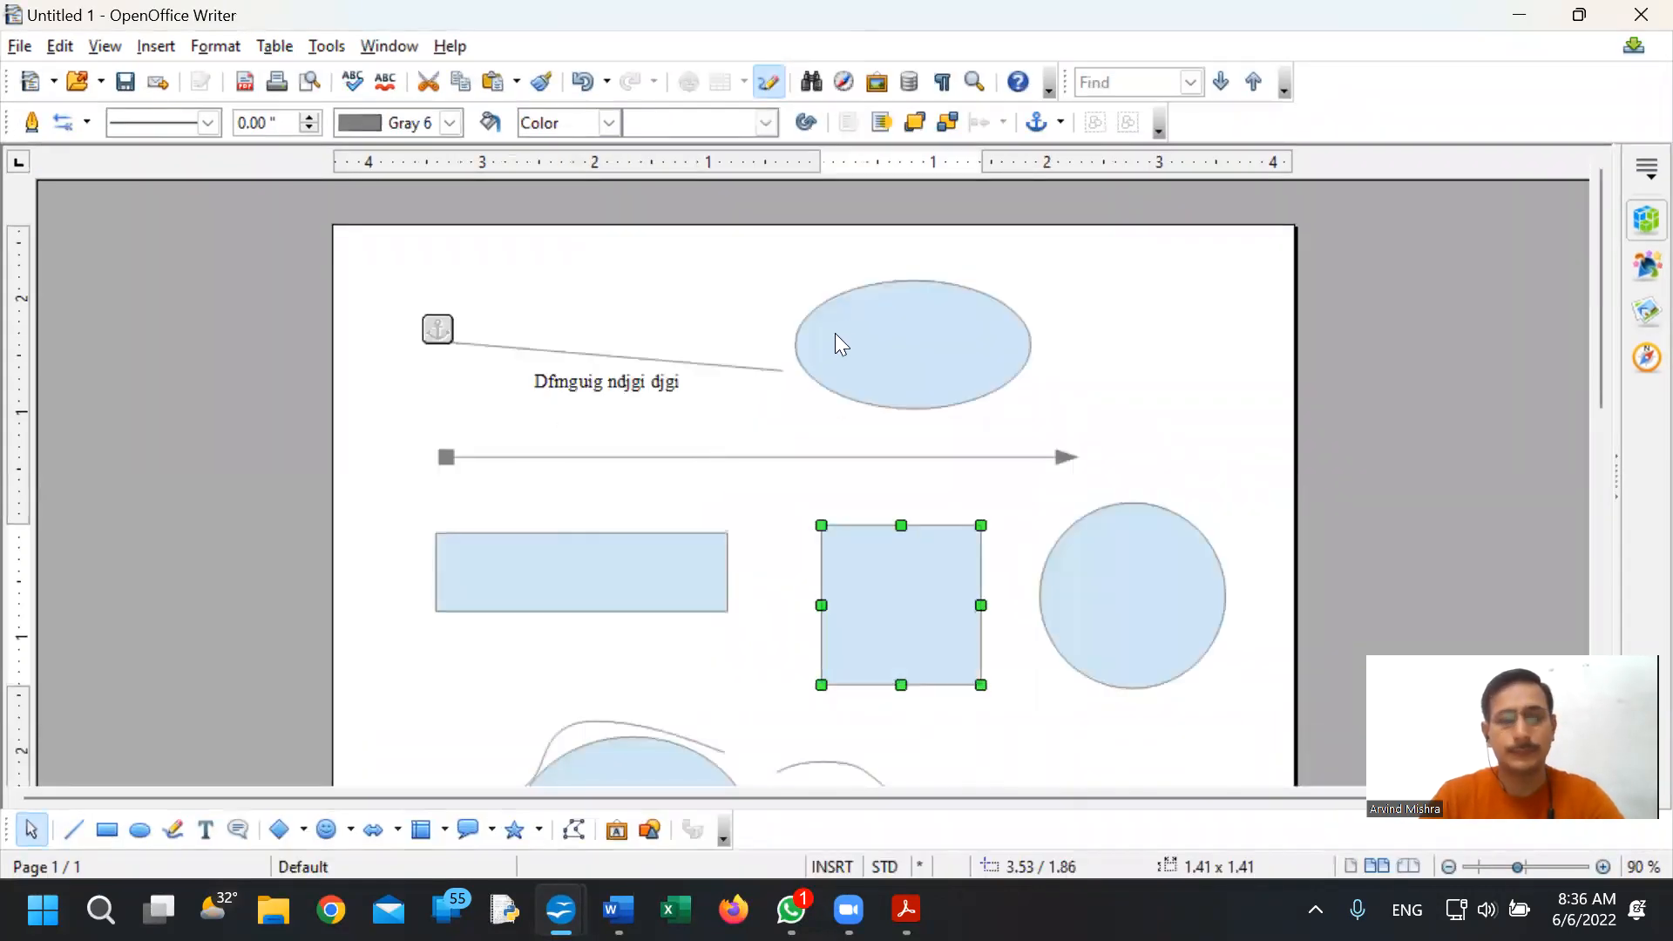
{"action": "left_click", "coordinate": [923, 372]}
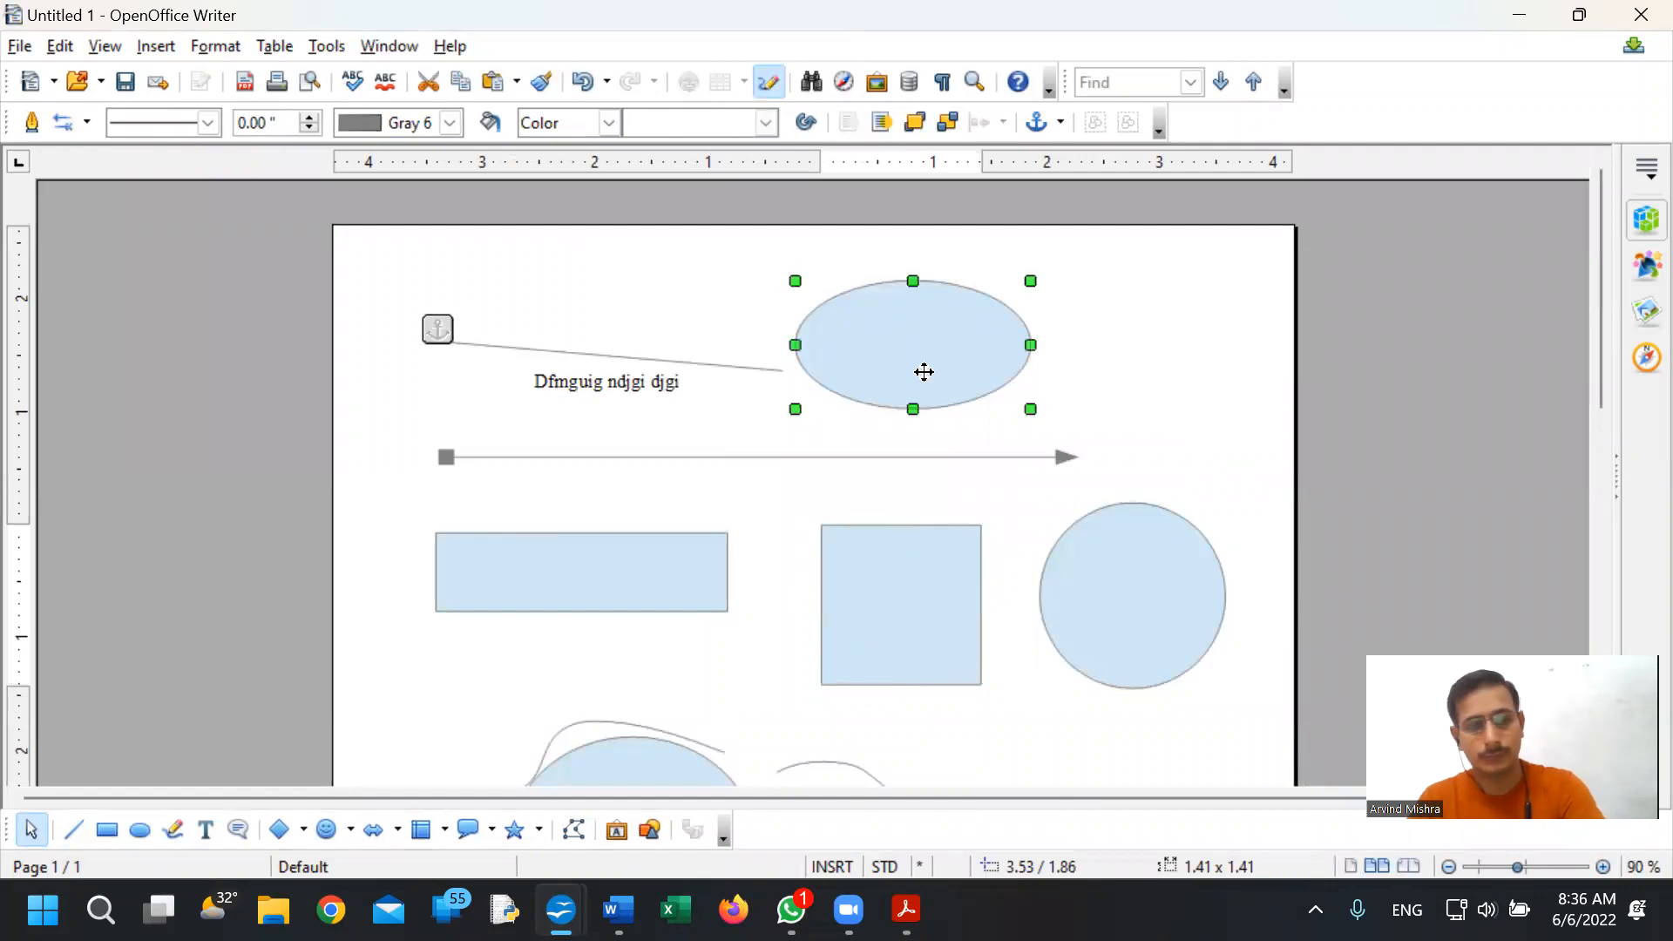
{"action": "left_click", "coordinate": [1146, 346]}
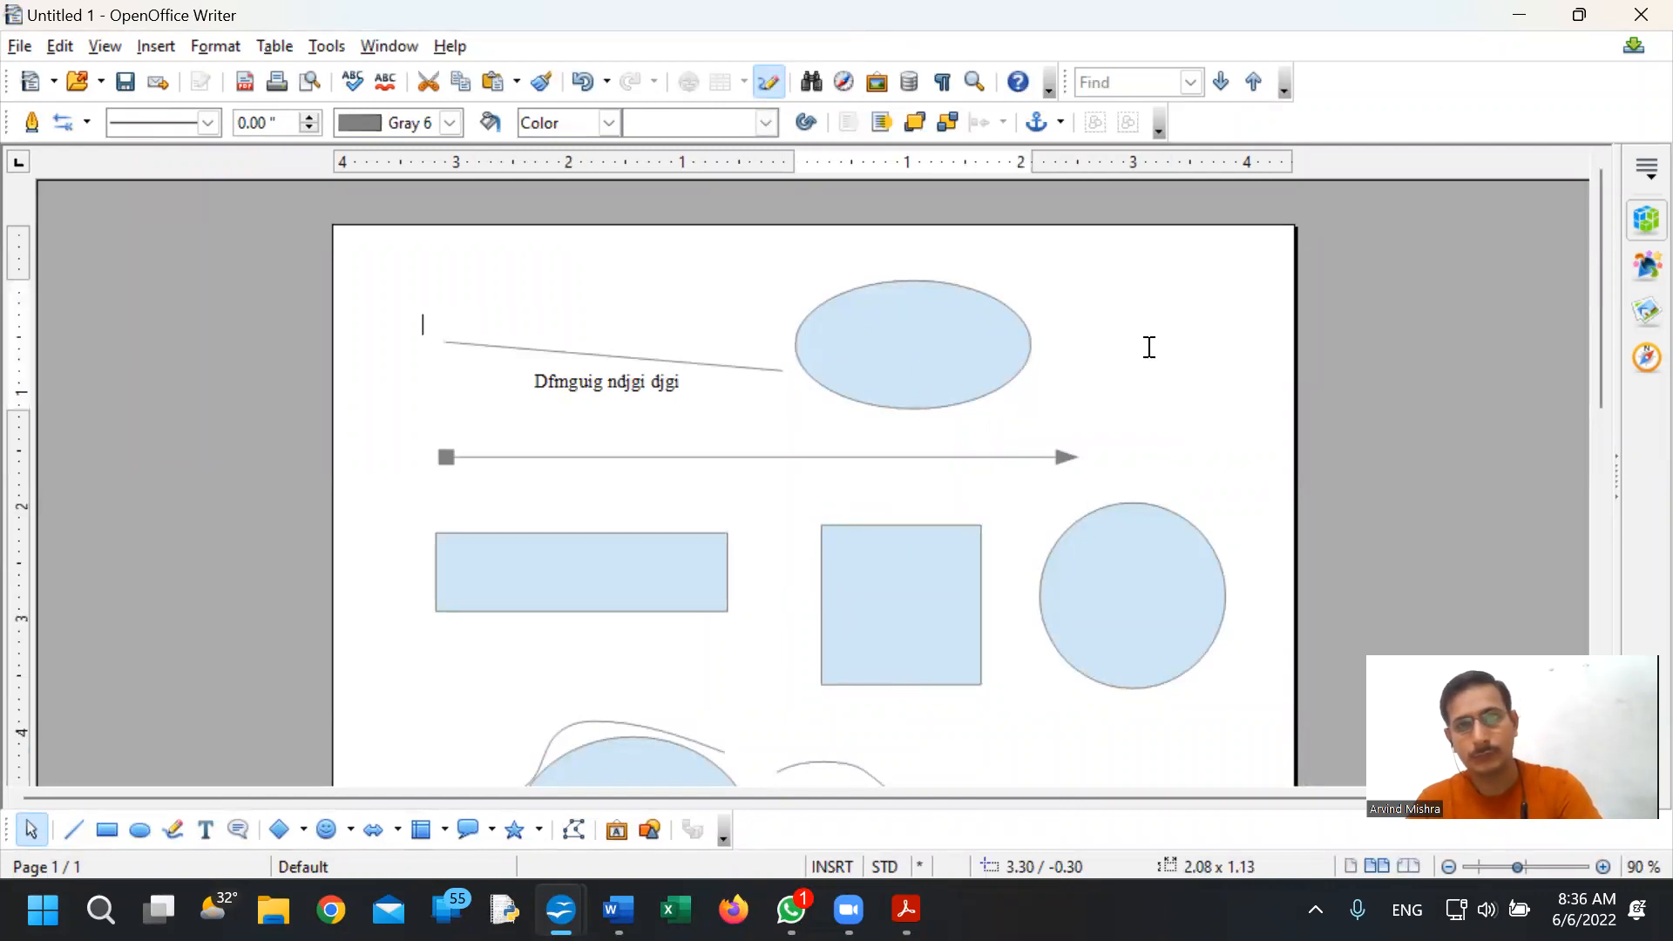
{"action": "left_click", "coordinate": [958, 342]}
{"action": "key", "text": "Delete"}
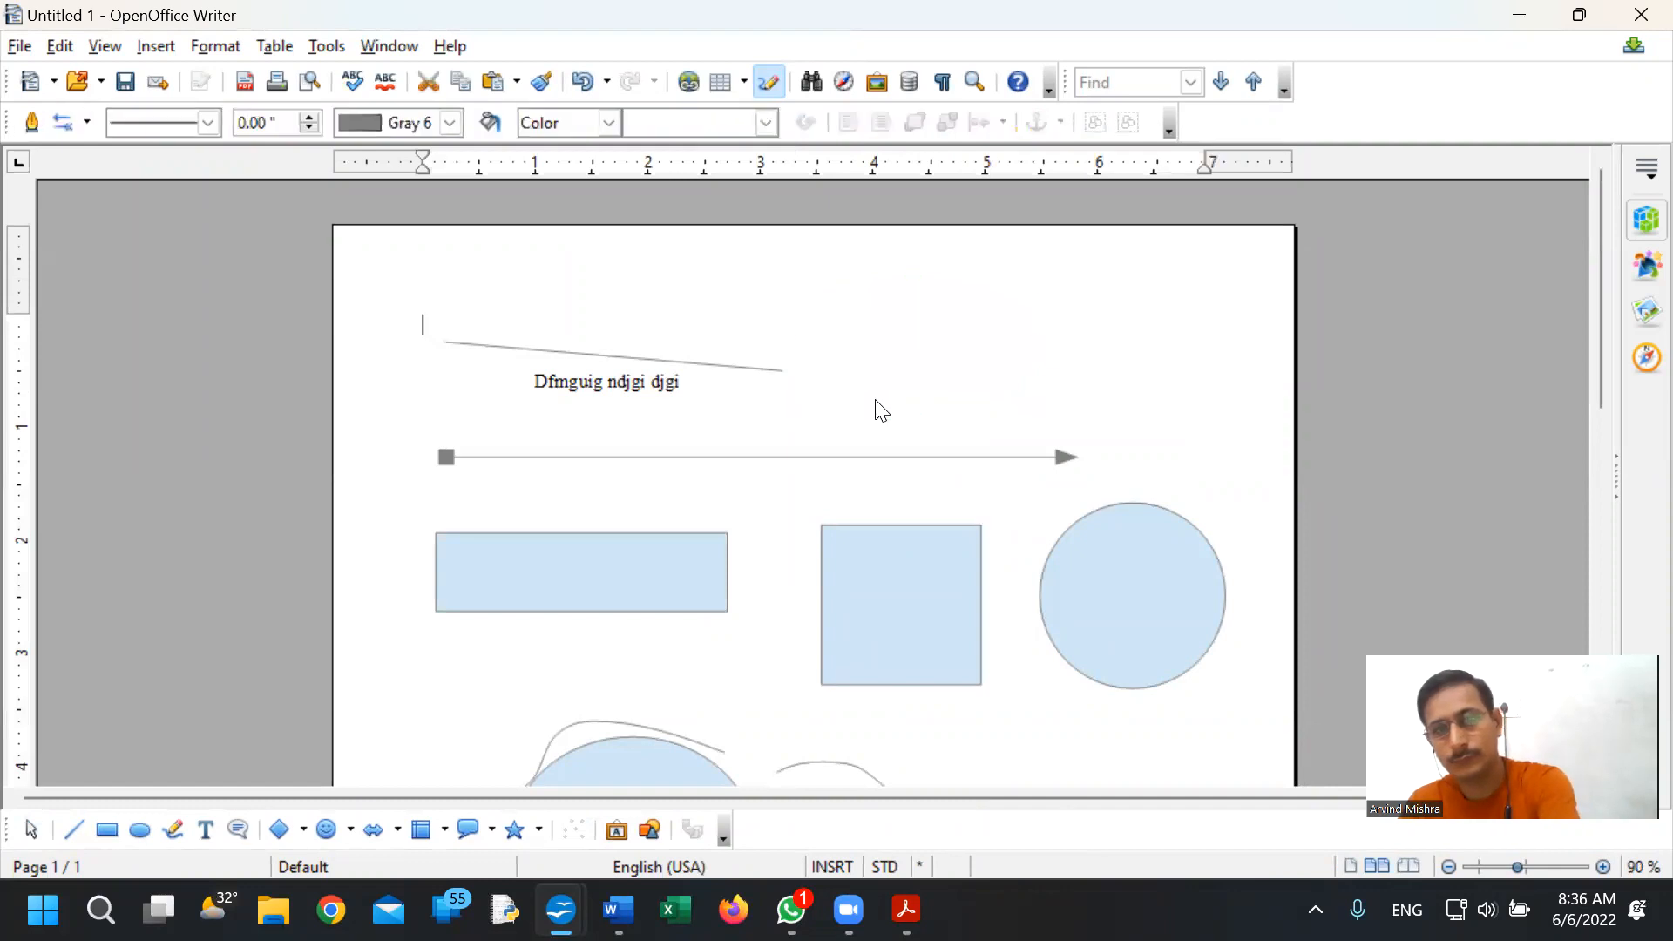
- Delete the sloping line, the text box below it and the long arrow line from the upper part of the page
{"action": "left_click", "coordinate": [630, 363]}
{"action": "key", "text": "Delete"}
{"action": "left_click", "coordinate": [637, 383]}
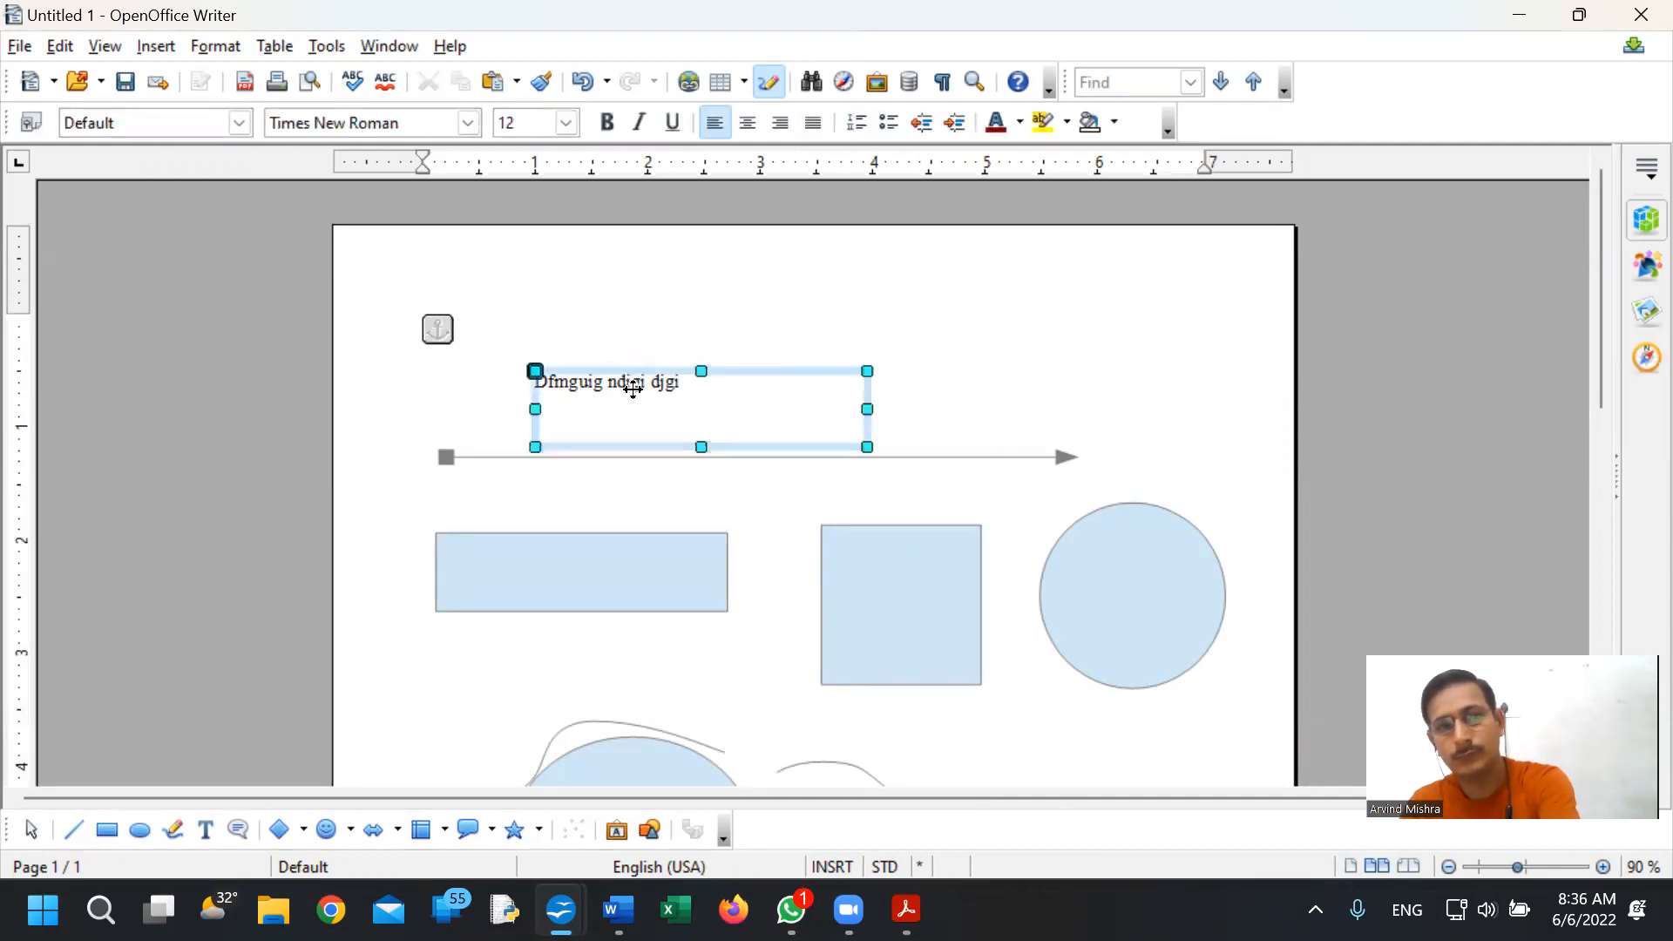
{"action": "key", "text": "Delete"}
{"action": "left_click", "coordinate": [663, 457]}
{"action": "key", "text": "Delete"}
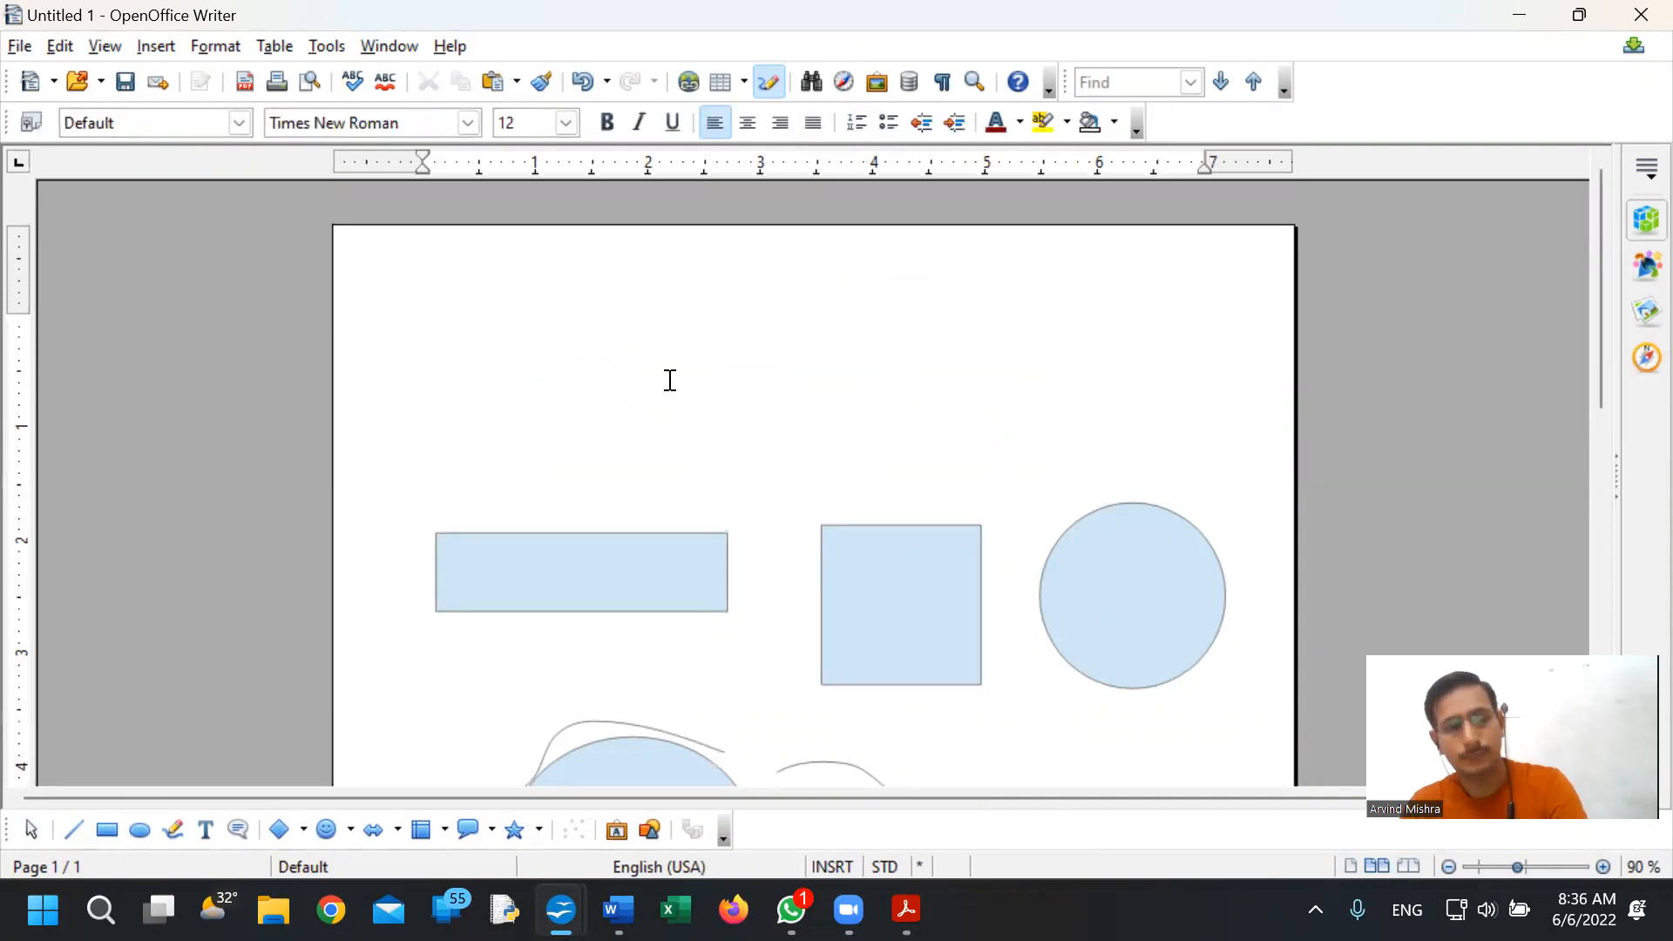
- Paste the ellipse-and-arrow group into the cleared area above the rectangle and resize it to about 2.76 × 1.54 in
{"action": "key", "text": "ctrl+z"}
{"action": "left_click_drag", "start_coordinate": [662, 403], "coordinate": [786, 384]}
{"action": "left_click_drag", "start_coordinate": [1047, 299], "coordinate": [857, 328]}
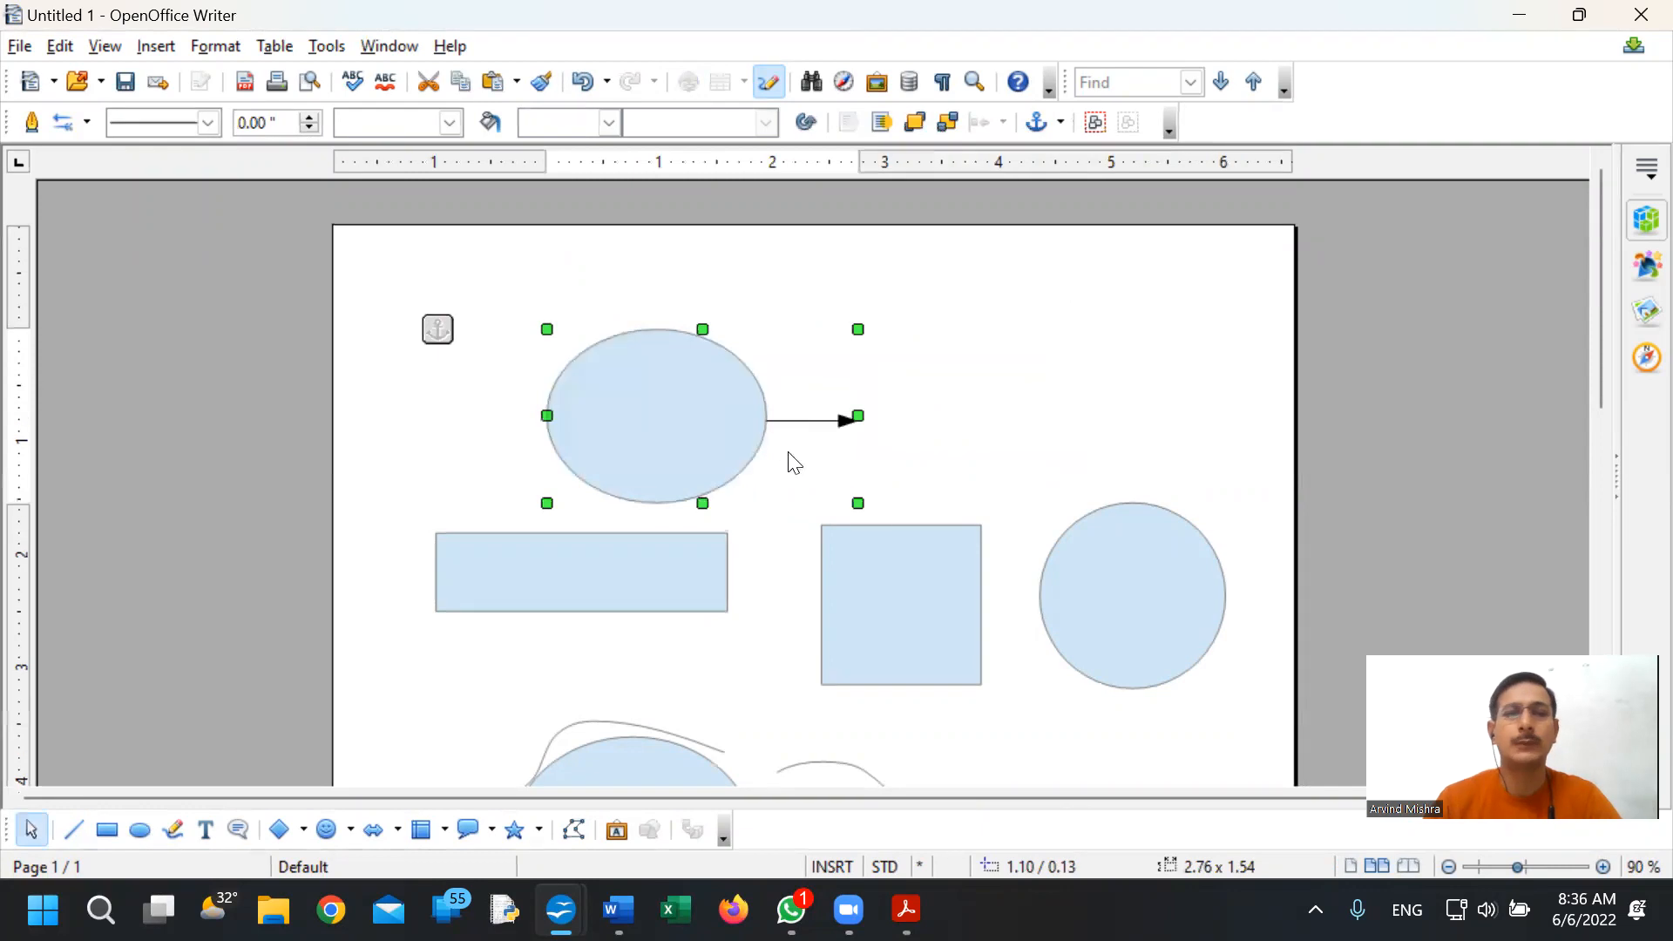
- Delete the ellipse-and-arrow group, the rectangle, the square and the circle from the upper part of the page
{"action": "left_click", "coordinate": [980, 384]}
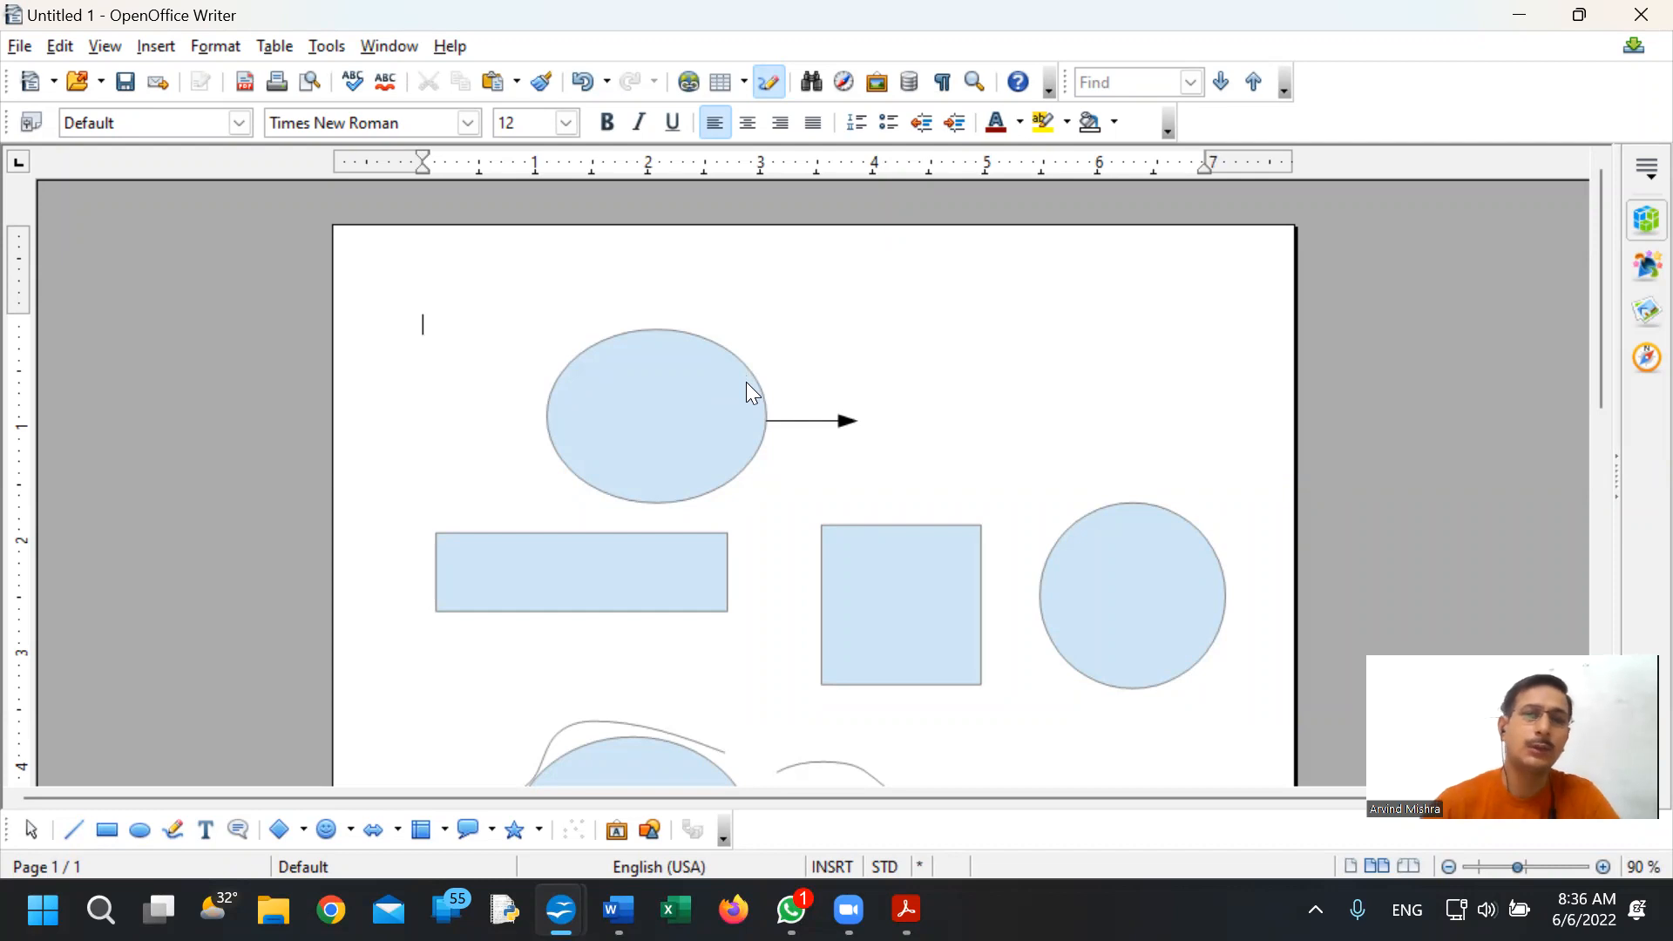
{"action": "left_click", "coordinate": [678, 350]}
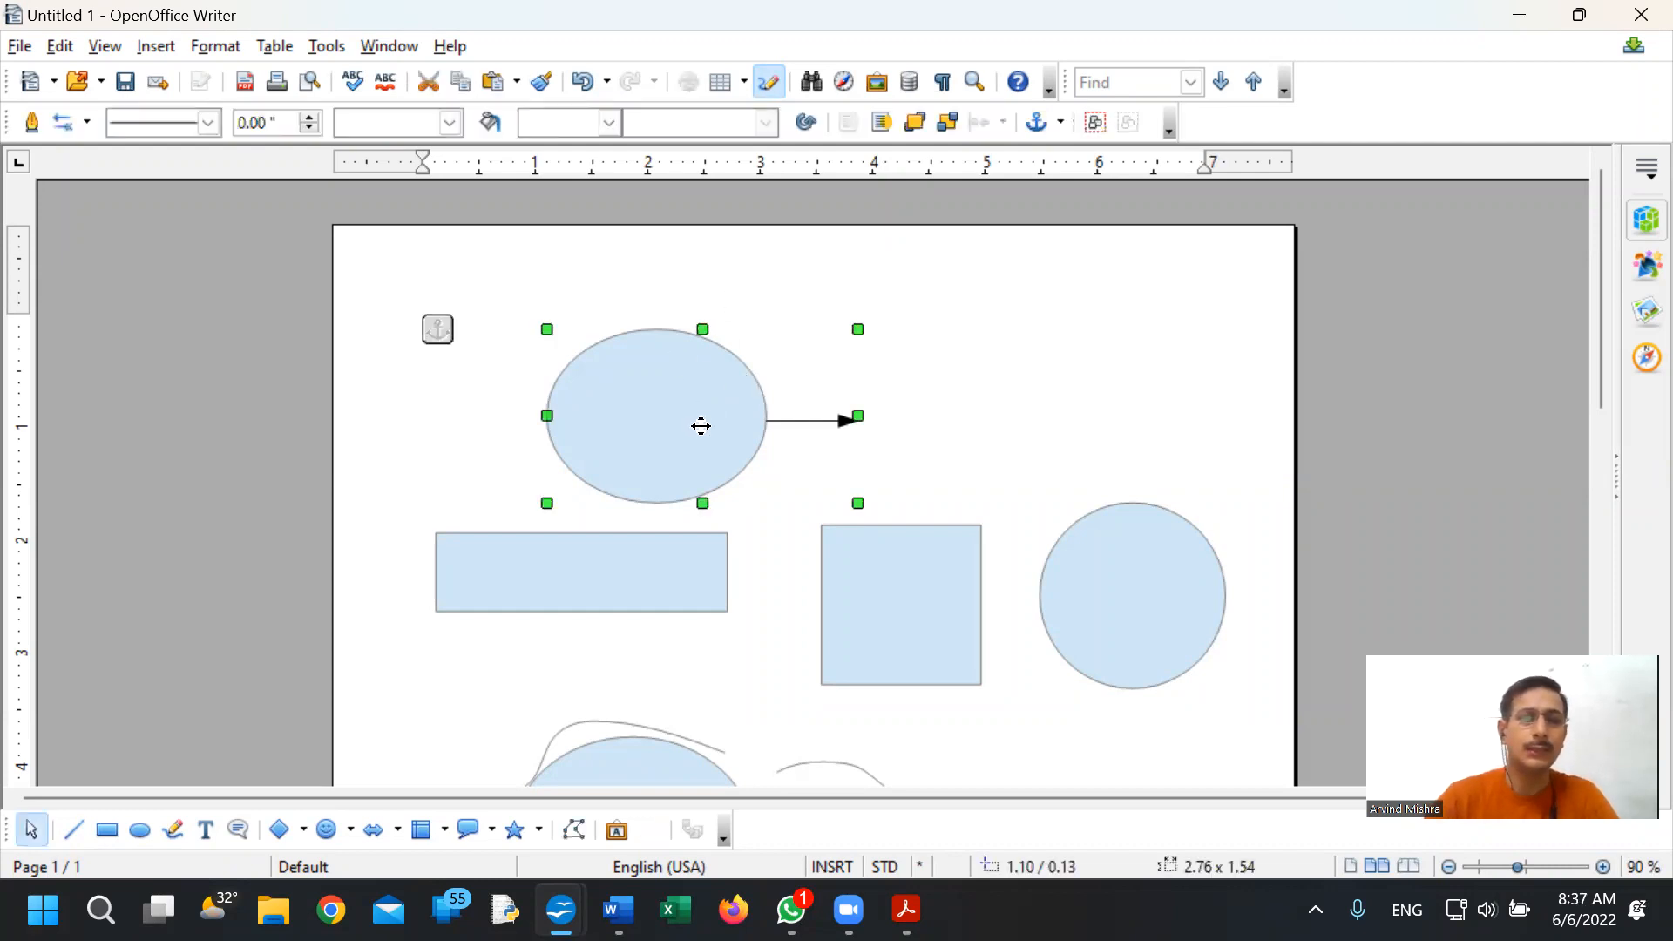
{"action": "key", "text": "Delete"}
{"action": "left_click", "coordinate": [639, 548]}
{"action": "key", "text": "Delete"}
{"action": "left_click", "coordinate": [887, 555]}
{"action": "key", "text": "Delete"}
{"action": "left_click", "coordinate": [1090, 552]}
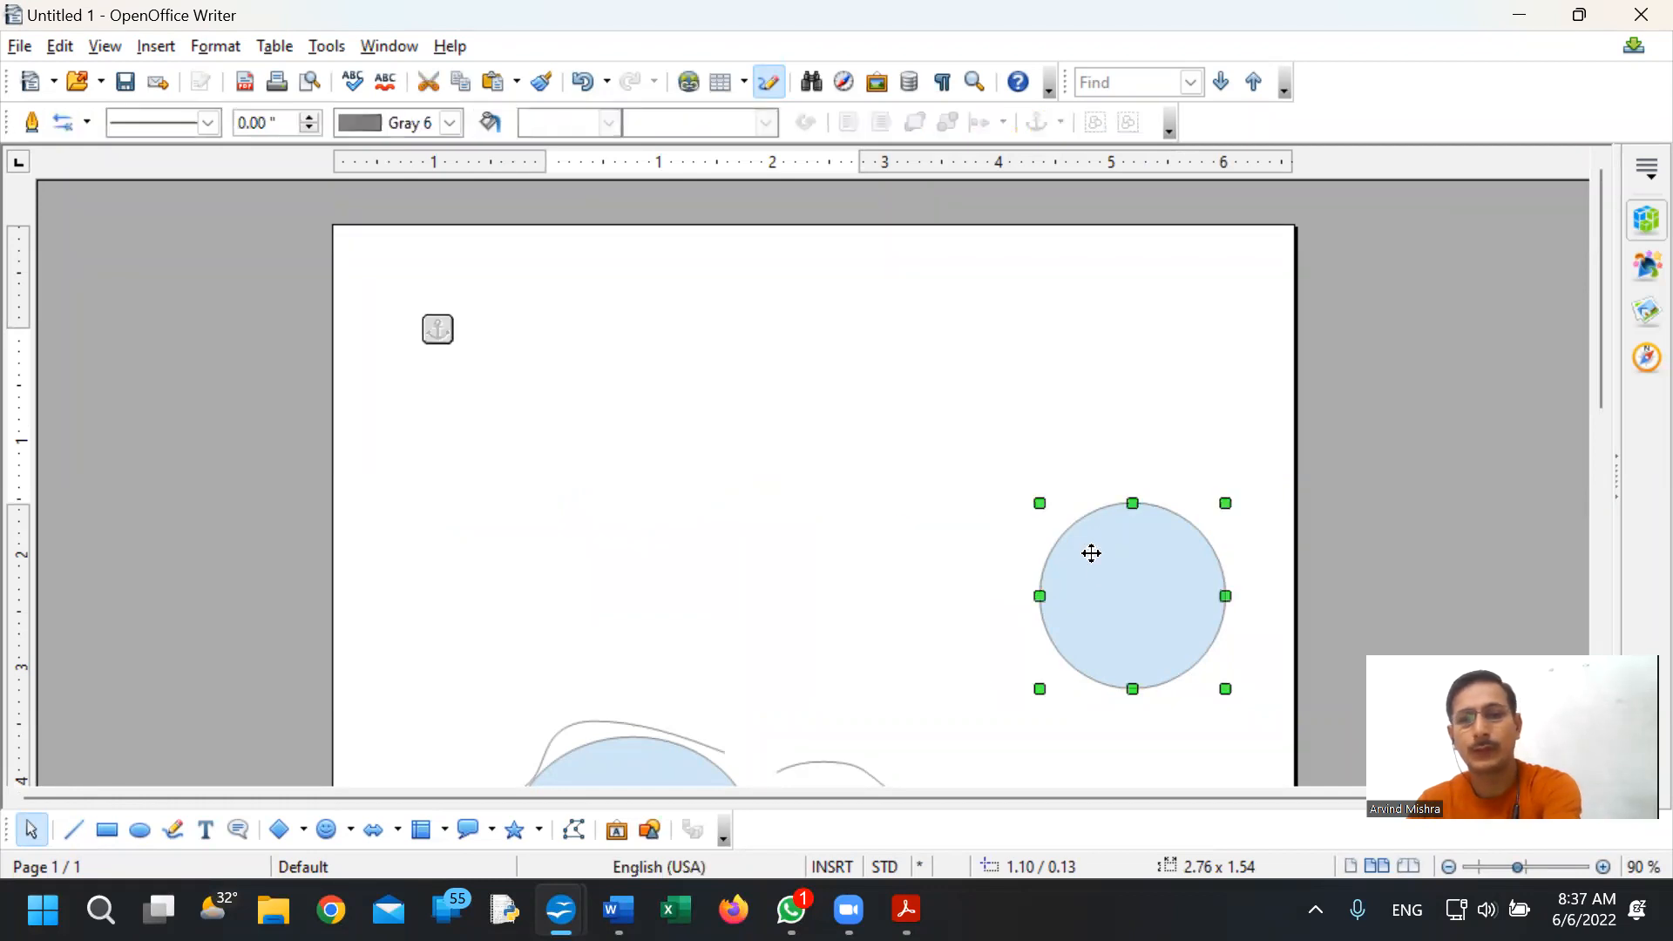
{"action": "key", "text": "Delete"}
- Delete the smiley face and the freeform curves over it and beside it
{"action": "scroll", "coordinate": [701, 726], "scroll_direction": "down", "scroll_amount": 3}
{"action": "left_click", "coordinate": [656, 636]}
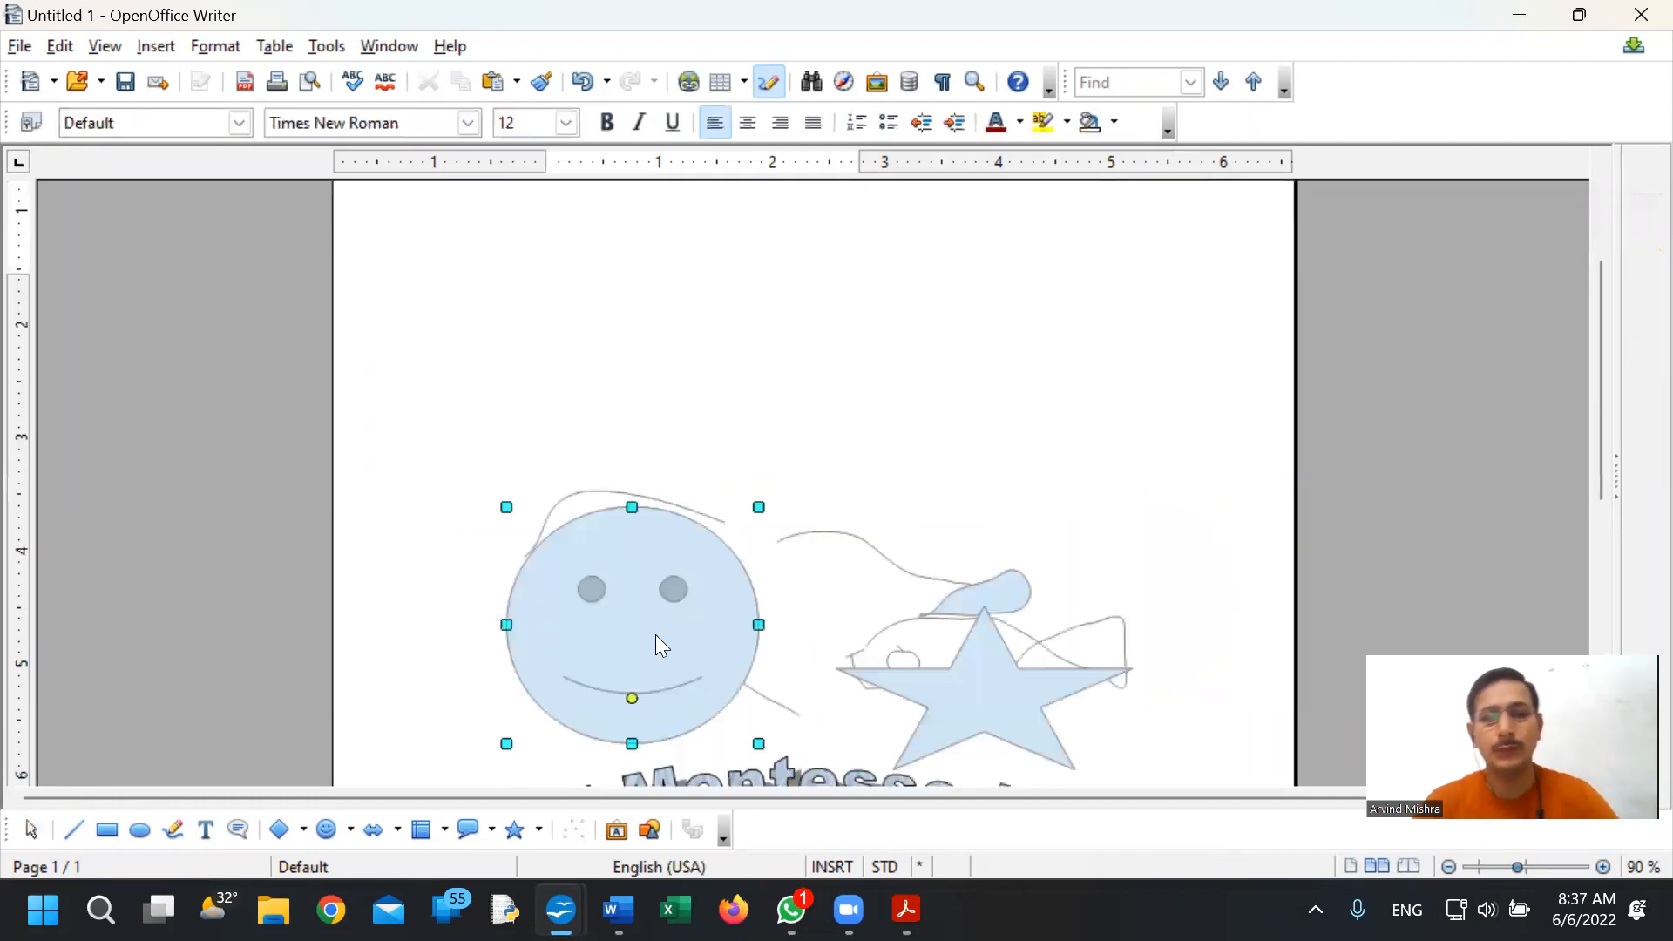
{"action": "key", "text": "Delete"}
{"action": "left_click", "coordinate": [635, 721]}
{"action": "key", "text": "Delete"}
{"action": "left_click", "coordinate": [813, 772]}
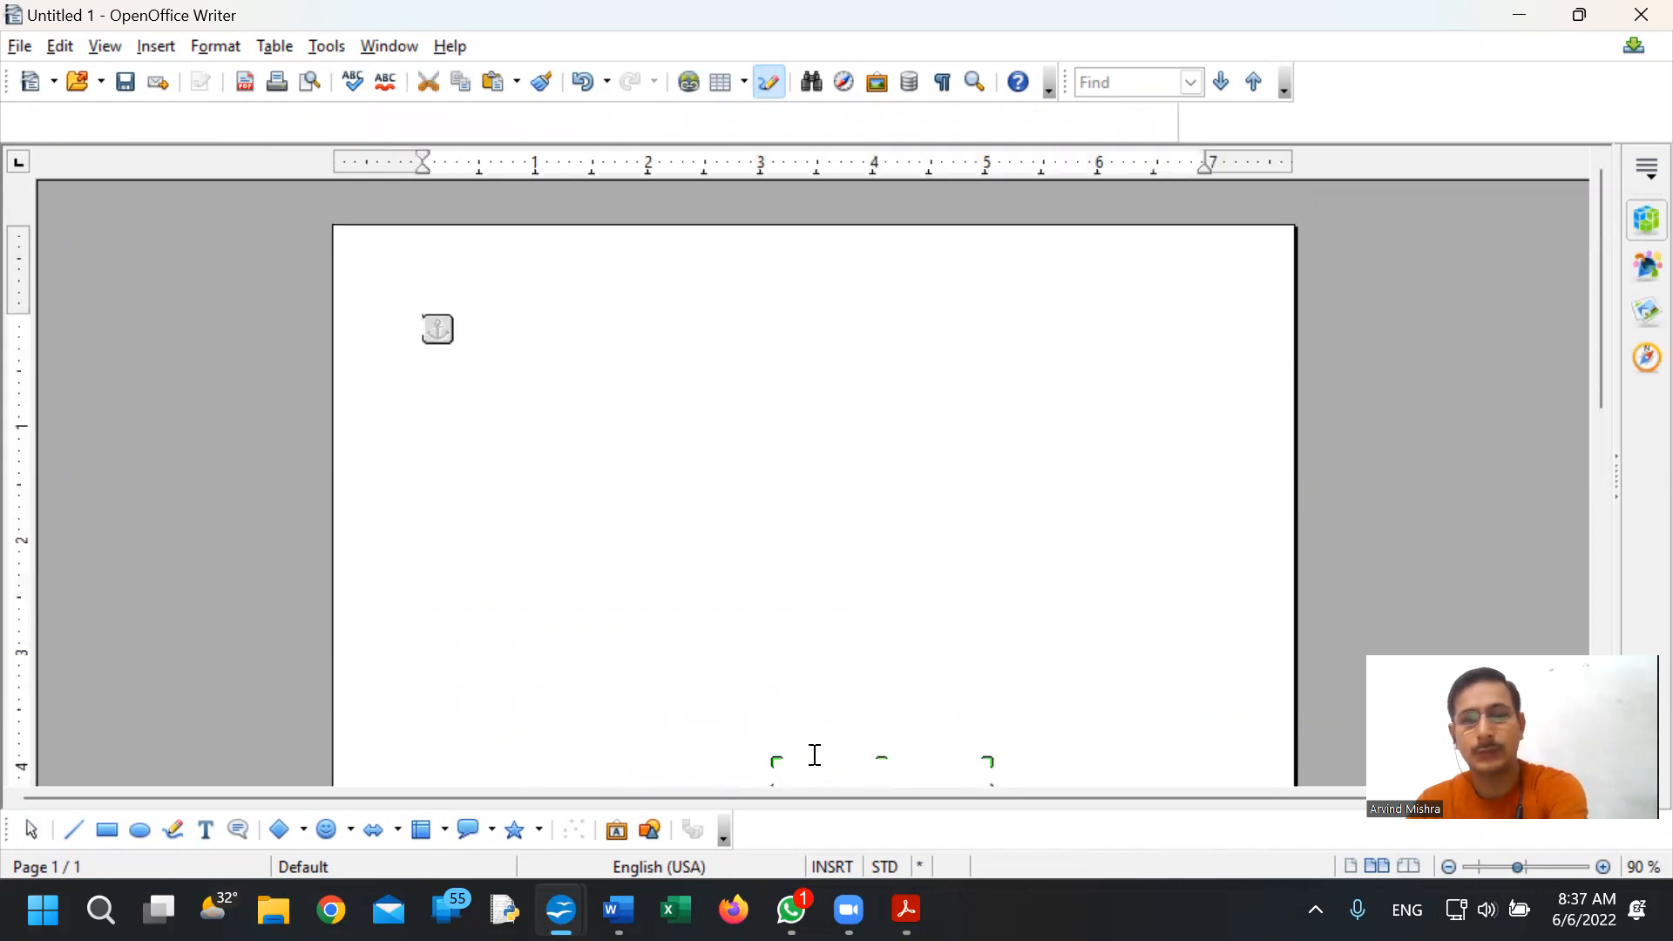
{"action": "key", "text": "Delete"}
- Select the five-pointed star above the Fontwork title and return to the empty area at the top of the page
{"action": "scroll", "coordinate": [741, 593], "scroll_direction": "down", "scroll_amount": 1}
{"action": "scroll", "coordinate": [742, 592], "scroll_direction": "down", "scroll_amount": 1}
{"action": "left_click", "coordinate": [937, 627]}
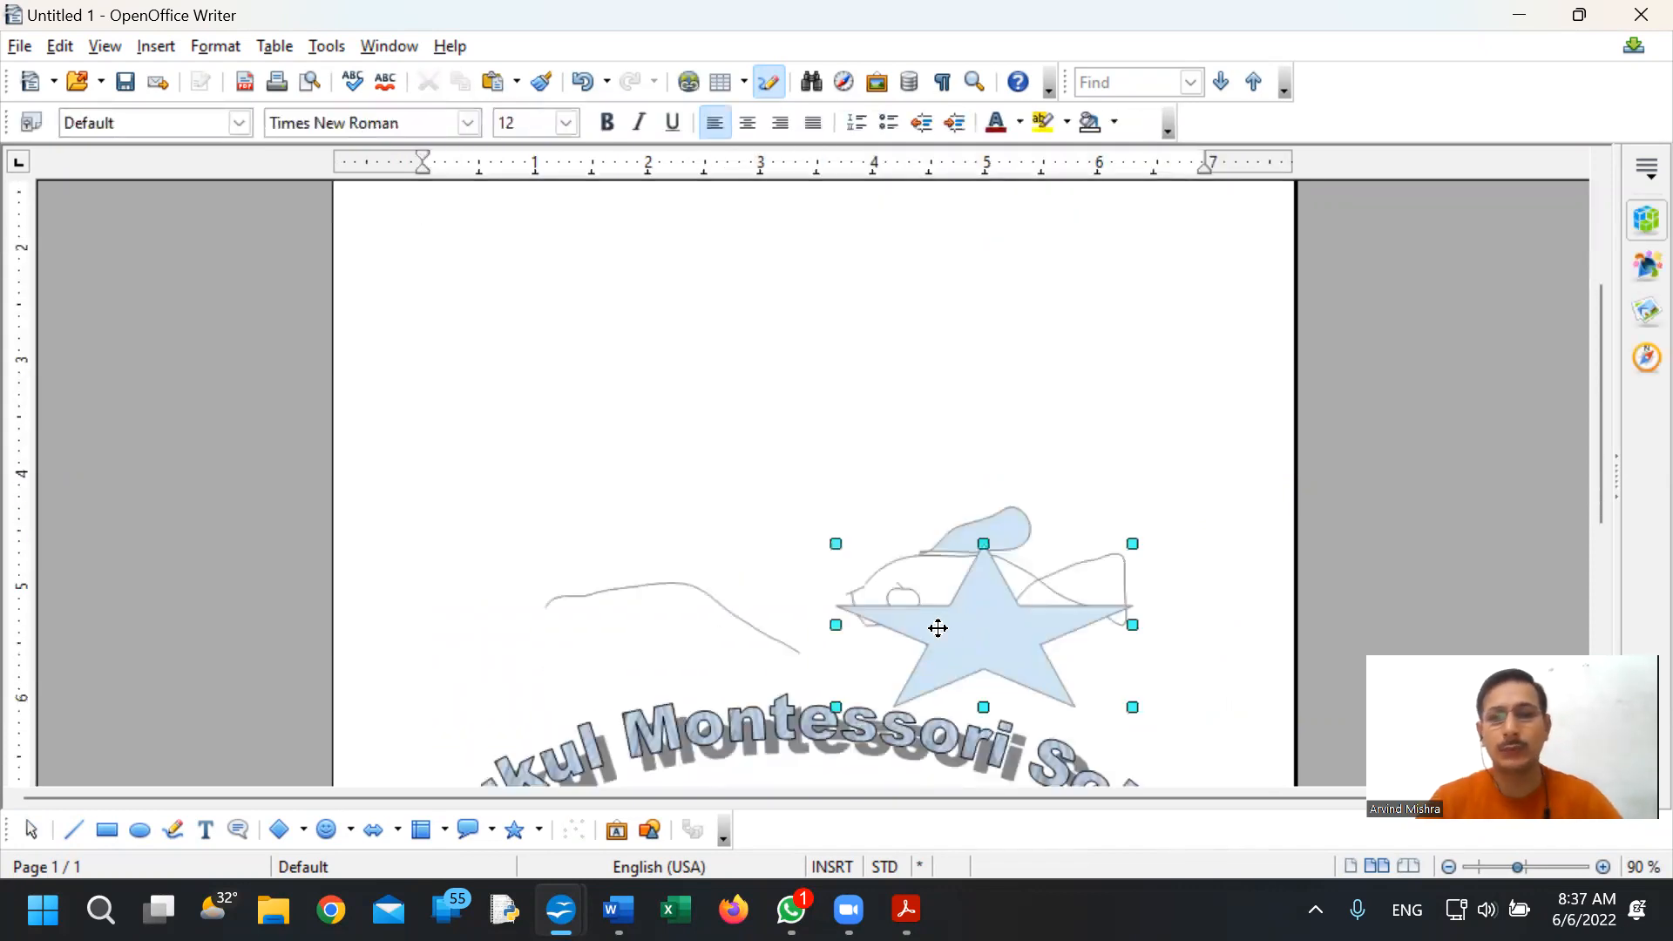
{"action": "scroll", "coordinate": [941, 625], "scroll_direction": "up", "scroll_amount": 5}
{"action": "left_click", "coordinate": [664, 537]}
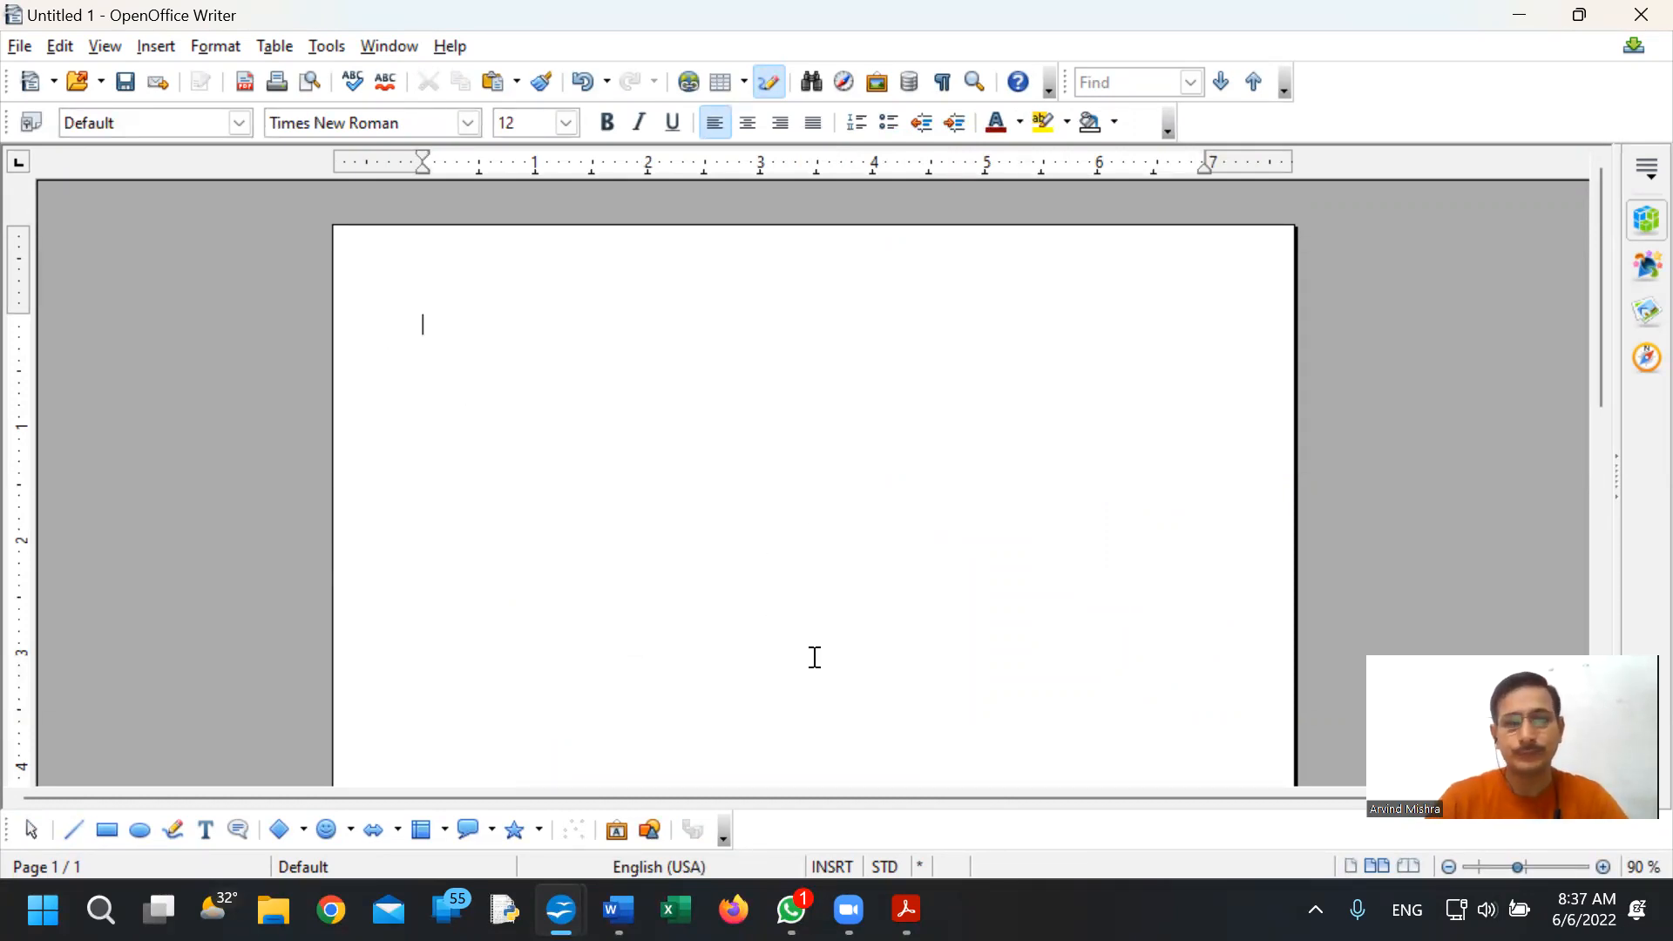
- Switch to the PDF textbook in Acrobat Reader and read the steps for using drawing tools and setting drawing-object properties
{"action": "left_click", "coordinate": [906, 909]}
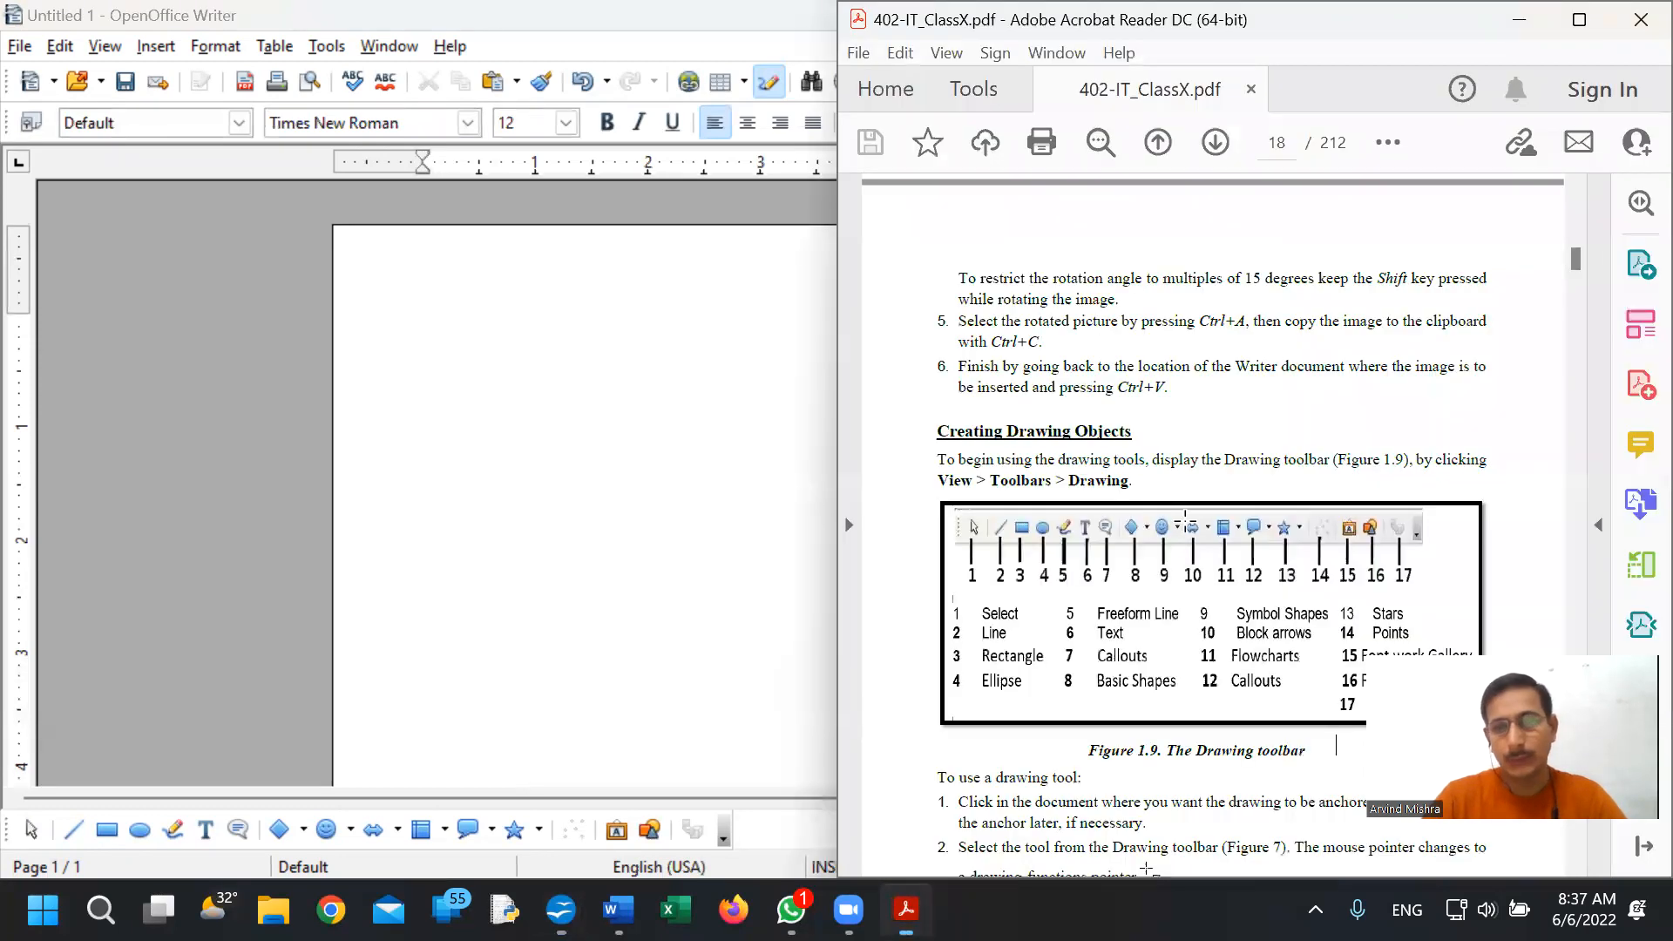
{"action": "scroll", "coordinate": [1206, 526], "scroll_direction": "down", "scroll_amount": 5}
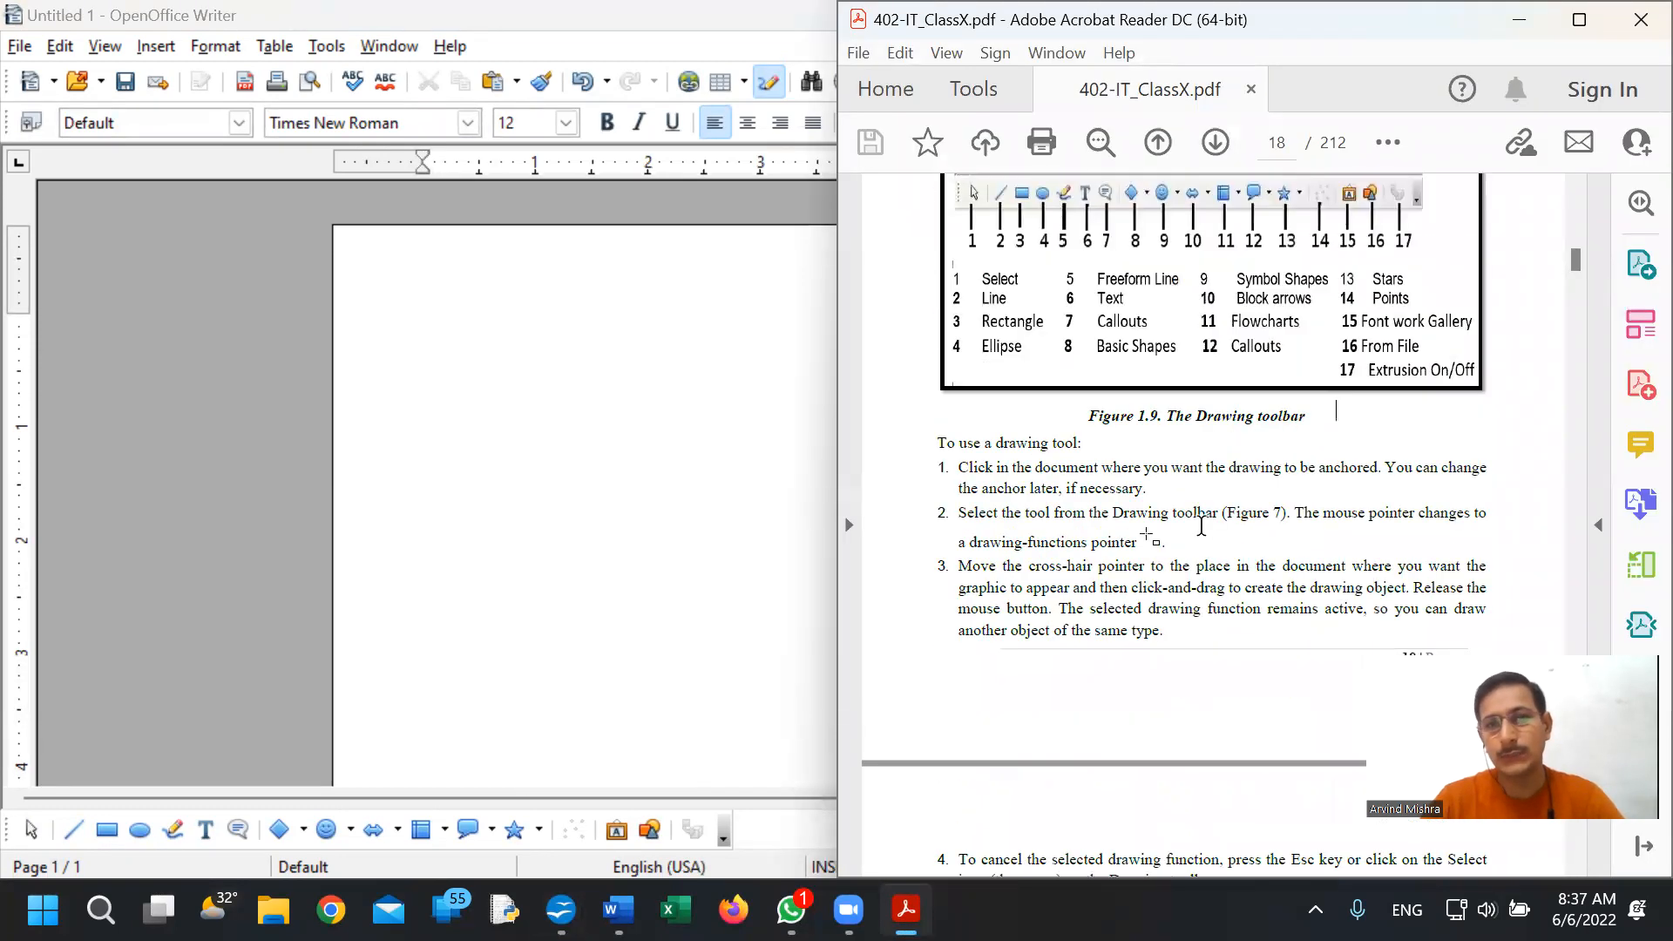
{"action": "scroll", "coordinate": [1201, 526], "scroll_direction": "up", "scroll_amount": 2}
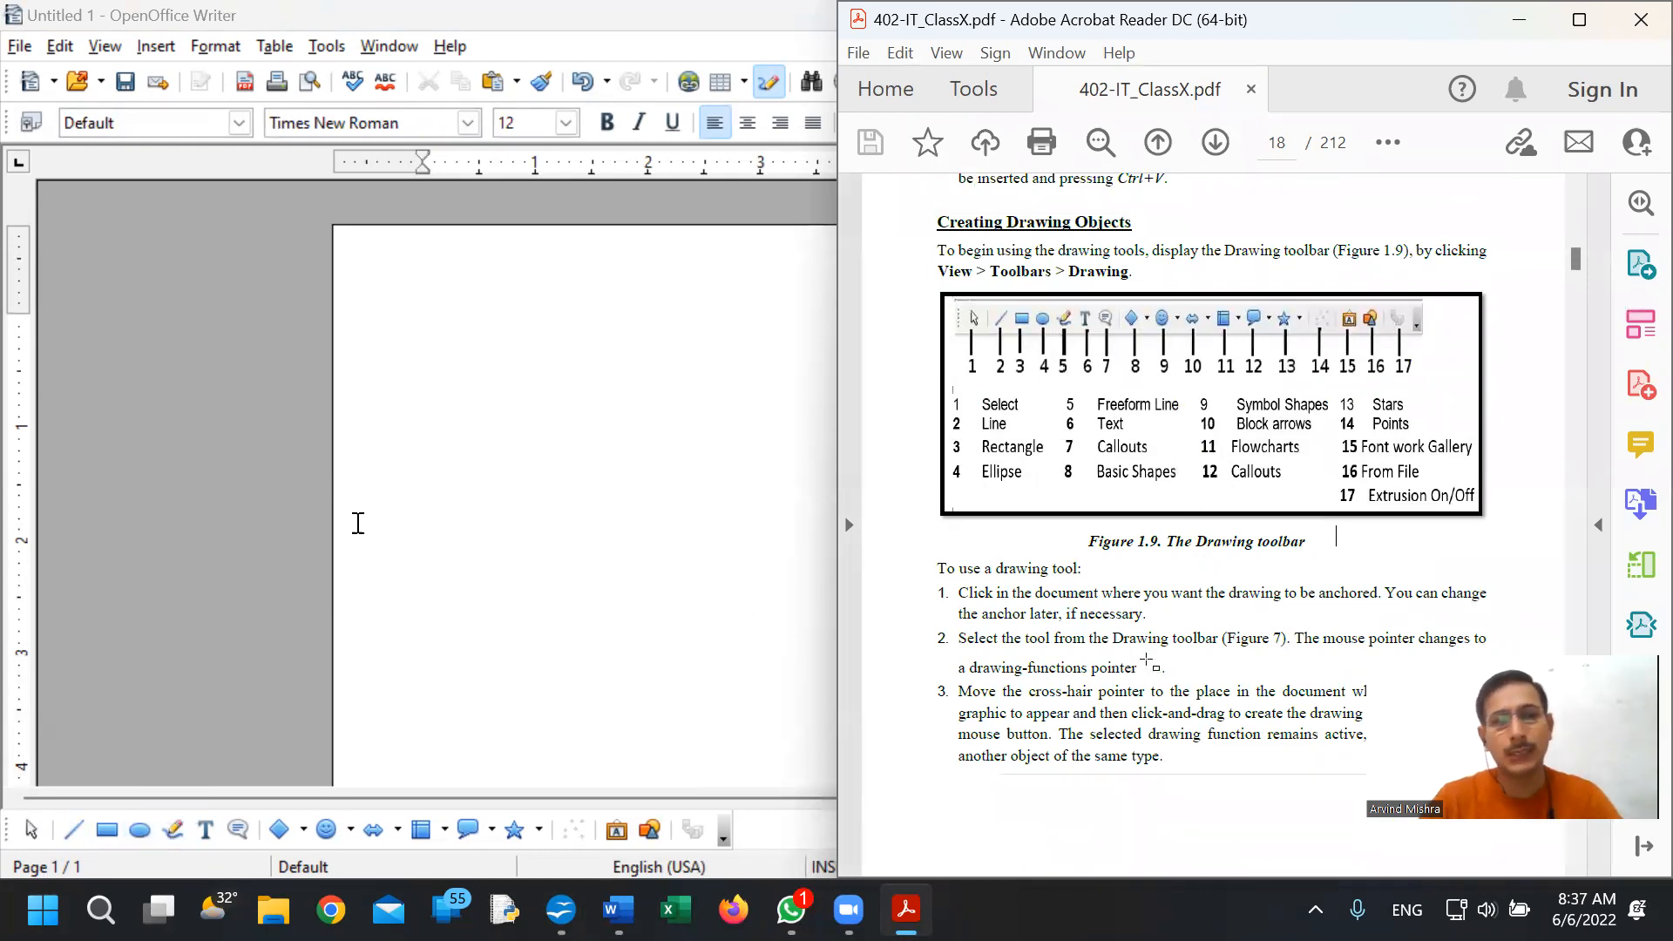
{"action": "scroll", "coordinate": [1180, 463], "scroll_direction": "down", "scroll_amount": 8}
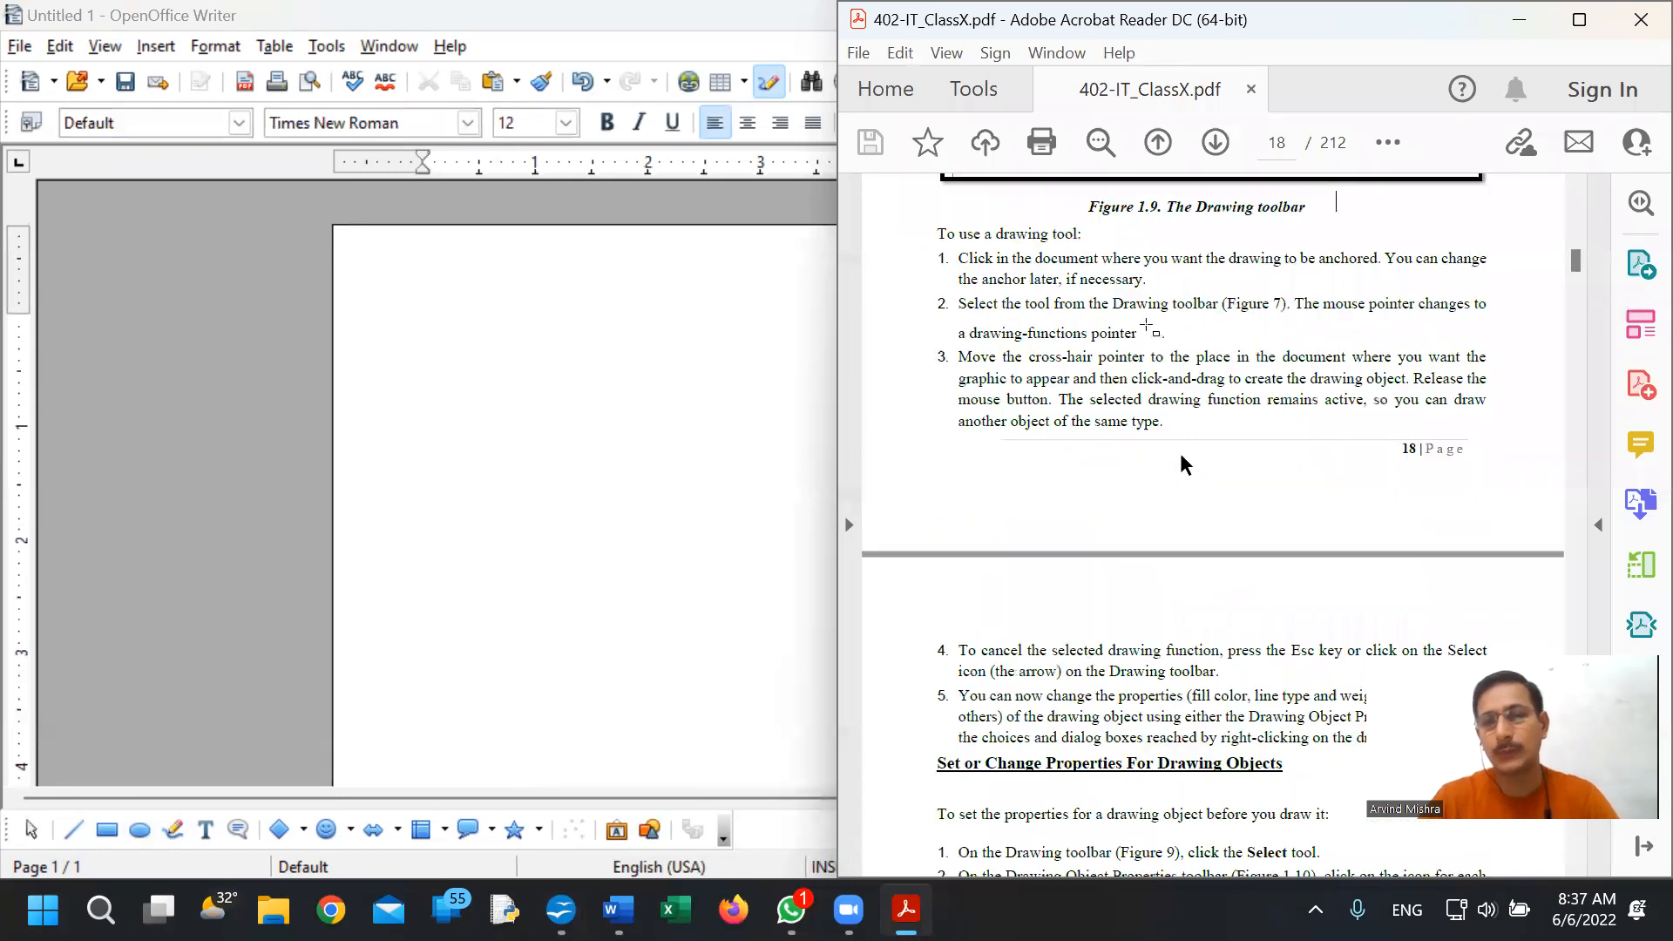
{"action": "scroll", "coordinate": [1177, 449], "scroll_direction": "down", "scroll_amount": 1}
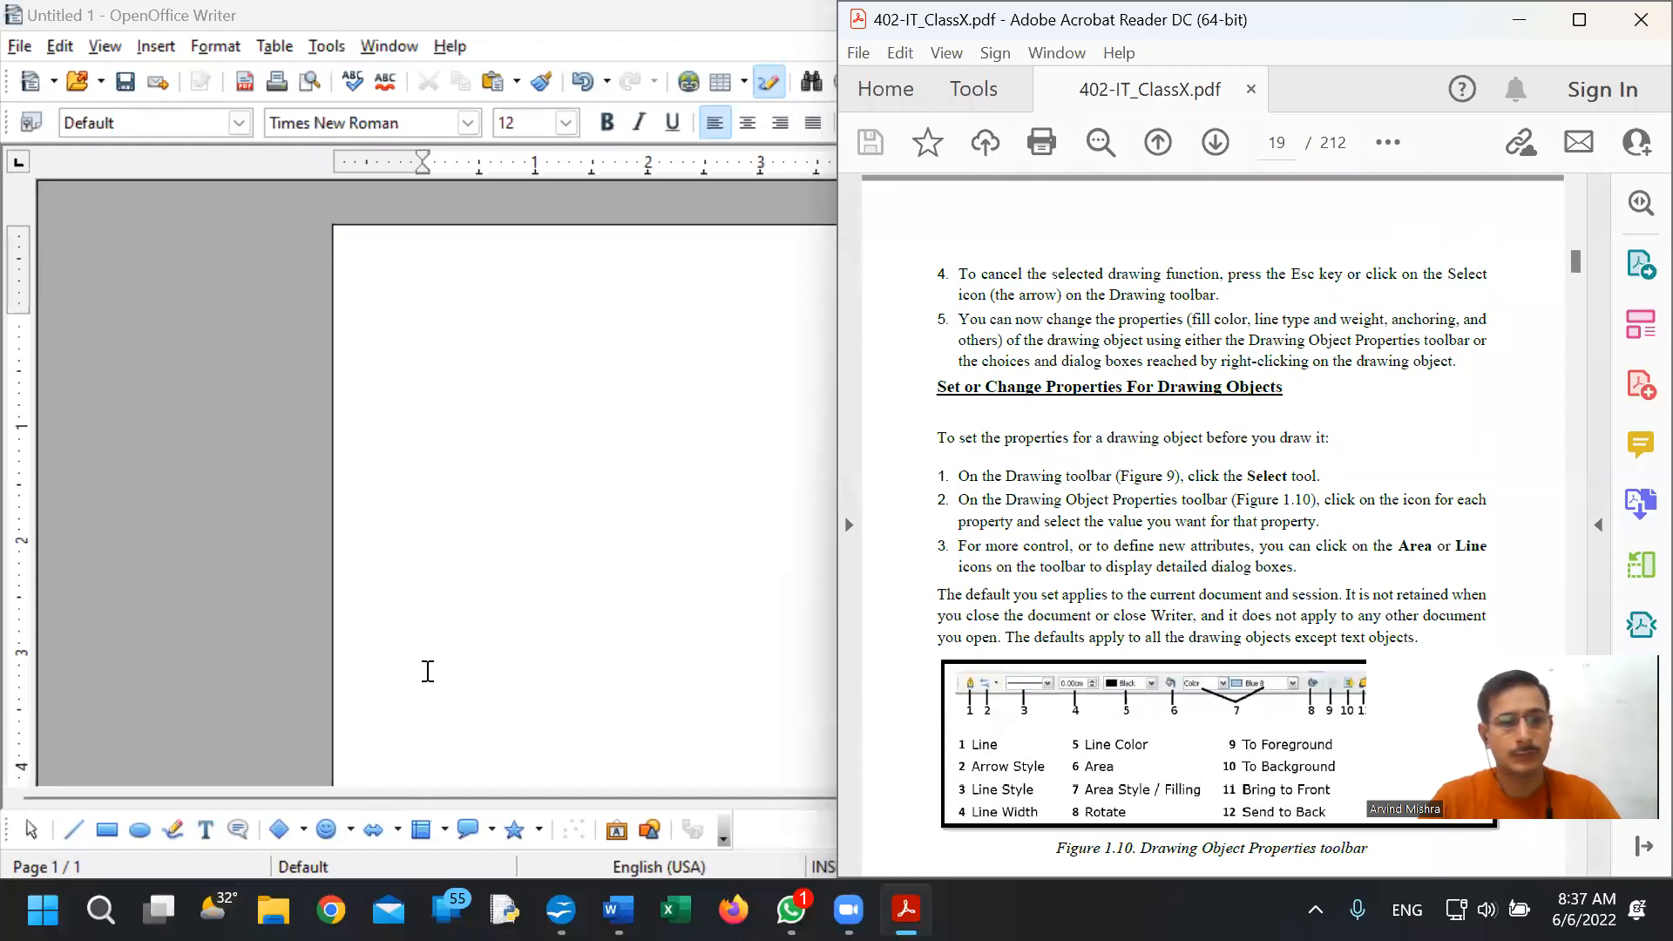
- Back in the Writer document, draw an ellipse about 3.23 × 2.10 in on the upper part of the page and open it for text entry
{"action": "left_click", "coordinate": [139, 831]}
{"action": "mouse_move", "coordinate": [521, 382]}
{"action": "left_mouse_down"}
{"action": "mouse_move", "coordinate": [717, 450]}
{"action": "mouse_move", "coordinate": [886, 616]}
{"action": "left_mouse_up"}
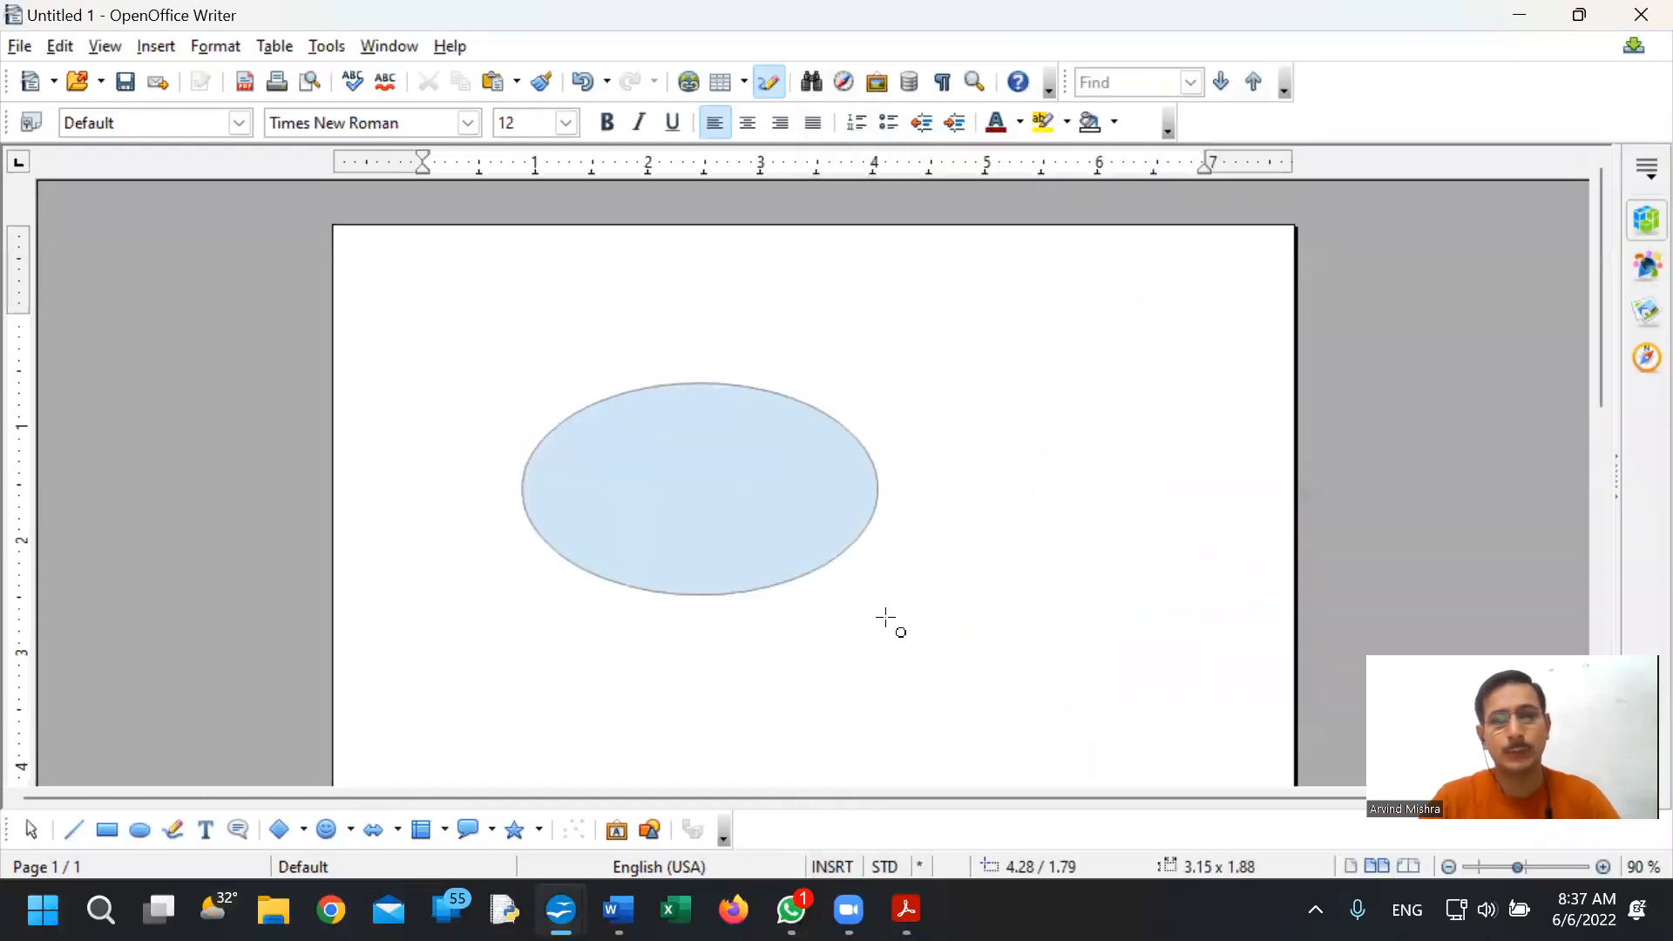
{"action": "double_click", "coordinate": [721, 493]}
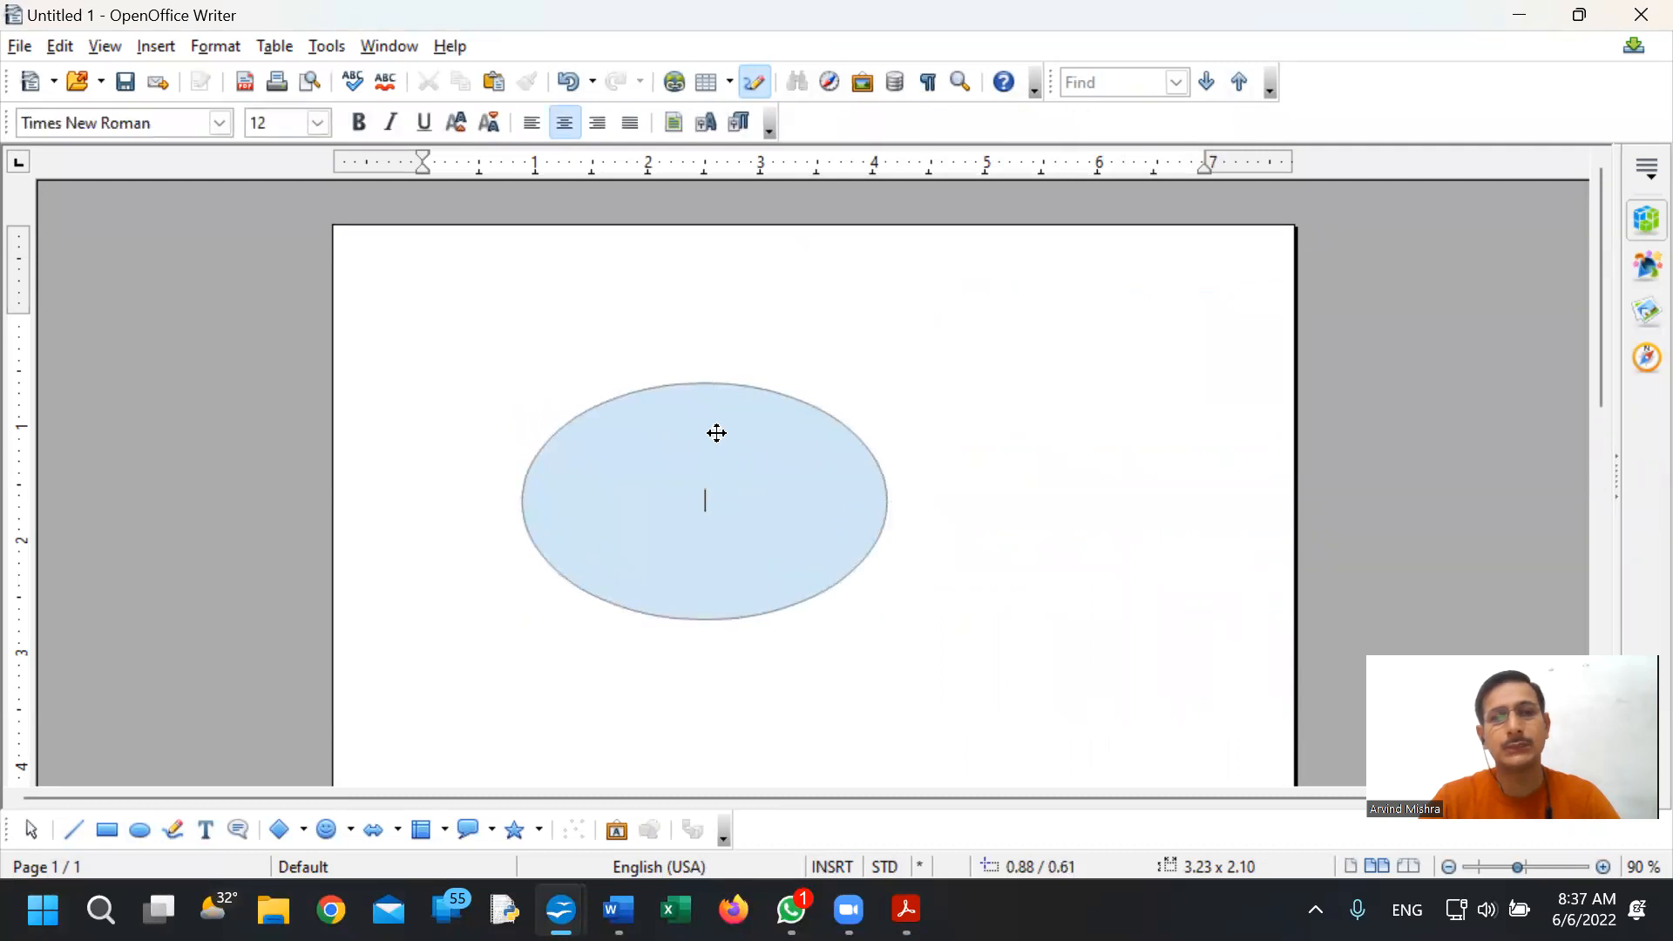
- Select the ellipse as an object and set its wrap to In Background
{"action": "double_click", "coordinate": [687, 411]}
{"action": "left_click", "coordinate": [678, 424]}
{"action": "right_click", "coordinate": [677, 425]}
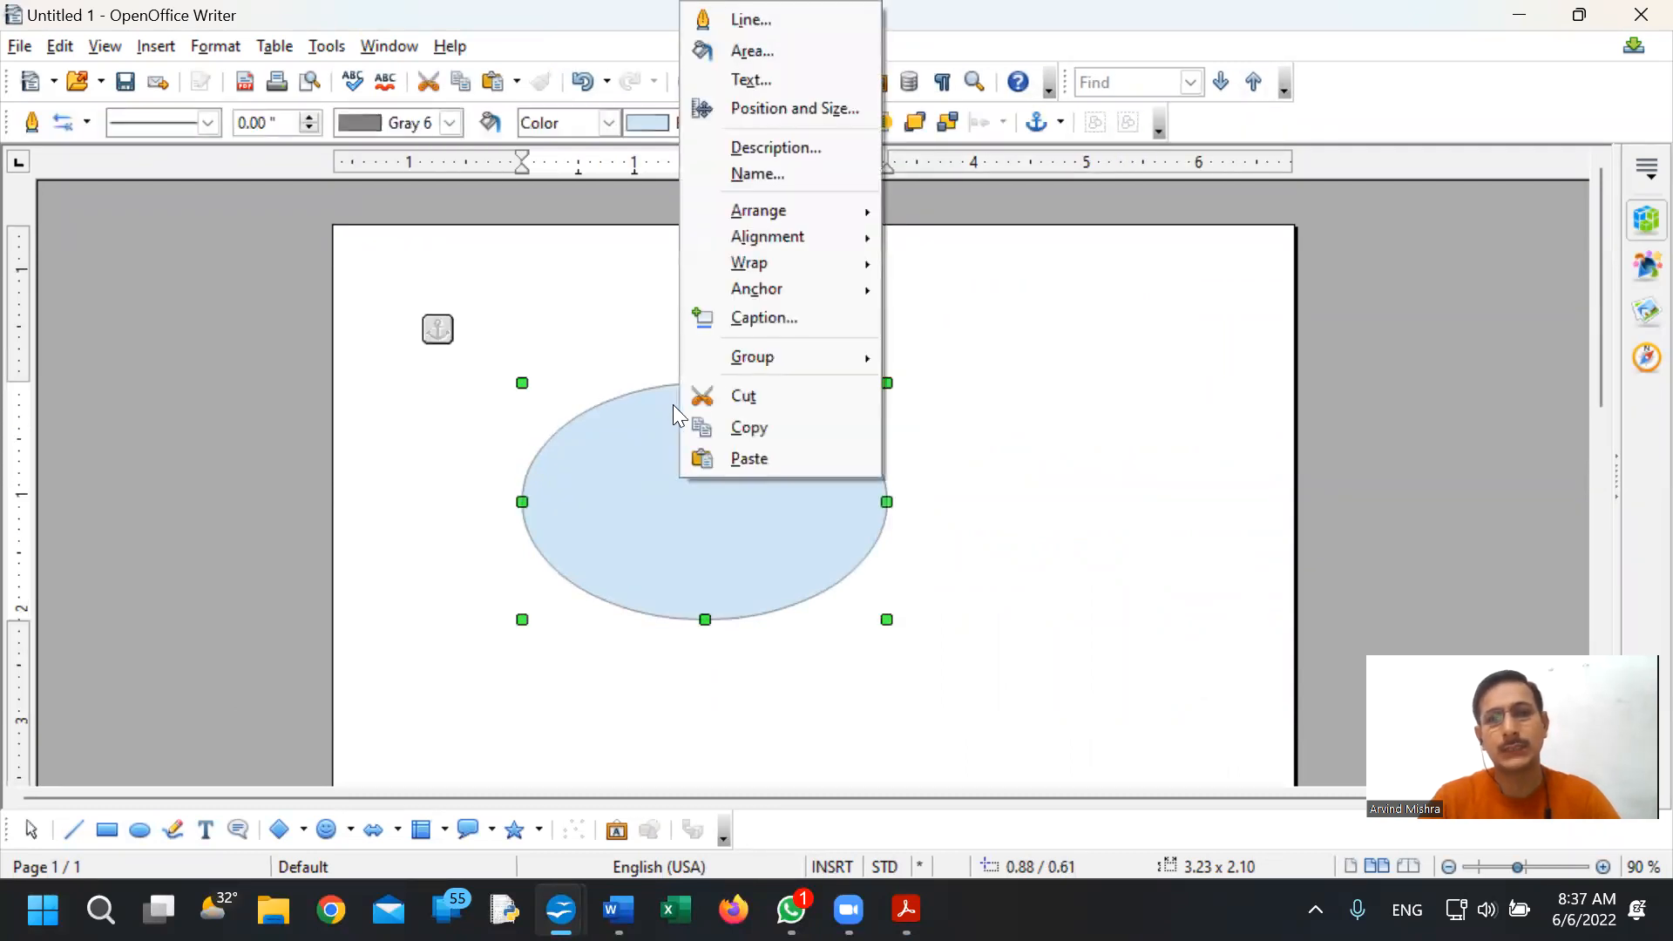
{"action": "mouse_move", "coordinate": [783, 269]}
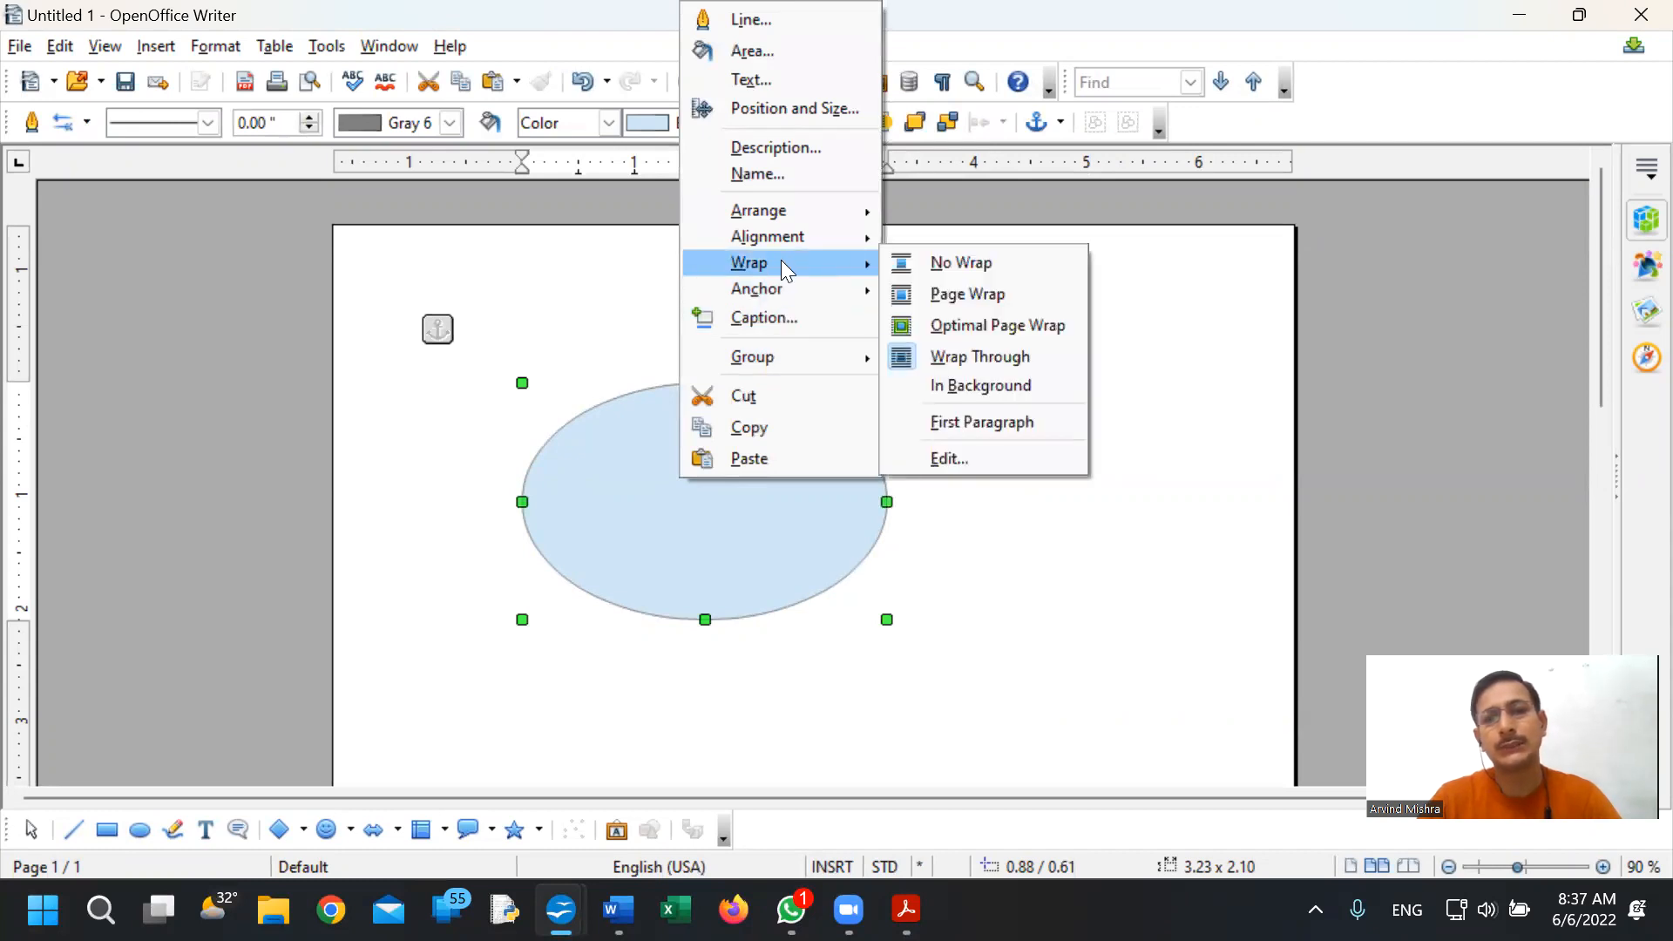
{"action": "left_click", "coordinate": [964, 385]}
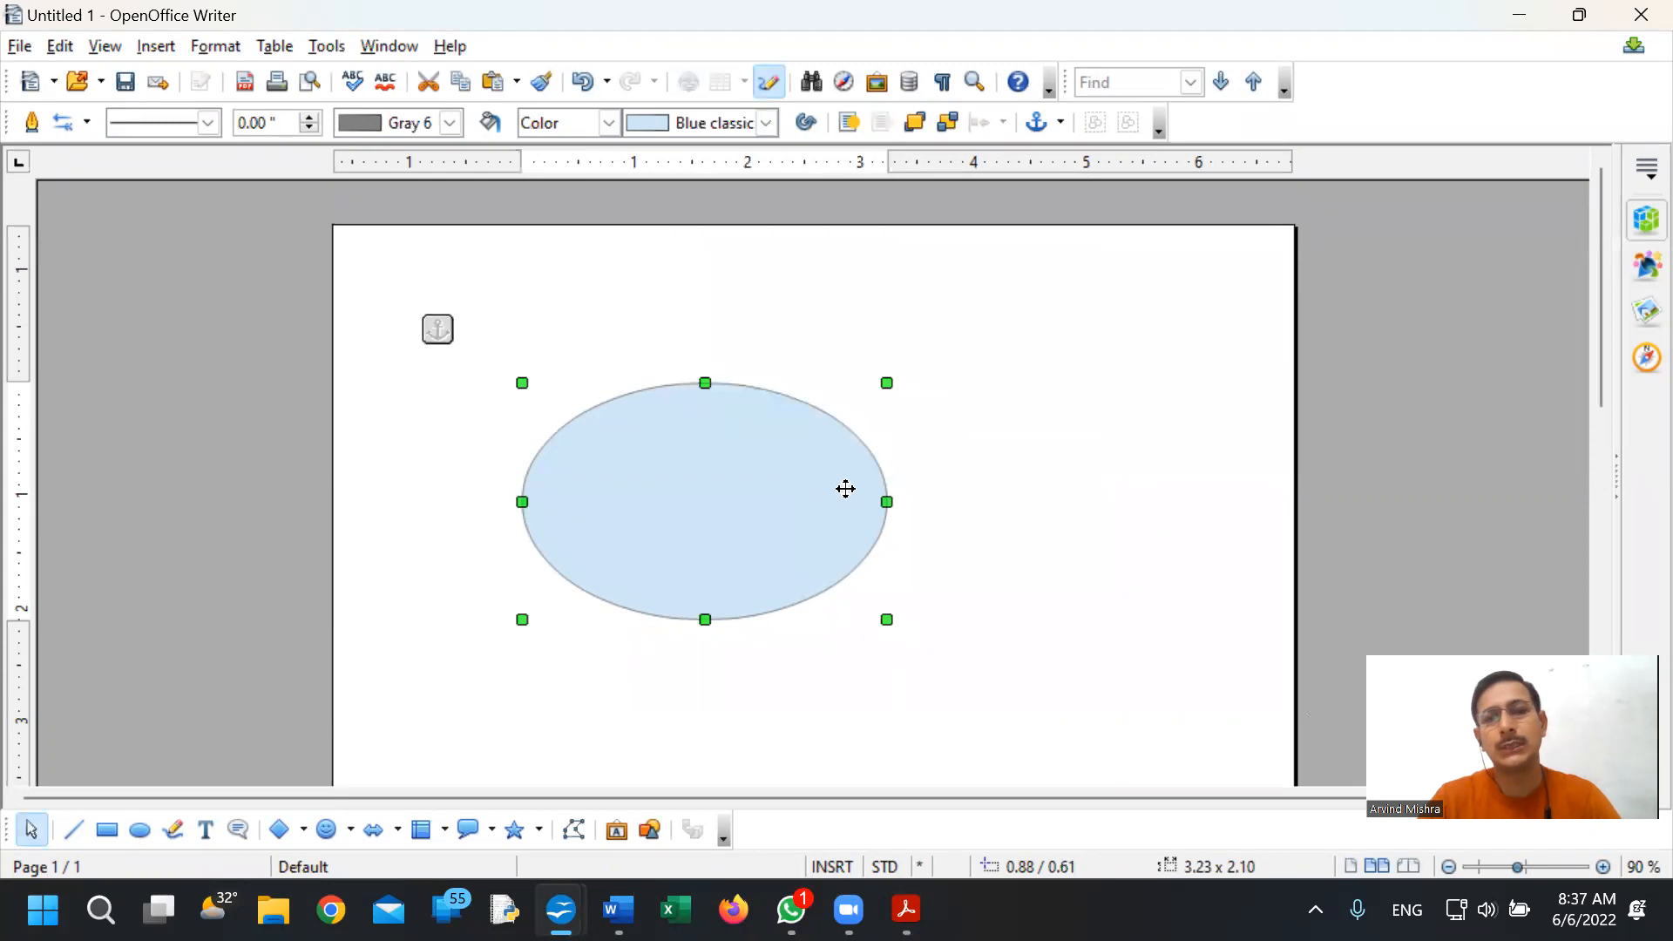
- Set the ellipse's outline width to 0.04 in and check the alignment and group commands available for it
{"action": "left_click", "coordinate": [310, 118]}
{"action": "left_click", "coordinate": [309, 118]}
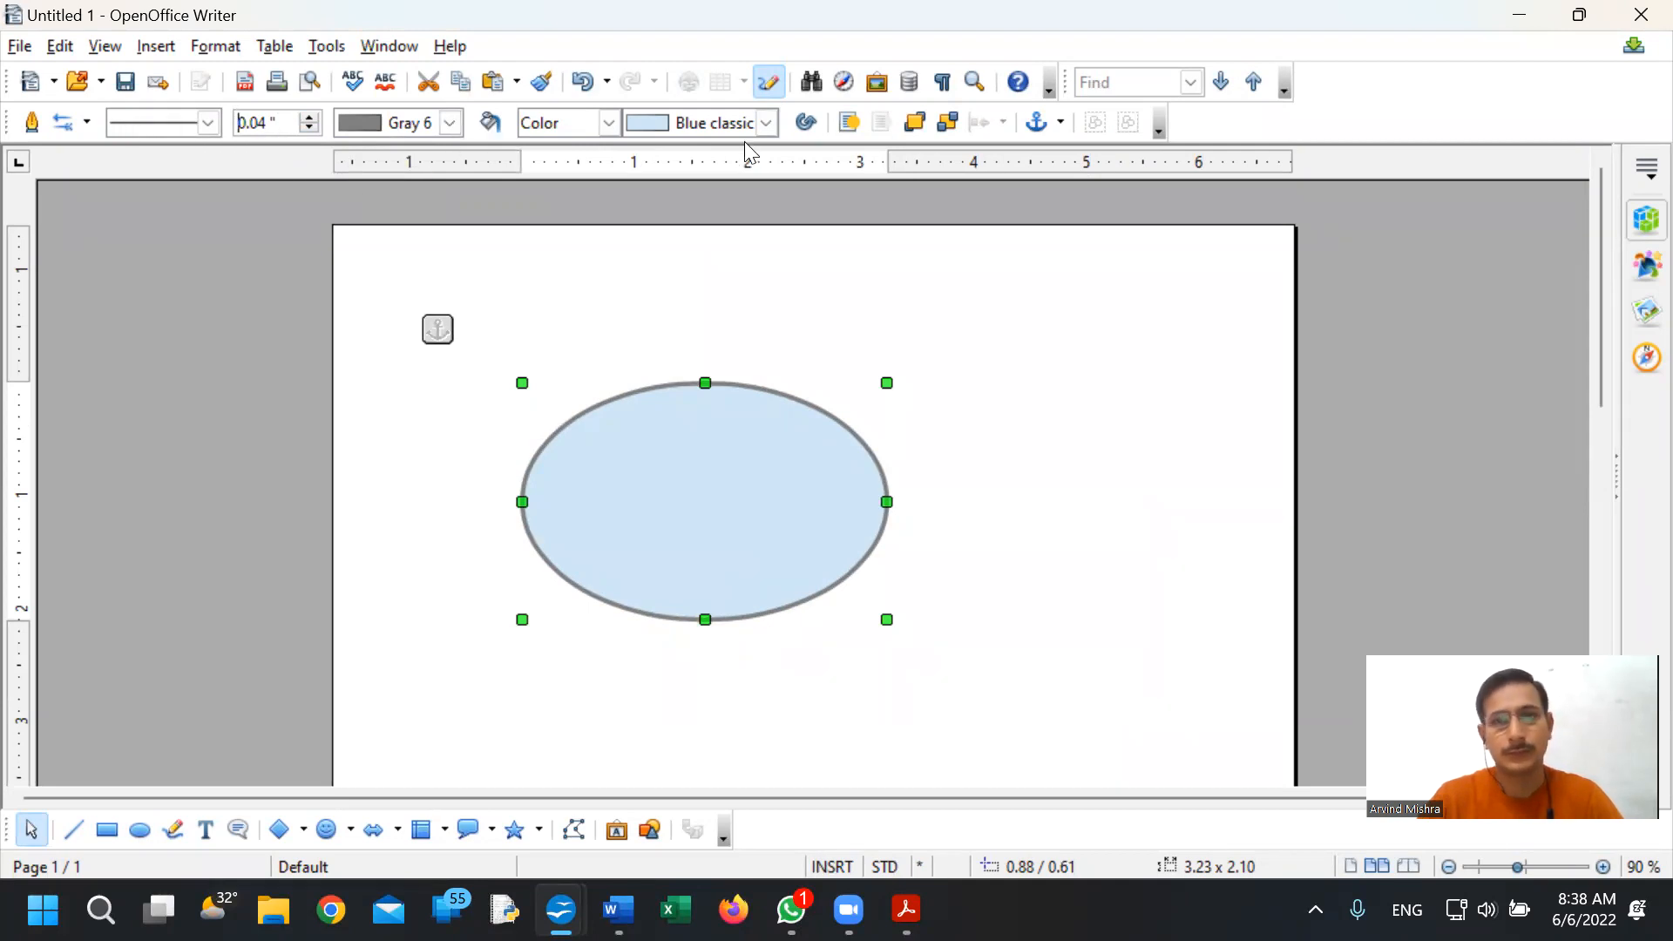
{"action": "right_click", "coordinate": [694, 452]}
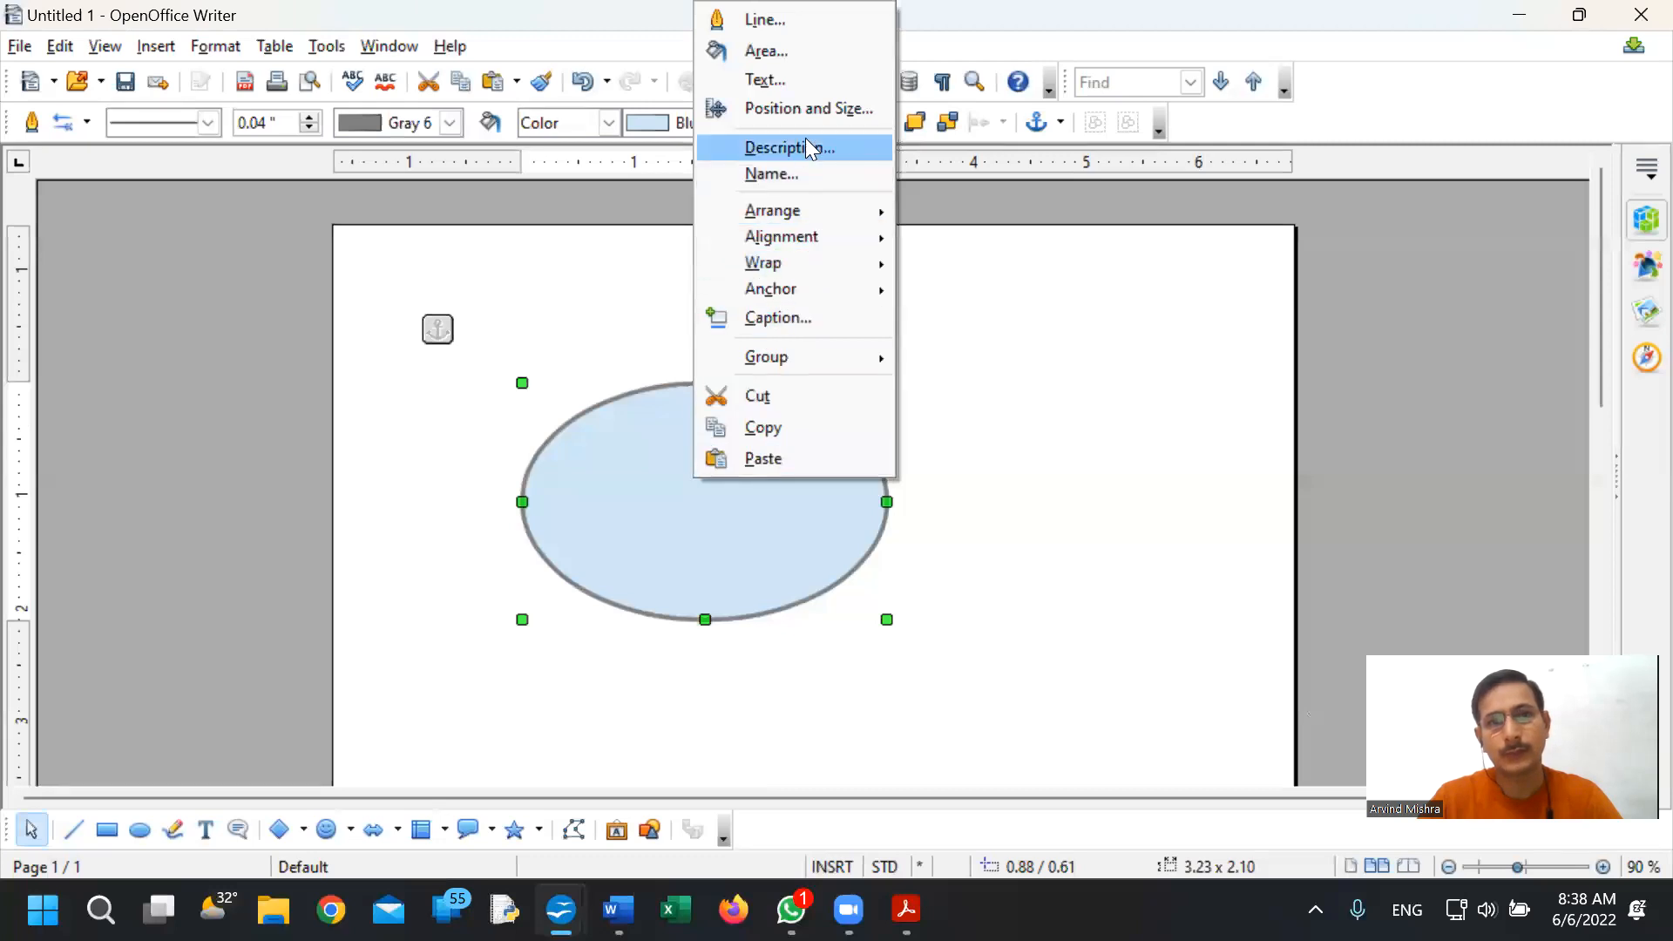
{"action": "mouse_move", "coordinate": [796, 233]}
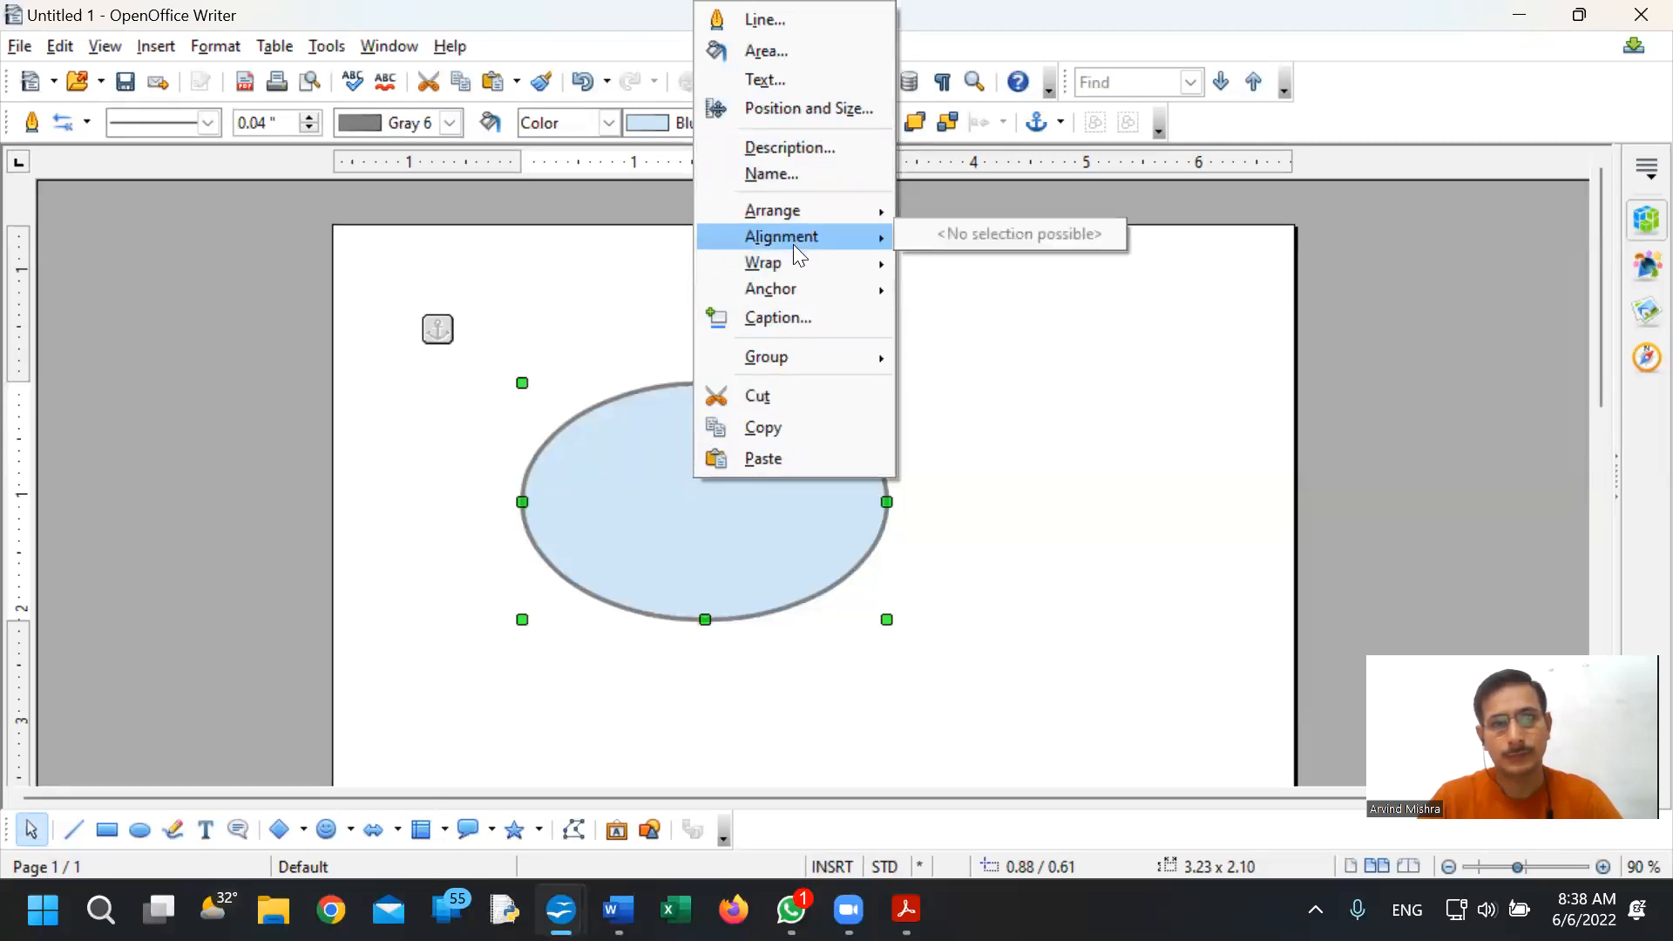
{"action": "mouse_move", "coordinate": [787, 356]}
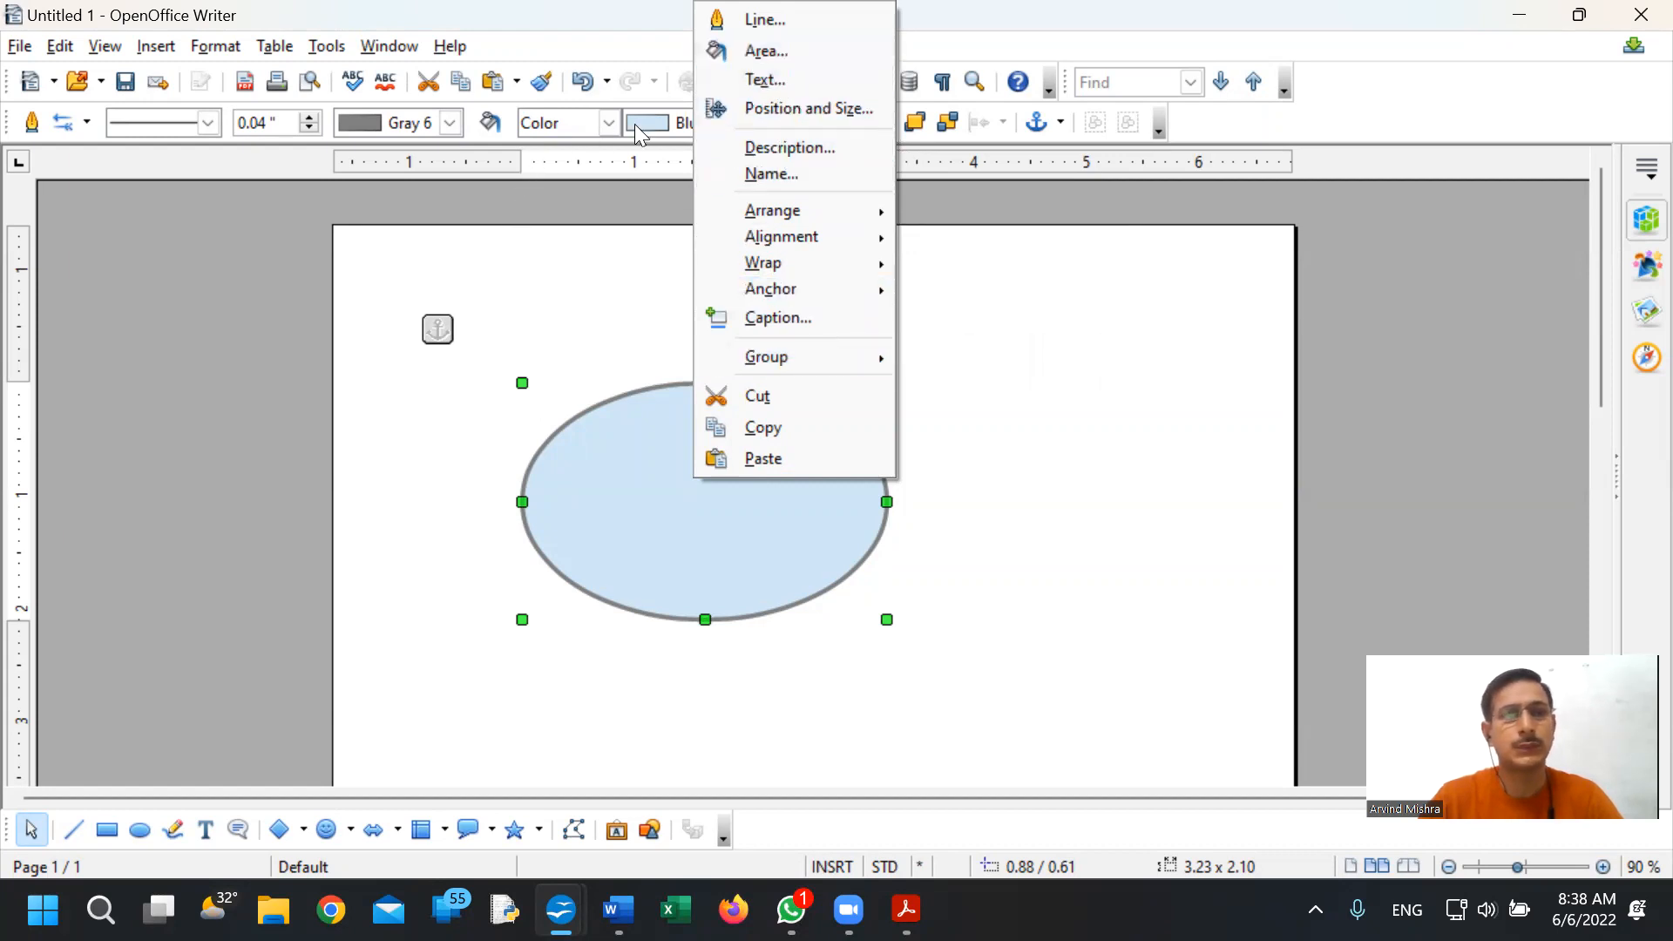
- Try the Gradient and Hatching fill types on the ellipse, and delete the ellipse
{"action": "left_click", "coordinate": [609, 129]}
{"action": "left_click", "coordinate": [608, 131]}
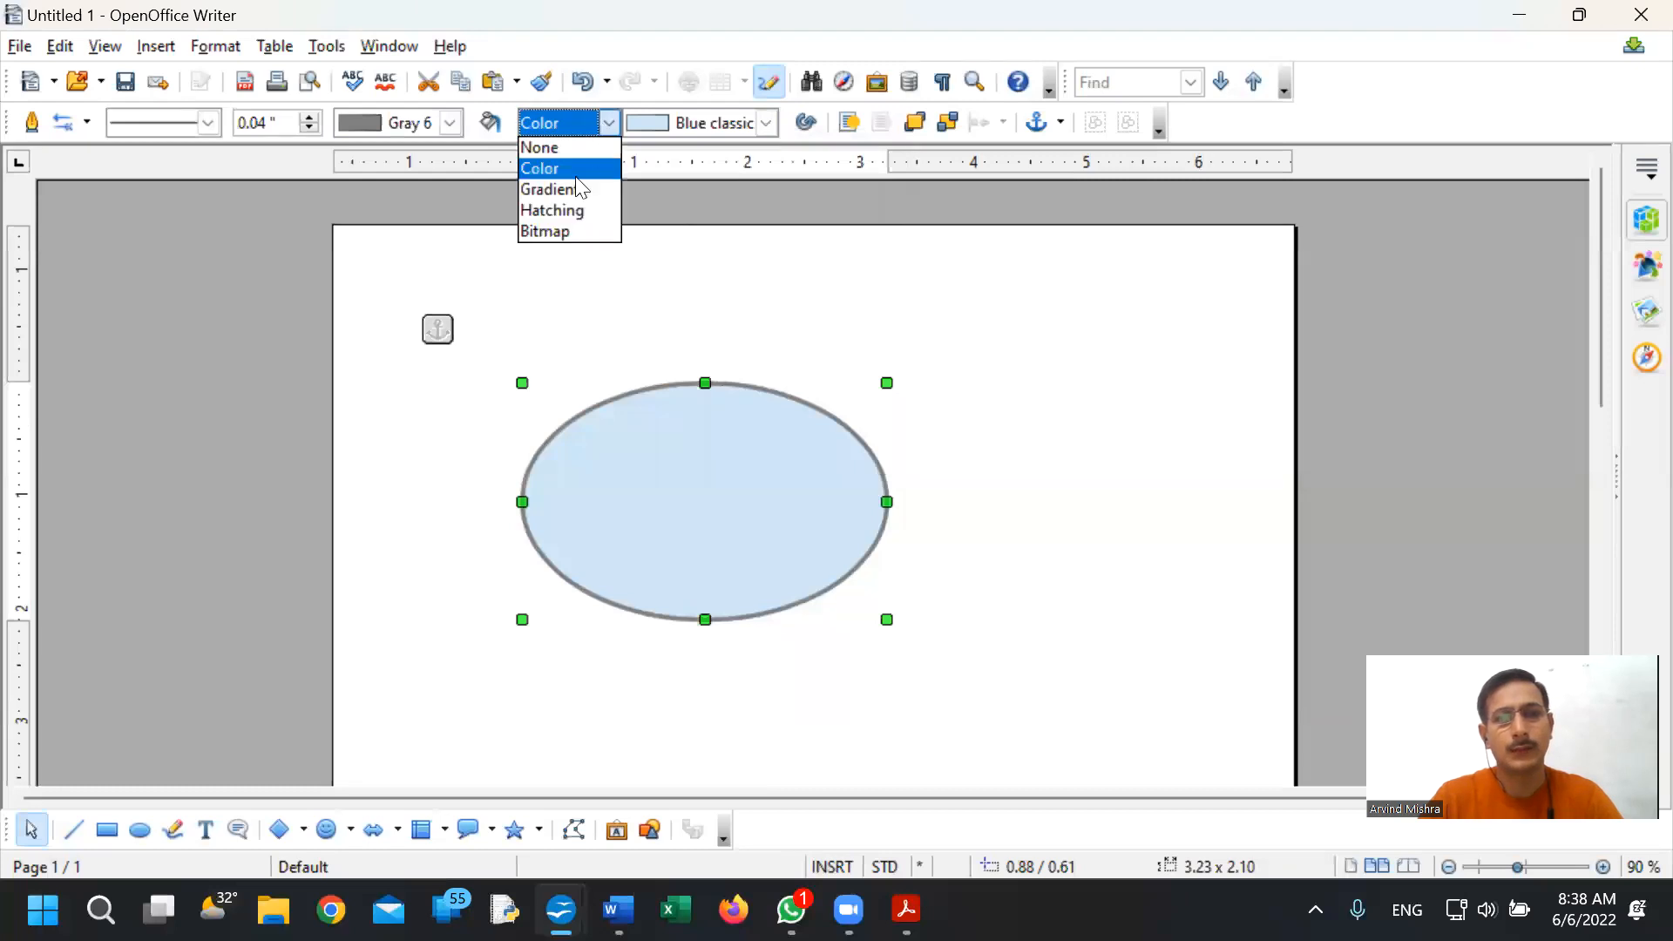
{"action": "left_click", "coordinate": [565, 197]}
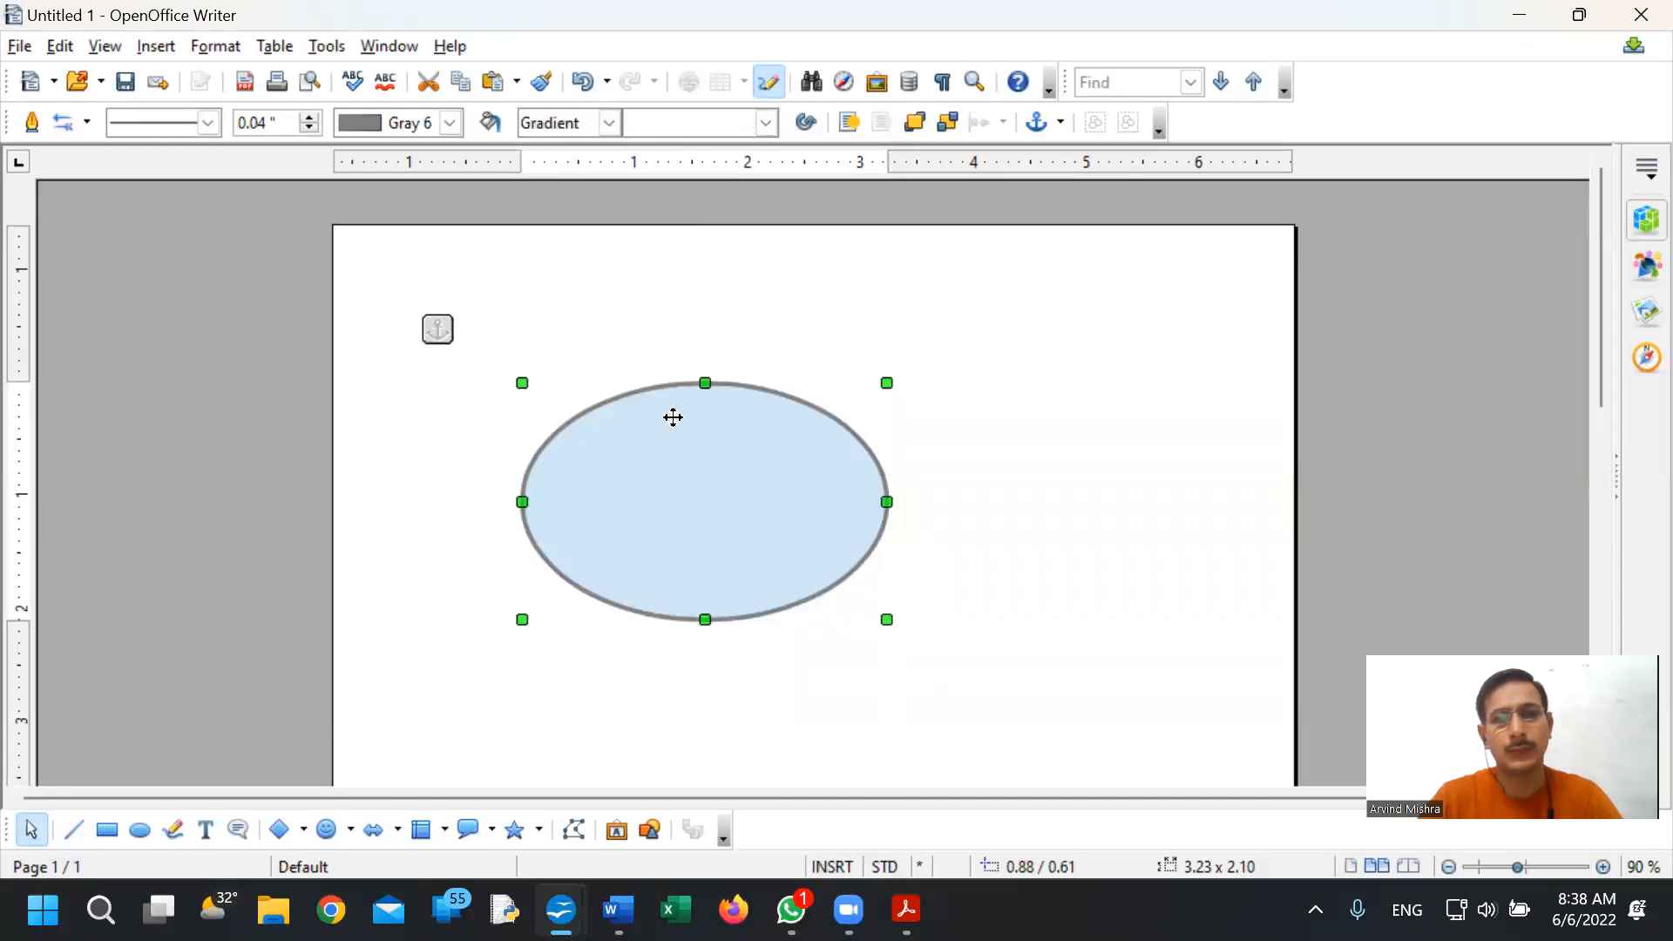
{"action": "left_click", "coordinate": [608, 123]}
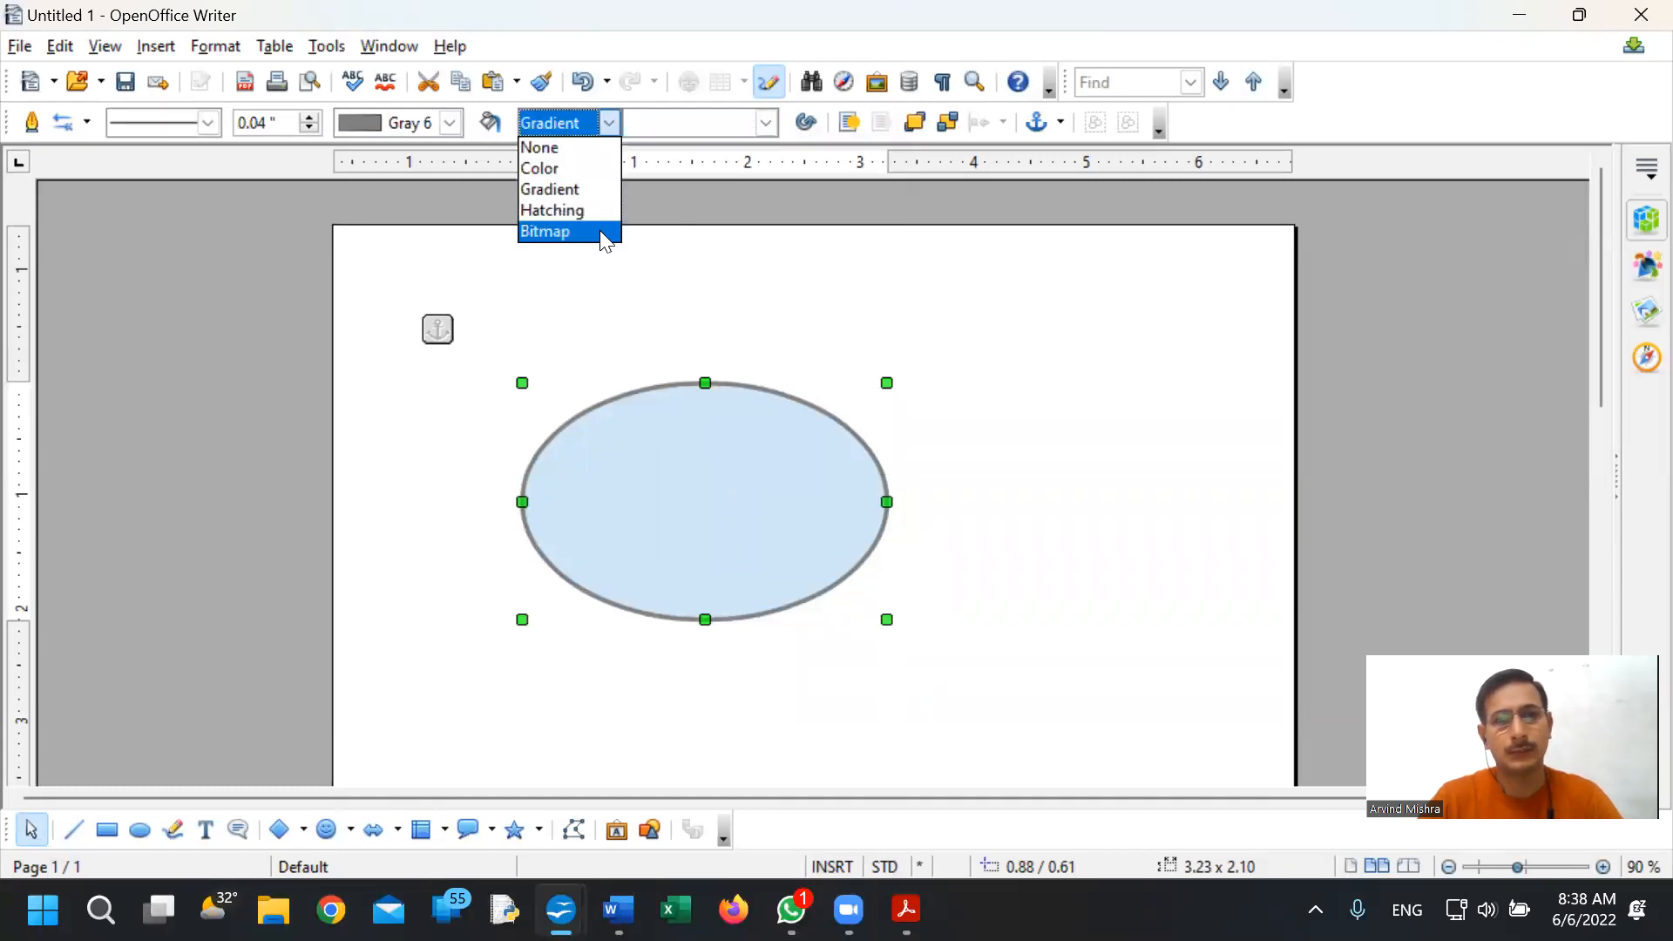
{"action": "left_click", "coordinate": [575, 210]}
{"action": "left_click", "coordinate": [608, 127]}
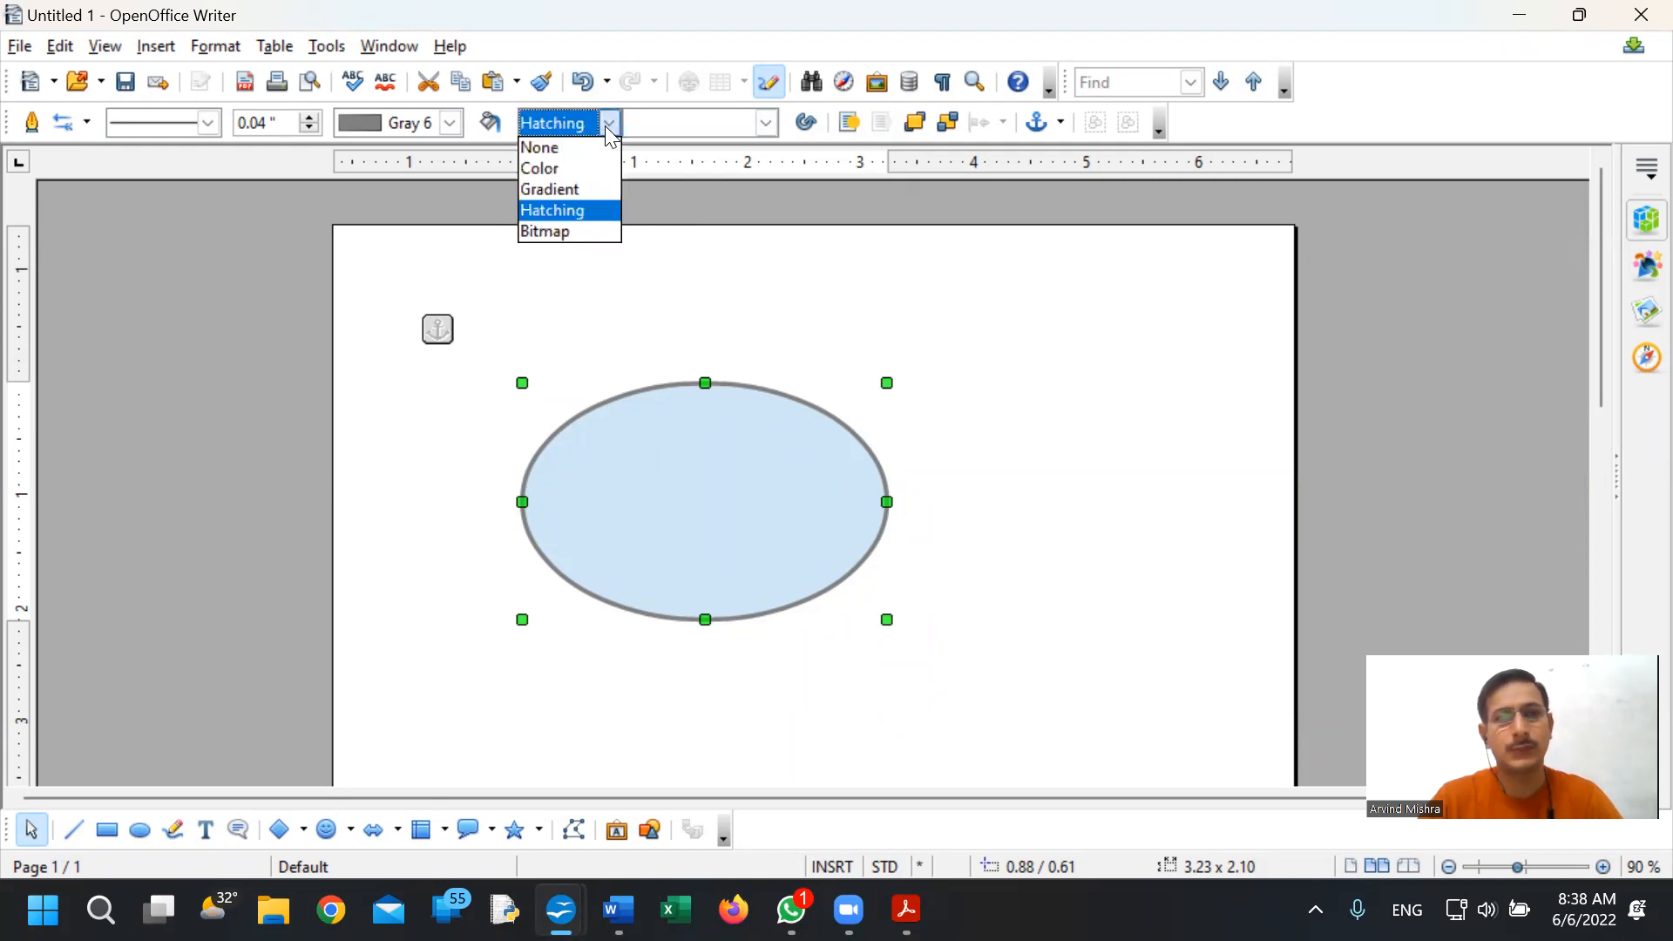
{"action": "left_click", "coordinate": [687, 422]}
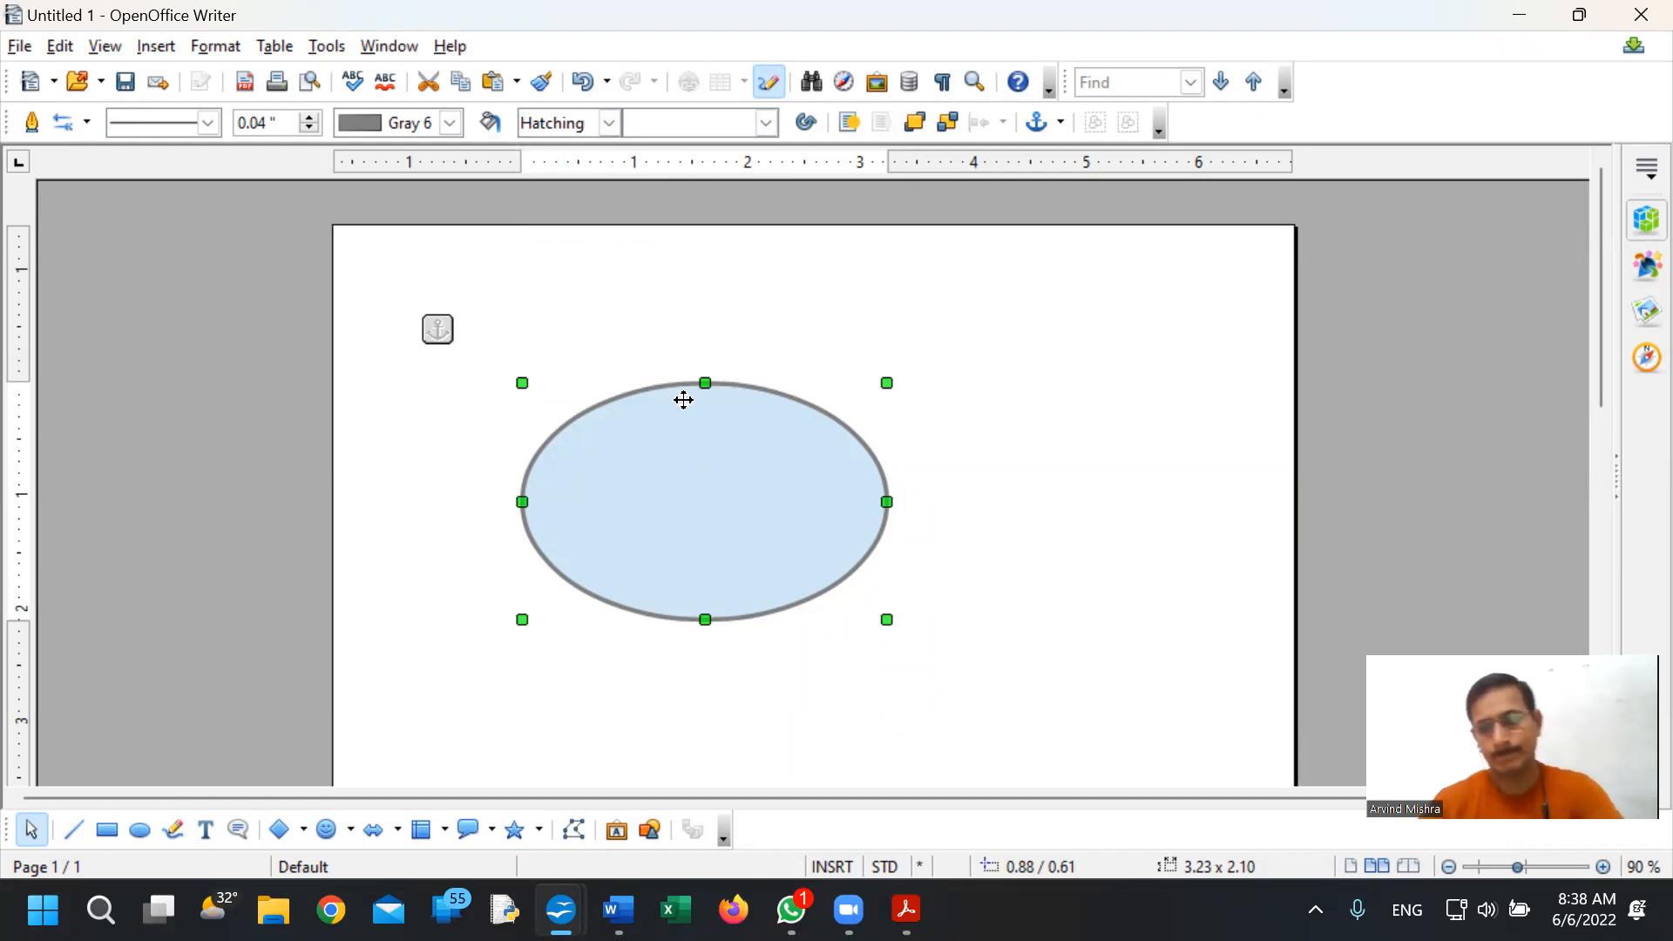
{"action": "key", "text": "Delete"}
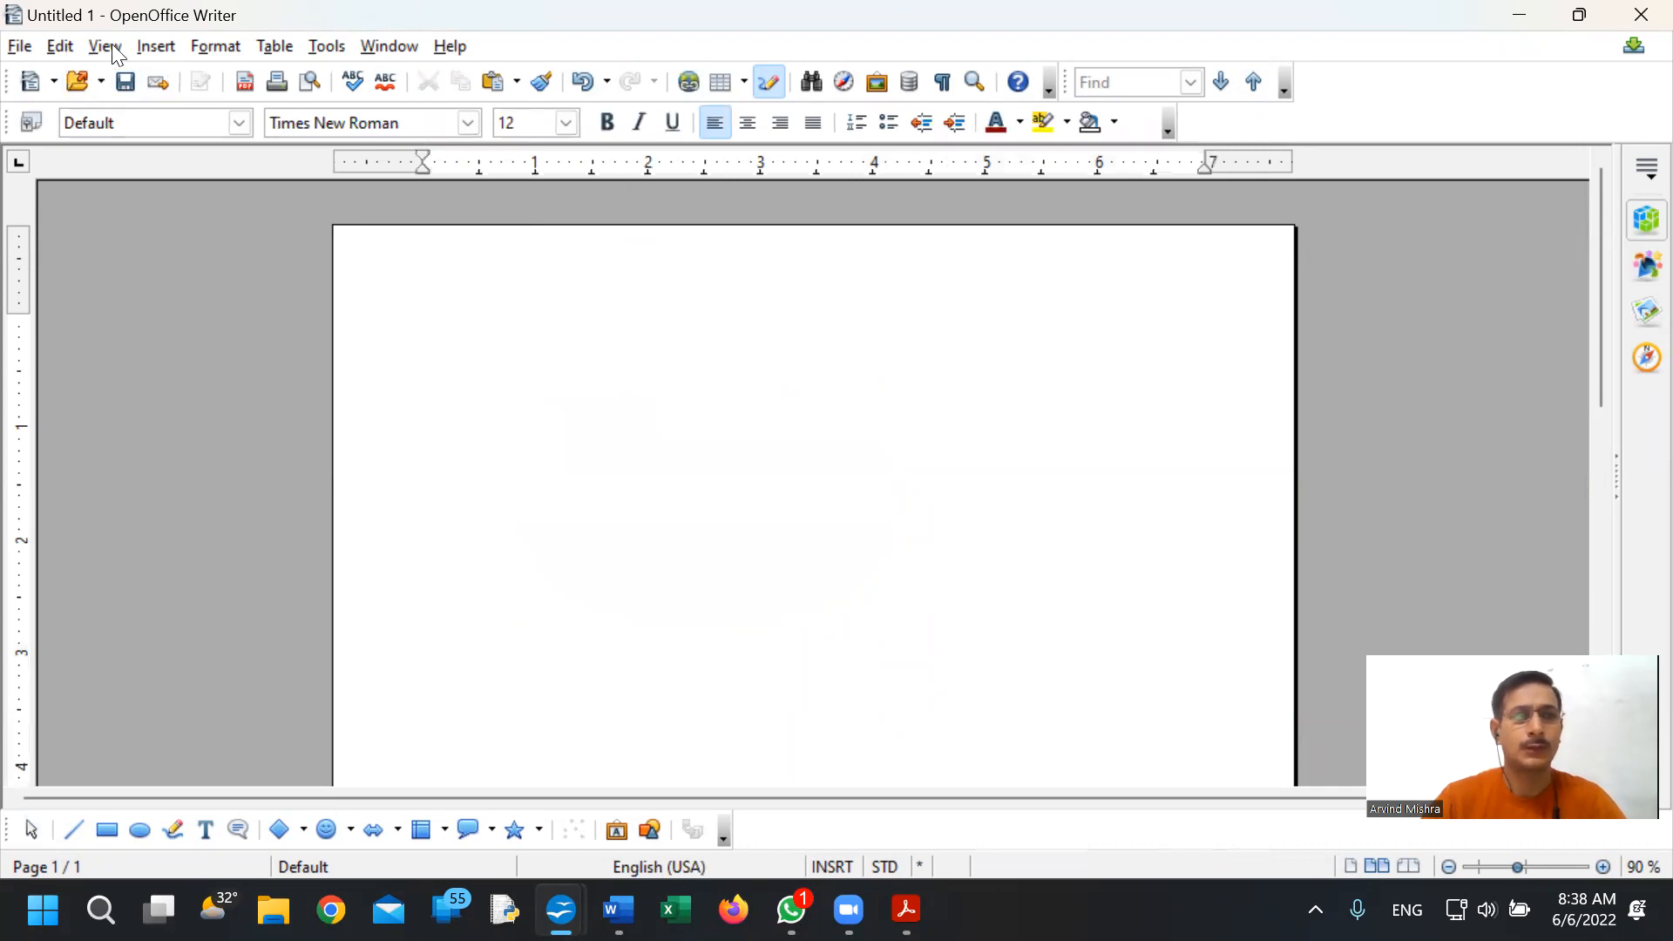
- Insert the photo of a man standing under a papaya tree from file at the top of the page
{"action": "left_click", "coordinate": [144, 44]}
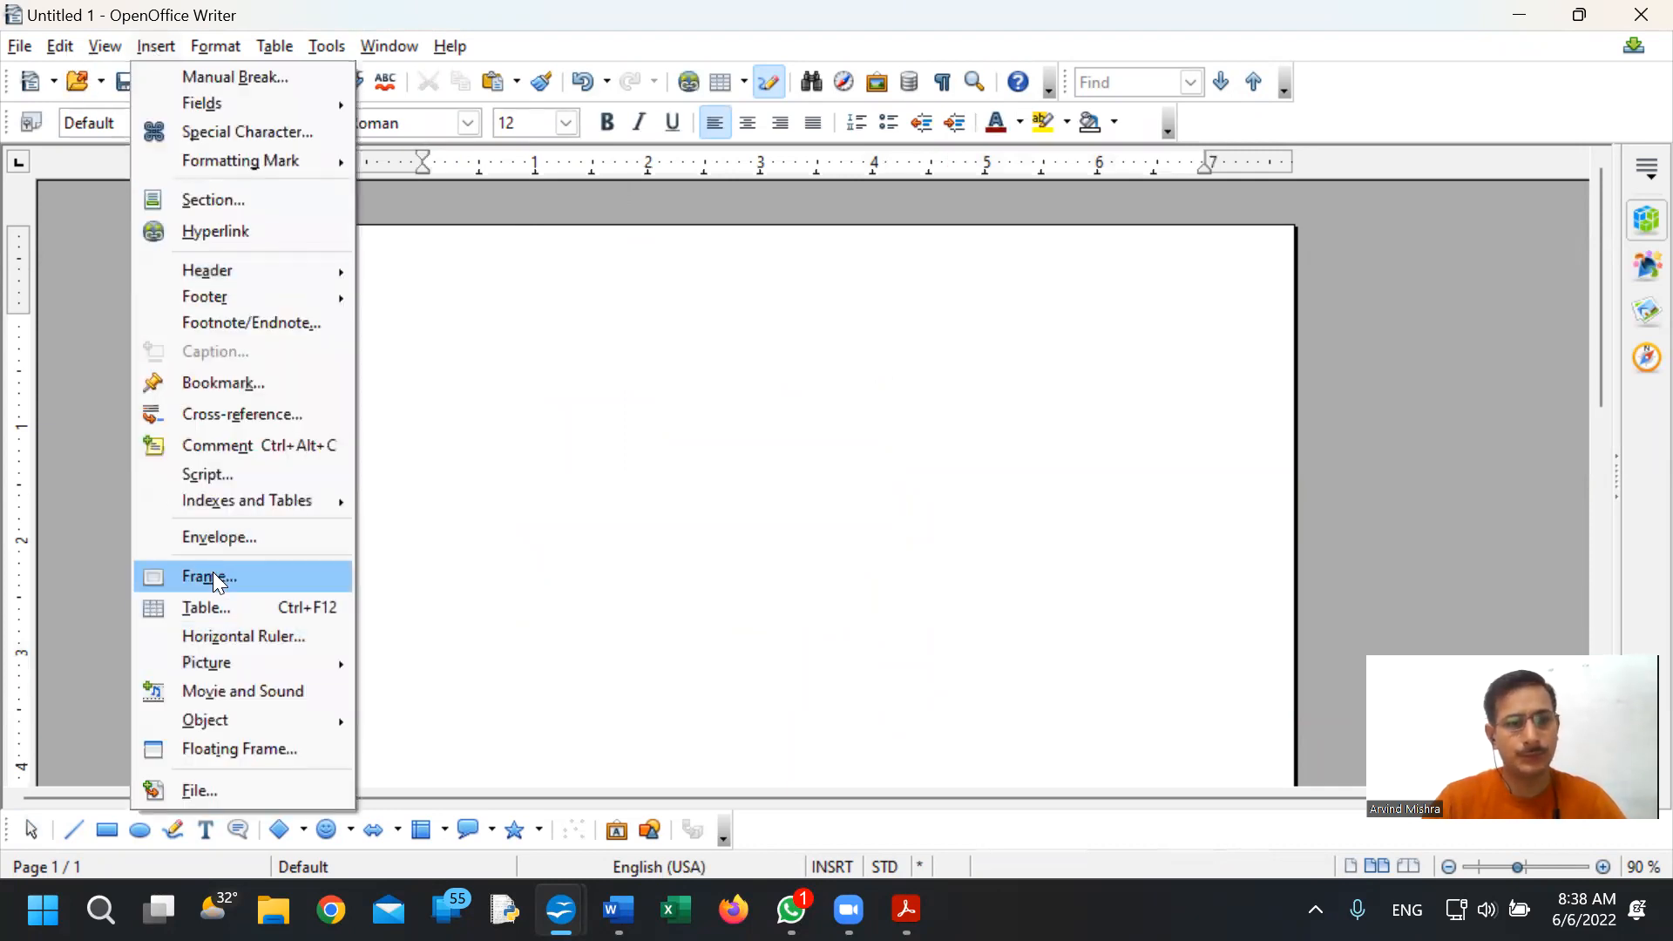
{"action": "mouse_move", "coordinate": [240, 671]}
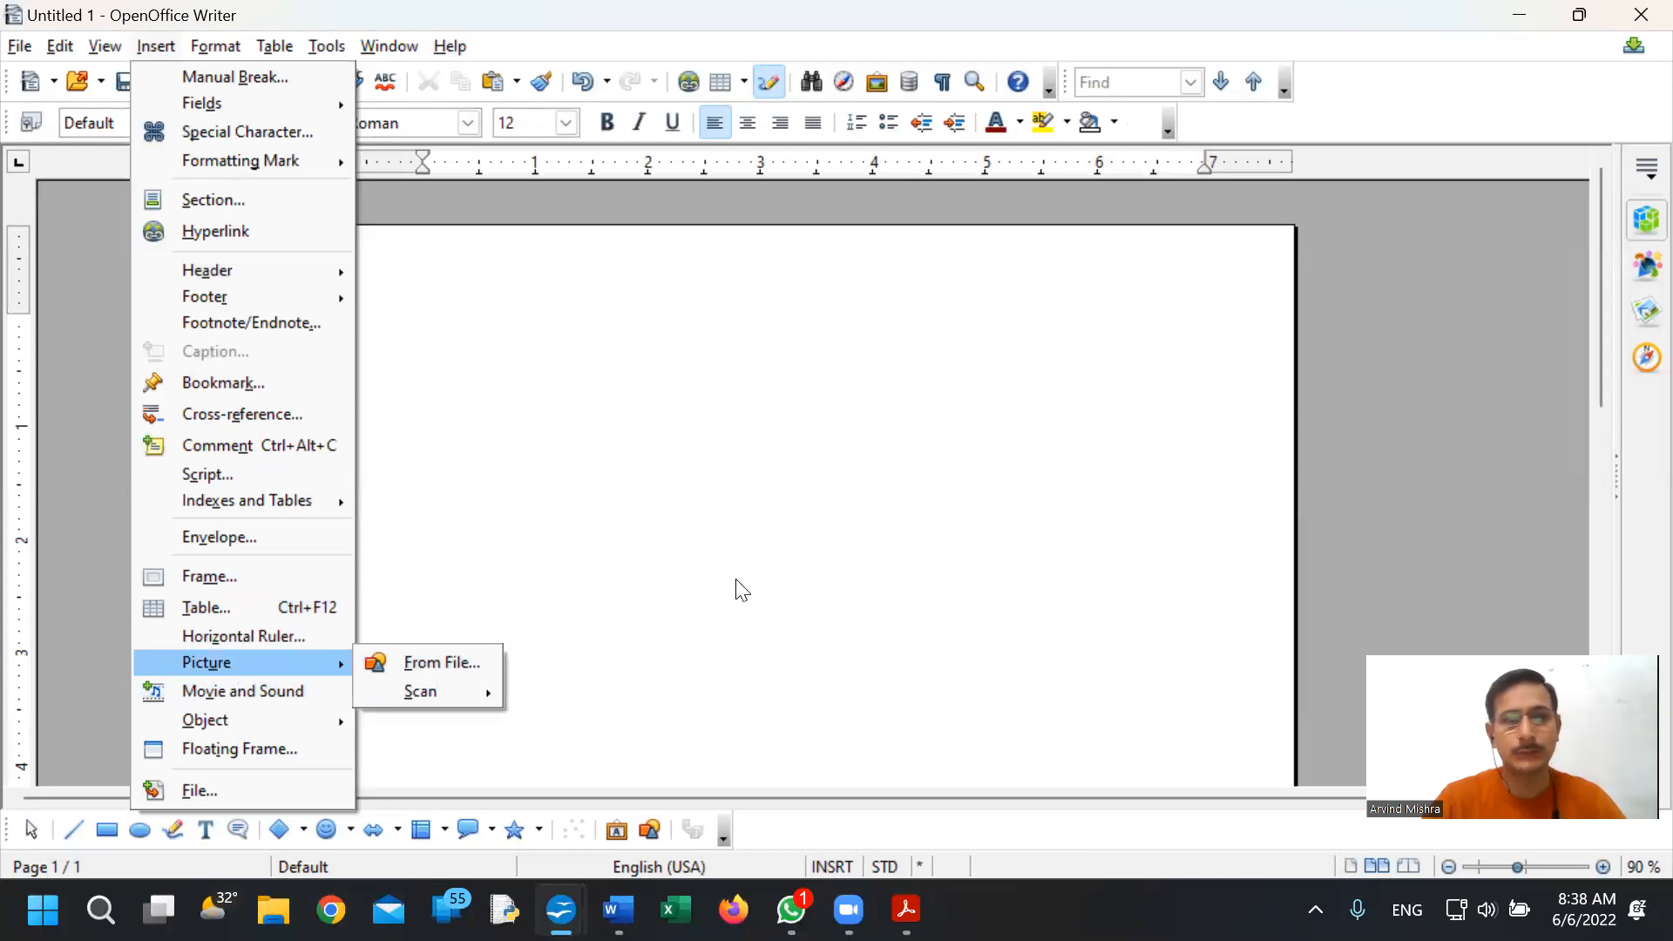
{"action": "left_click", "coordinate": [442, 662]}
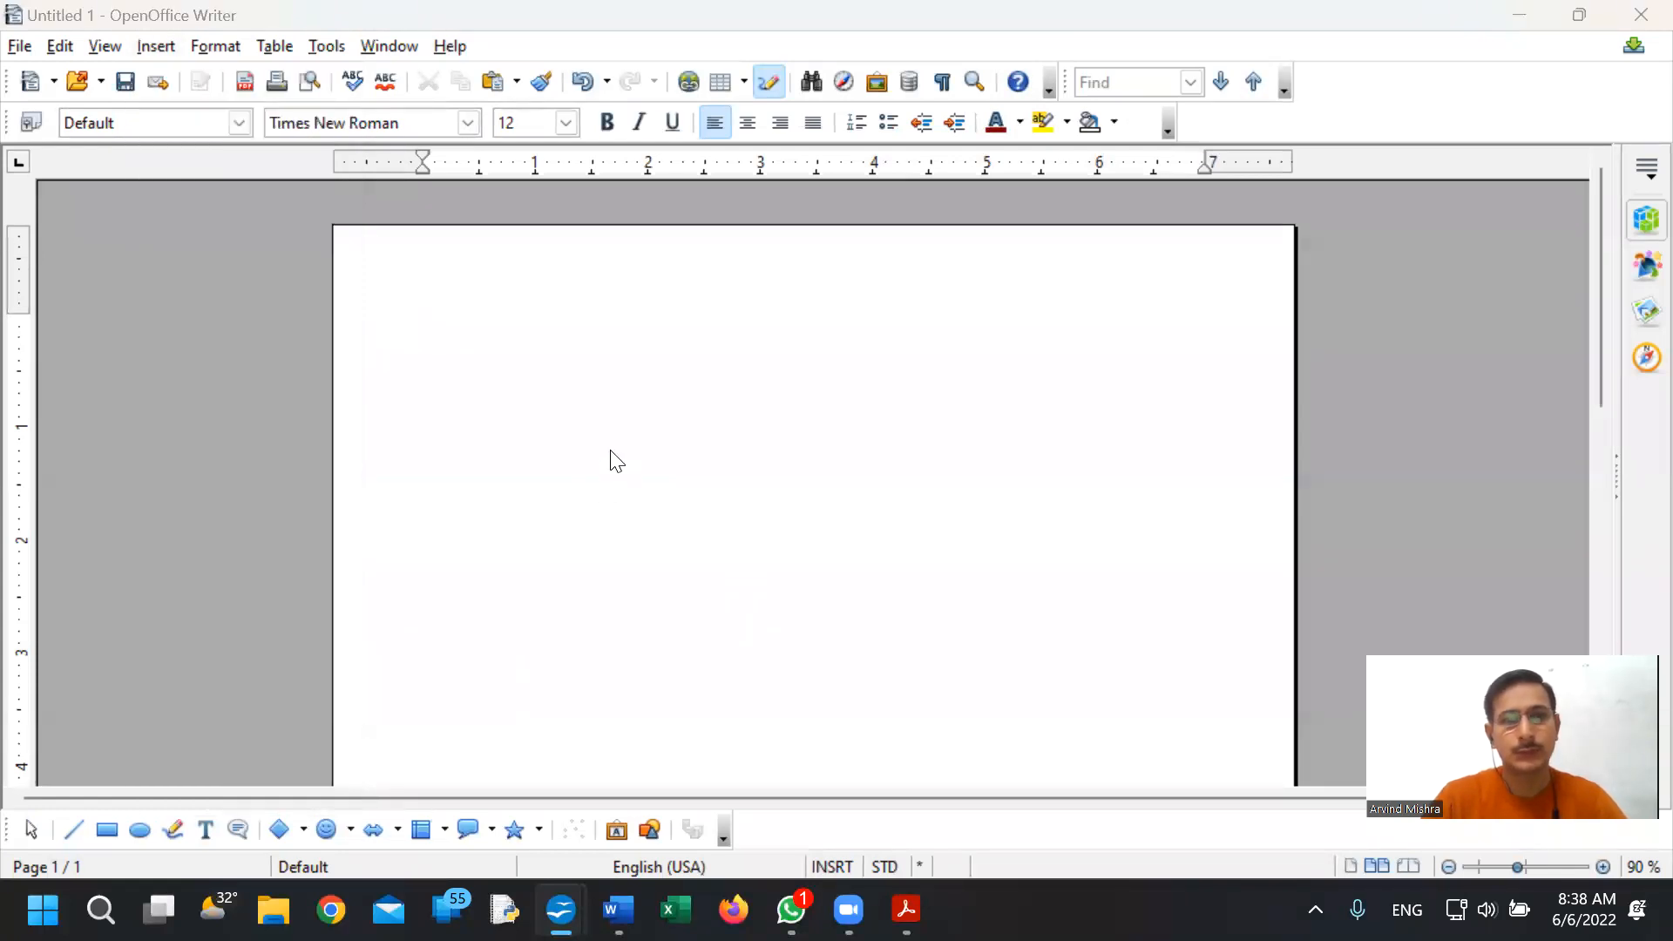
{"action": "key", "text": "Escape"}
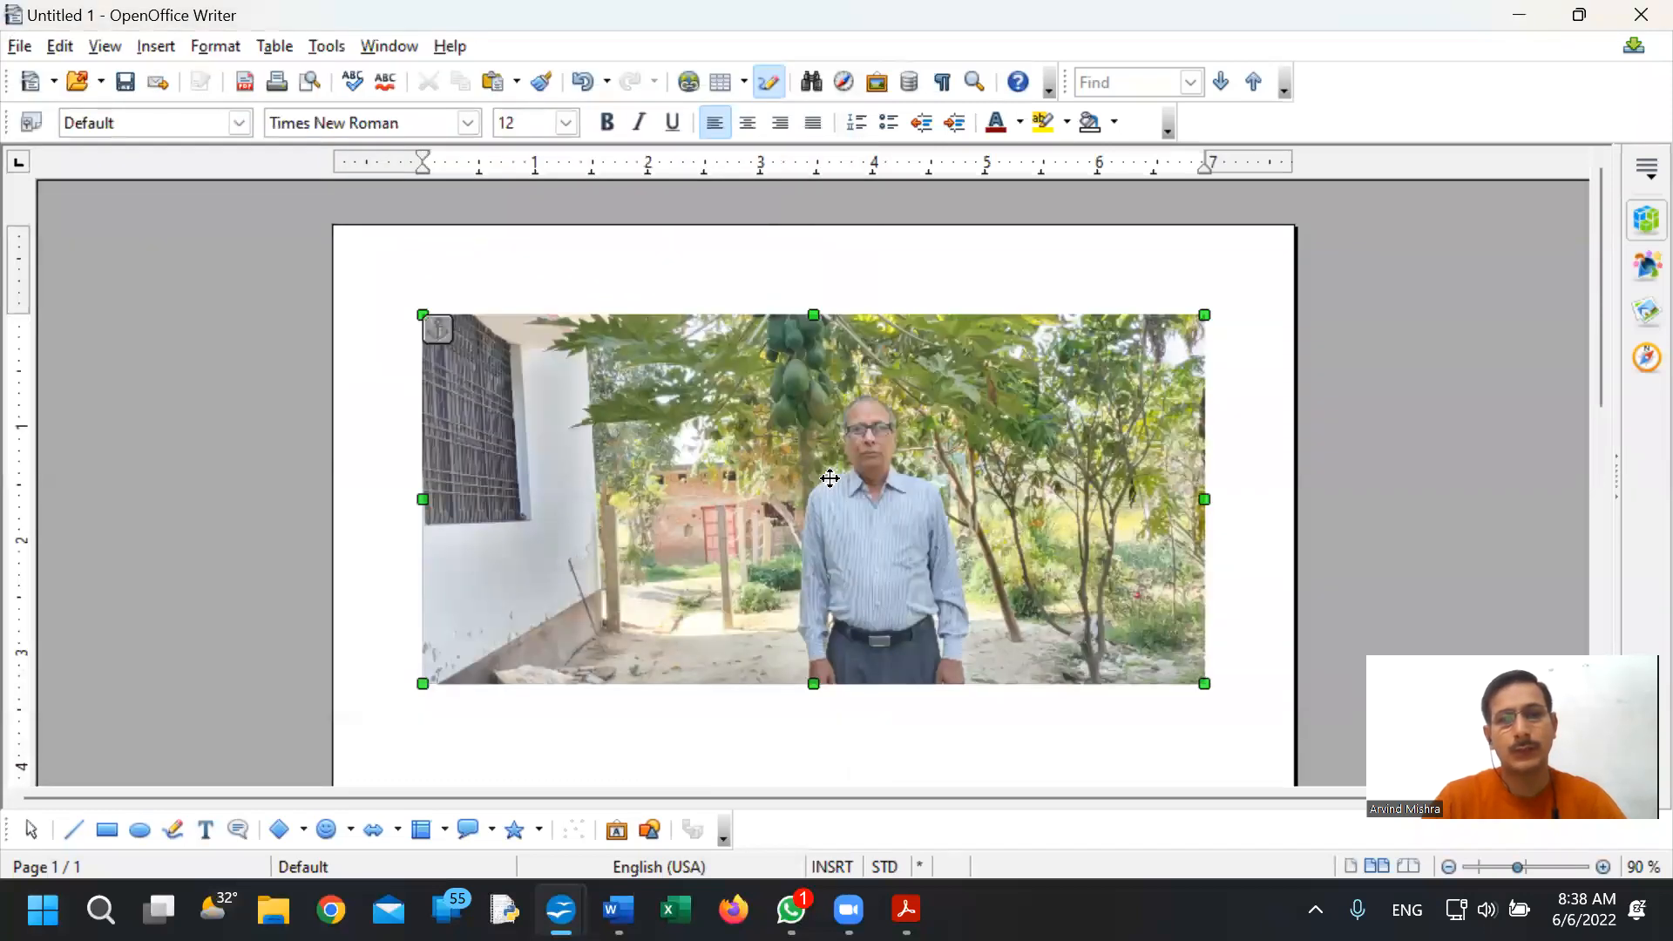
- Examine the photo's background and border settings and the object commands available for it, without changing anything
{"action": "double_click", "coordinate": [830, 477]}
{"action": "left_click", "coordinate": [734, 233]}
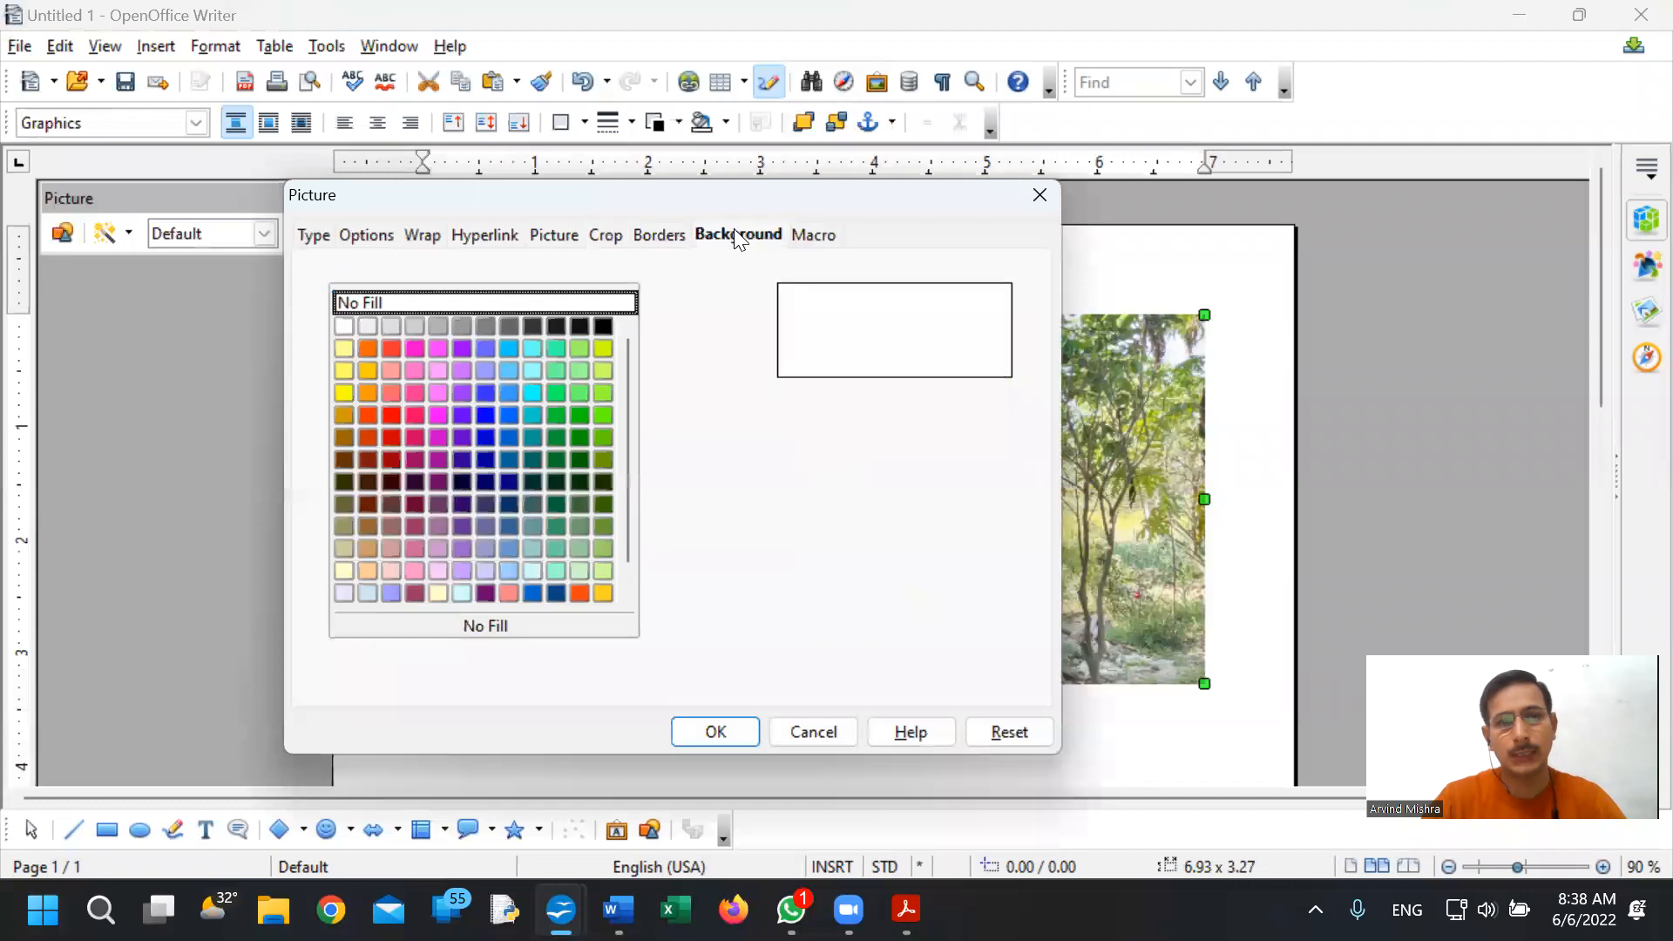
{"action": "left_click", "coordinate": [661, 237]}
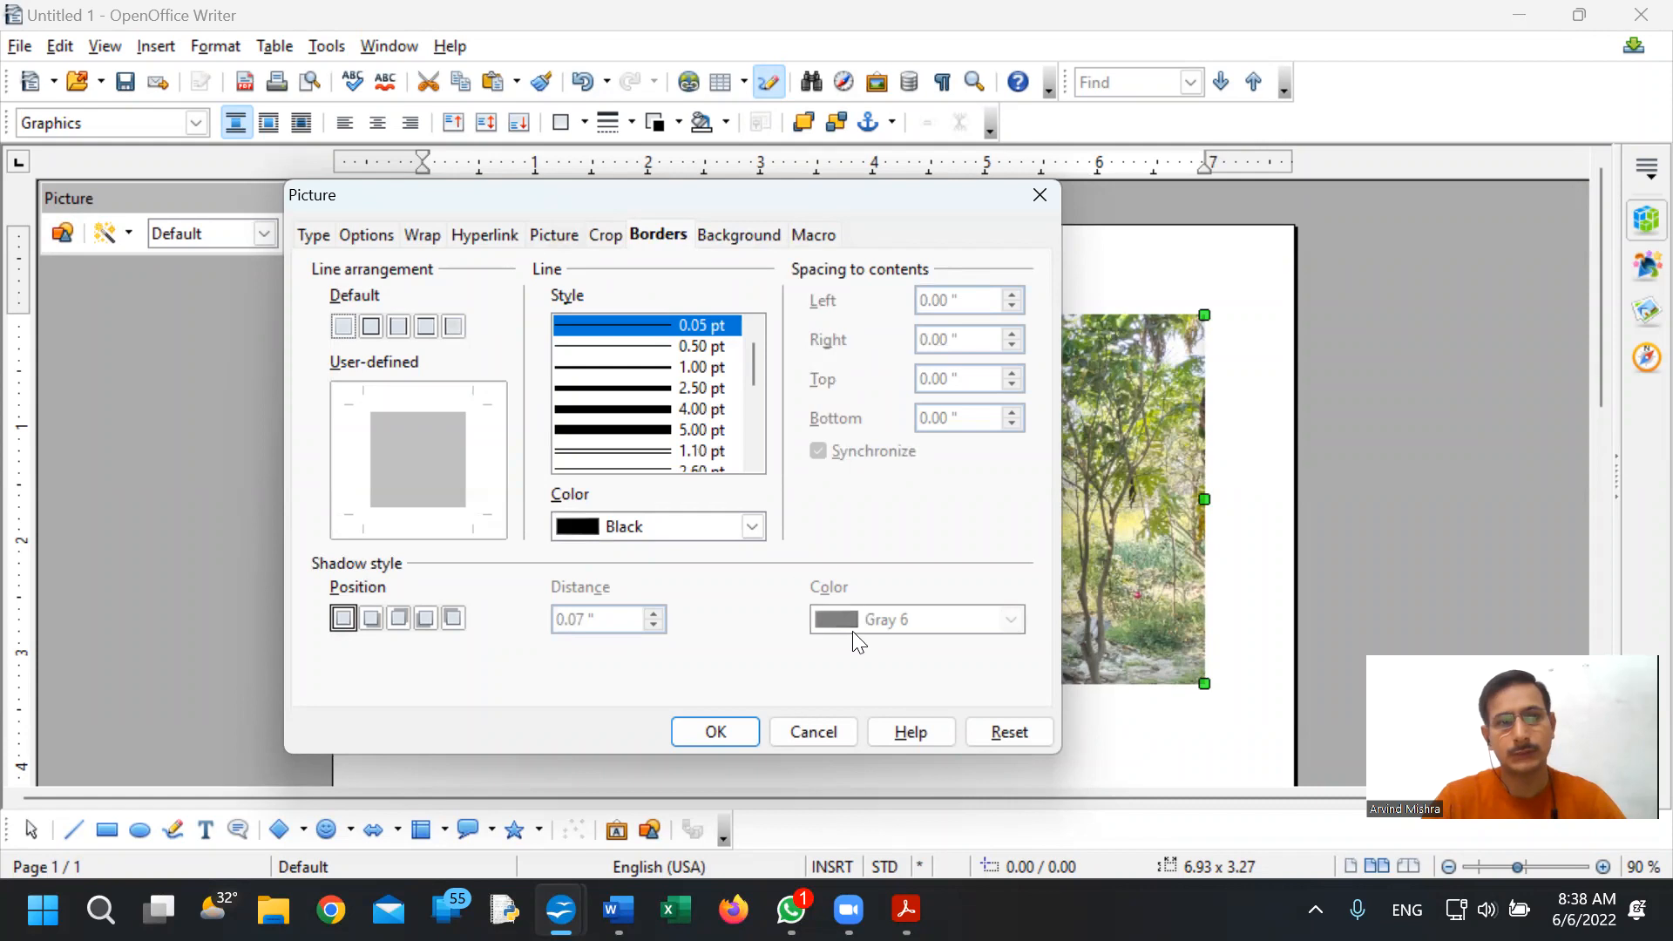
{"action": "left_click", "coordinate": [812, 732]}
{"action": "right_click", "coordinate": [911, 504]}
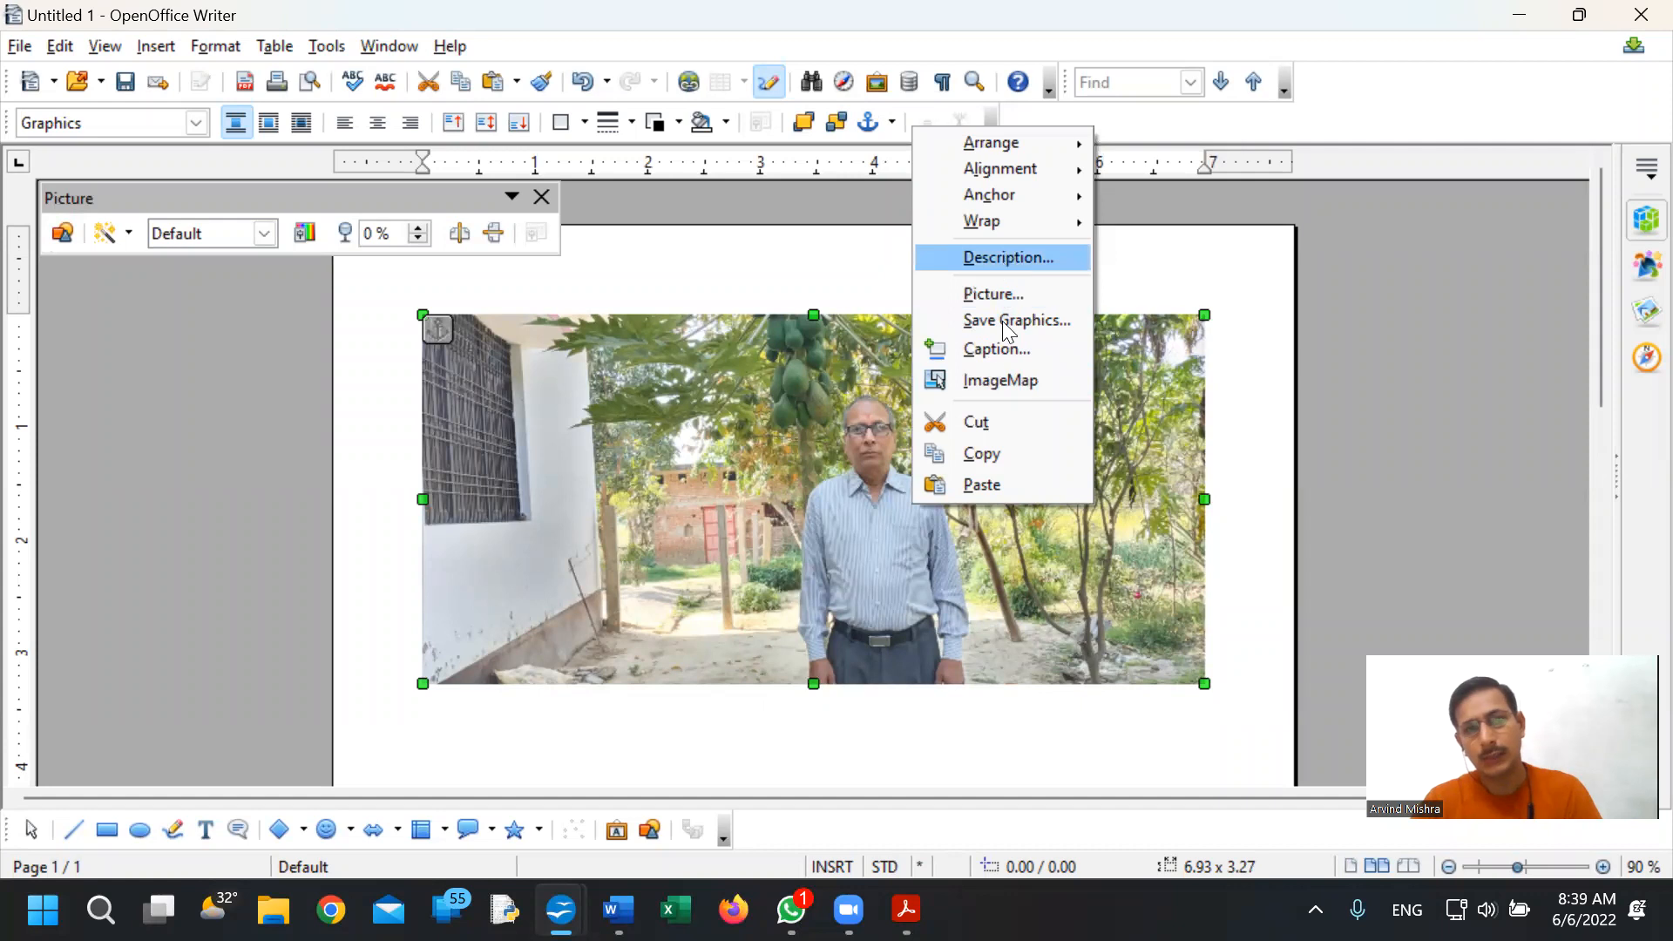
{"action": "left_click", "coordinate": [763, 389]}
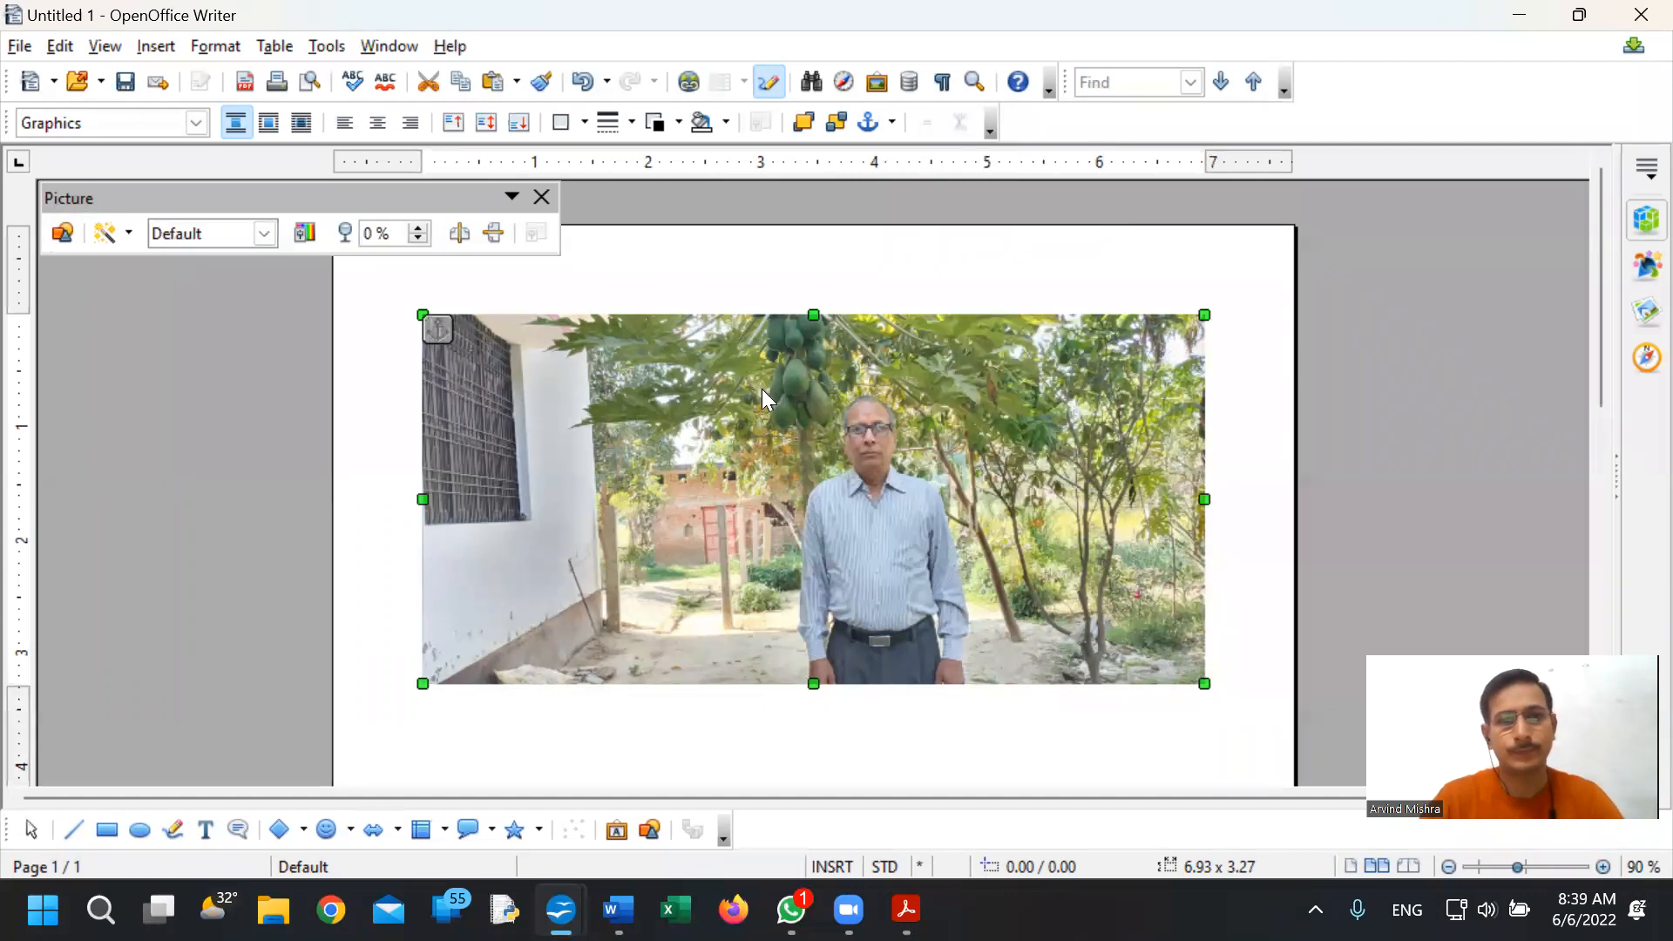
- Set the photo's wrap to Through with the In background option turned on
{"action": "double_click", "coordinate": [772, 387]}
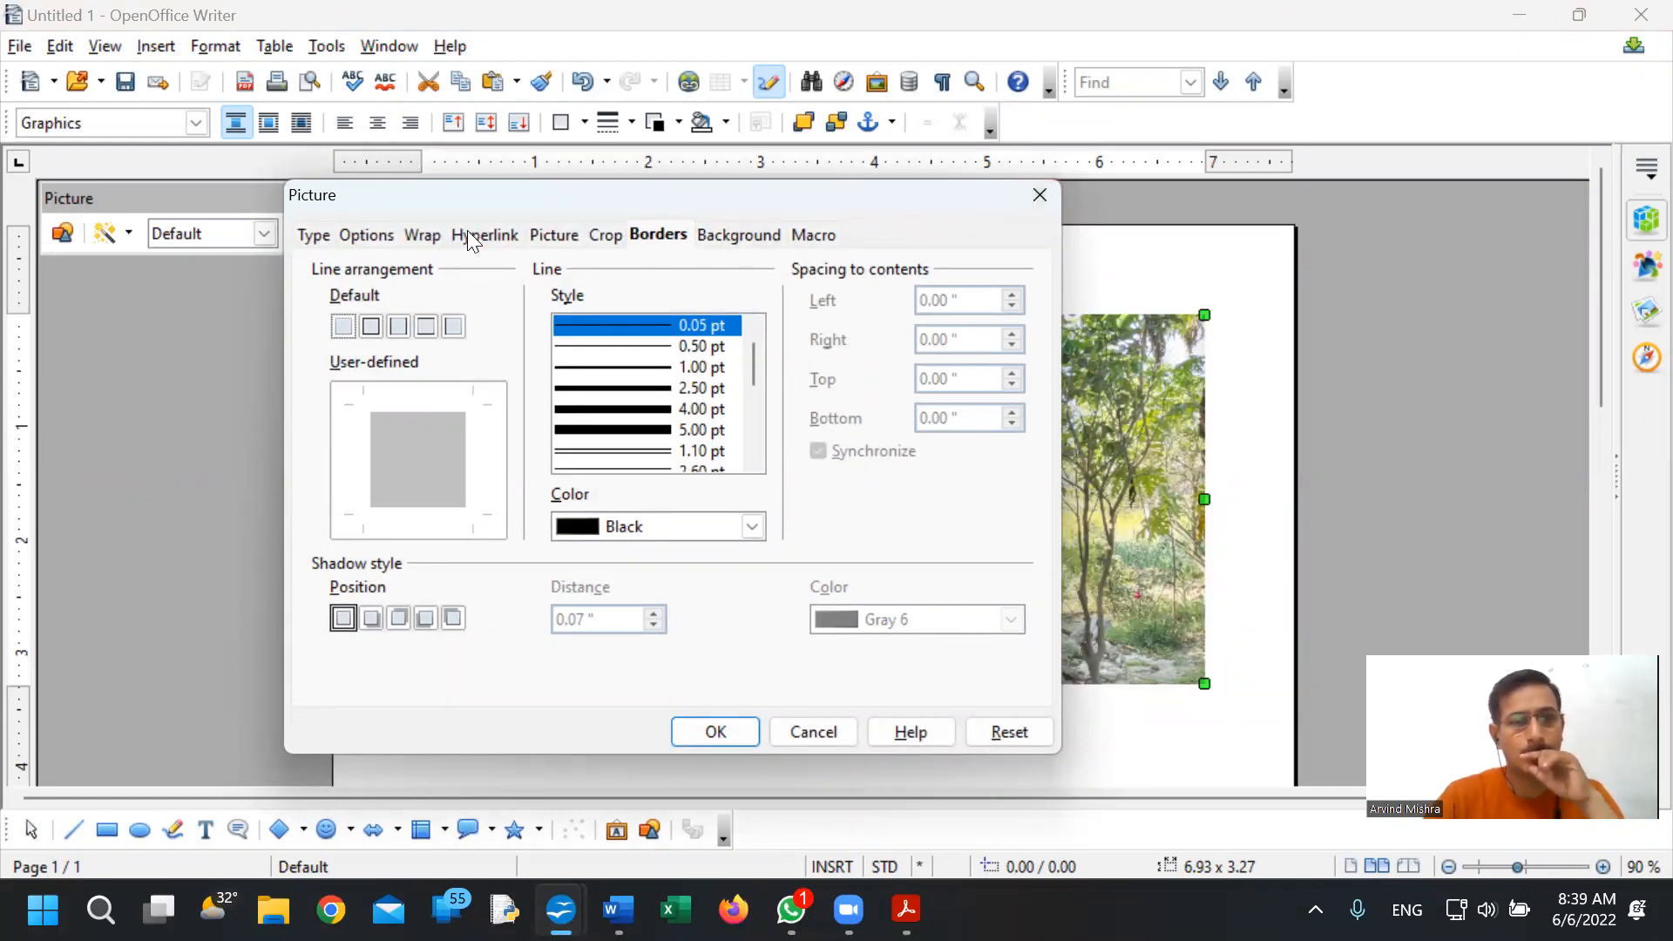
{"action": "left_click", "coordinate": [421, 237]}
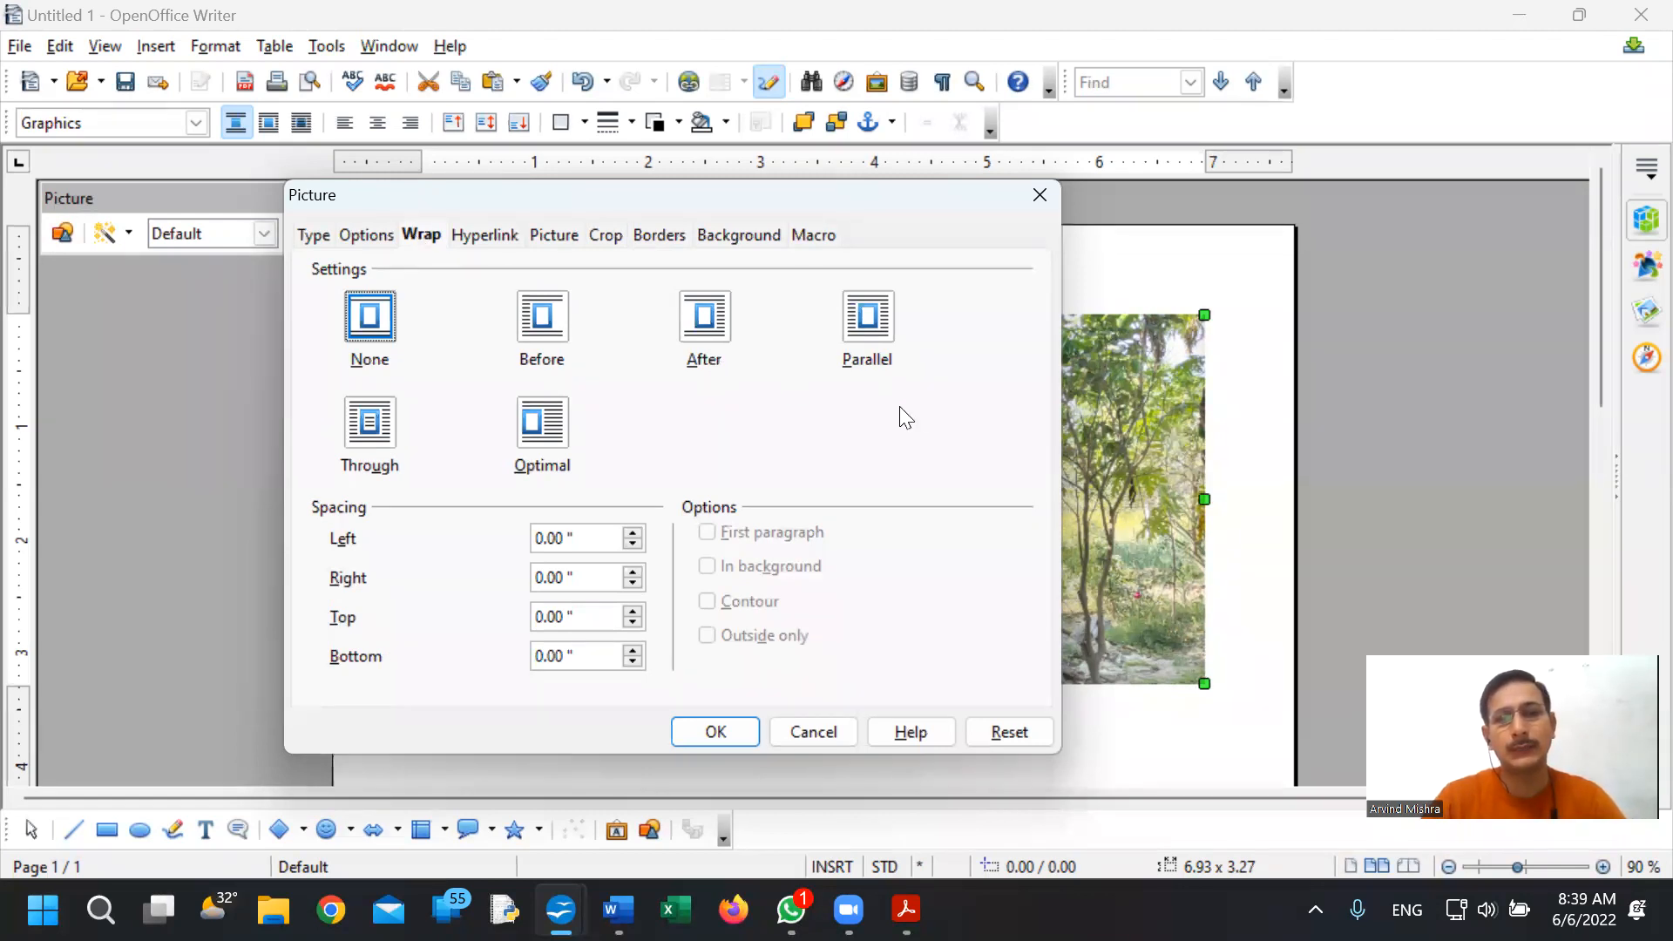
{"action": "left_click", "coordinate": [355, 444]}
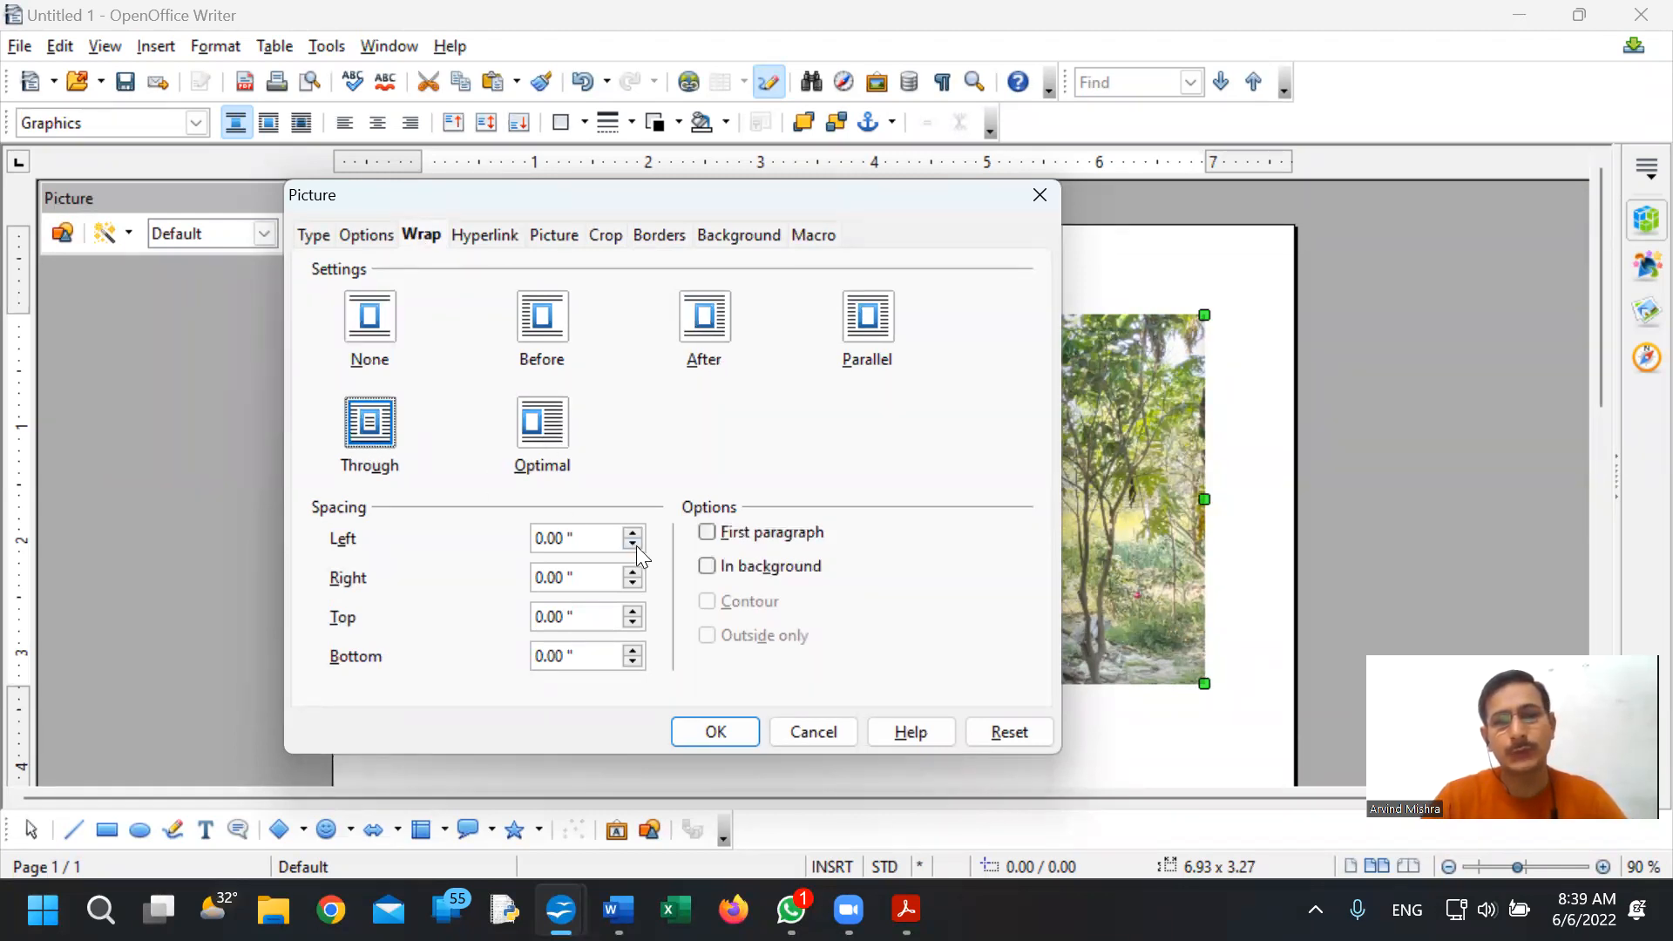
{"action": "left_click", "coordinate": [705, 569]}
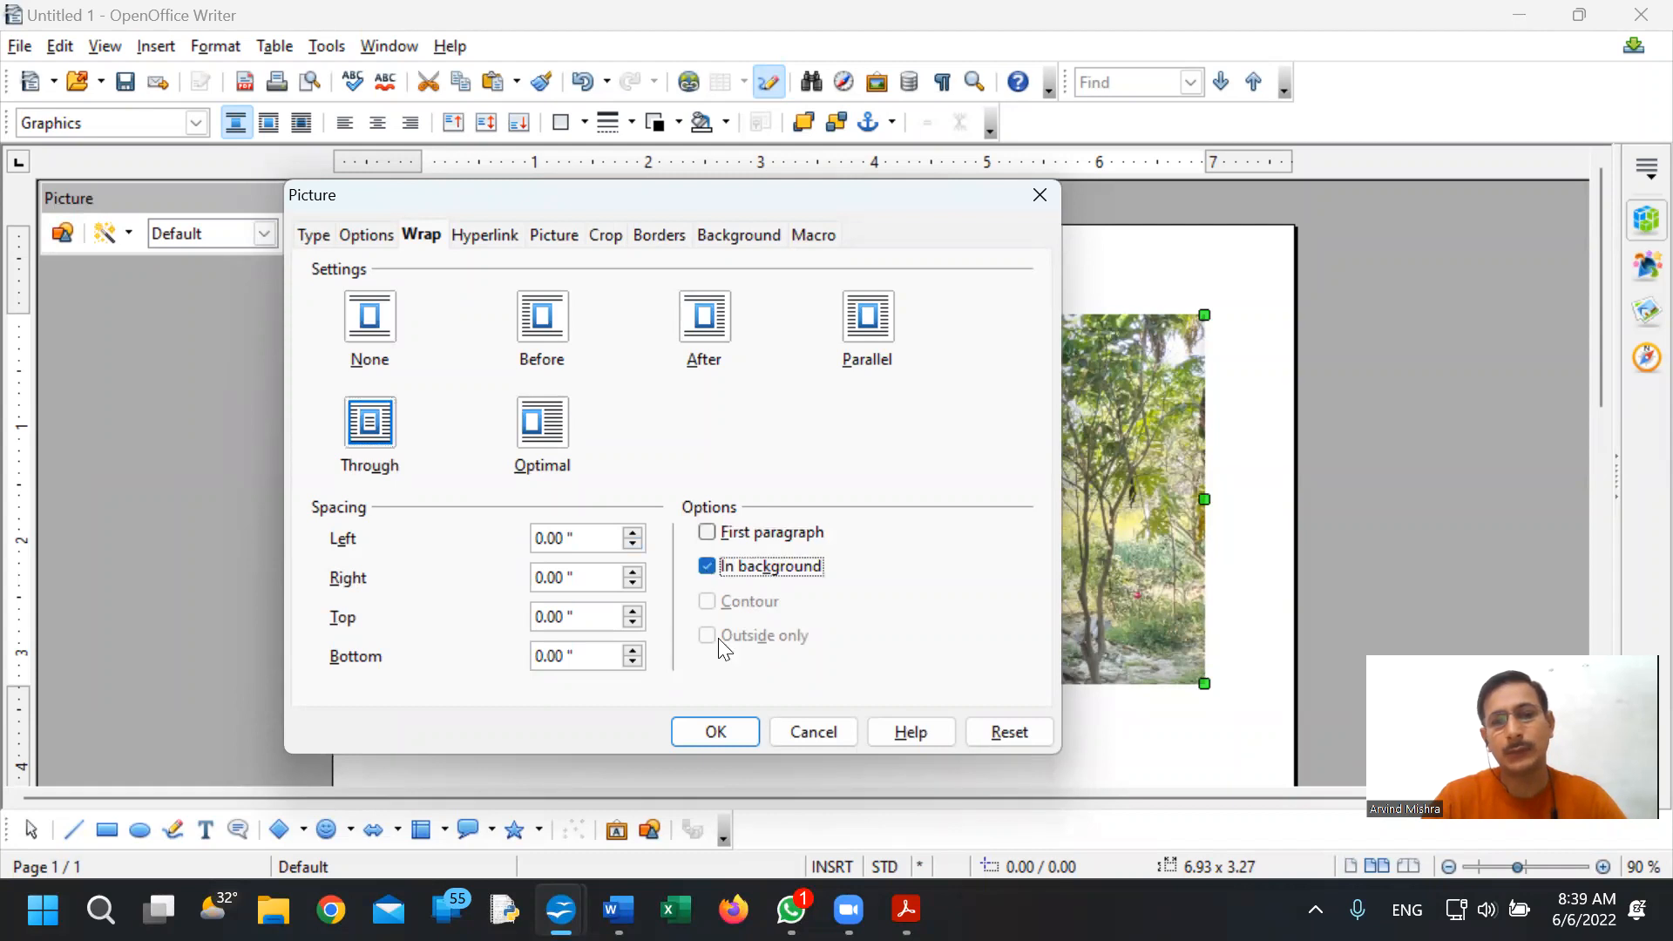
{"action": "left_click", "coordinate": [717, 732]}
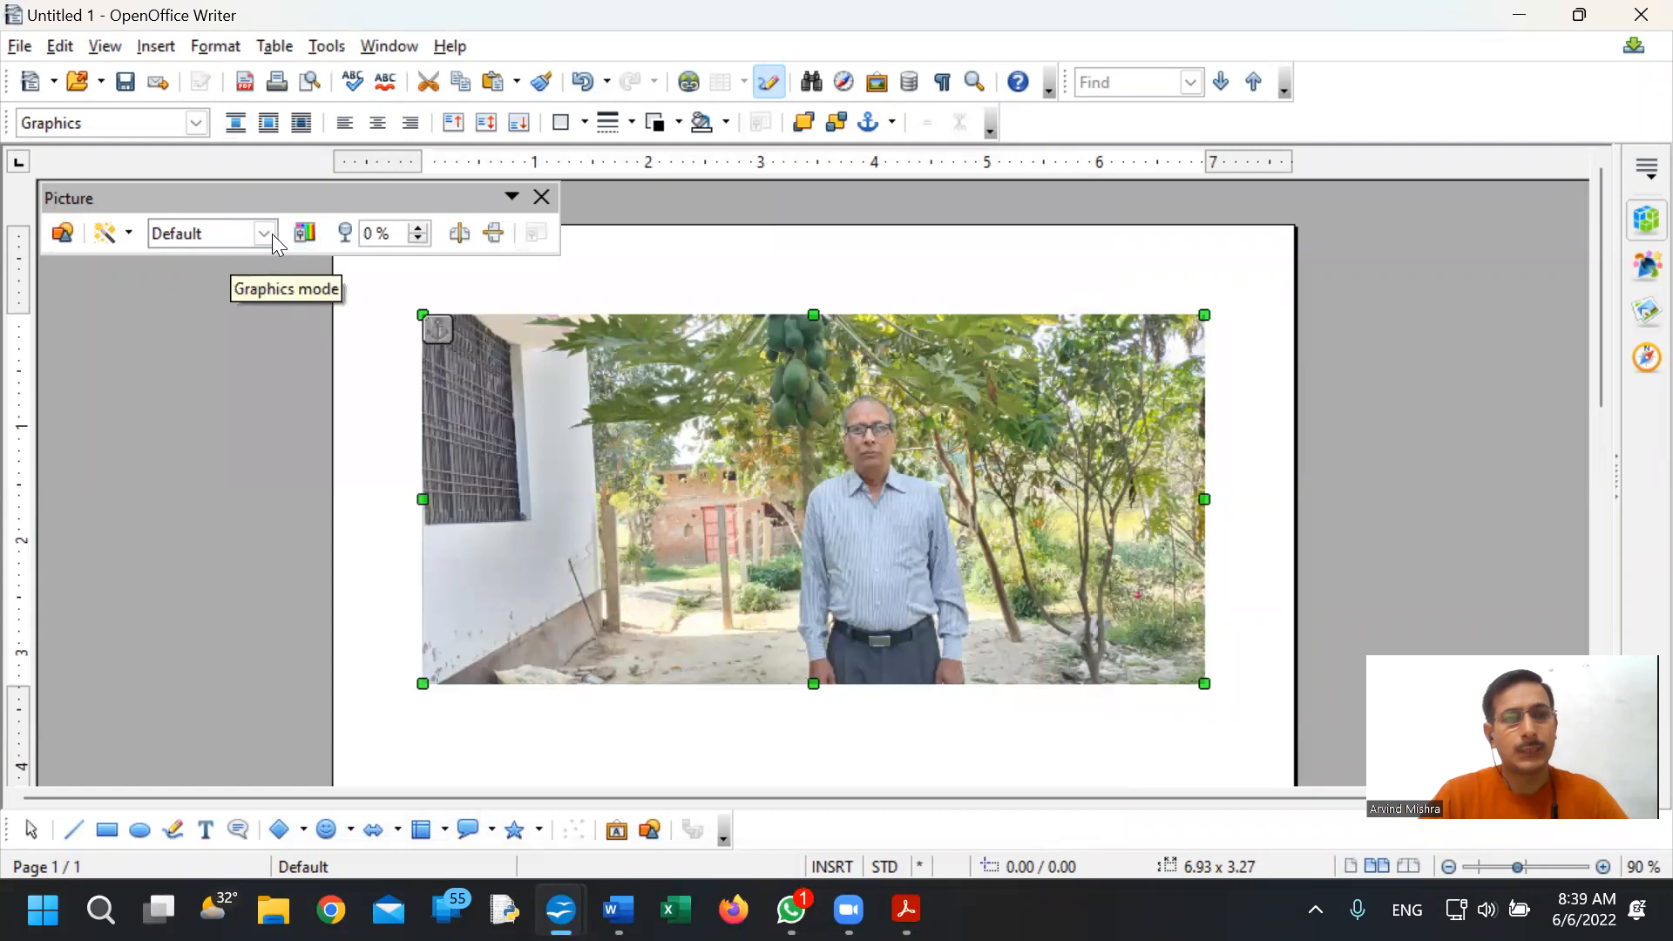
- Raise the photo's transparency to 58%
{"action": "left_click", "coordinate": [420, 227]}
{"action": "left_click", "coordinate": [421, 228]}
{"action": "left_click", "coordinate": [421, 227]}
{"action": "left_click", "coordinate": [421, 227]}
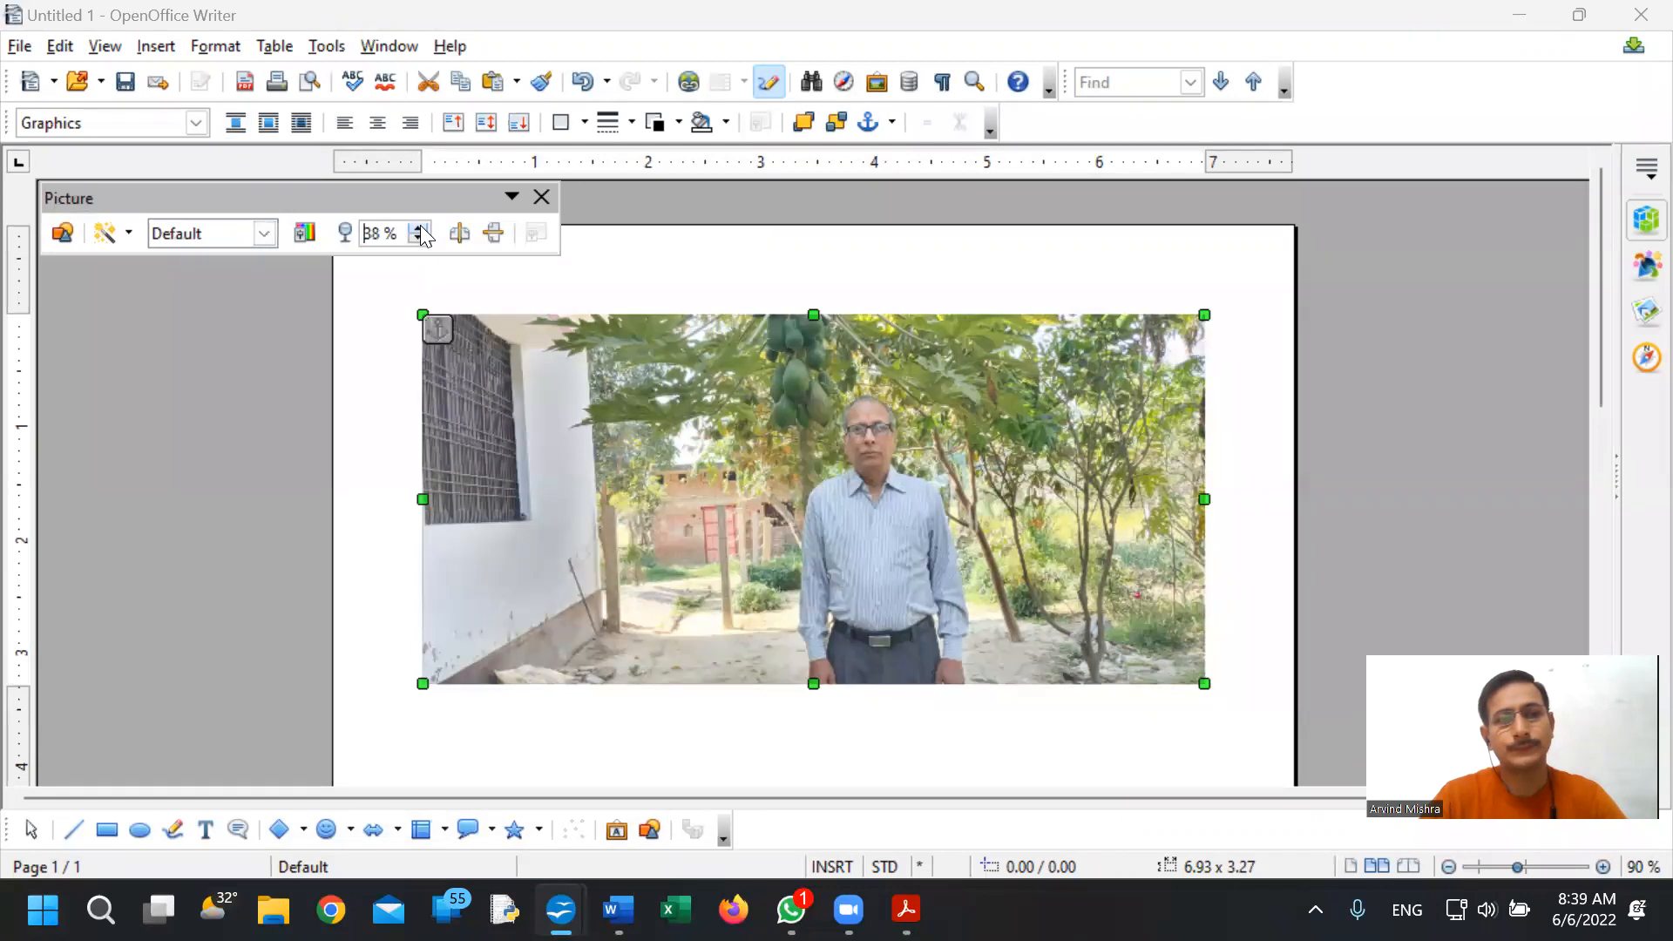
{"action": "left_click", "coordinate": [421, 228]}
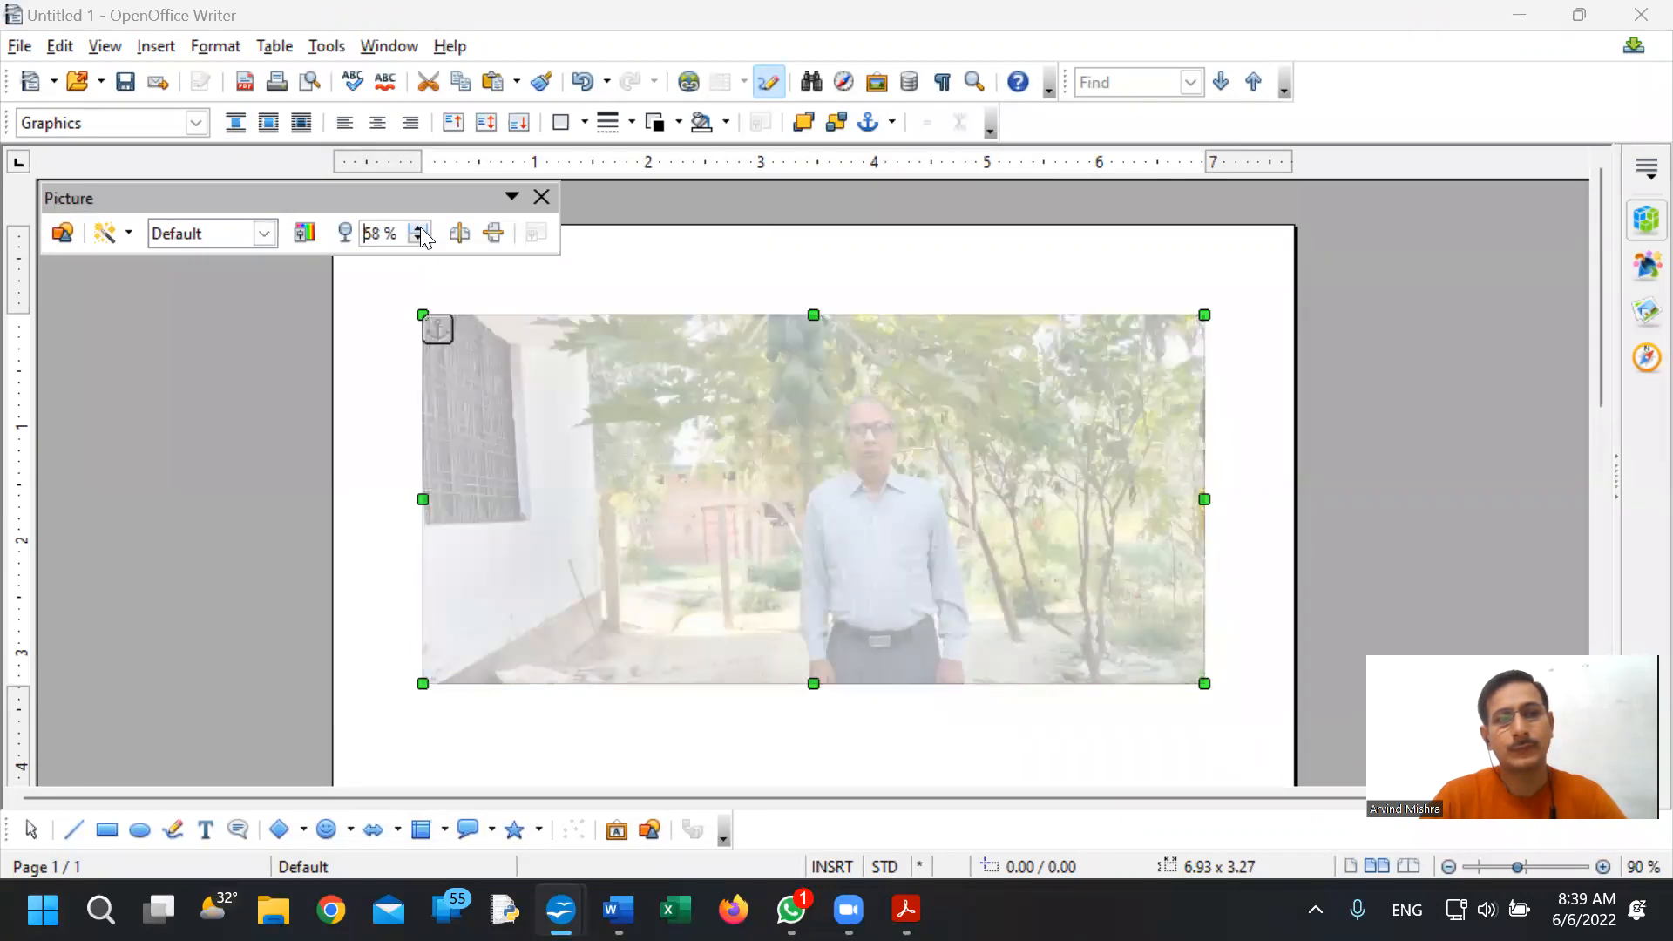
- Enter nearly two lines of random filler text over the photo, starting at the beginning of the page
{"action": "left_click", "coordinate": [896, 517]}
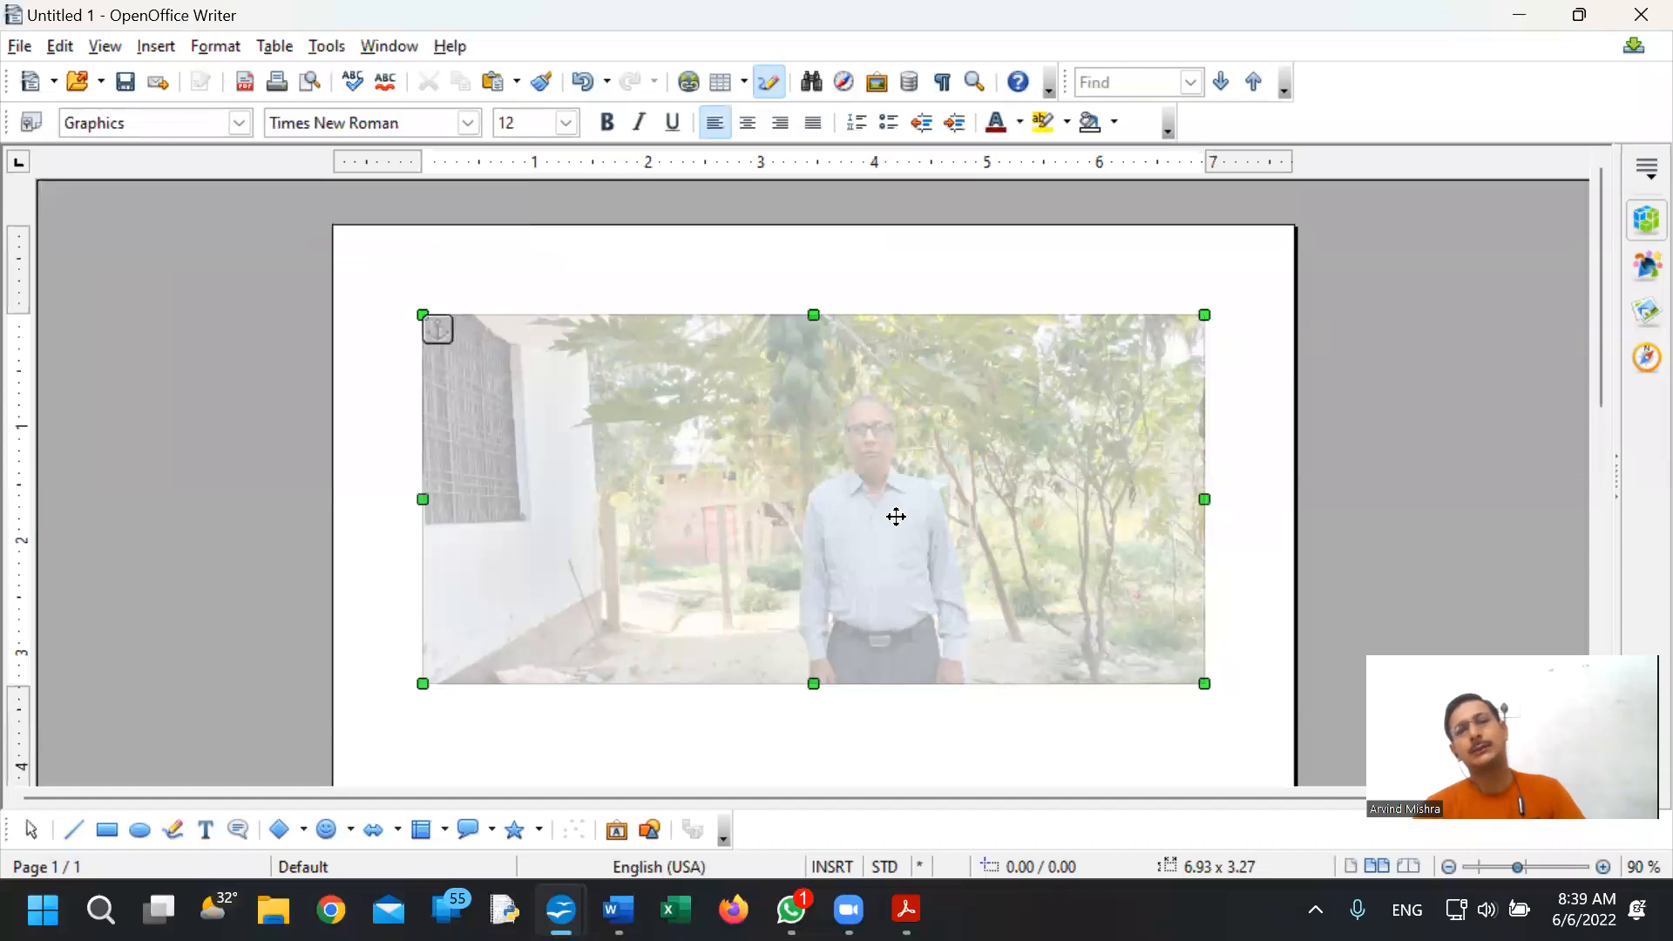
{"action": "left_click", "coordinate": [897, 728]}
{"action": "left_click", "coordinate": [400, 325]}
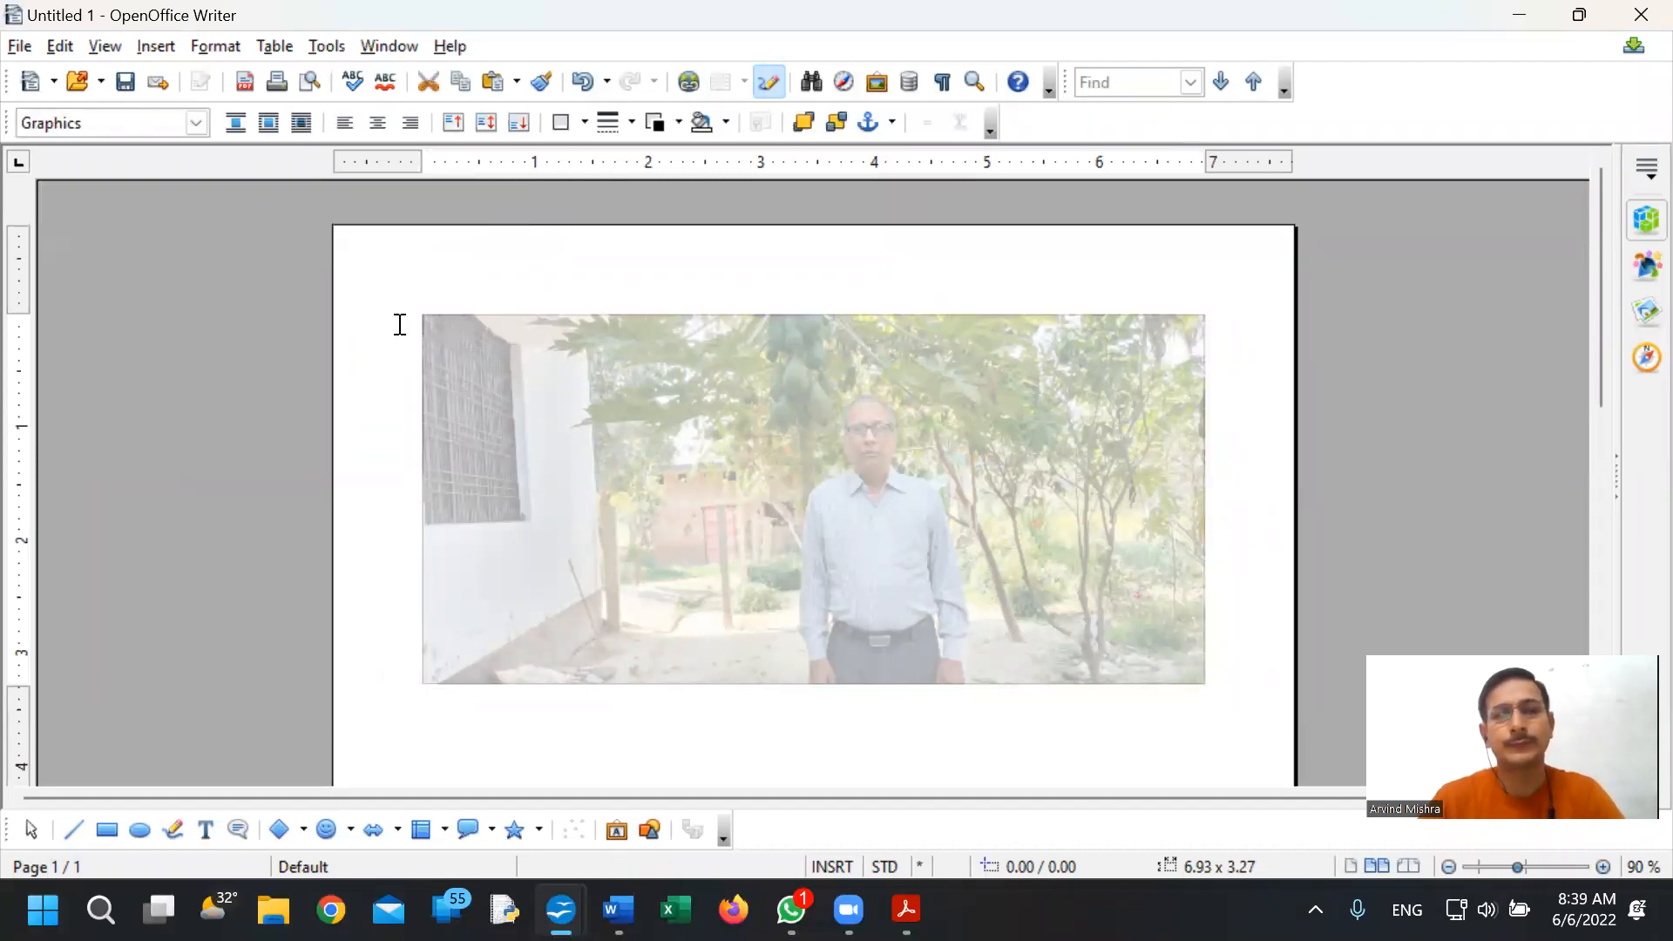
{"action": "type", "text": "cvbcvbcvbcvbcvbc"}
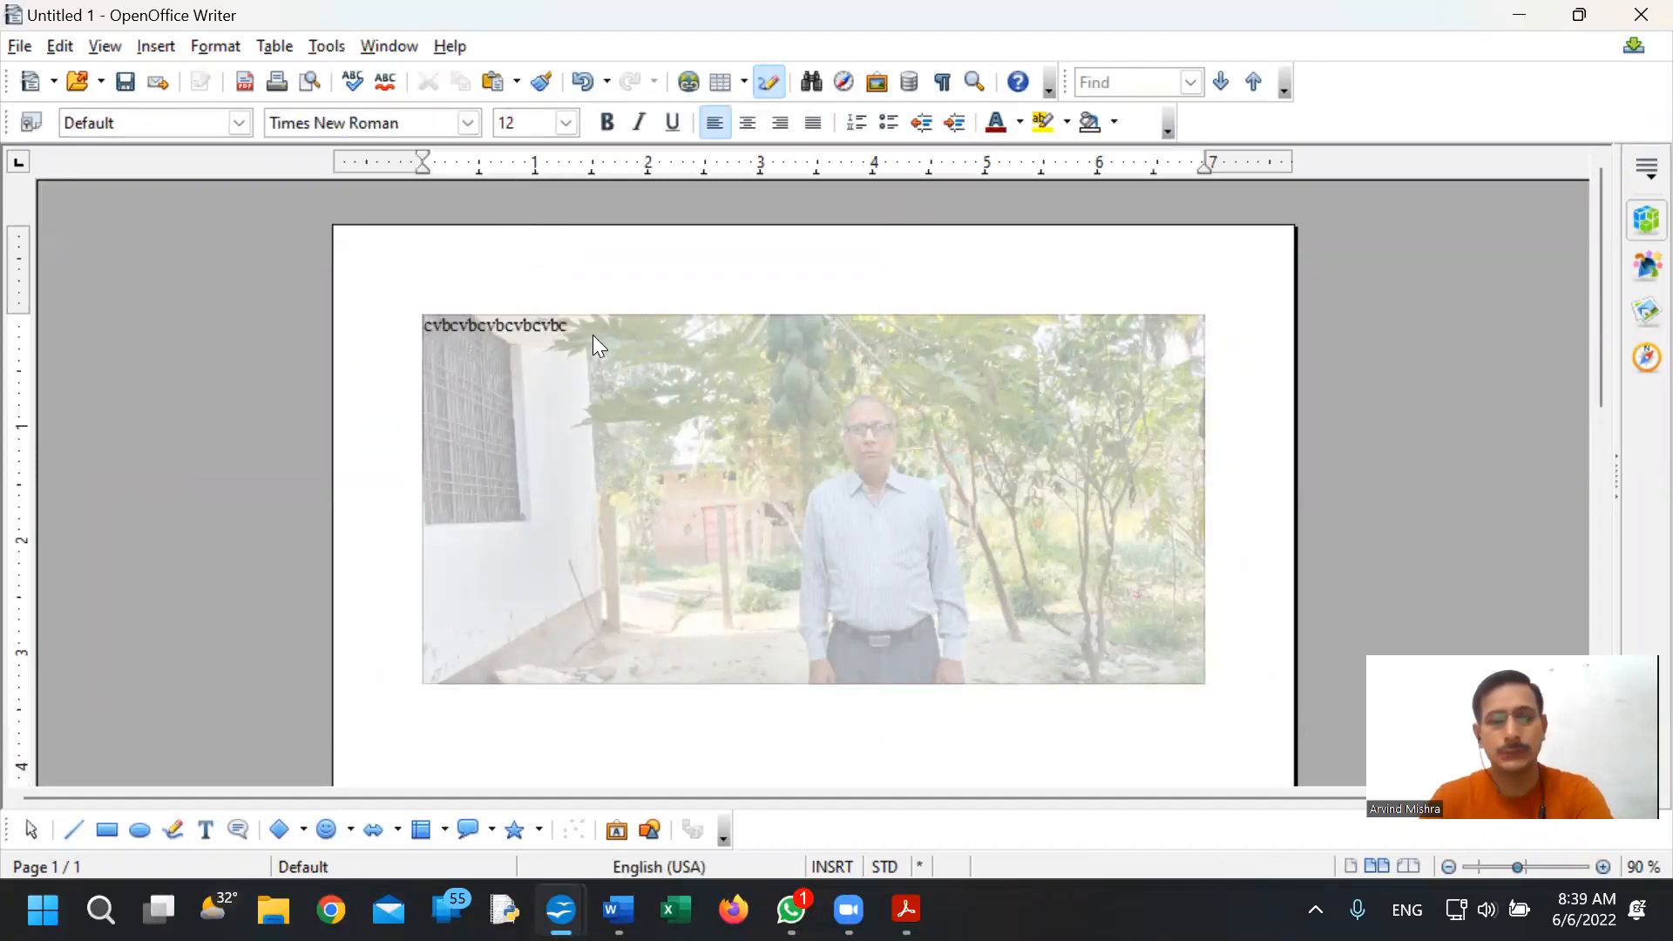
{"action": "type", "text": "vbxc vjxzckv zjxvk xjcvk xcjvkzxc vjklzxc vjkzc vjzckv"}
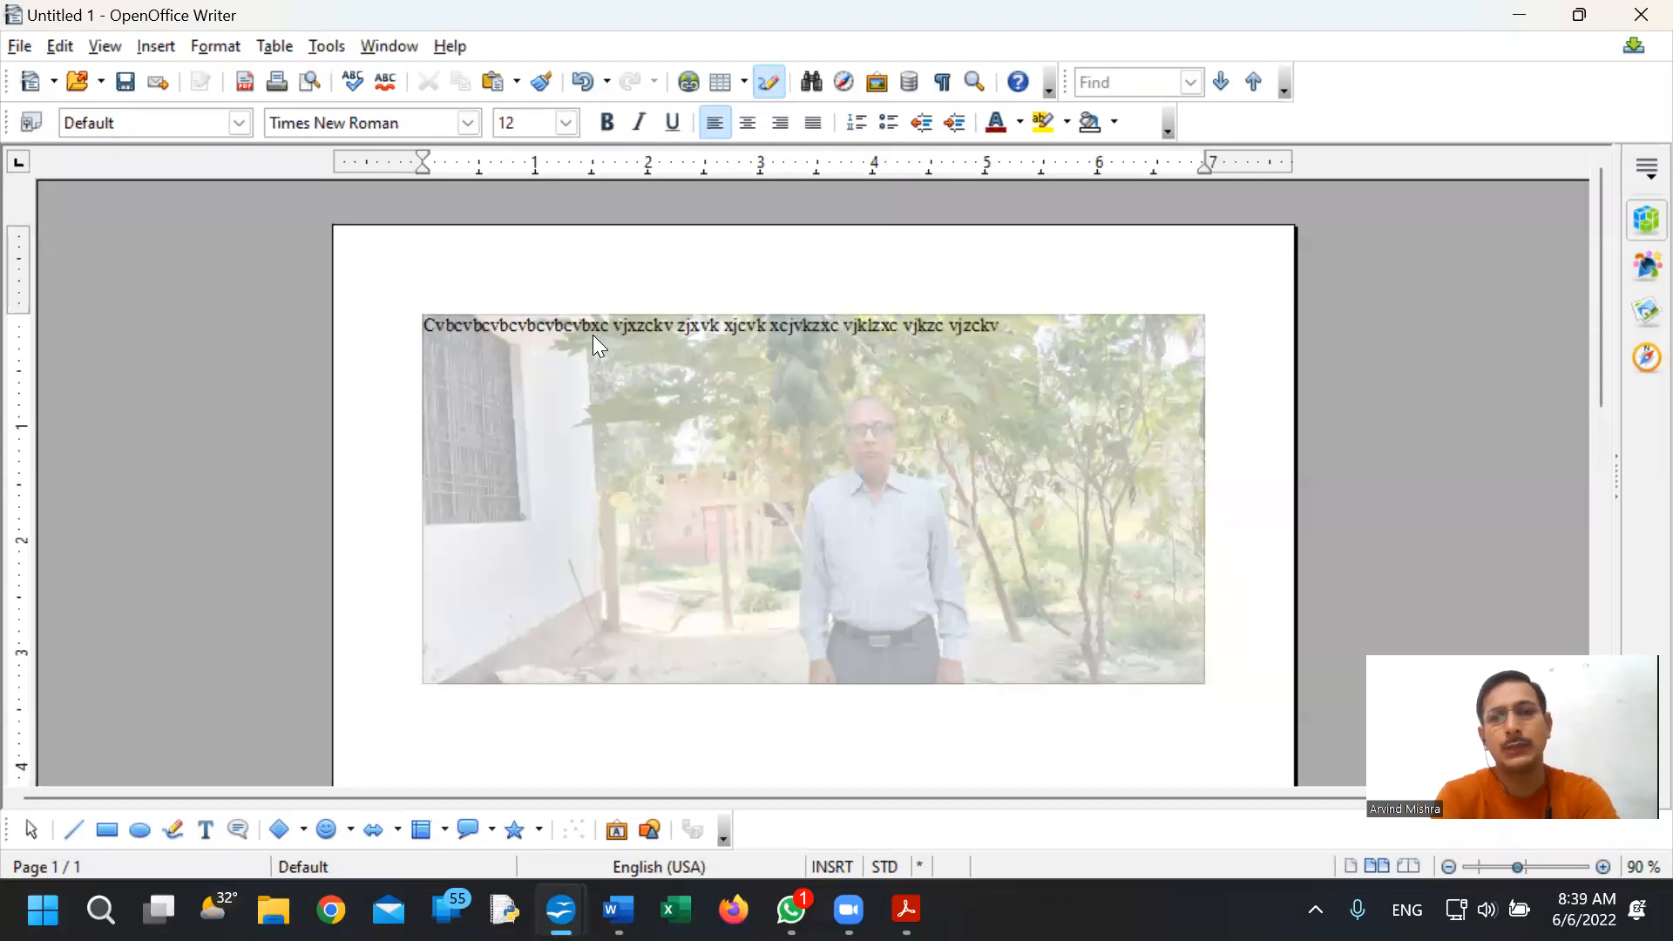
{"action": "type", "text": " jzckv jzckv jzxckv zjxcvk zcjvk czjvkzc jvkc vjkl"}
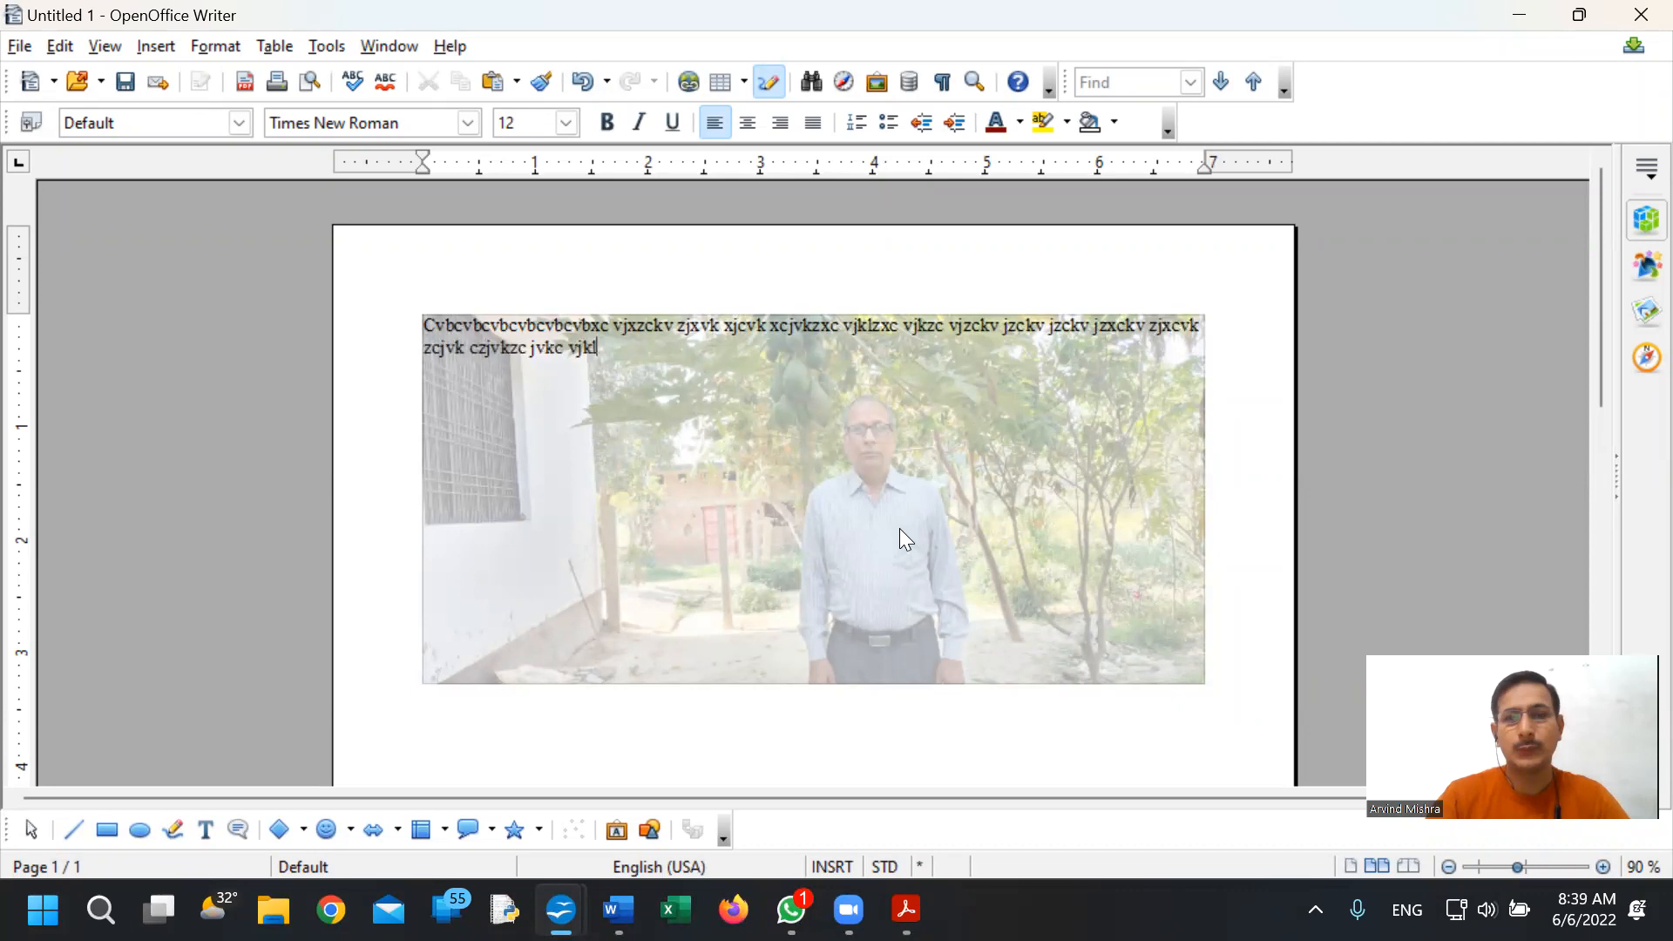
- Consult the Resizing a Drawing Object section of the PDF textbook in Acrobat Reader, and resize the photo in Writer to about 4.61 × 3.00 in
{"action": "left_click", "coordinate": [906, 909]}
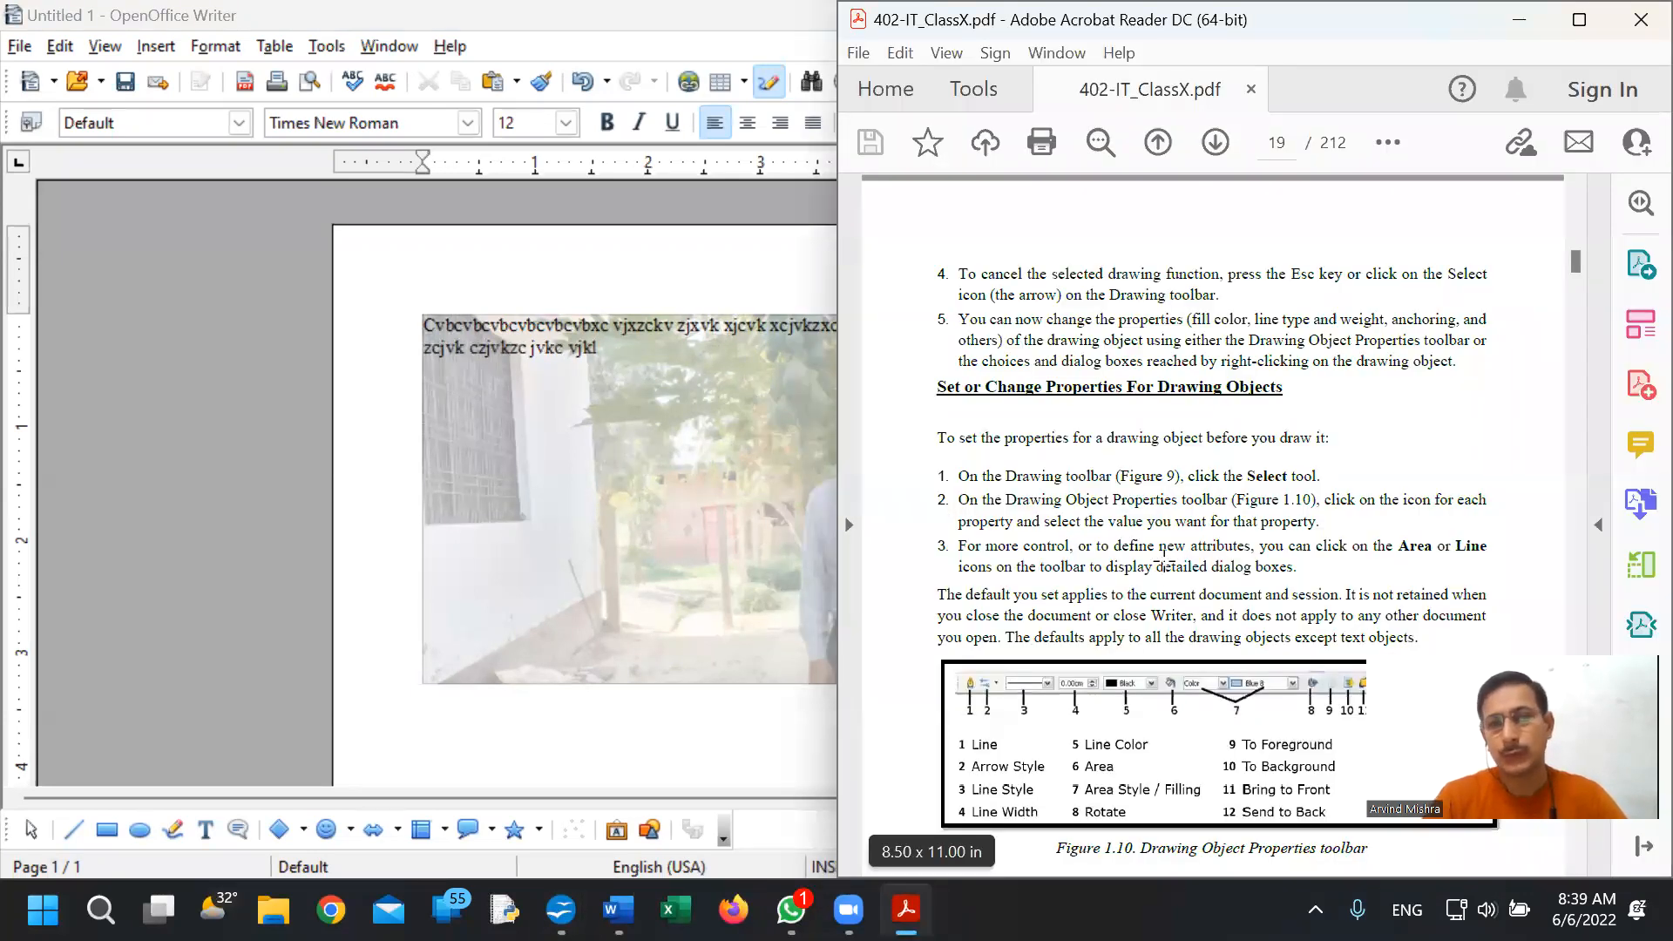
{"action": "scroll", "coordinate": [1163, 558], "scroll_direction": "down", "scroll_amount": 10}
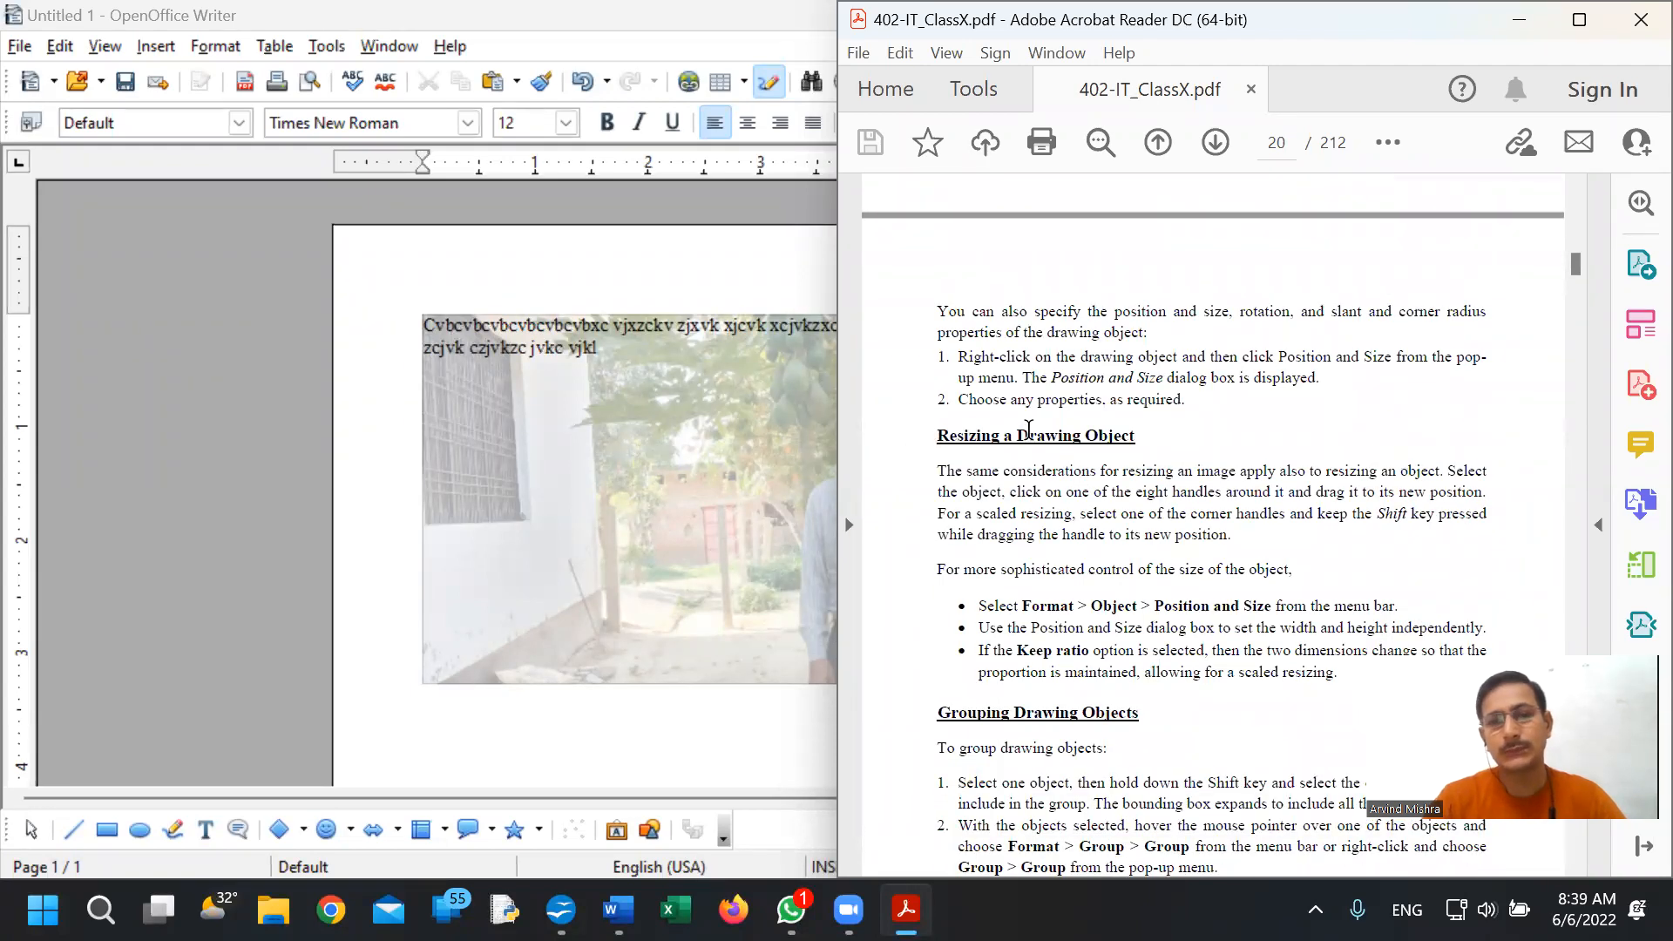
{"action": "left_click", "coordinate": [425, 315]}
{"action": "left_click_drag", "start_coordinate": [425, 316], "coordinate": [635, 422]}
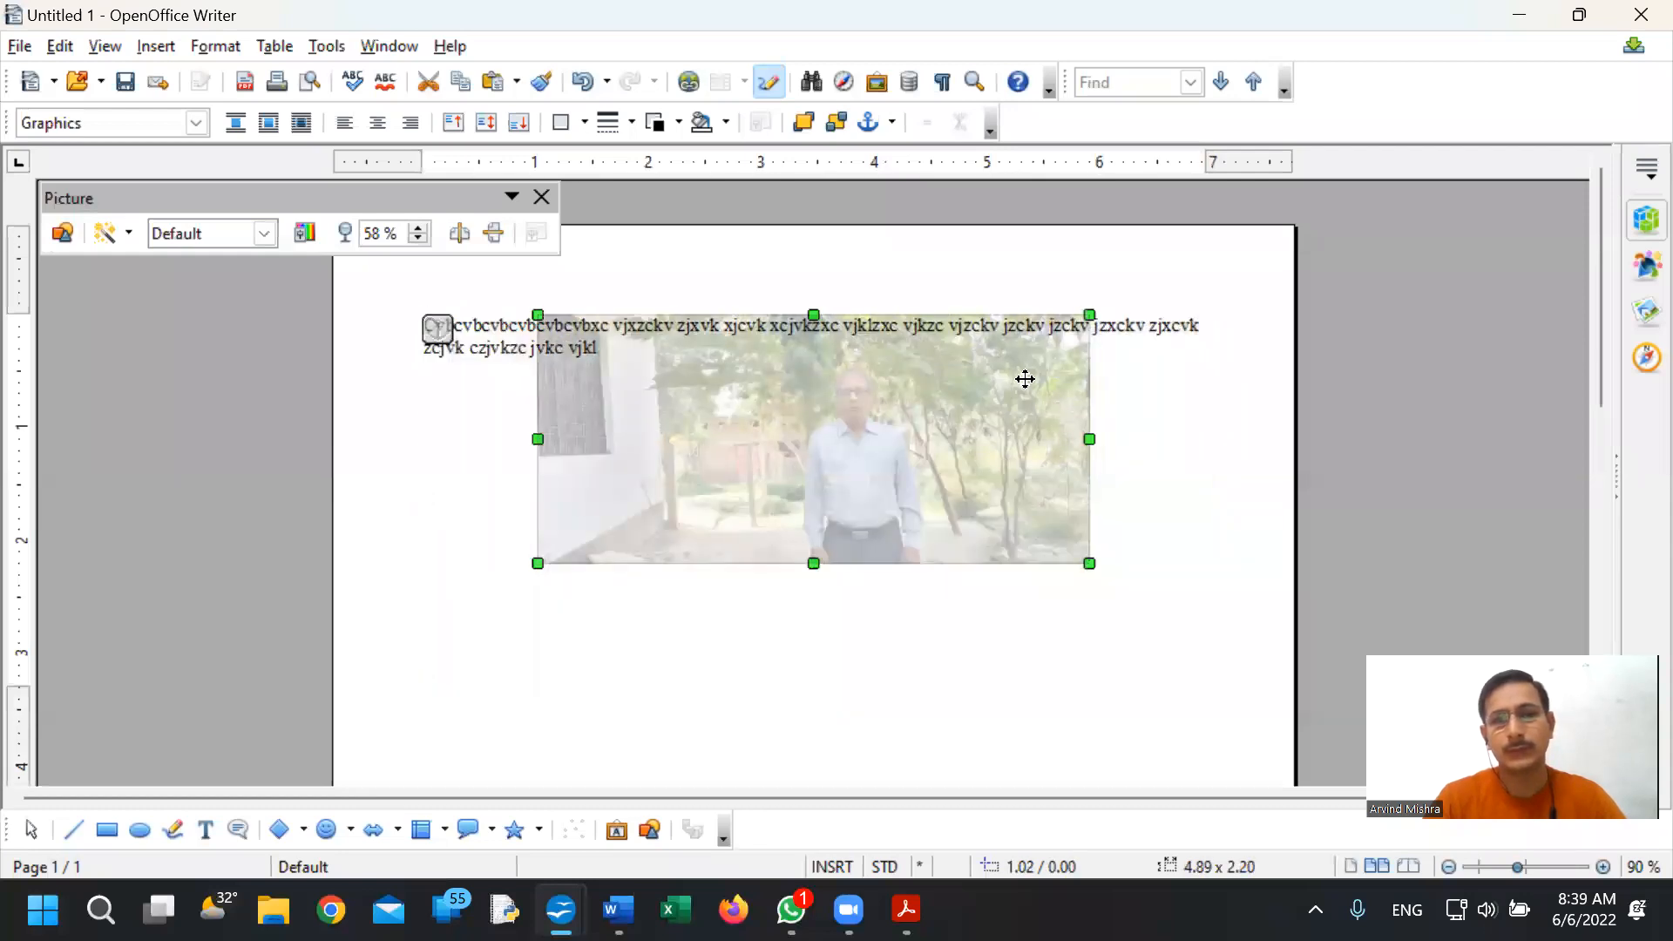
{"action": "left_click_drag", "start_coordinate": [1088, 438], "coordinate": [919, 436]}
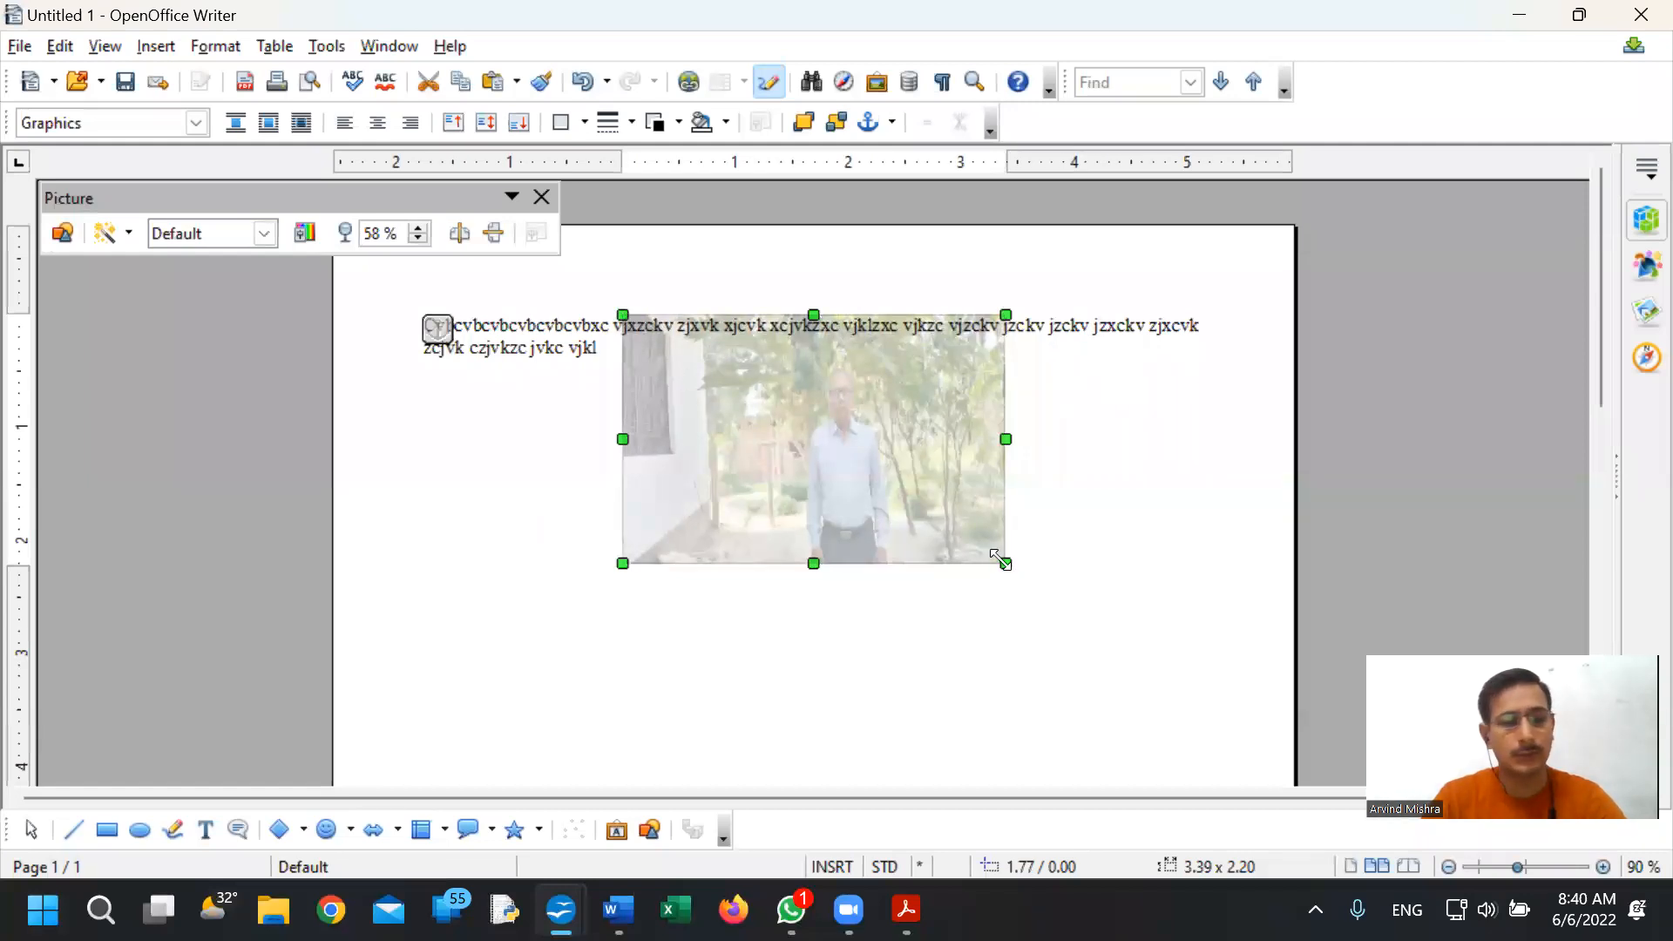
{"action": "left_click_drag", "start_coordinate": [1001, 560], "coordinate": [1142, 646]}
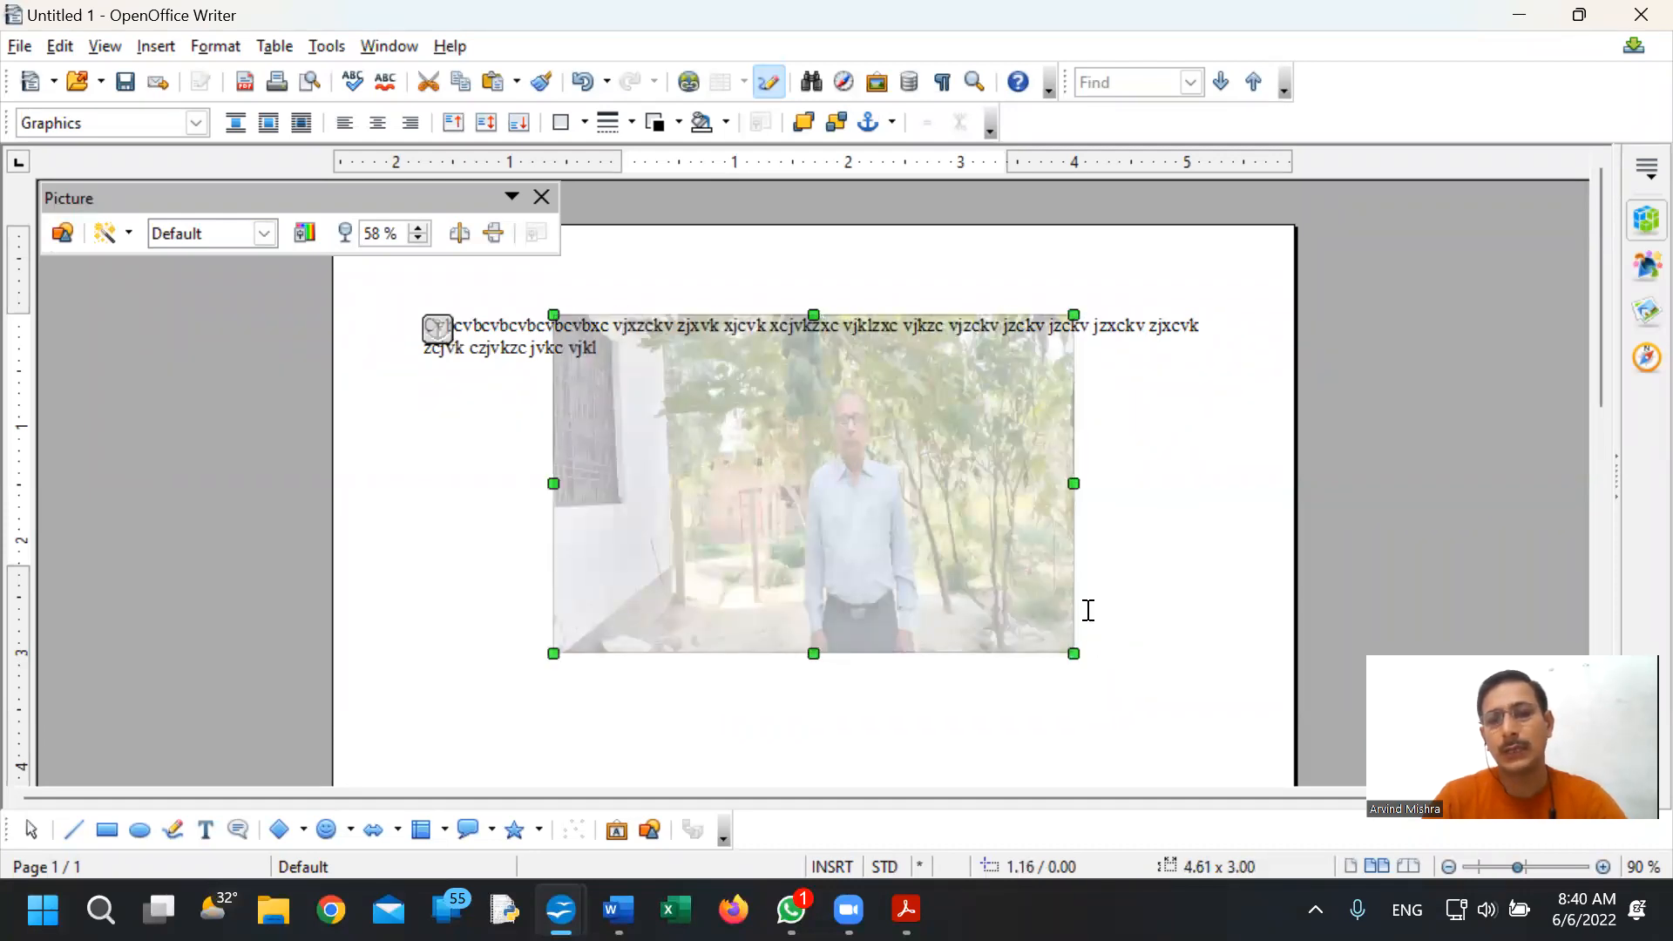
- Find the Positioning Image/Graphics Within The Text section in the PDF textbook, and move the photo in Writer just below the two text lines
{"action": "left_click", "coordinate": [906, 908]}
{"action": "scroll", "coordinate": [1187, 606], "scroll_direction": "down", "scroll_amount": 5}
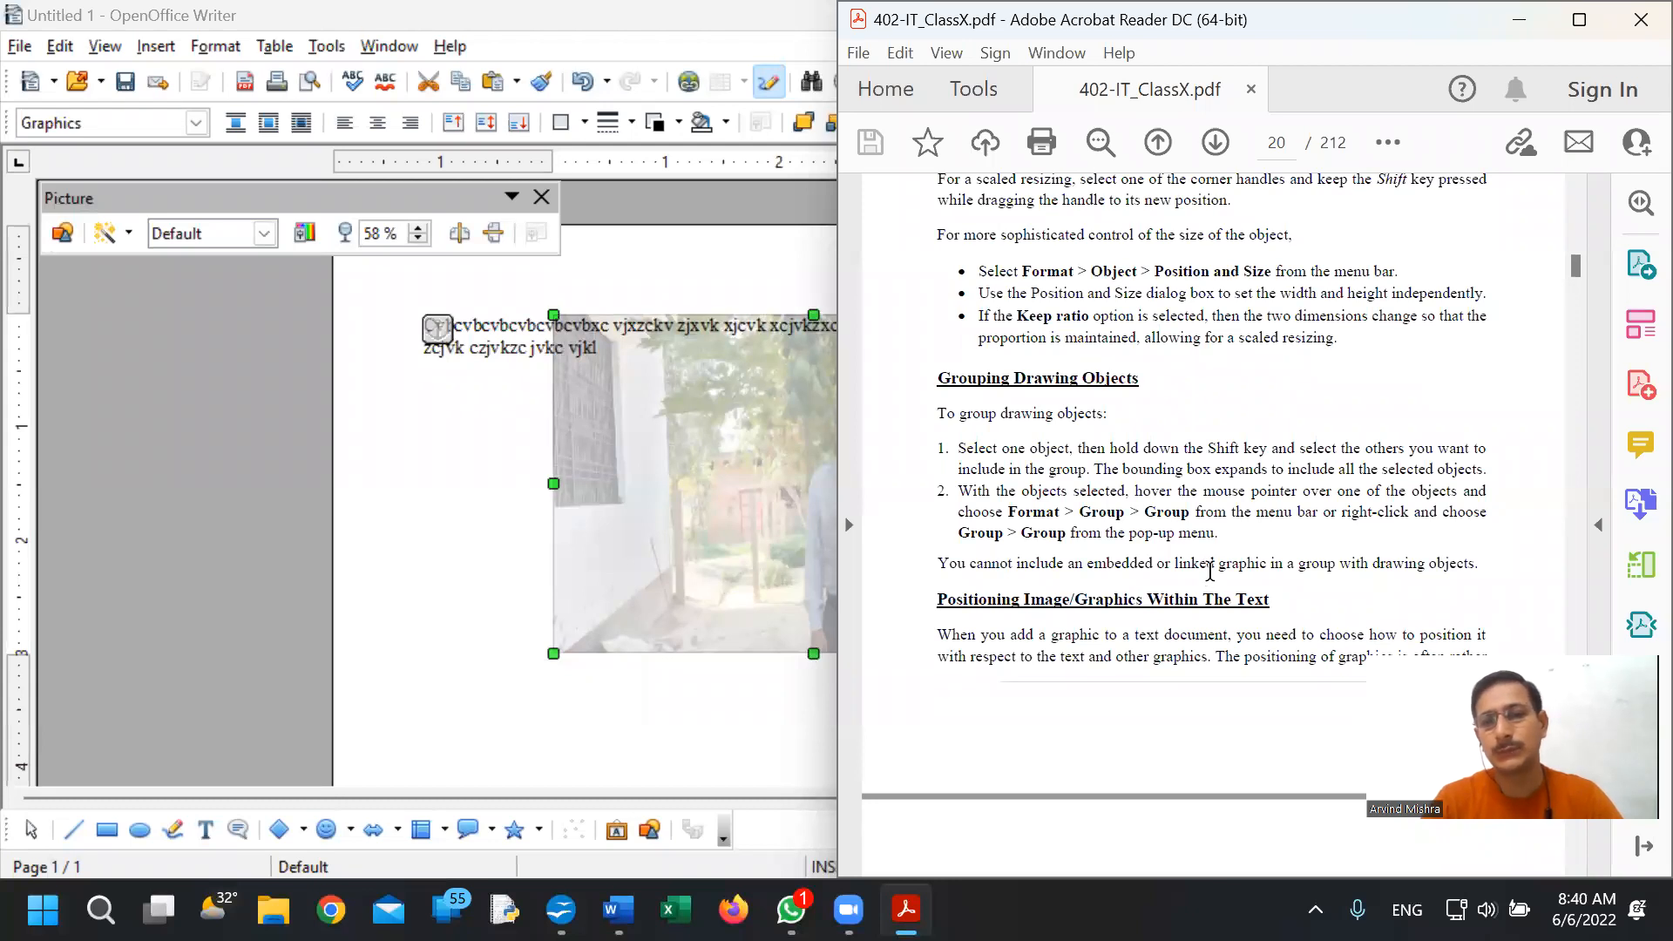
{"action": "scroll", "coordinate": [1211, 566], "scroll_direction": "down", "scroll_amount": 3}
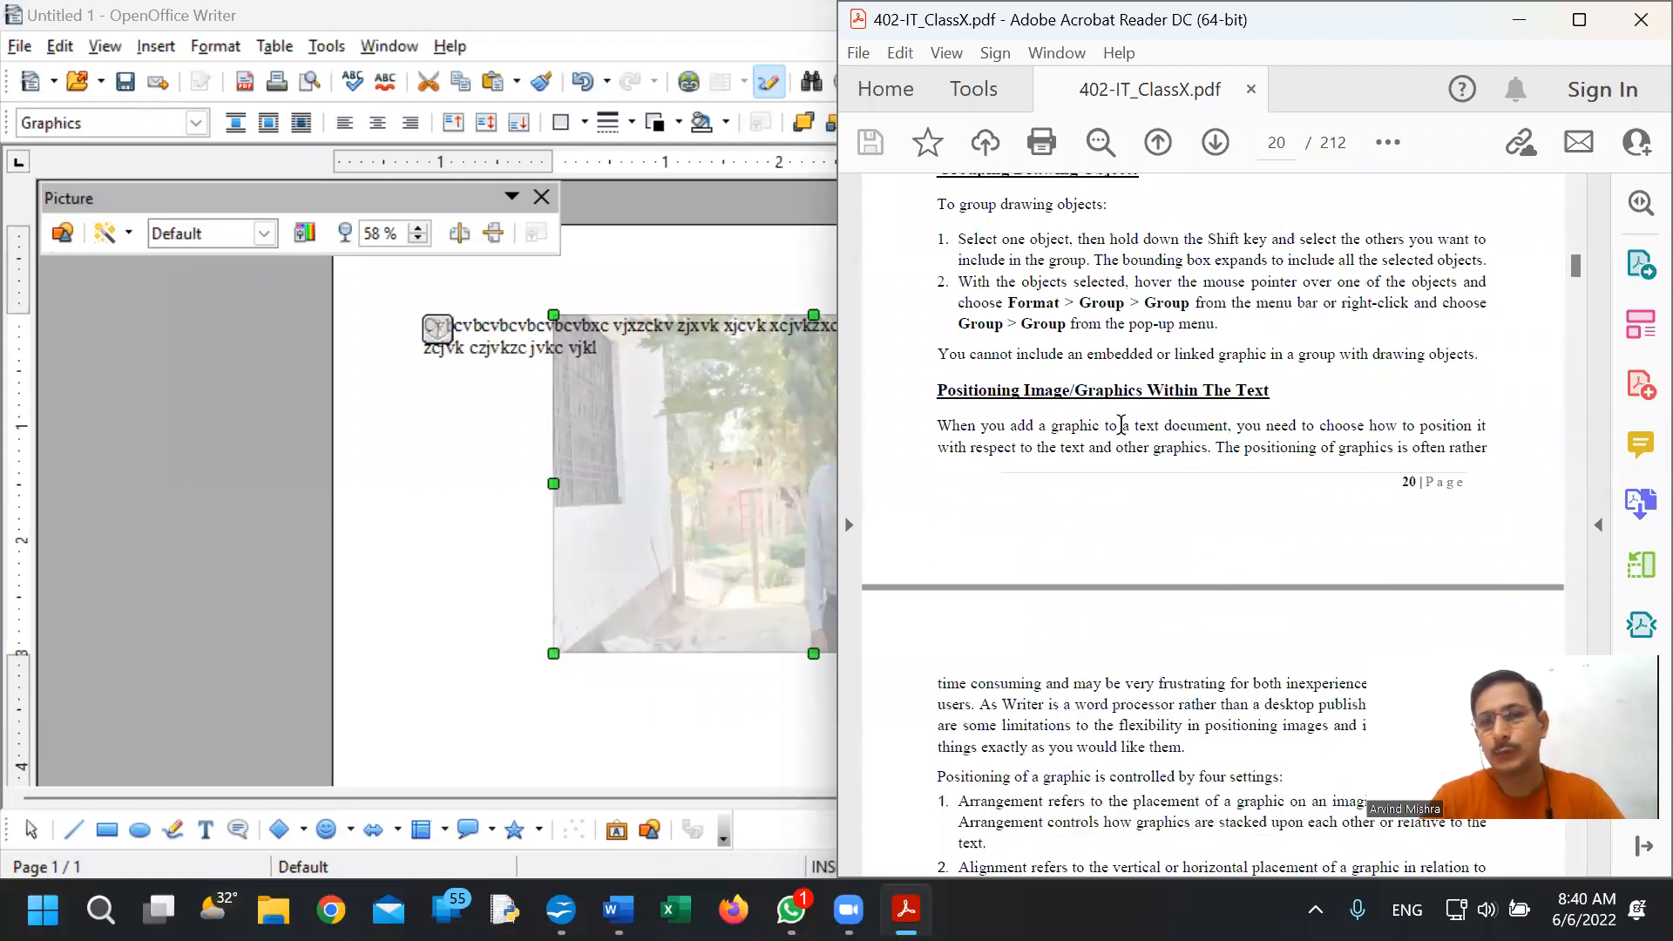
{"action": "left_click_drag", "start_coordinate": [712, 467], "coordinate": [594, 530]}
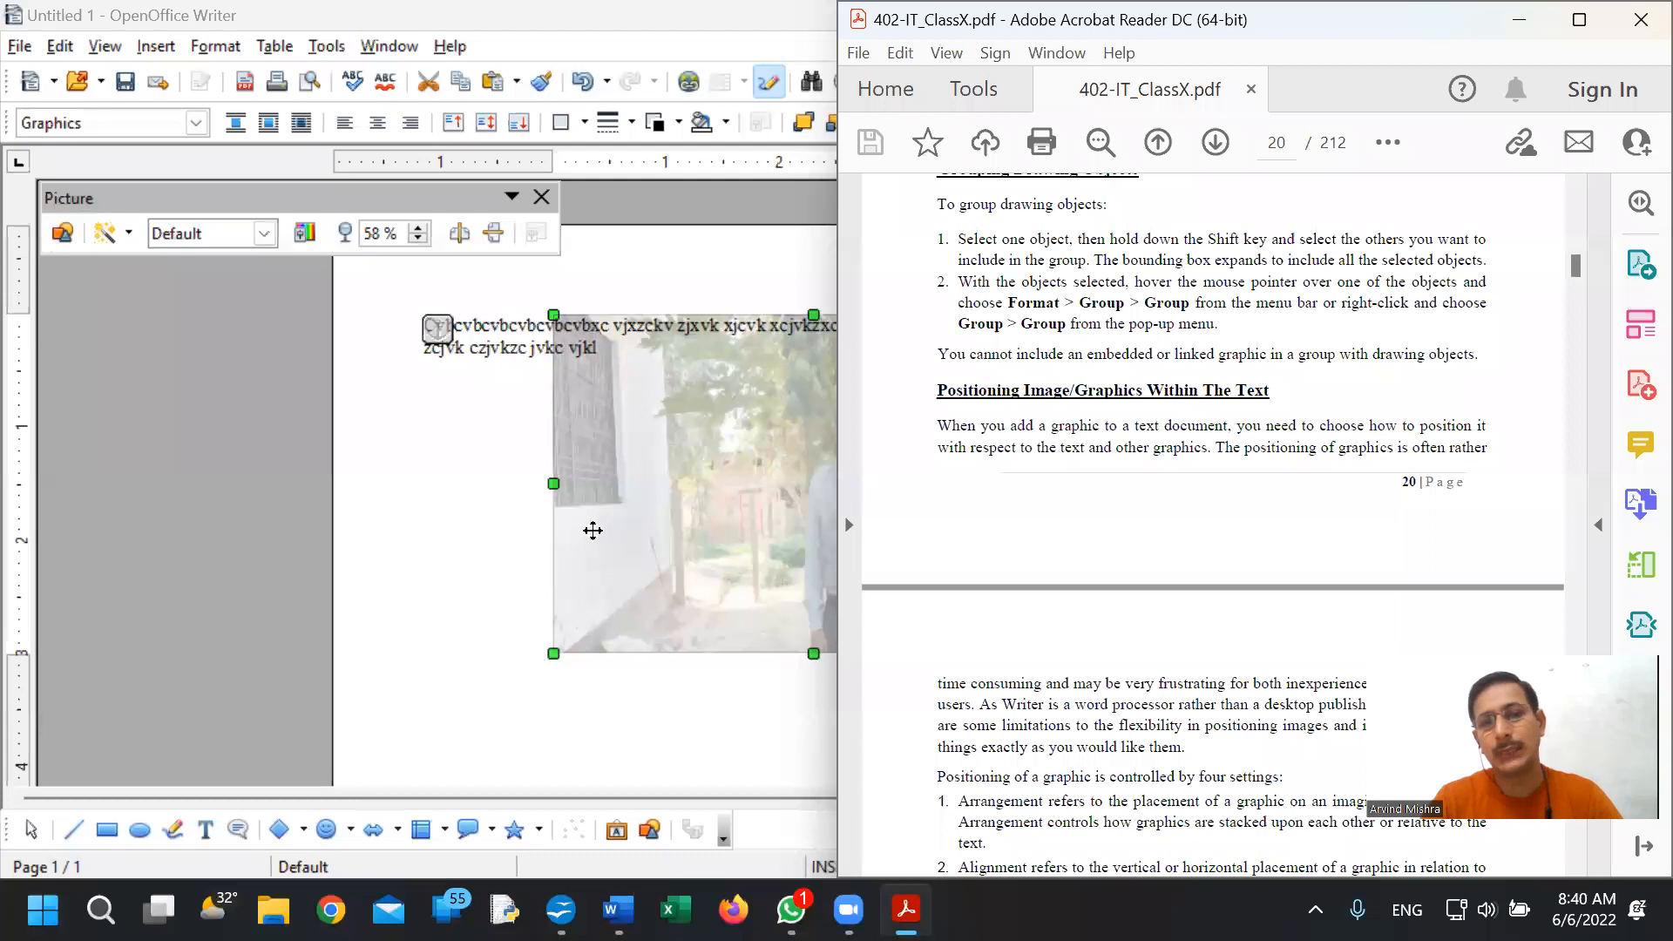
- Look through the PDF textbook's remaining positioning pages and the Object toolbar figure, and close the textbook
{"action": "left_click", "coordinate": [906, 909]}
{"action": "scroll", "coordinate": [1150, 558], "scroll_direction": "down", "scroll_amount": 3}
{"action": "scroll", "coordinate": [1150, 558], "scroll_direction": "down", "scroll_amount": 15}
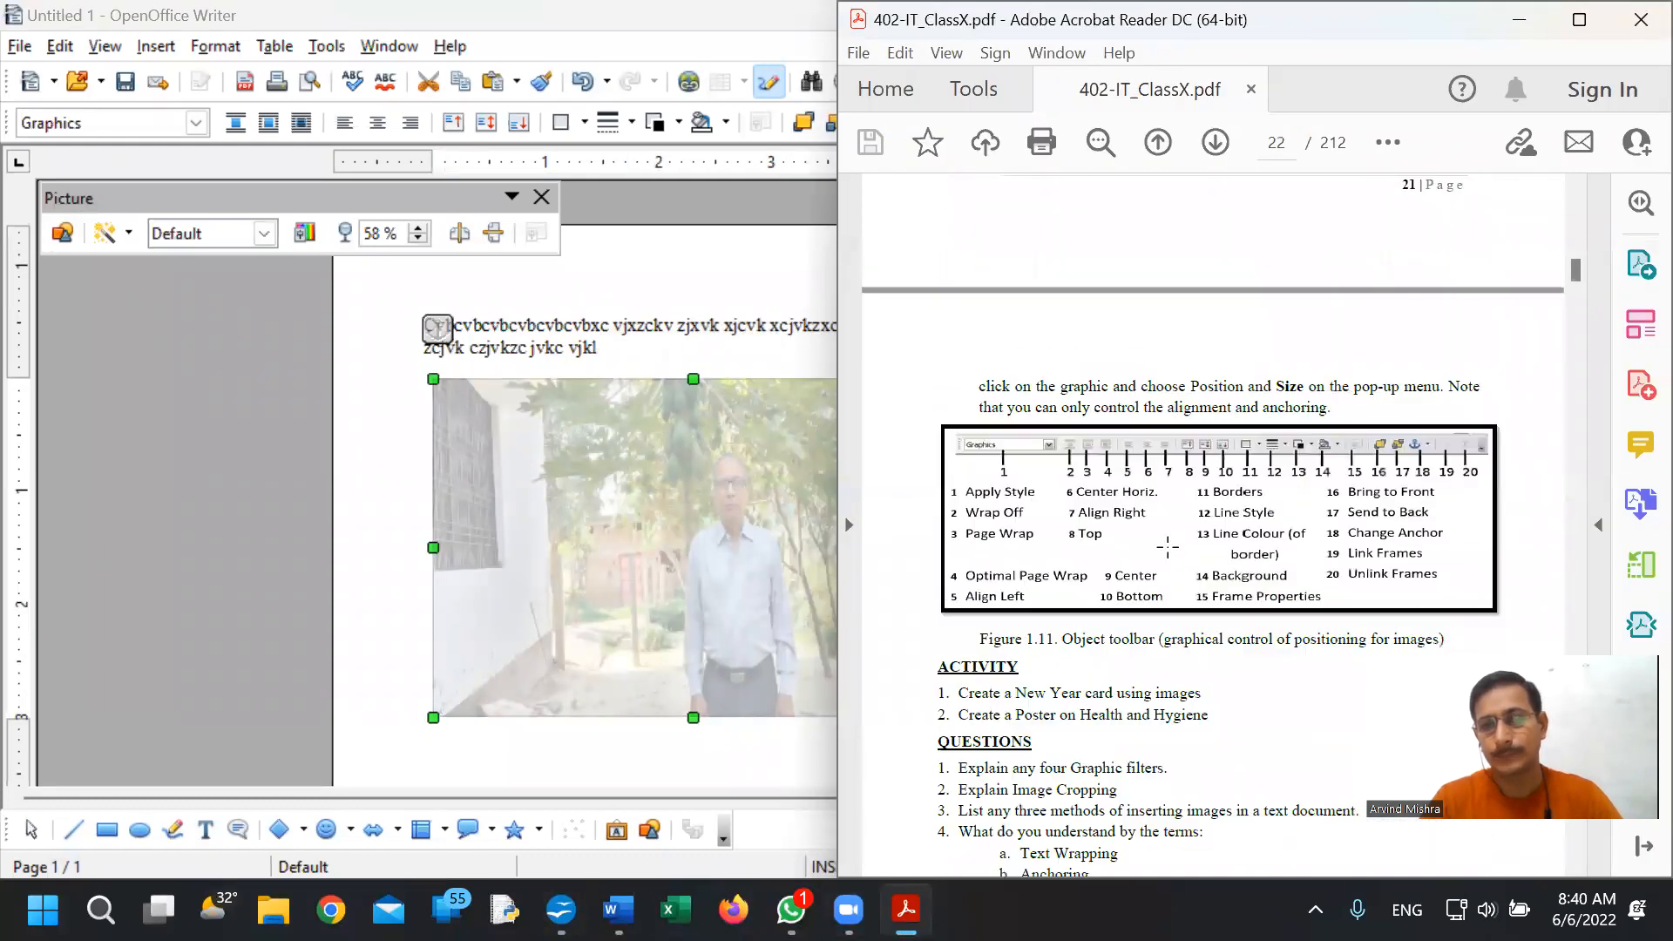
{"action": "scroll", "coordinate": [1168, 545], "scroll_direction": "up", "scroll_amount": 5}
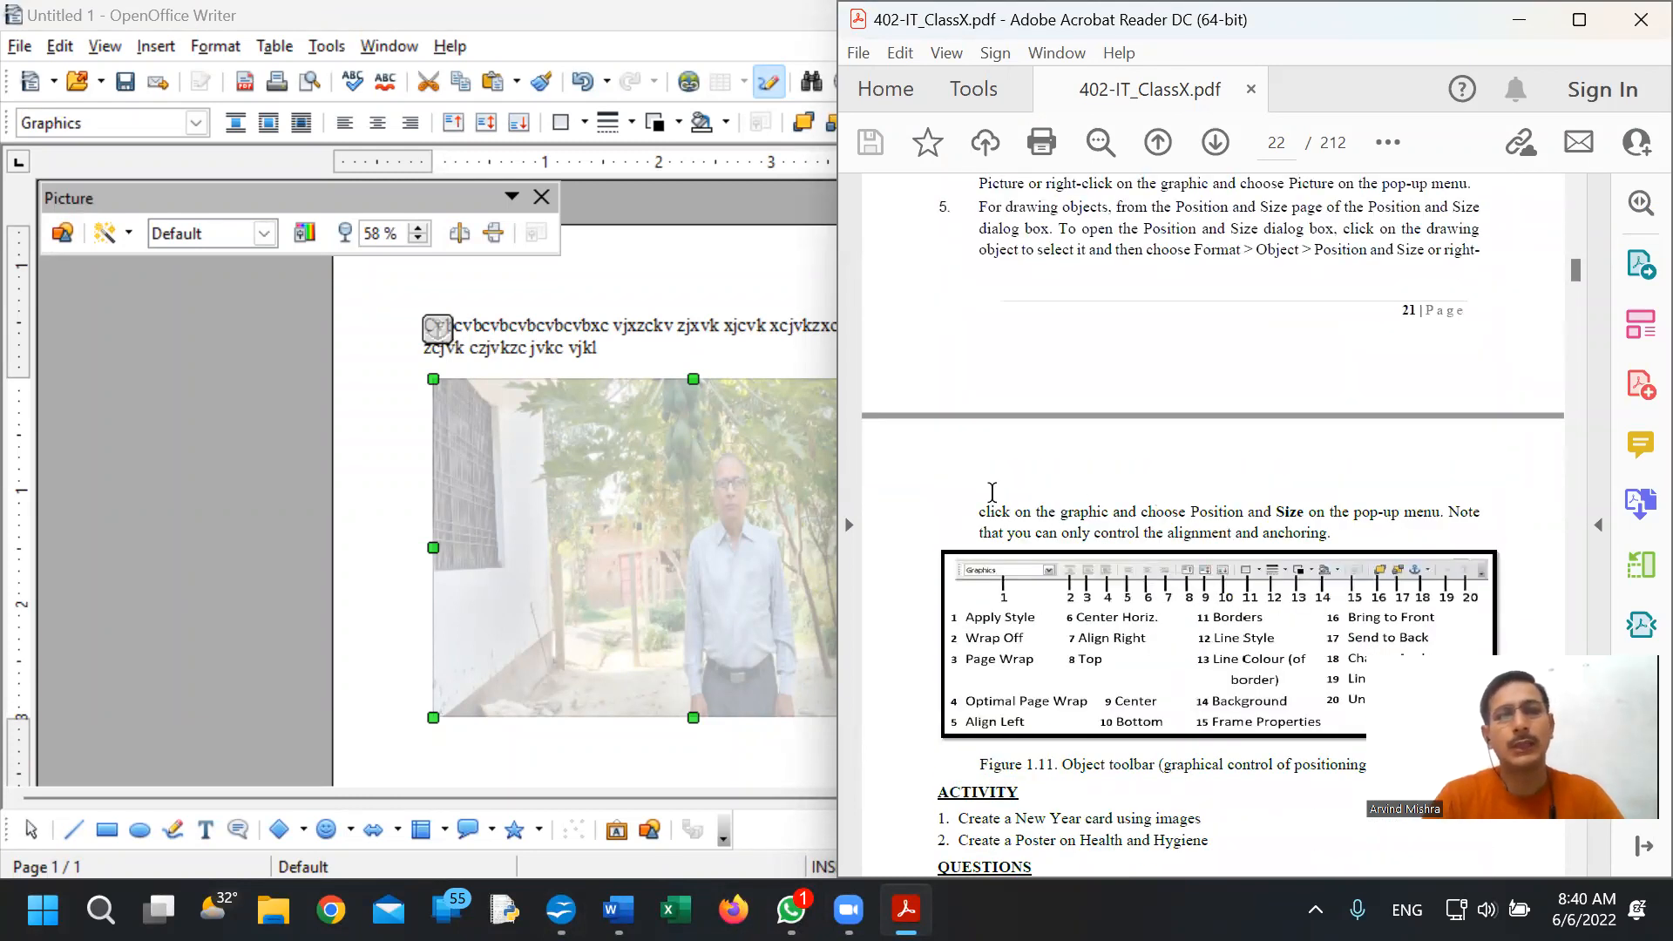
{"action": "left_click", "coordinate": [1640, 19]}
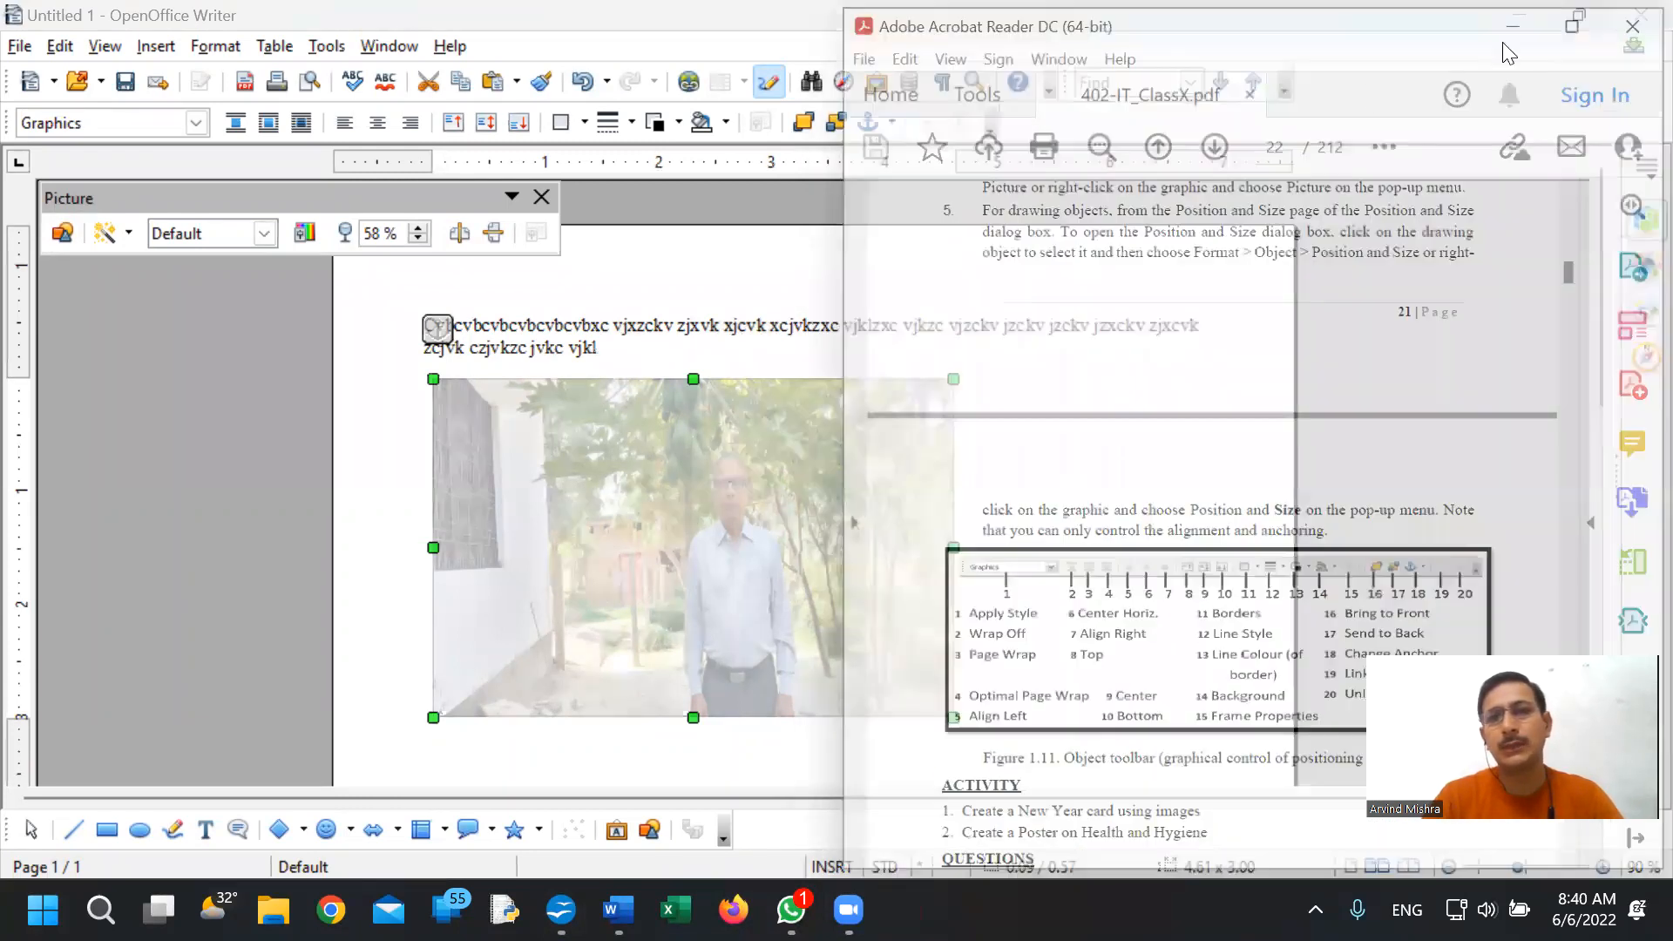